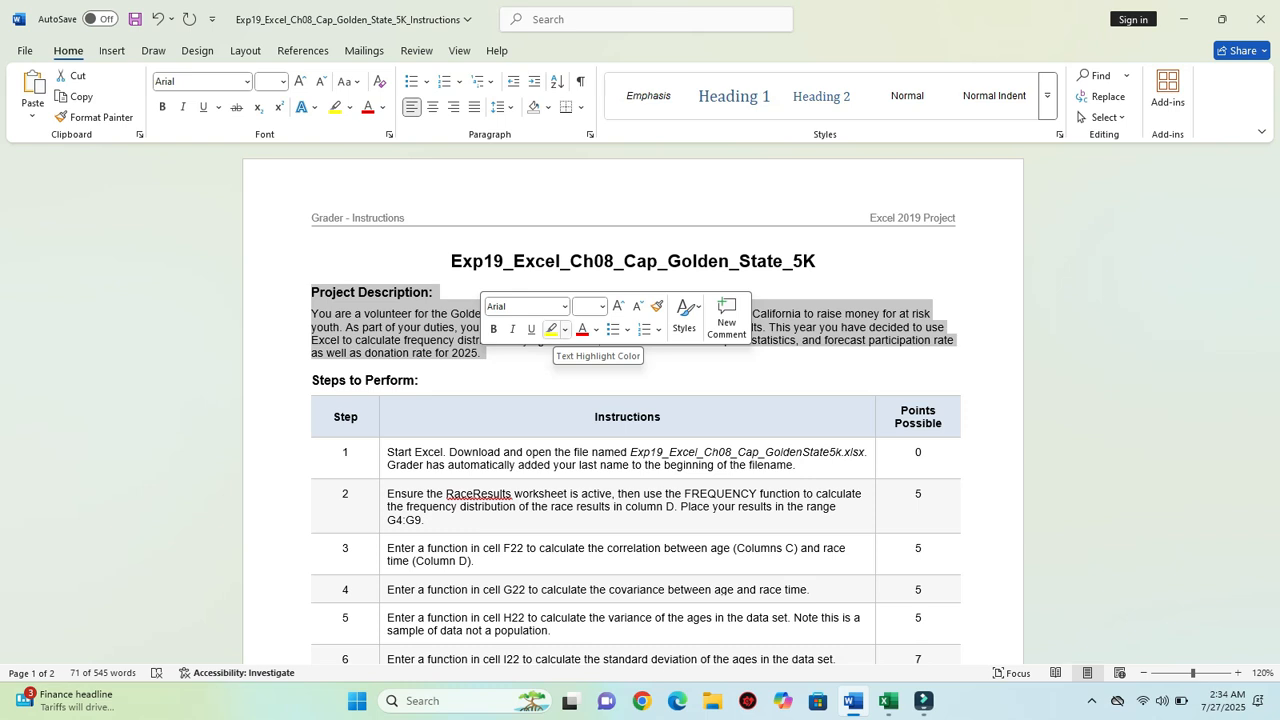
Highlight the Project Description heading and paragraph in yellow, and enlarge the paragraph text to 14 pt.
left_click(551, 330)
left_click_drag(311, 313, 481, 353)
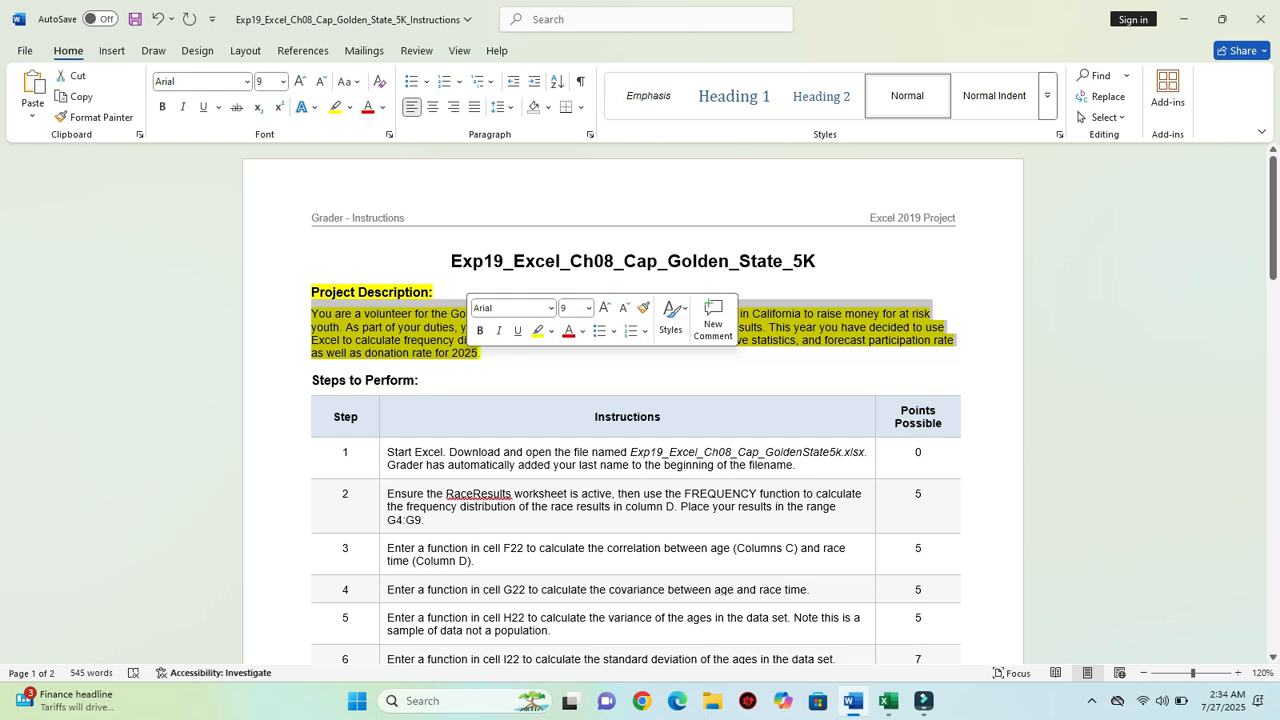
left_click(588, 308)
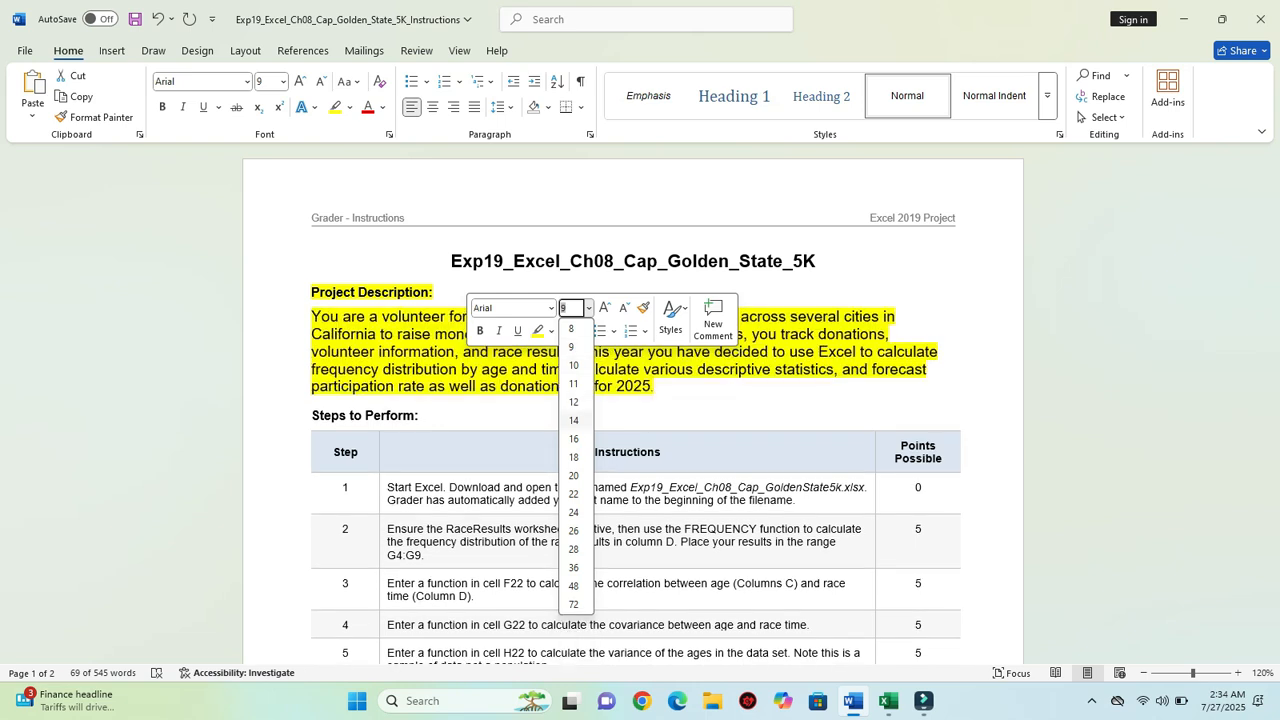
left_click(573, 420)
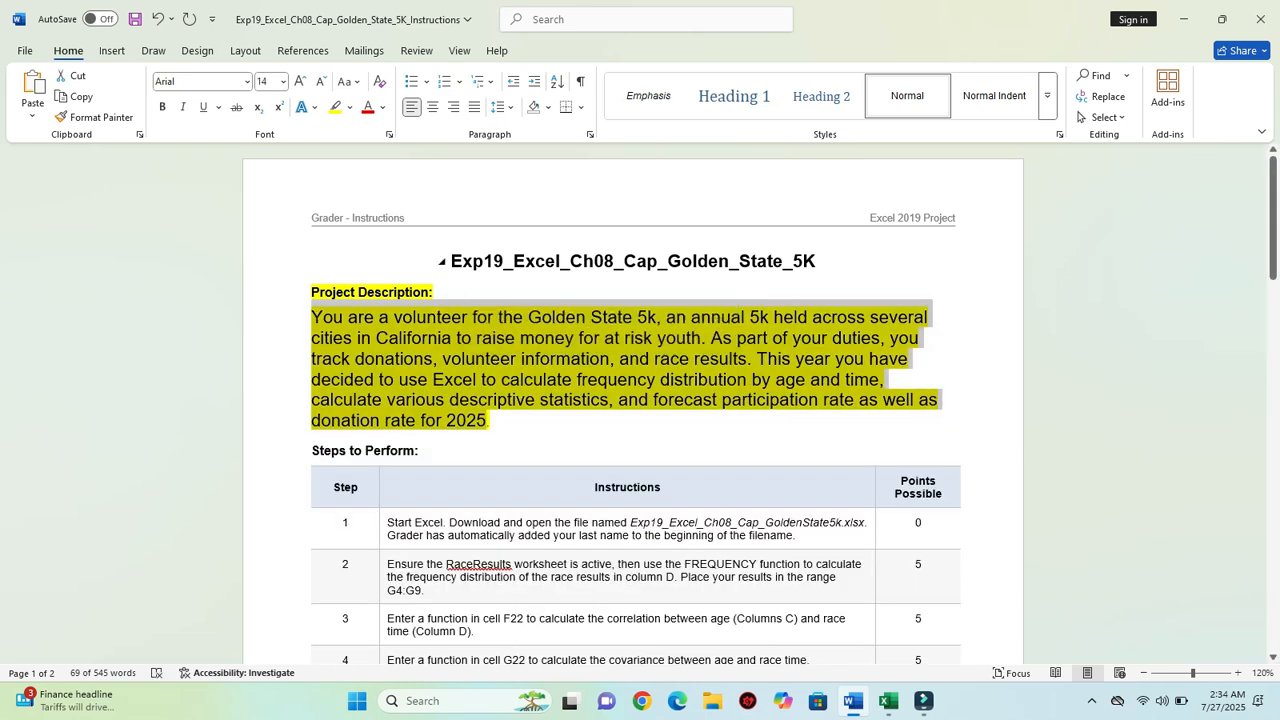
left_click(442, 262)
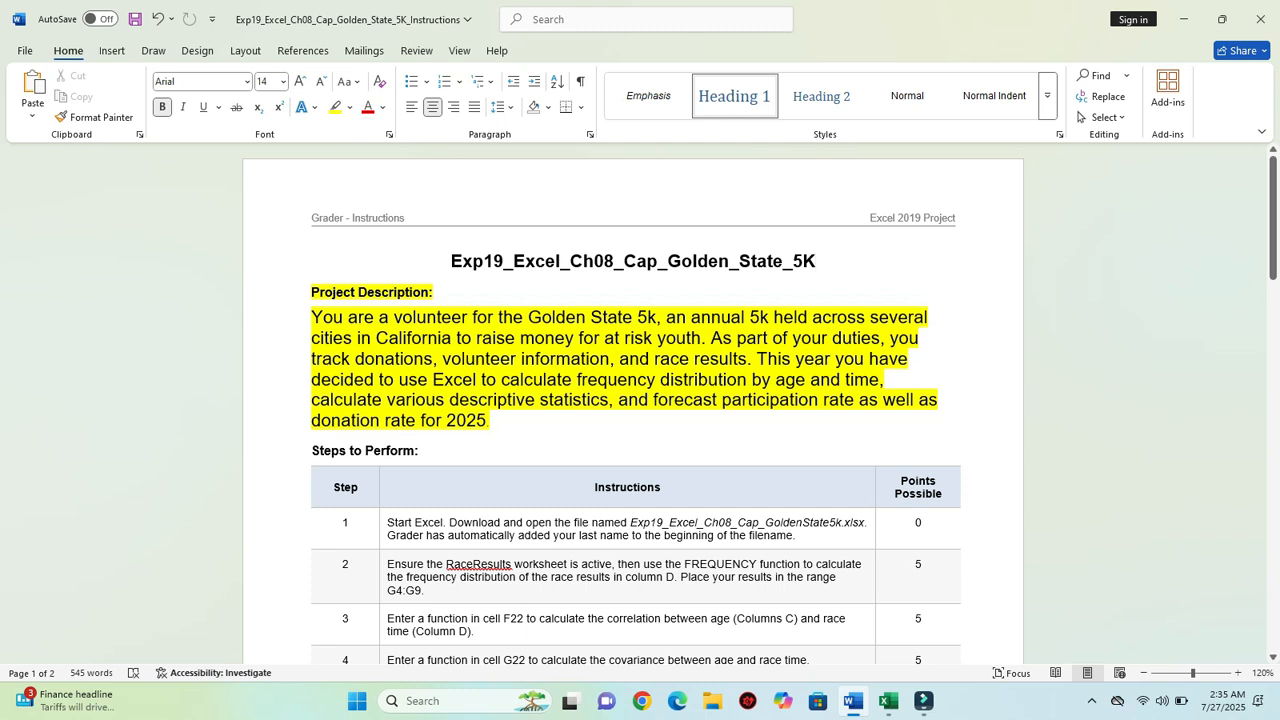
Set the project description paragraph back to 9 pt and remove the highlighting from it and its heading.
left_click_drag(486, 420, 311, 316)
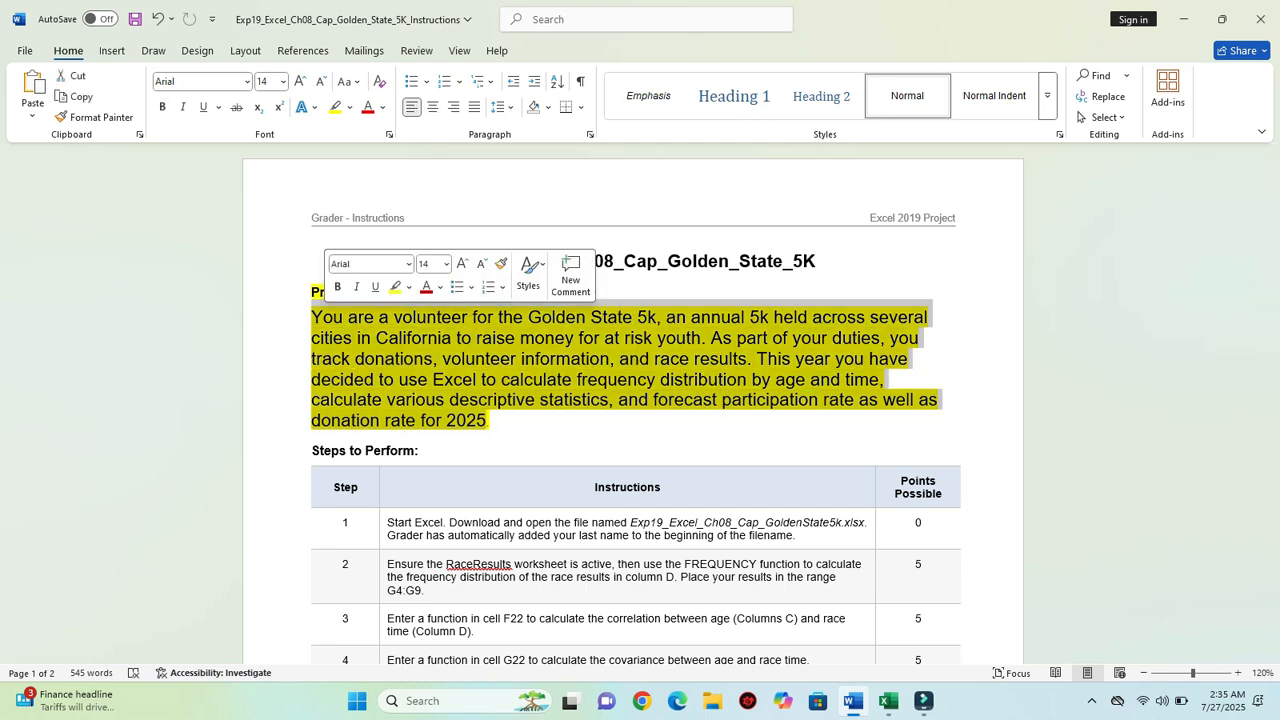
left_click(446, 264)
left_click(430, 320)
type("9")
key("Return")
left_click_drag(485, 353, 308, 280)
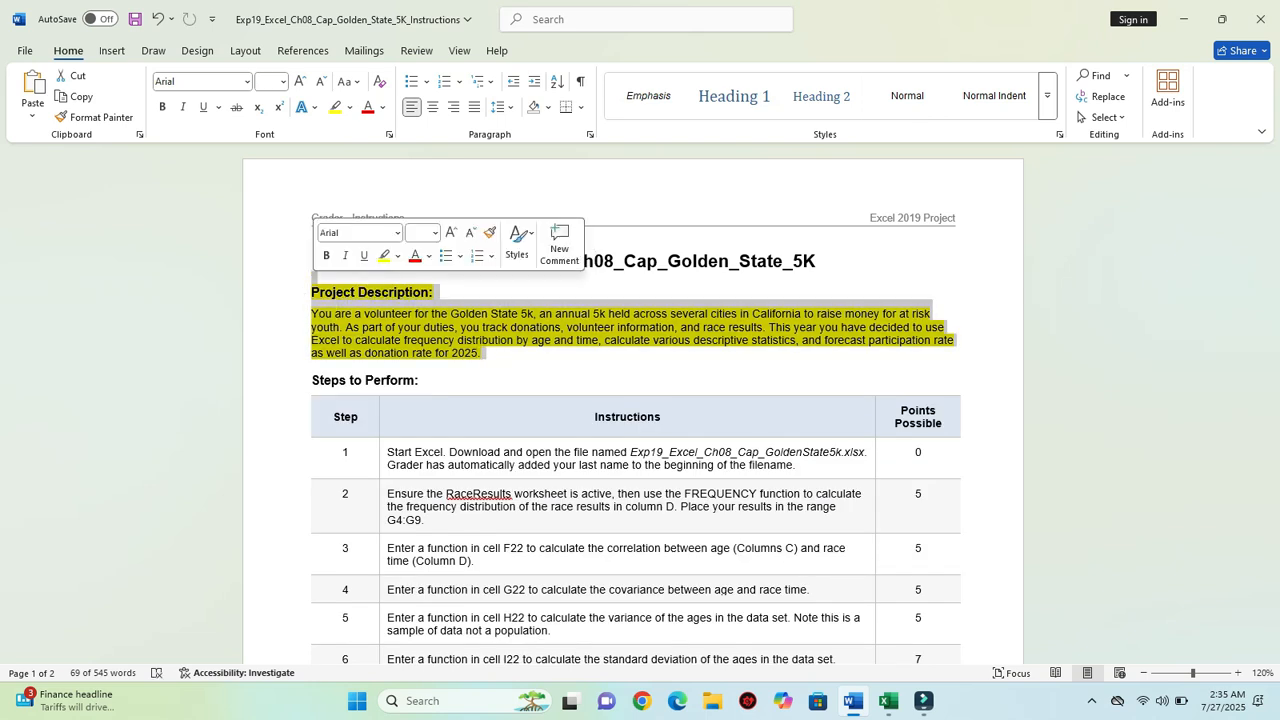
left_click(397, 256)
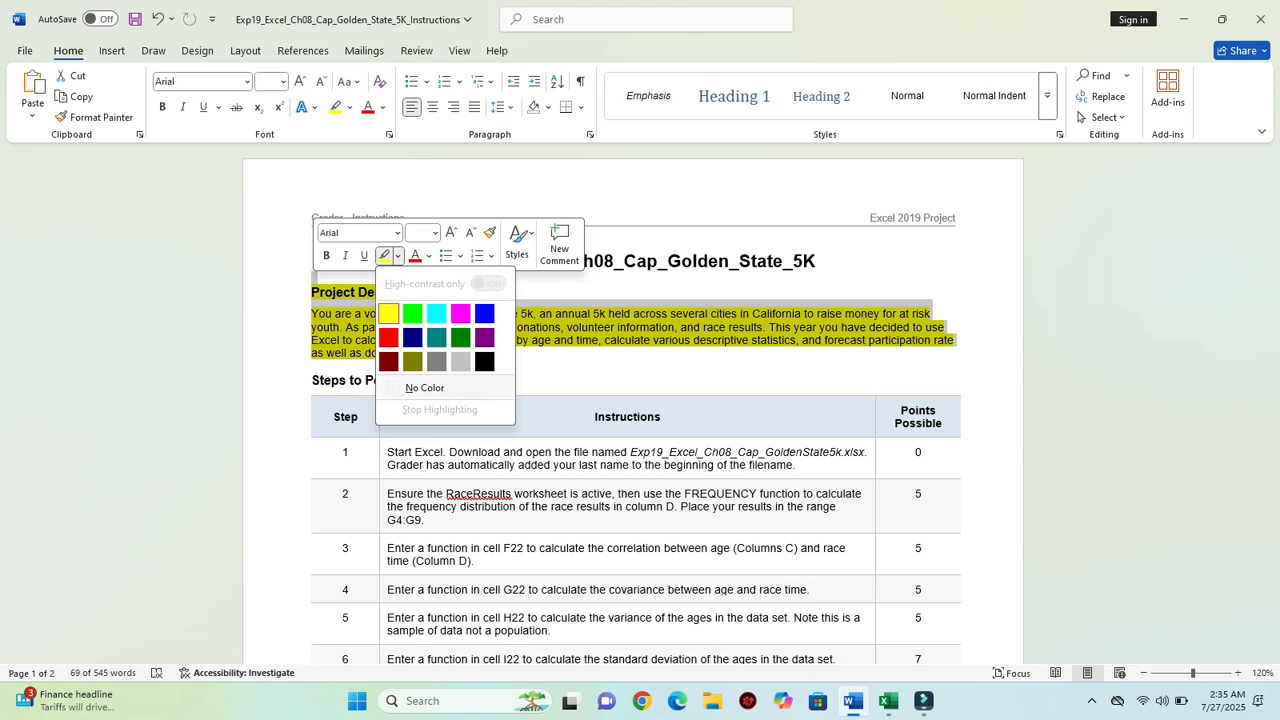
left_click(424, 387)
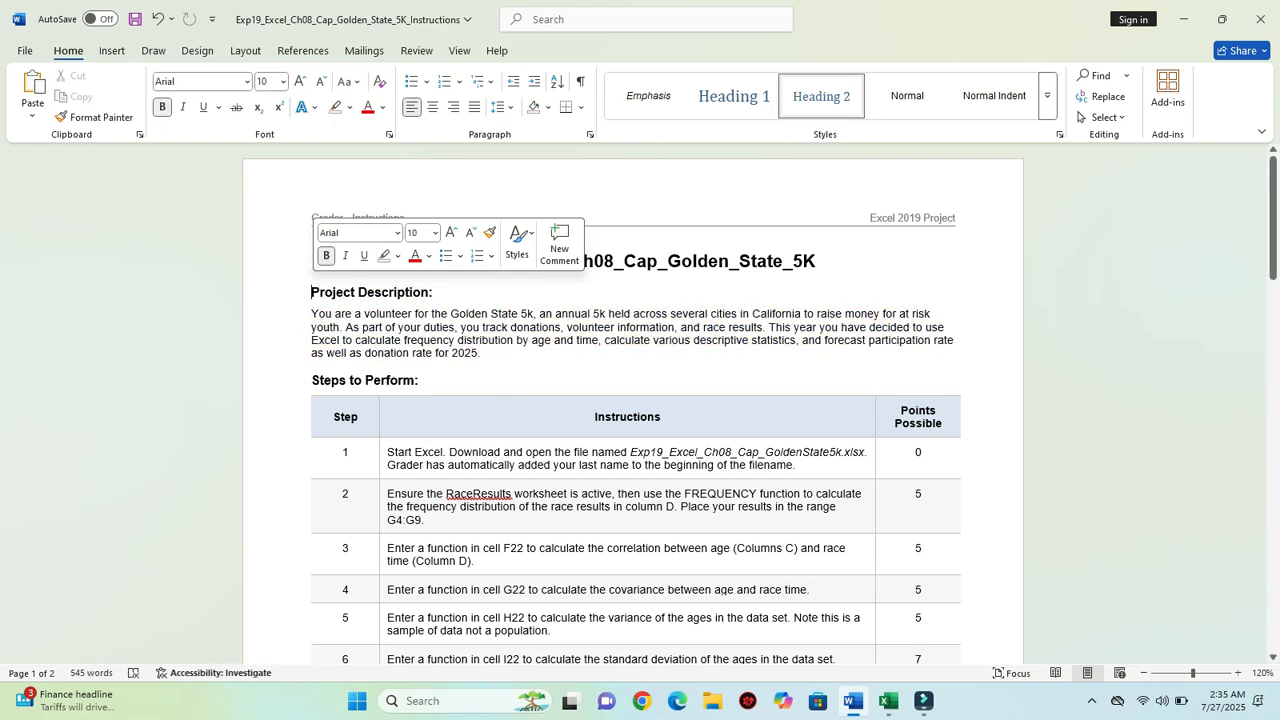
Enlarge the step 1 instruction text in the table to 14 pt and highlight it in yellow.
left_click_drag(387, 452, 797, 465)
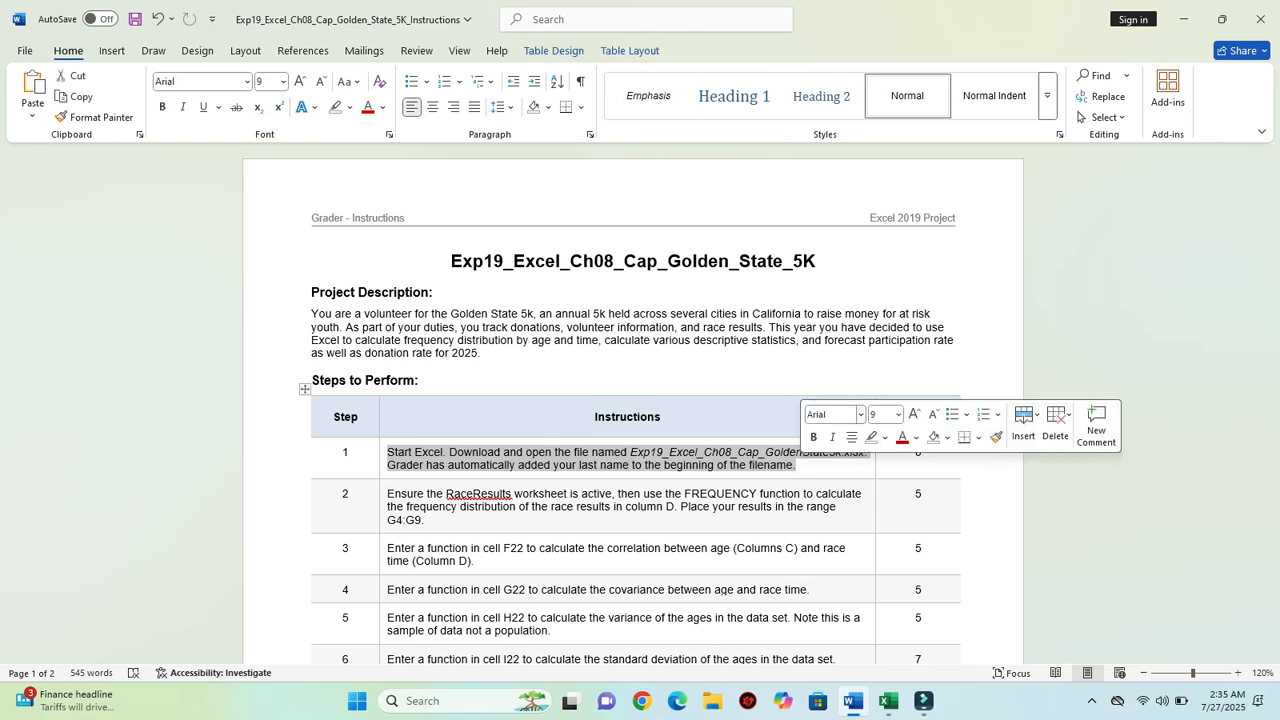
left_click(897, 414)
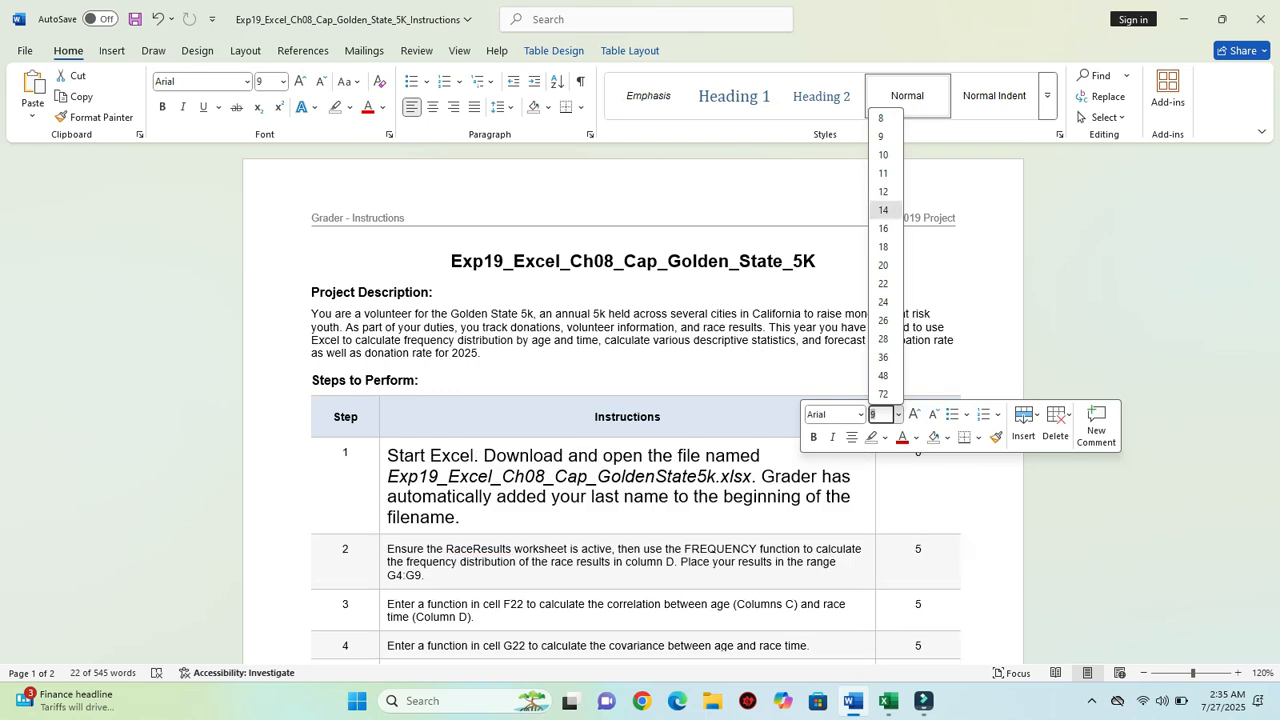
left_click(883, 210)
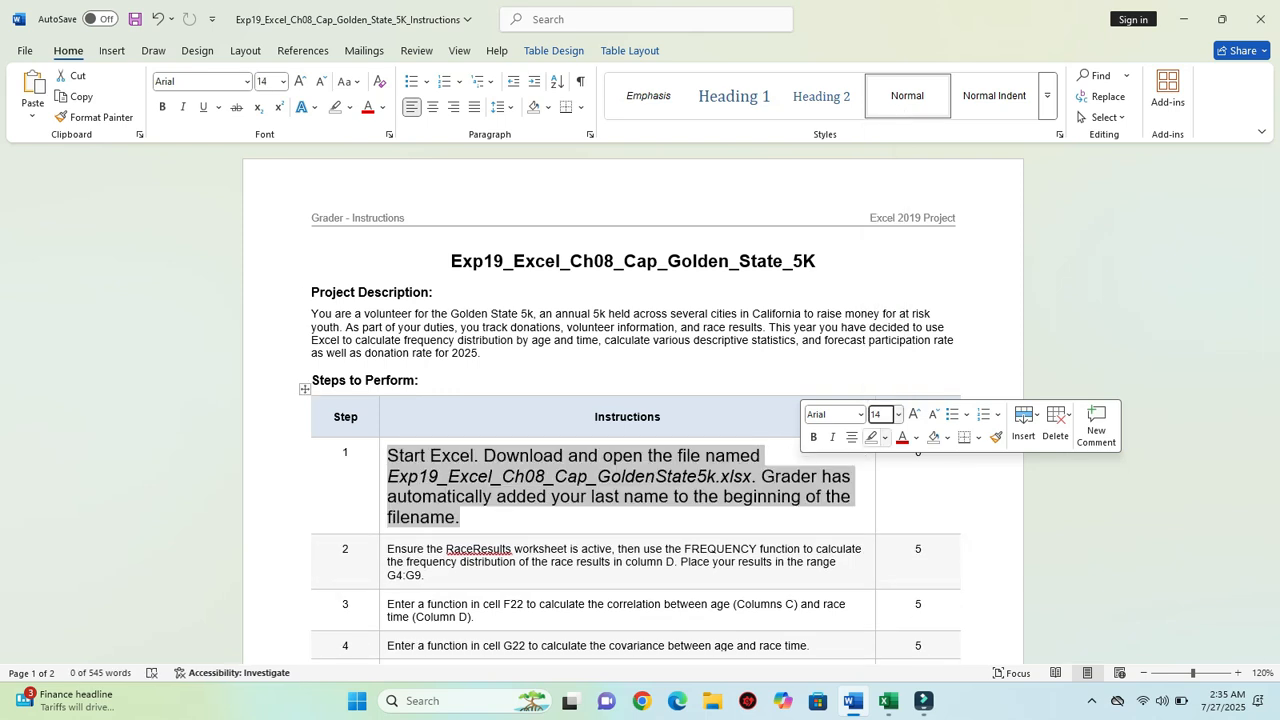
left_click(885, 437)
left_click(875, 495)
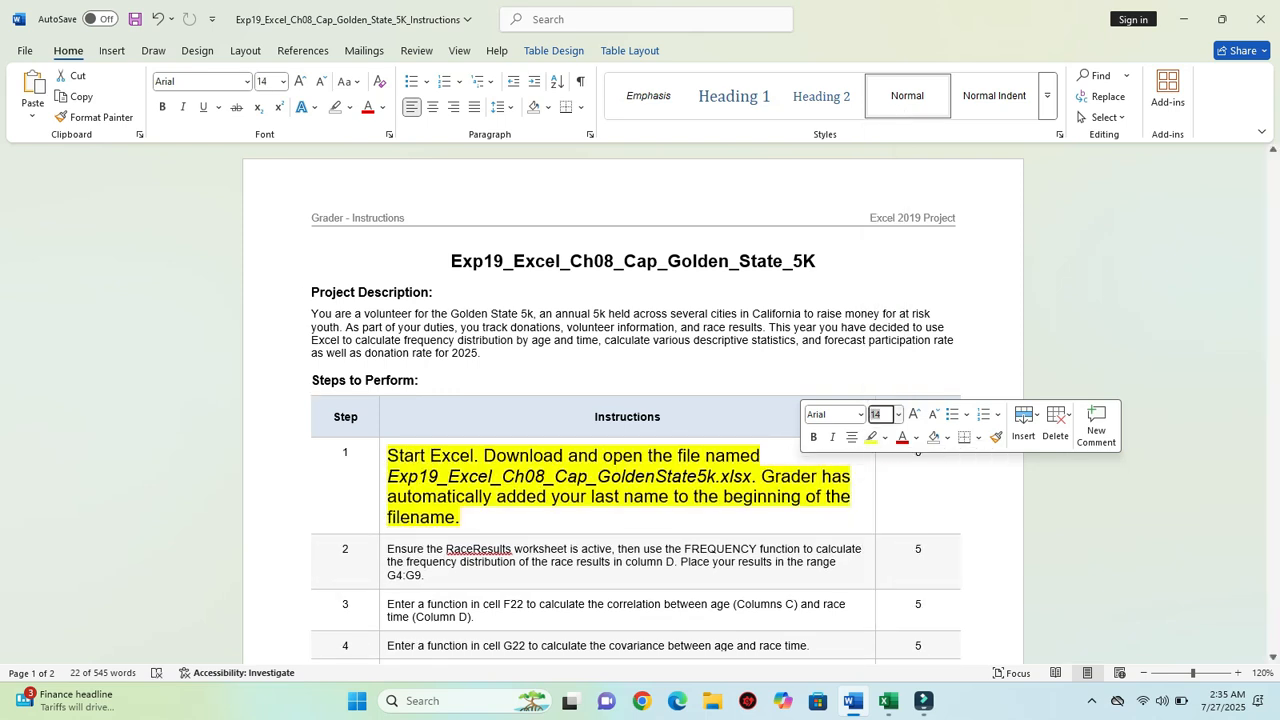
left_click(718, 354)
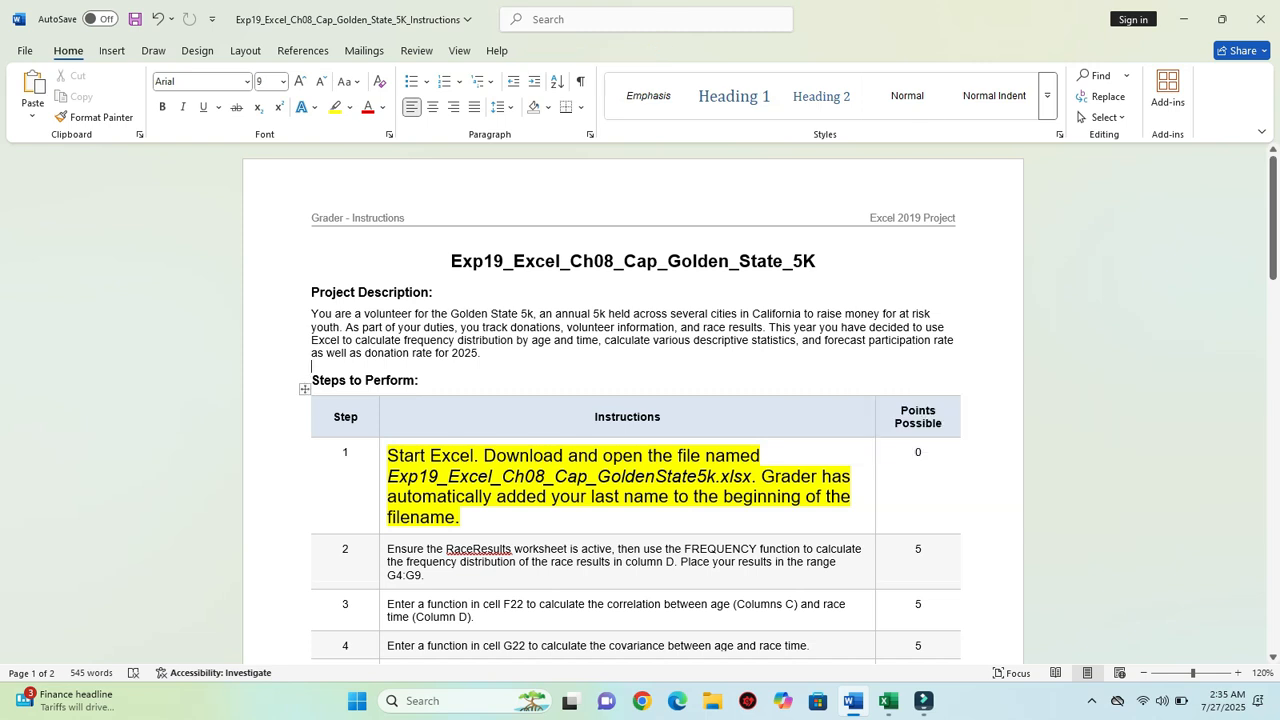
Check the file name given in step 1, then switch to Excel and look through the Participants, RaceResults and VolunteerInfo worksheets.
left_click_drag(387, 476, 752, 476)
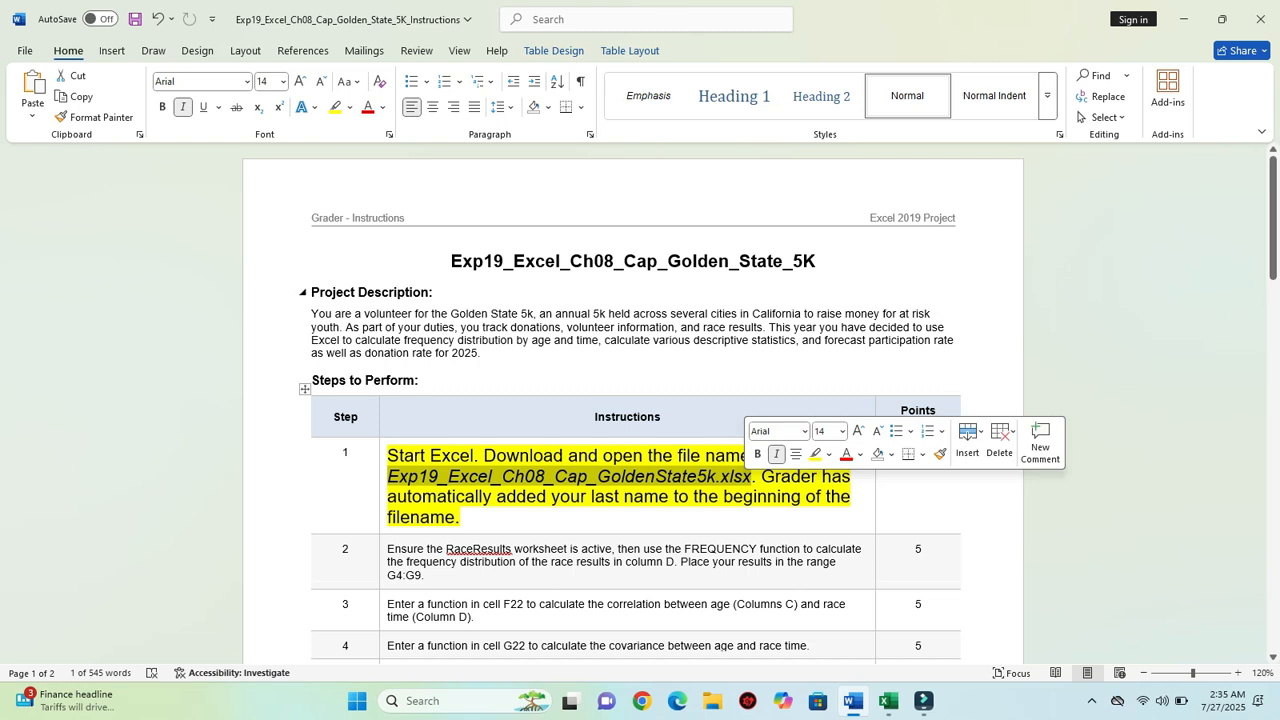
left_click(814, 313)
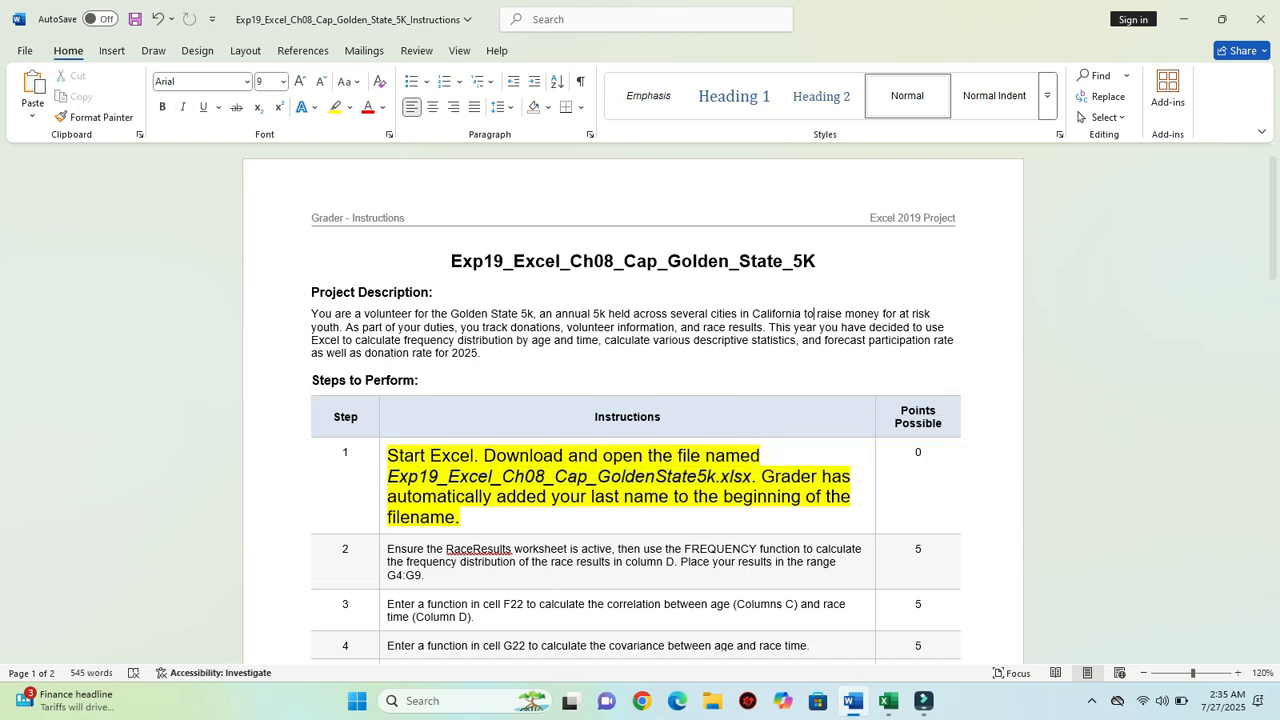
left_click(888, 700)
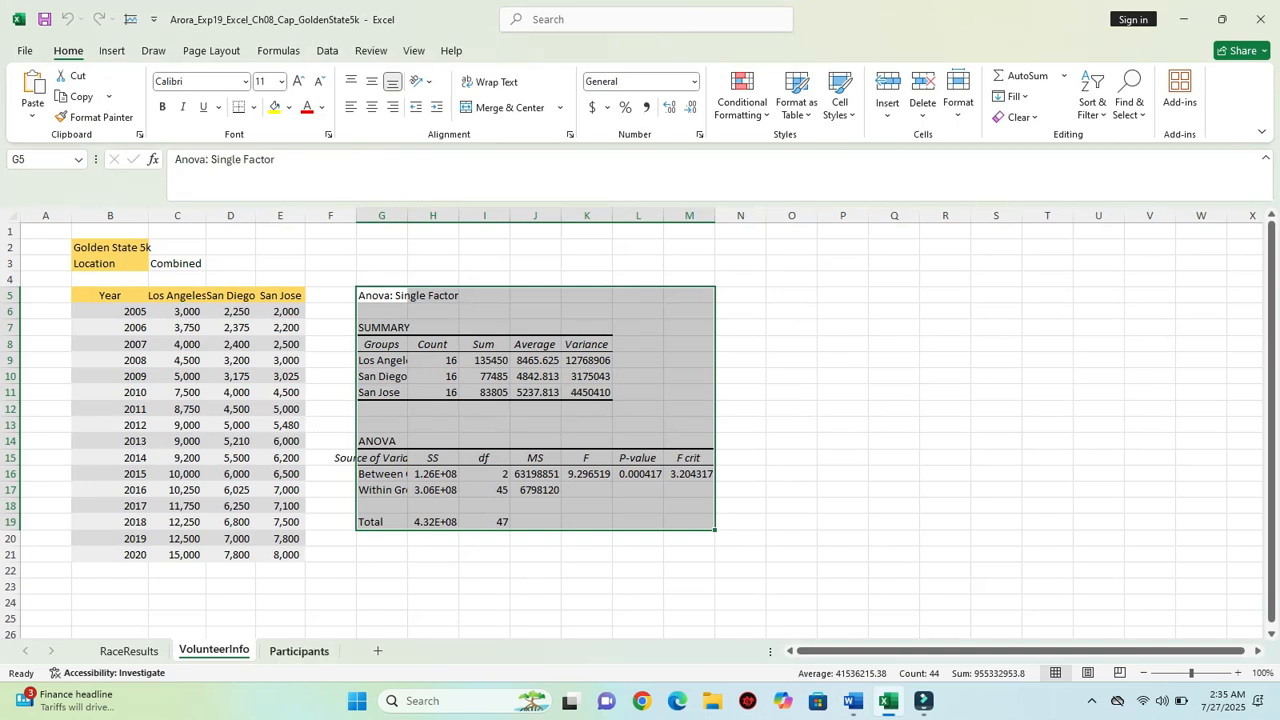
left_click(299, 651)
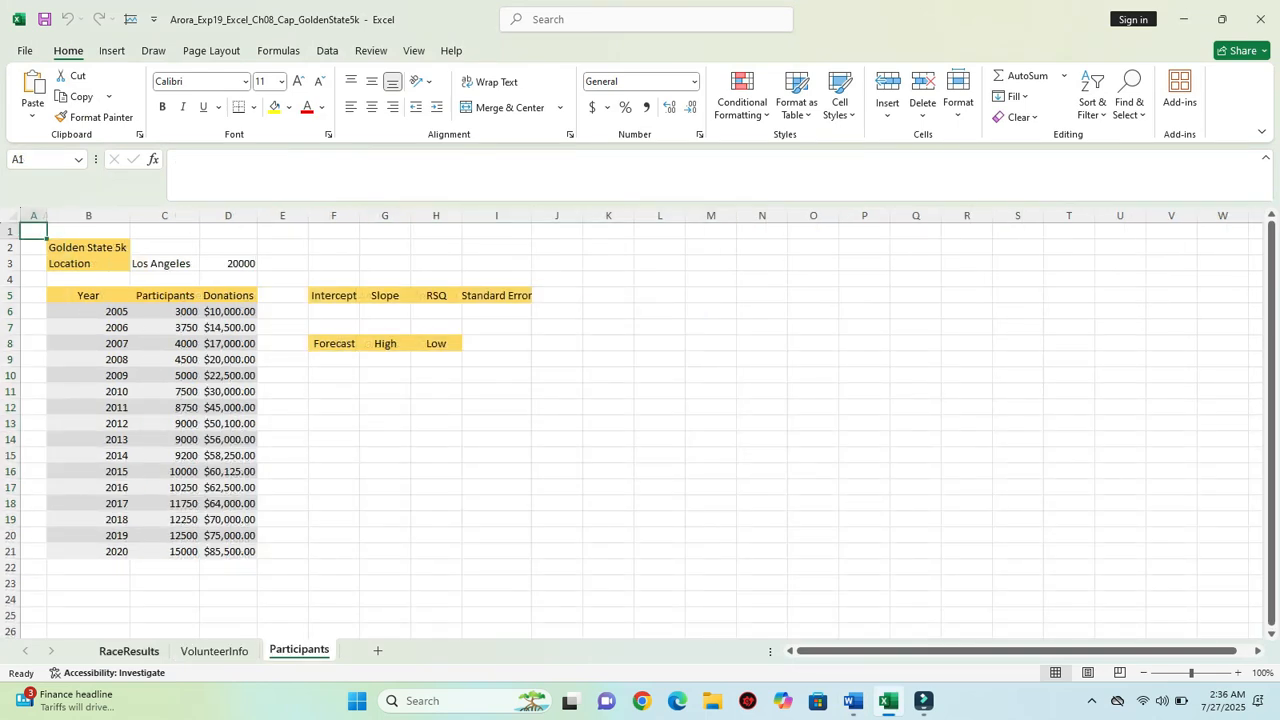
left_click(129, 651)
left_click(214, 651)
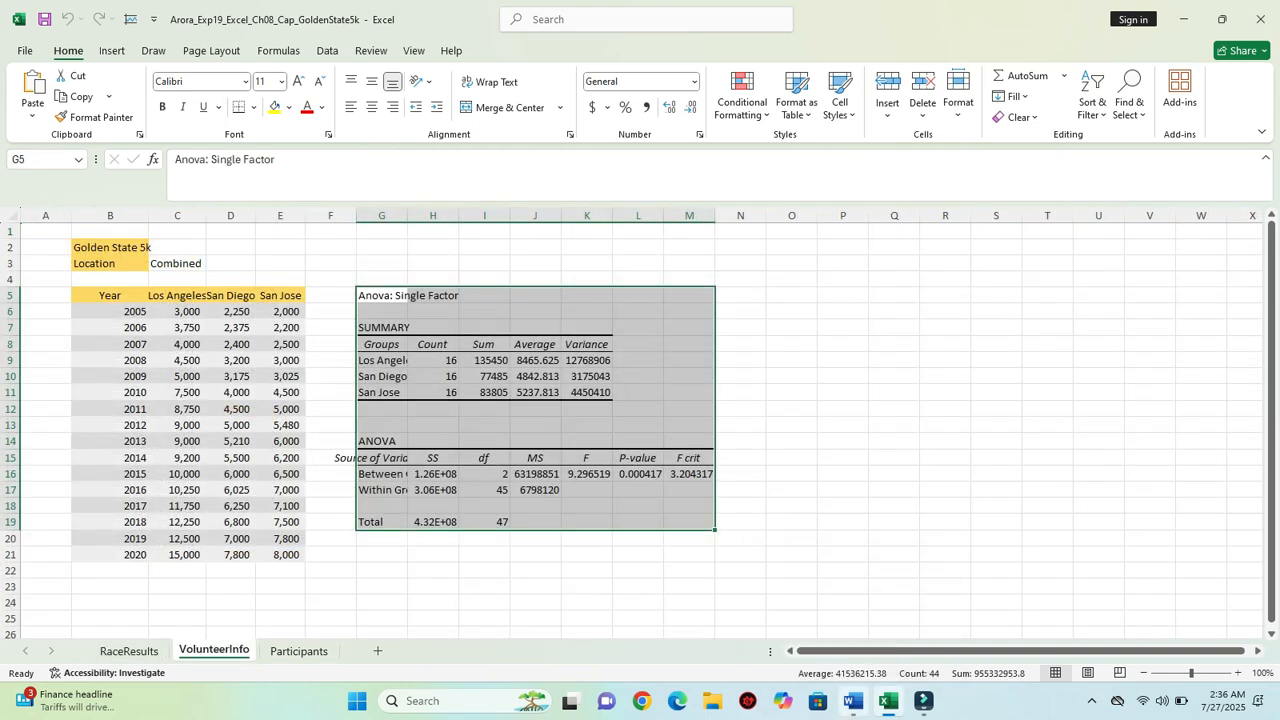
Switch back to Word, return the step 1 instruction text to 9 pt and remove its highlighting.
left_click(852, 700)
left_click_drag(470, 518, 388, 456)
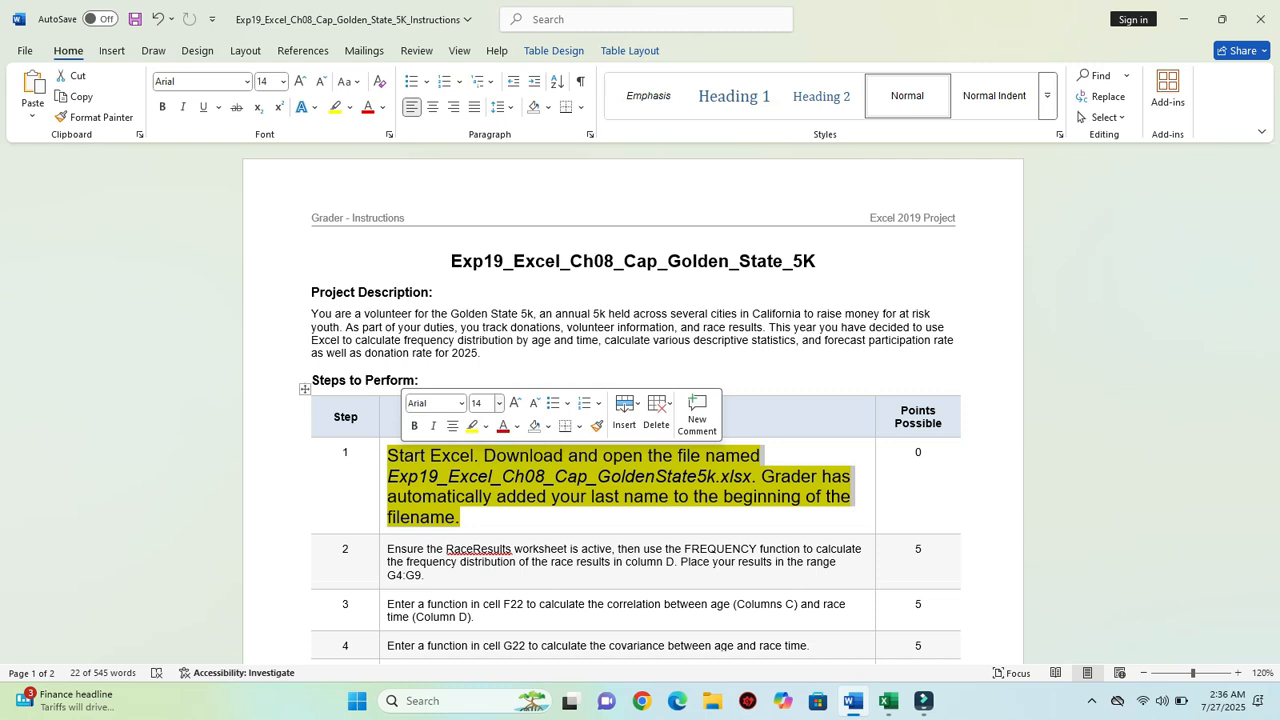
left_click(499, 403)
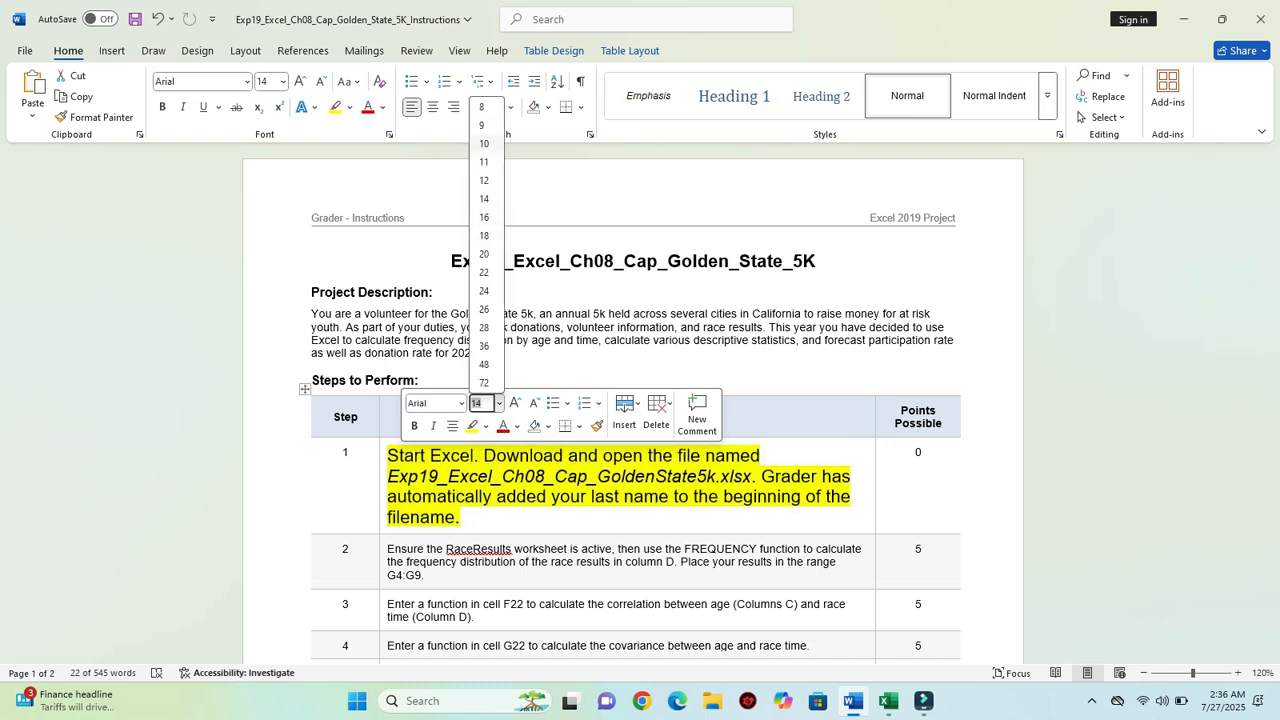
left_click(483, 125)
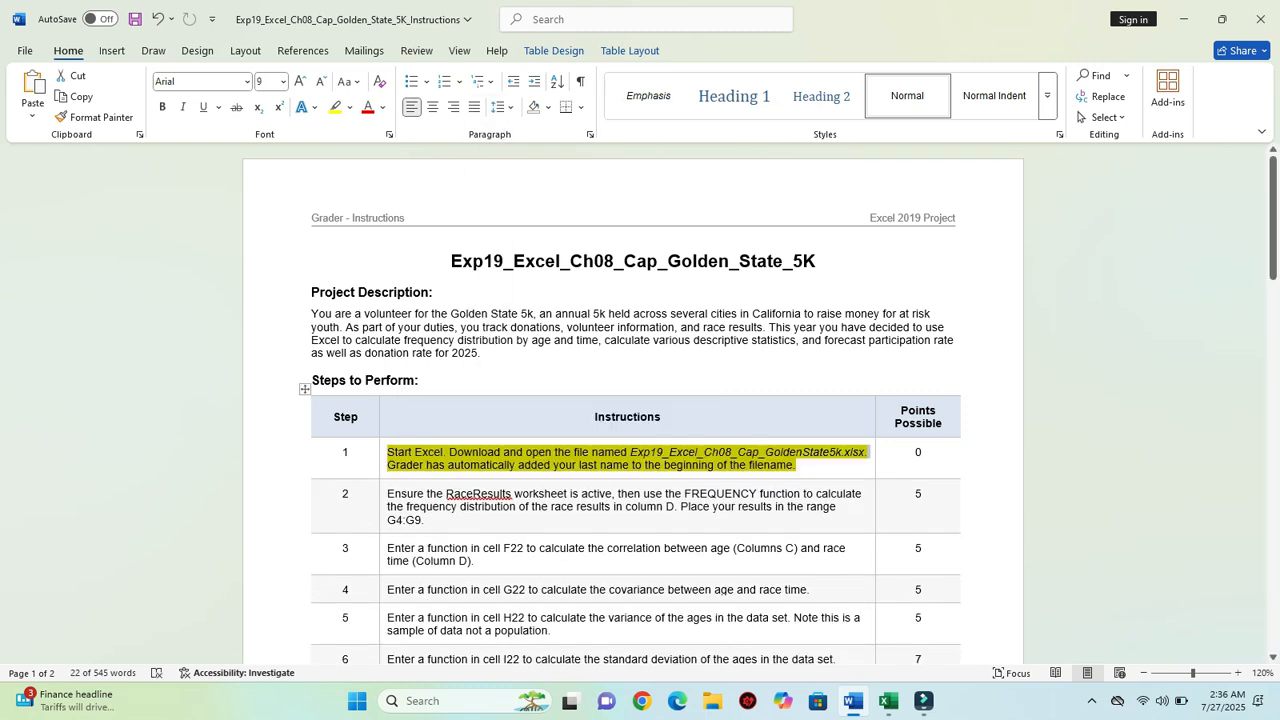
left_click_drag(796, 465, 388, 453)
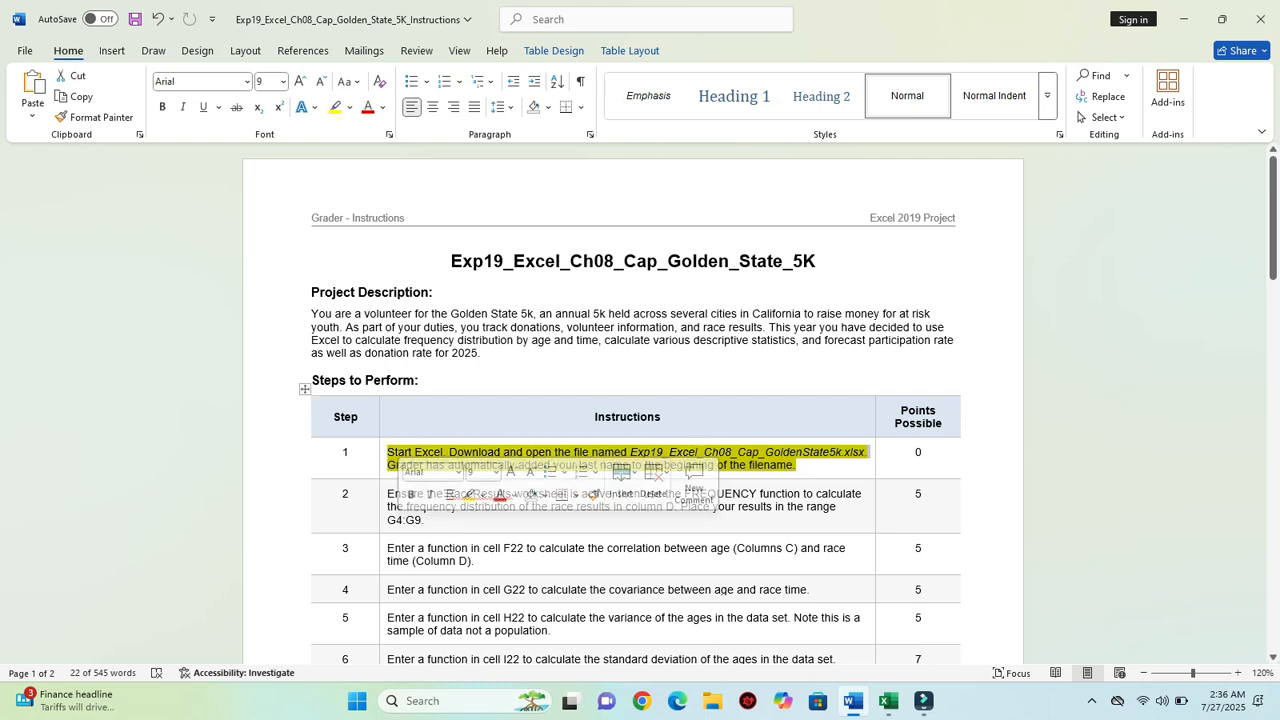
left_click(482, 494)
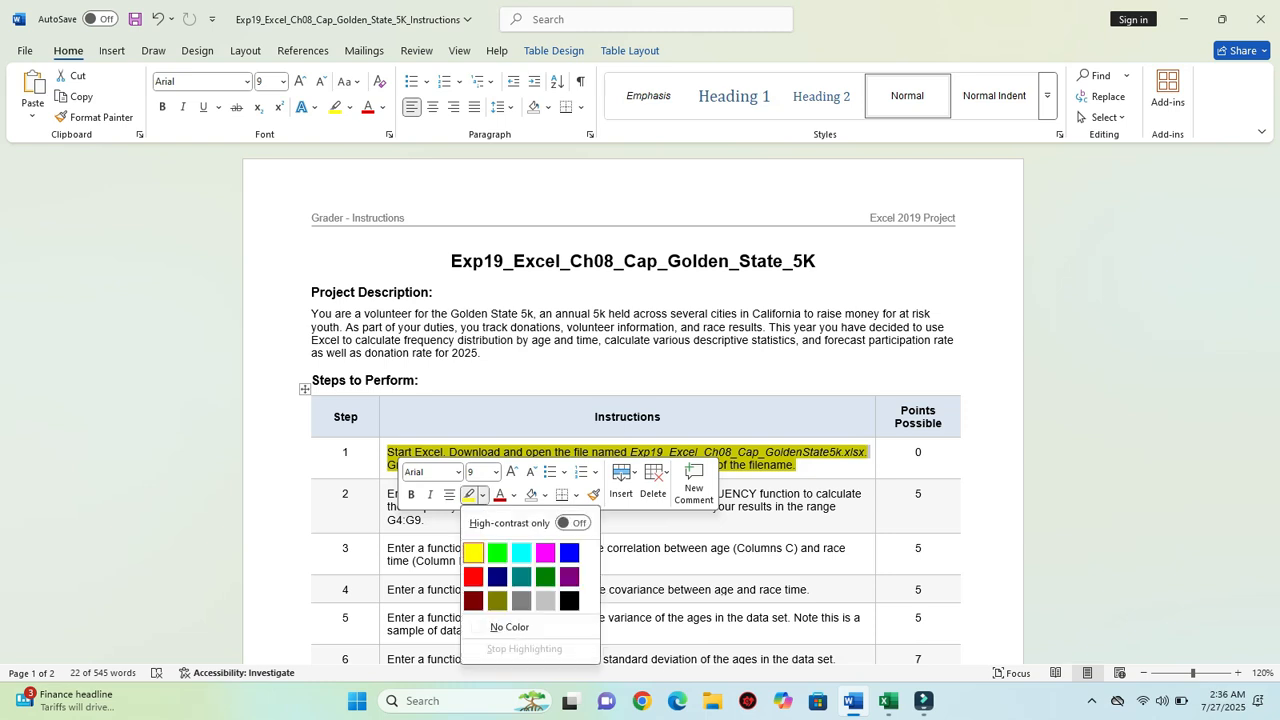
left_click(509, 627)
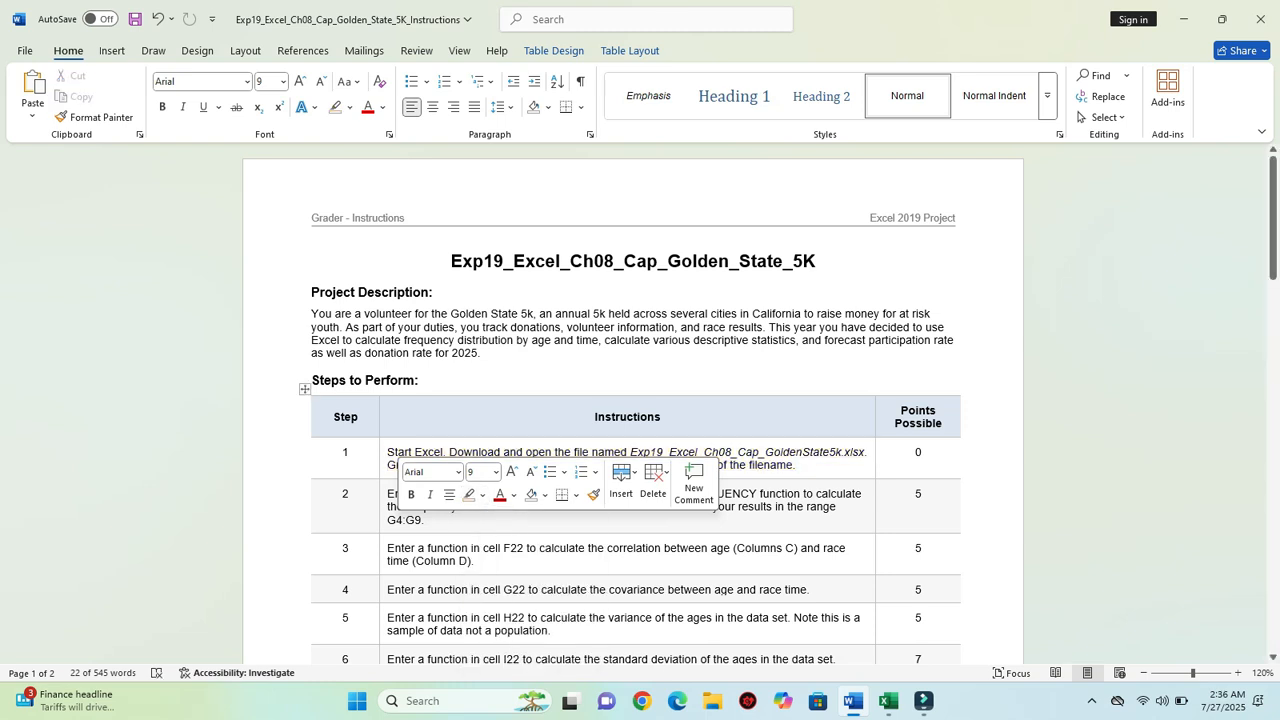
Enlarge the step 2 instruction text in the table to 14 pt and highlight it in yellow.
left_click(424, 520)
left_click_drag(424, 520, 340, 500)
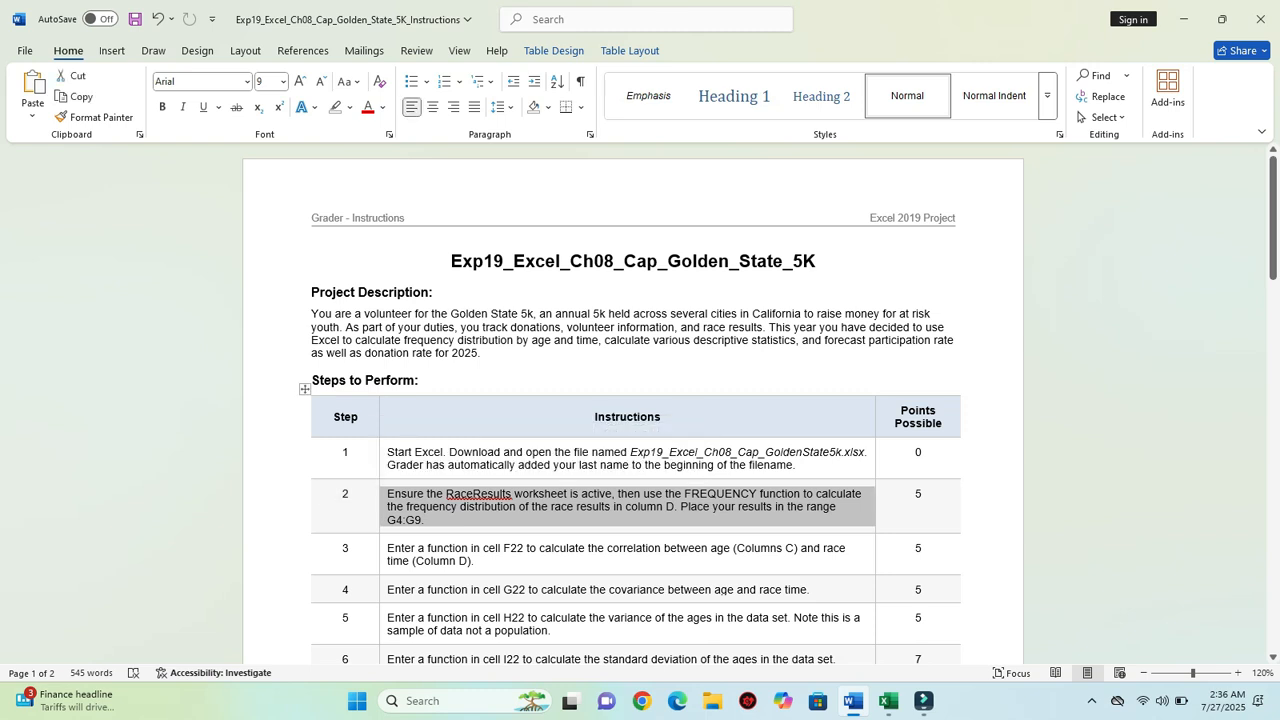
left_click(388, 494)
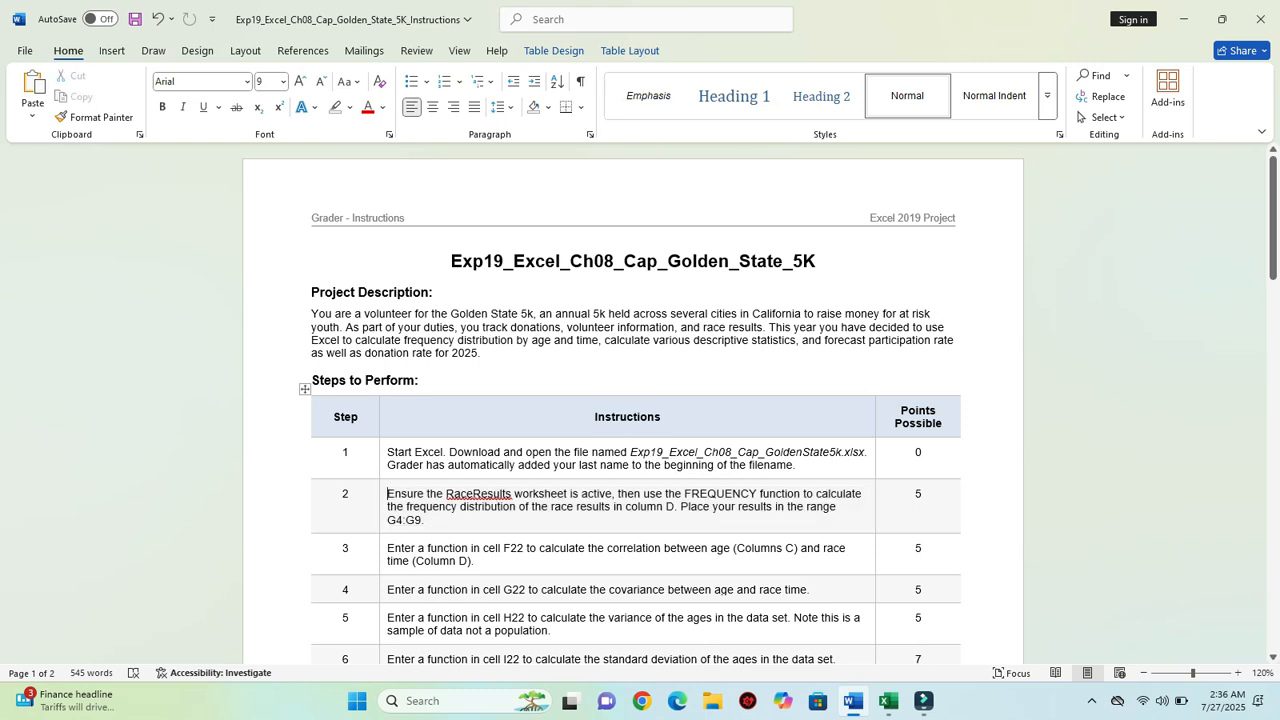
left_click_drag(388, 494, 421, 520)
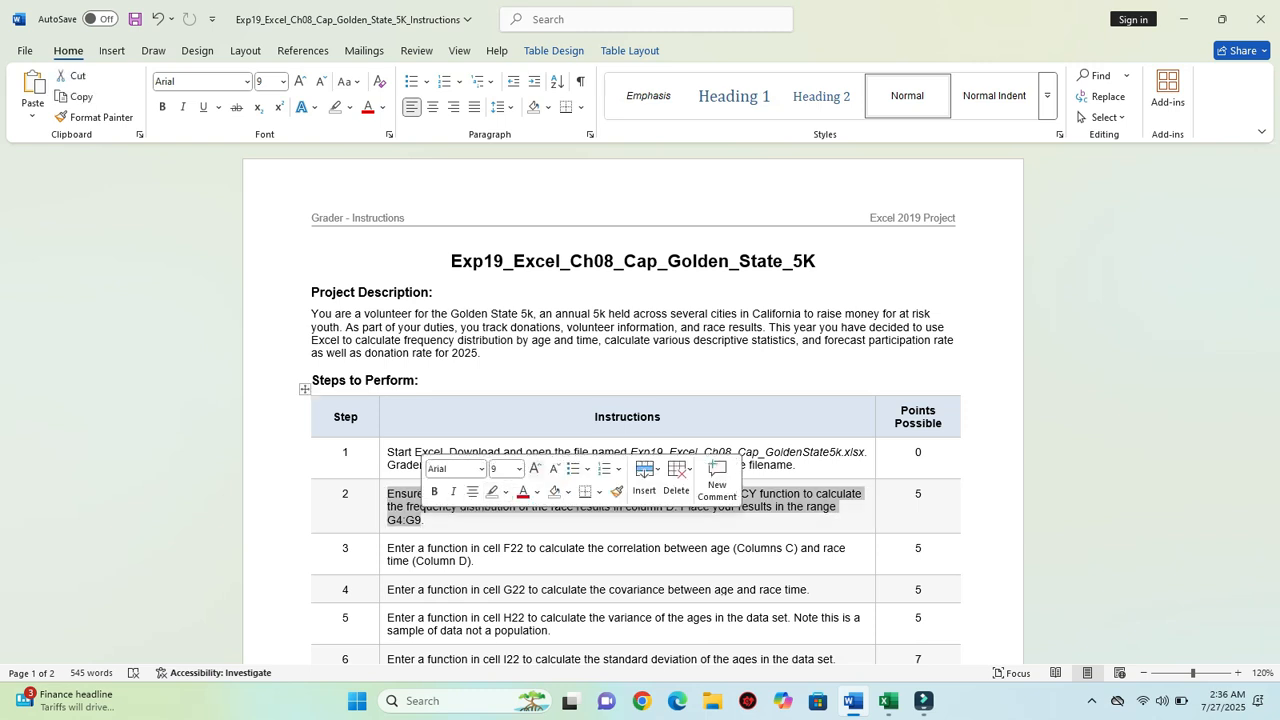
left_click(518, 468)
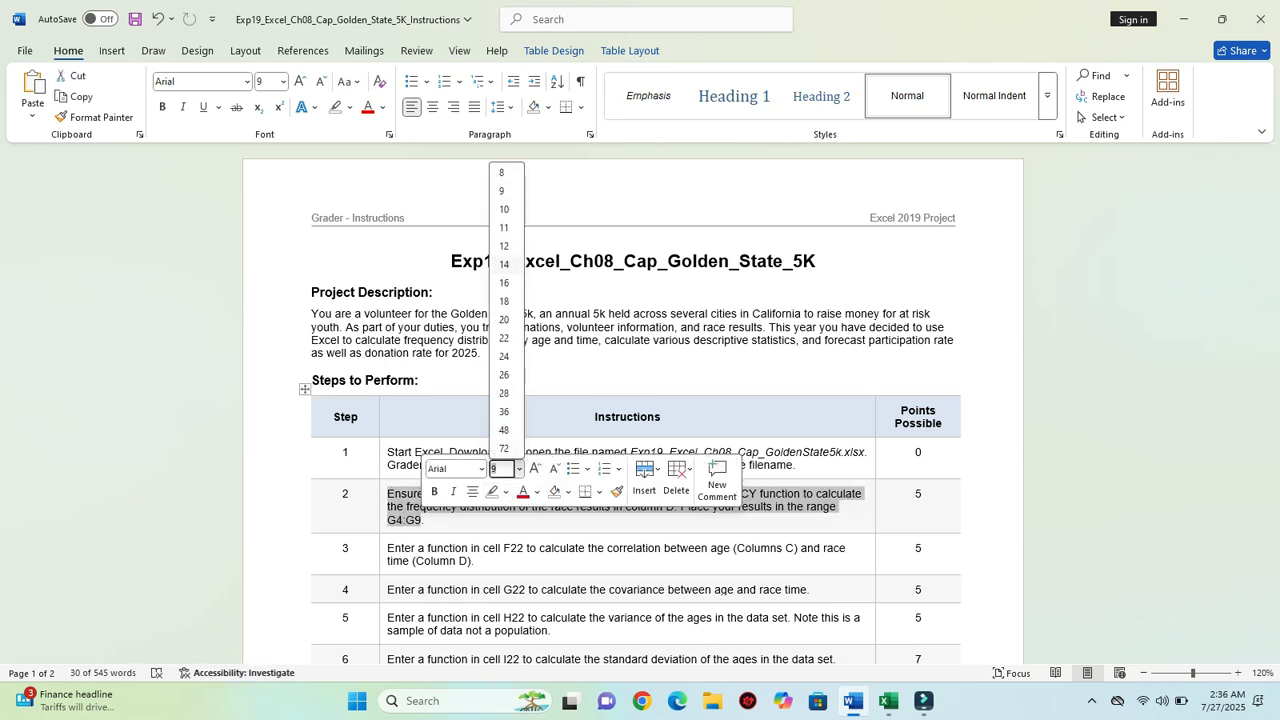
left_click(504, 264)
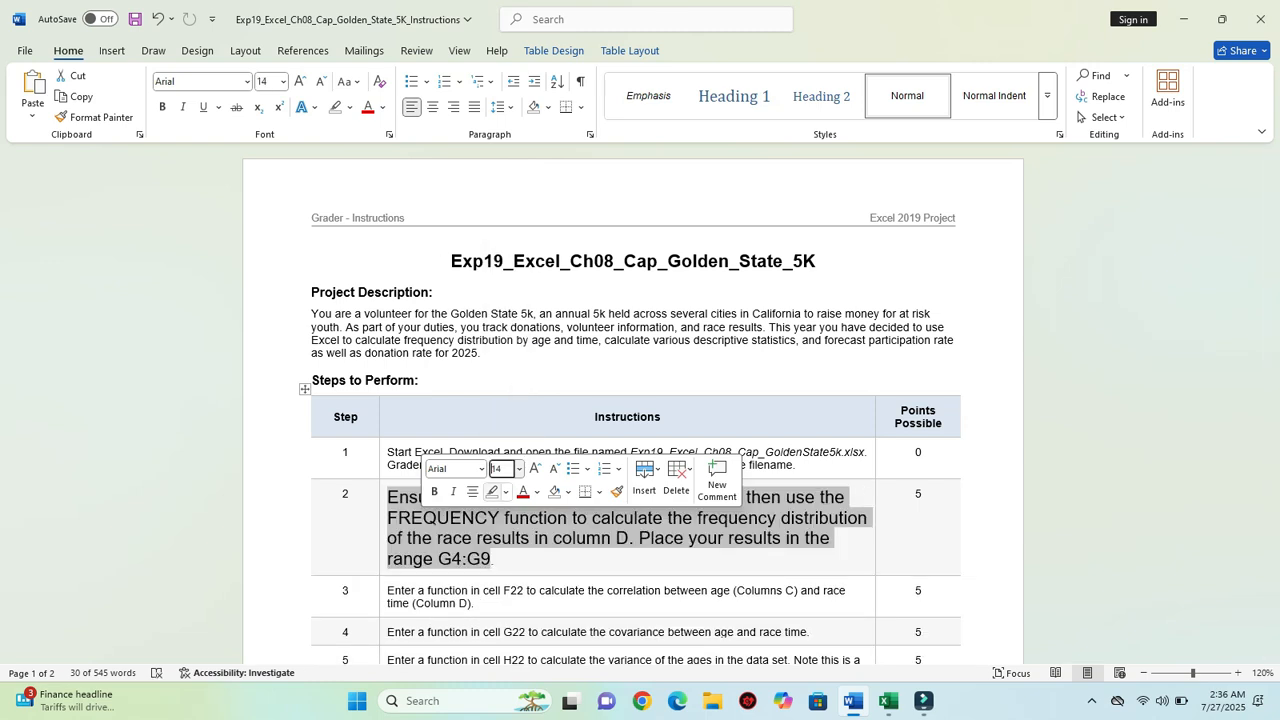
left_click(505, 491)
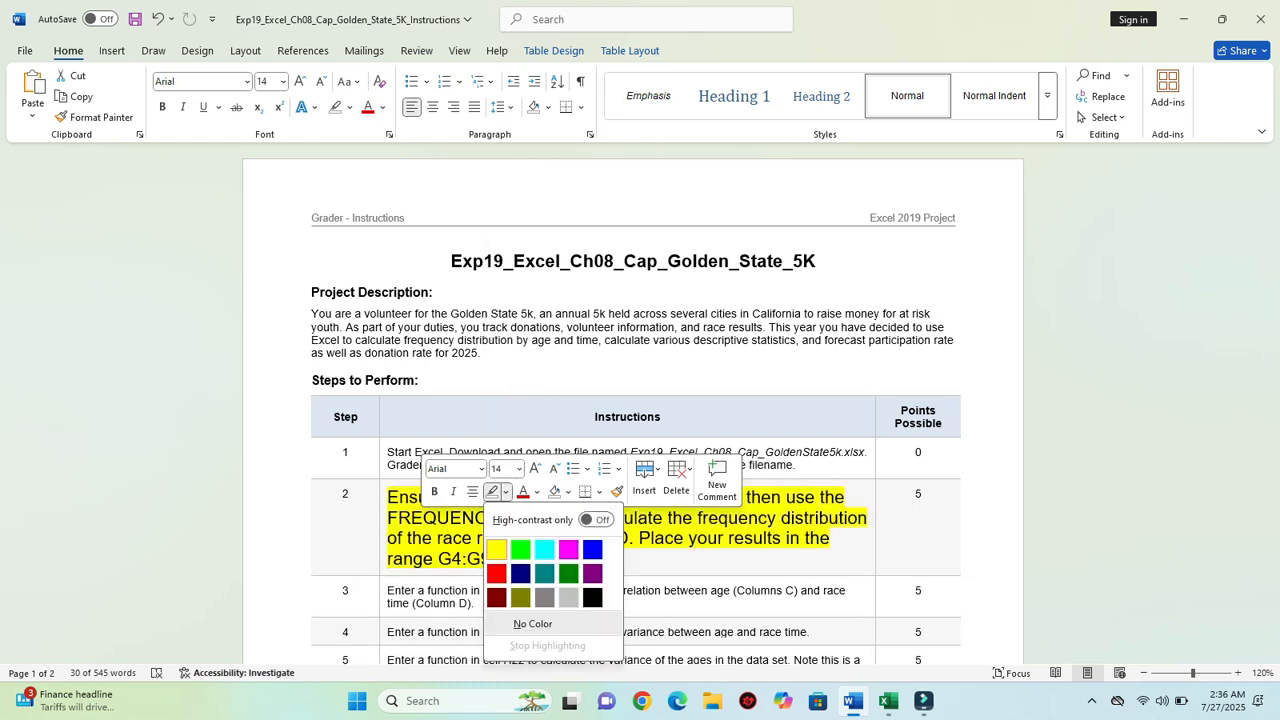
left_click(497, 549)
left_click(491, 558)
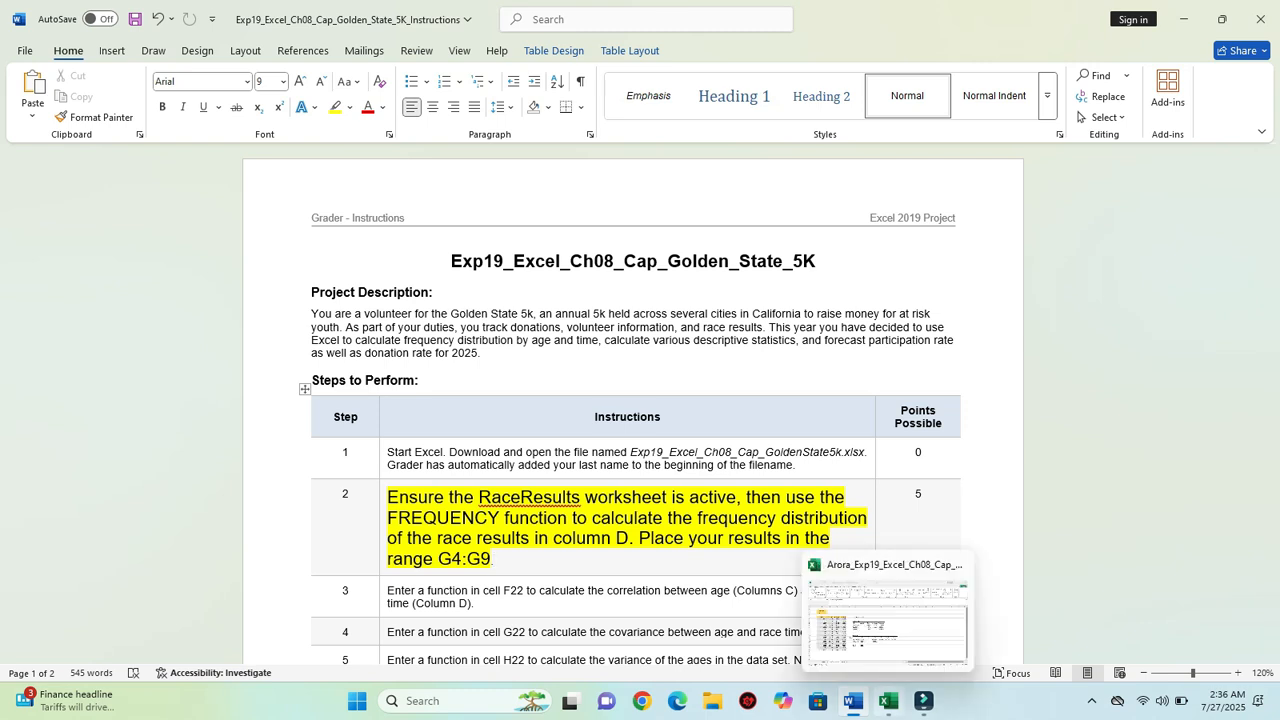
Switch to Excel and activate the RaceResults worksheet, then return to Word to reread the FREQUENCY function requirement in step 2.
left_click(887, 700)
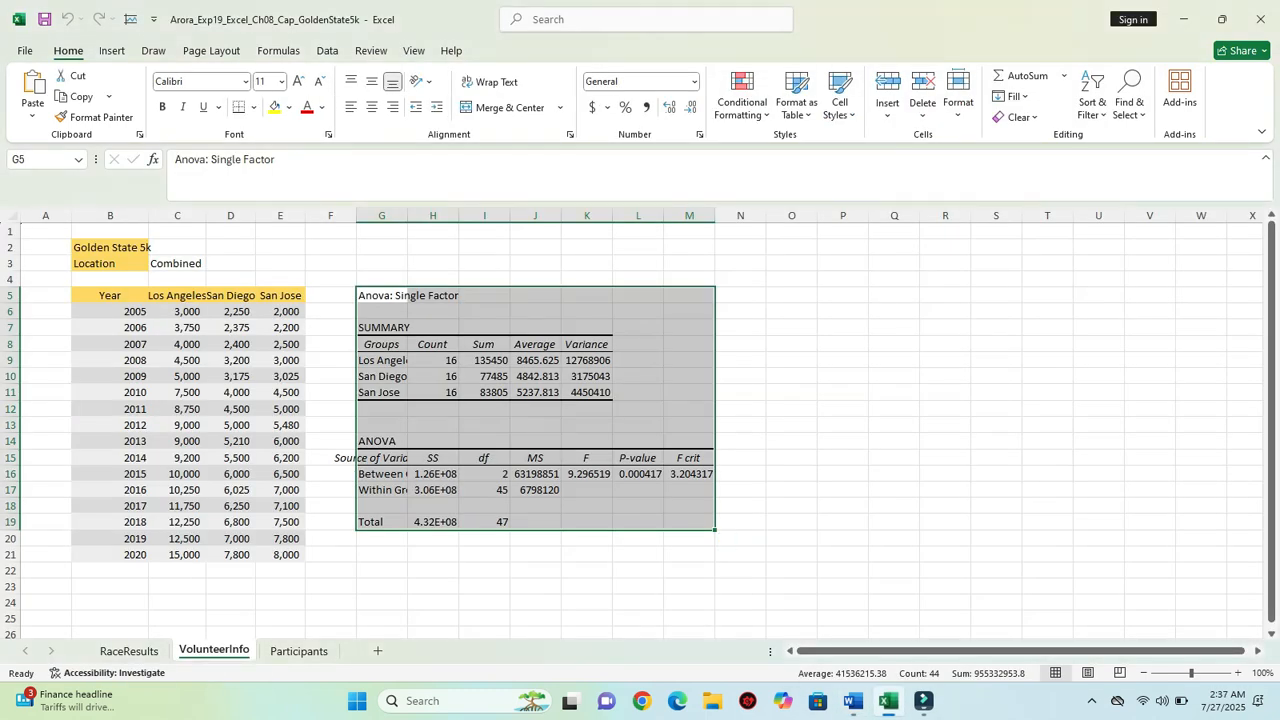
left_click(129, 651)
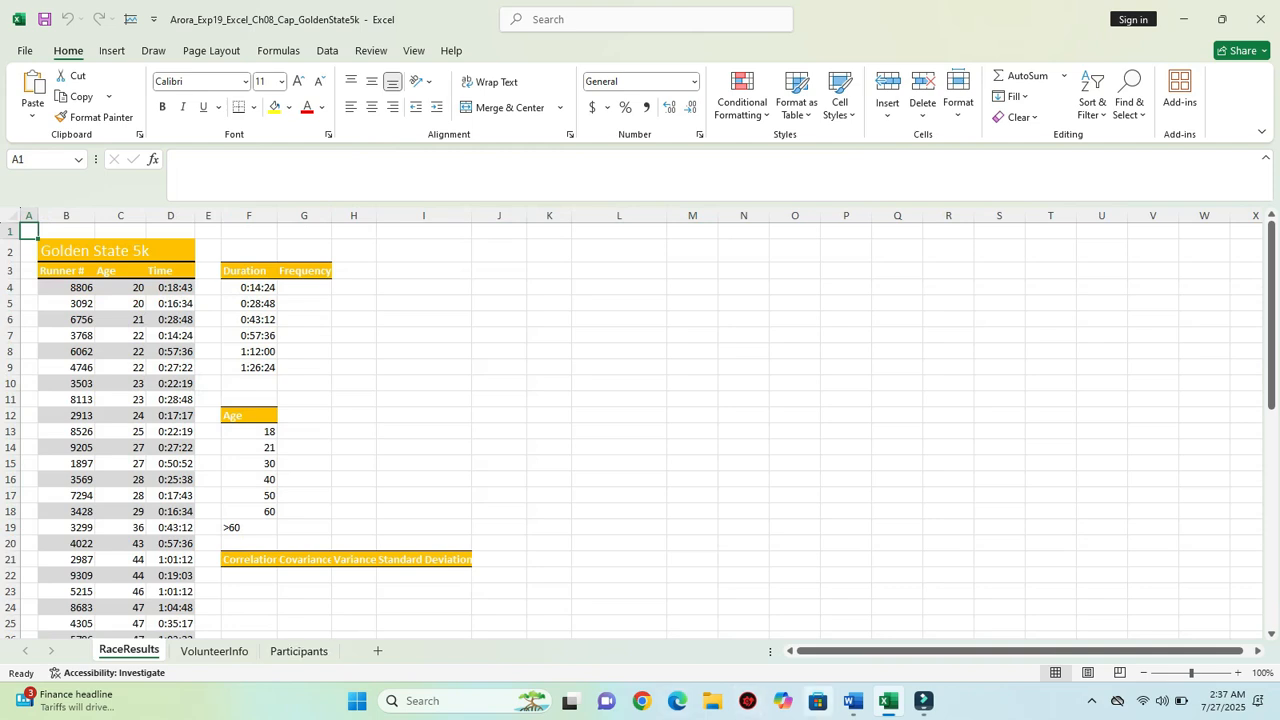
left_click(852, 702)
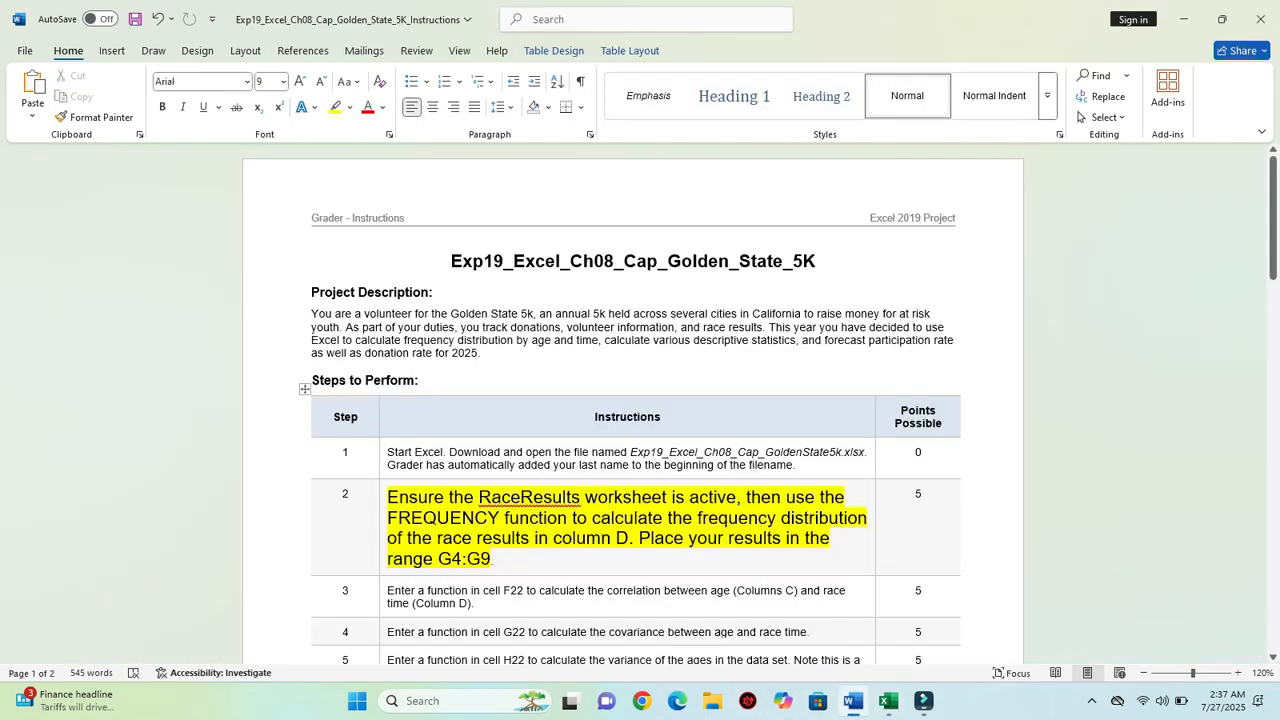
left_click_drag(388, 518, 560, 518)
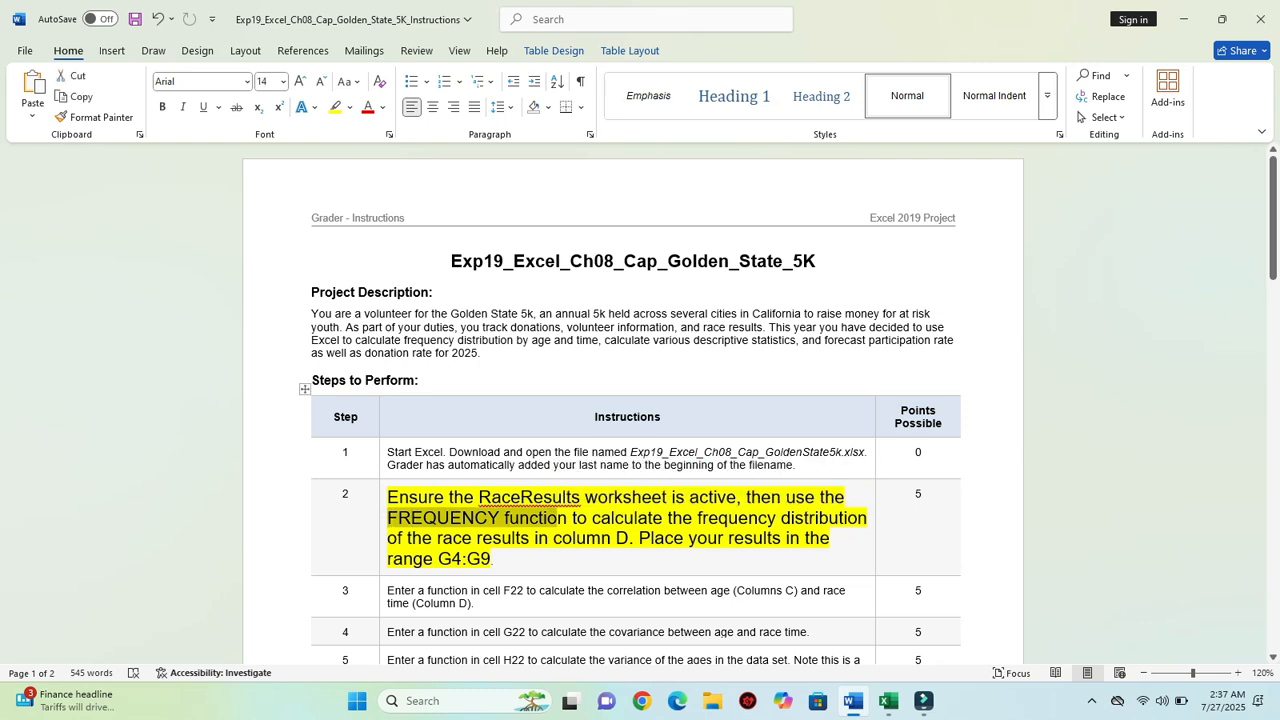
Switch to Excel and start a FREQUENCY formula in cell G4 of RaceResults, rechecking the step 2 instruction in Word.
mouse_move(888, 702)
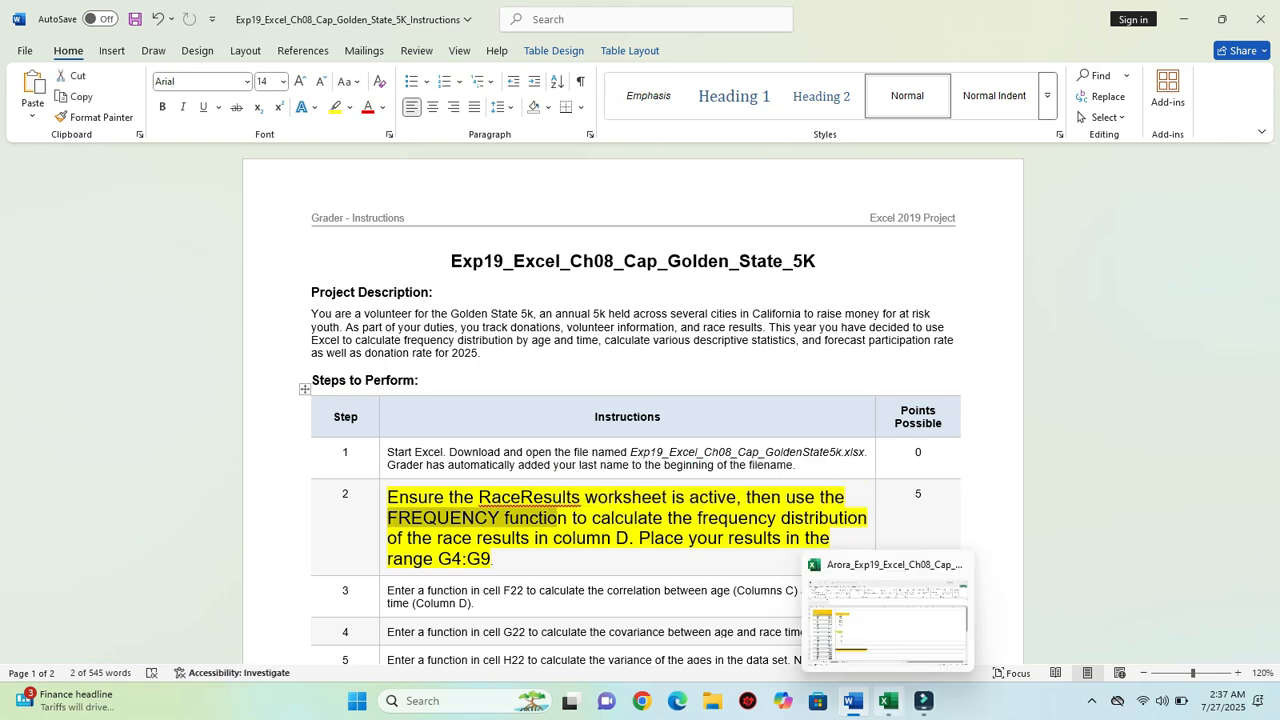
left_click(858, 628)
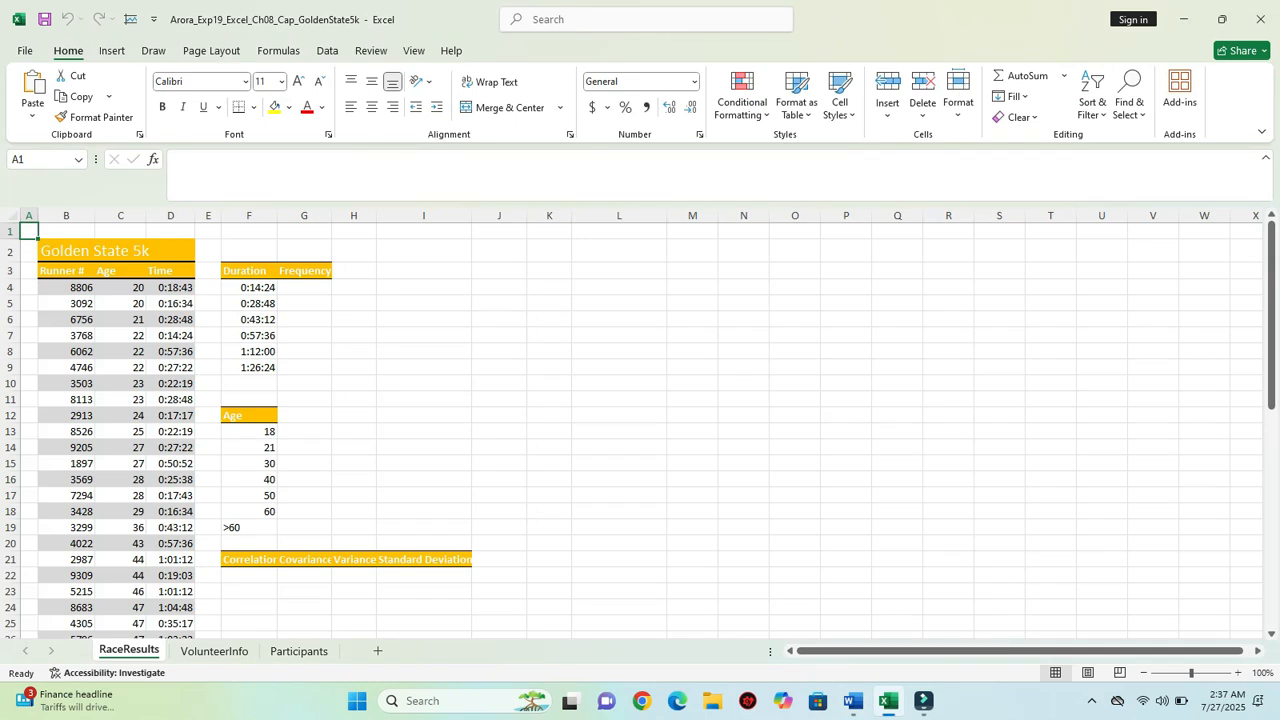
left_click(304, 288)
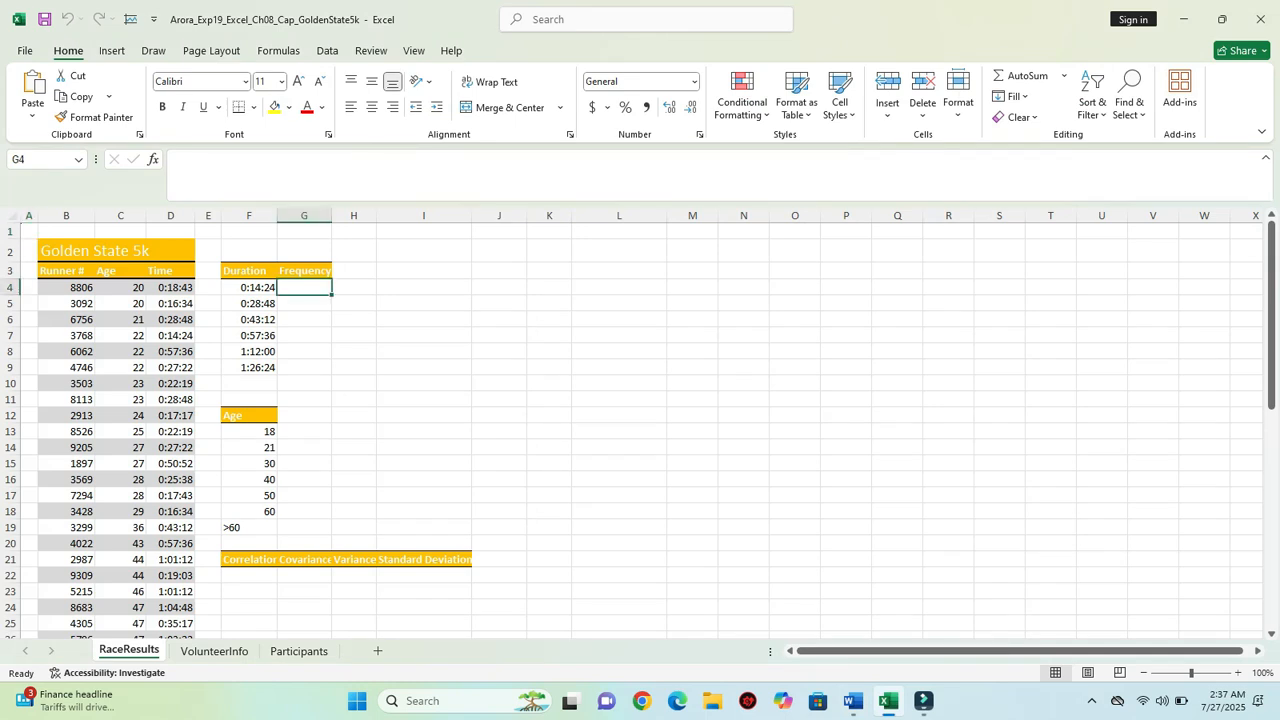
type("=fre")
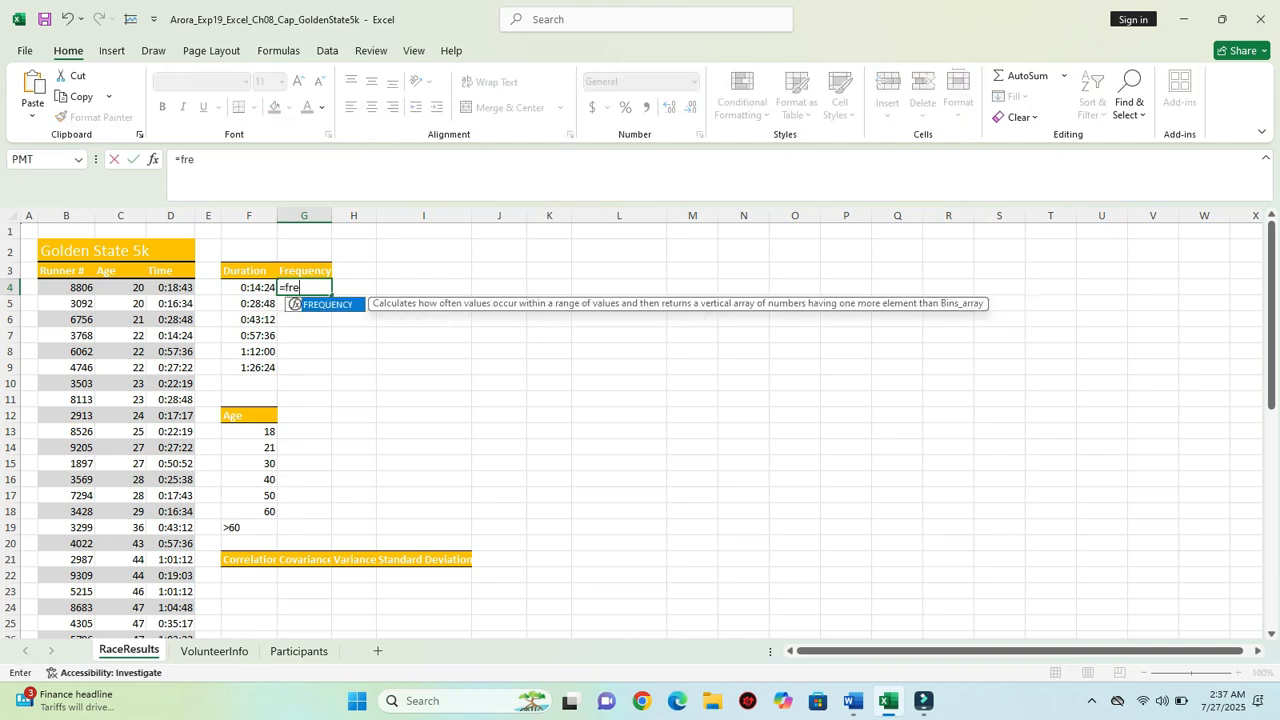
key("Tab")
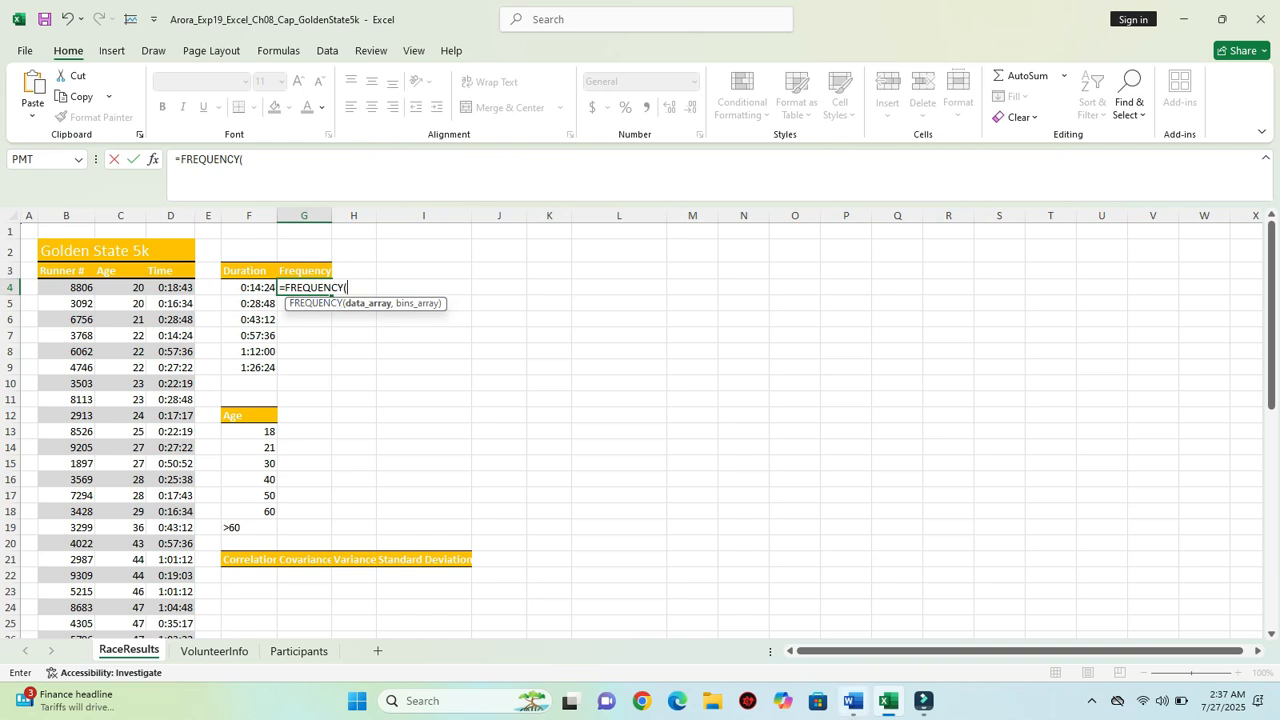
left_click(852, 700)
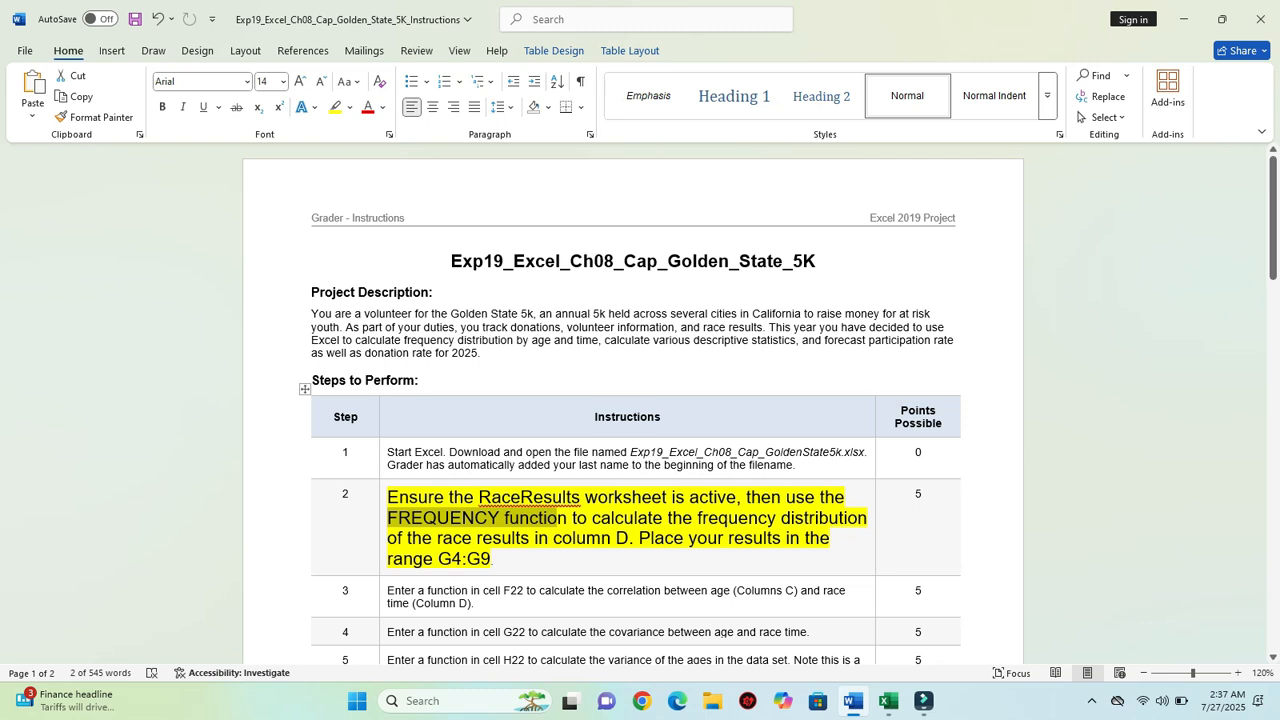
mouse_move(887, 702)
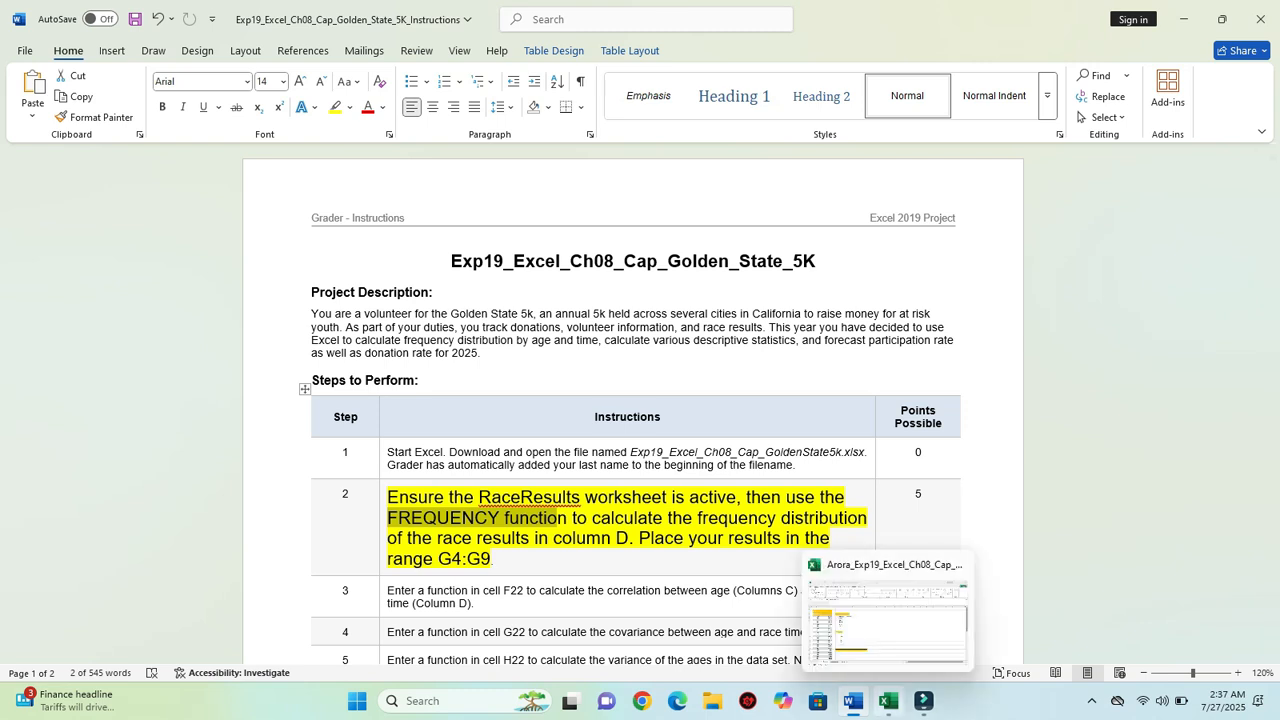
left_click(887, 702)
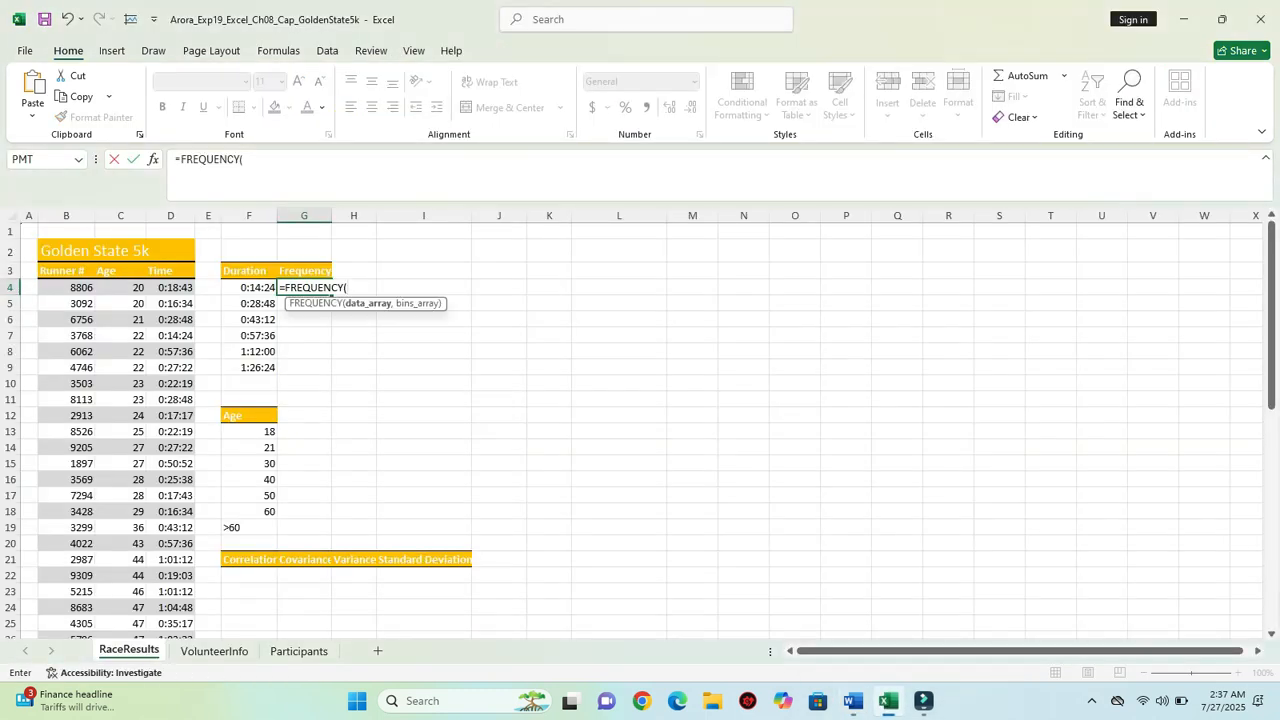
Complete the FREQUENCY function in G4 with D4:D53 as the data array and F4:F9 as the bins array.
left_click(153, 159)
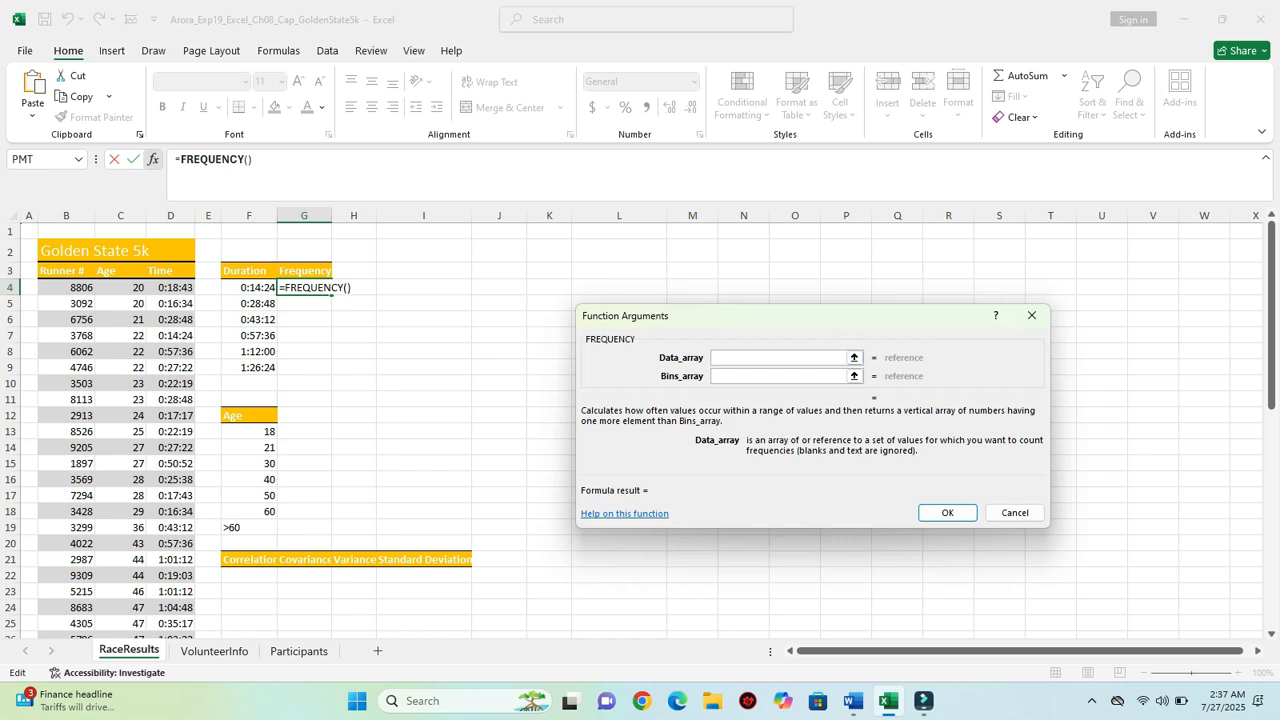
left_click_drag(175, 287, 190, 603)
key("Tab")
scroll(260, 430, "up", 10)
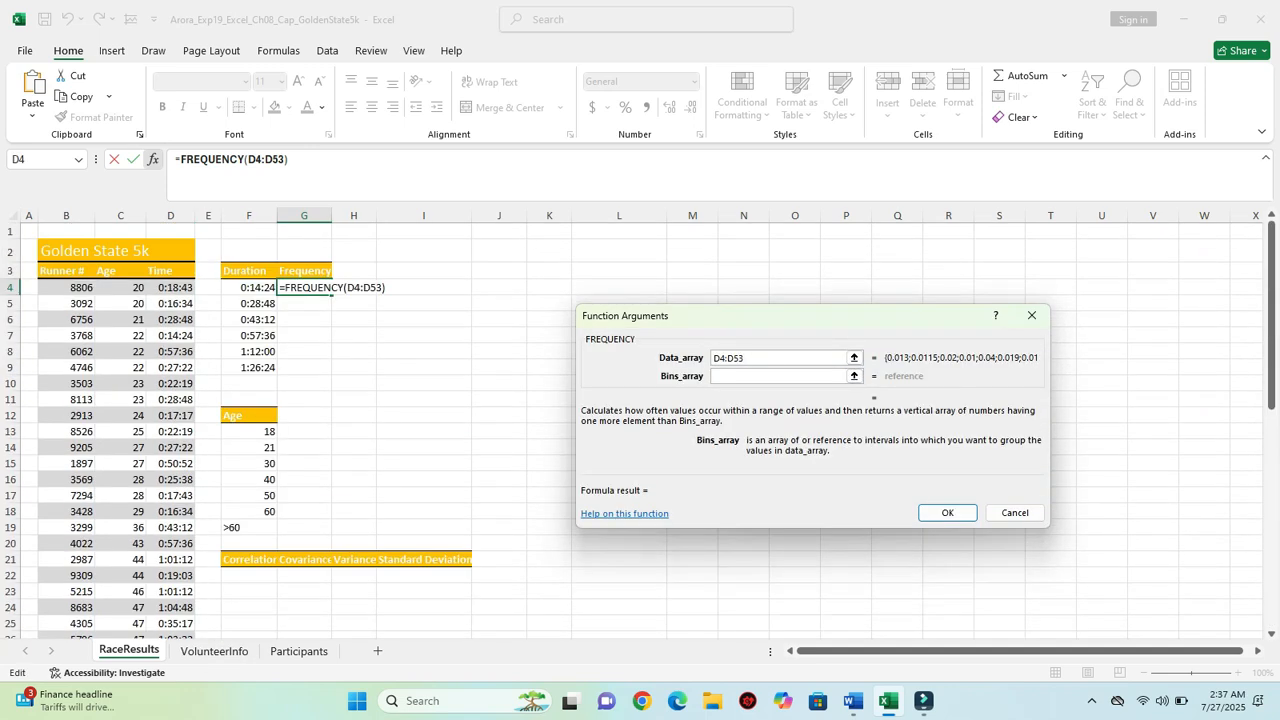
left_click_drag(250, 287, 270, 372)
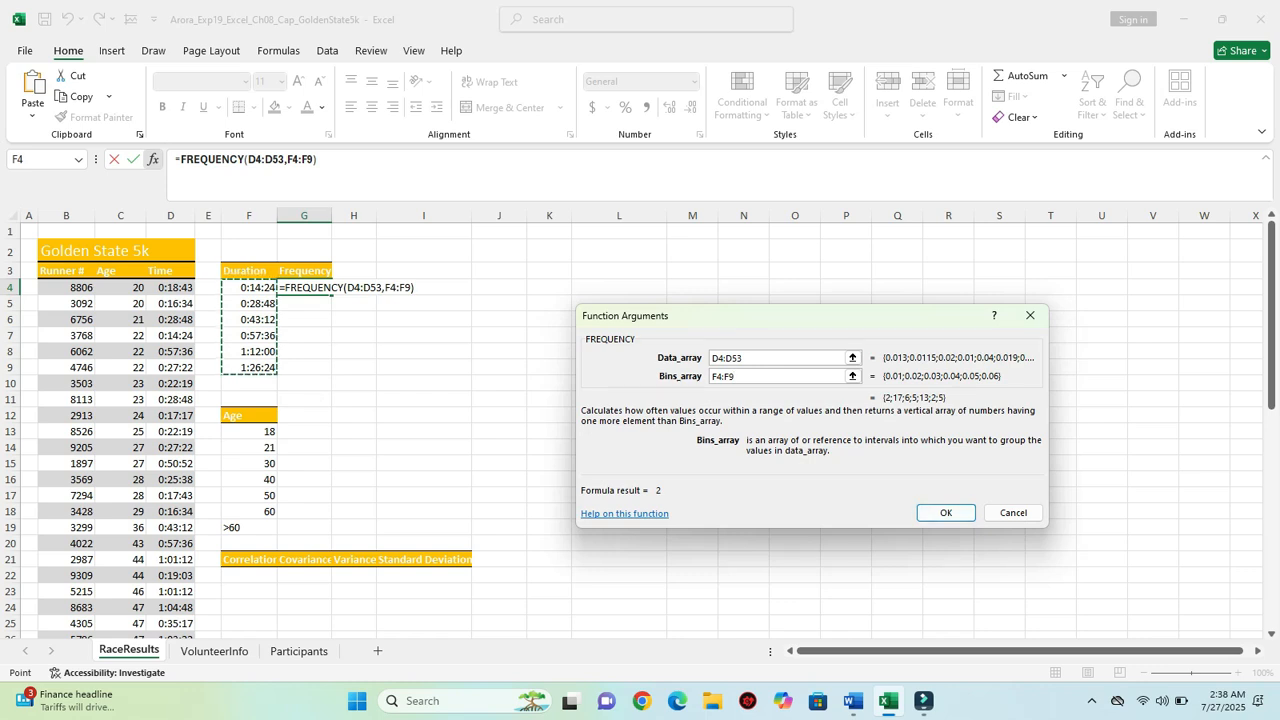
key("Tab")
key("Return")
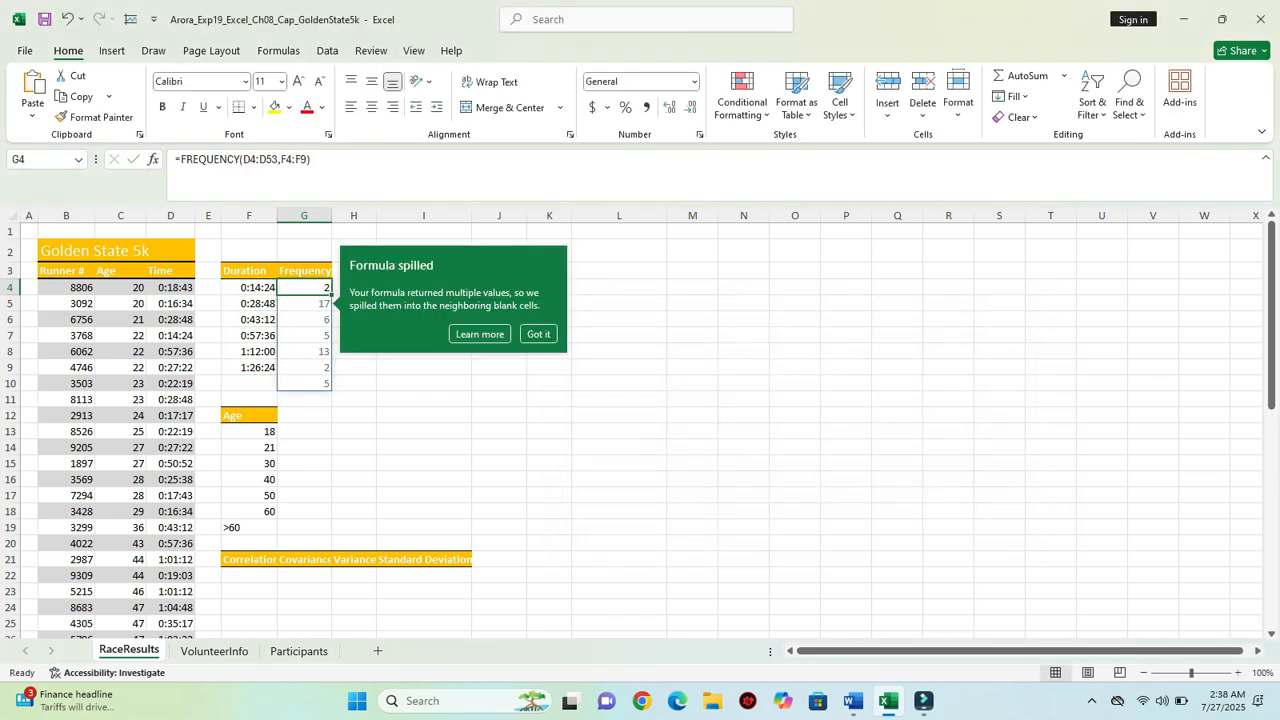
left_click(538, 334)
left_click(619, 367)
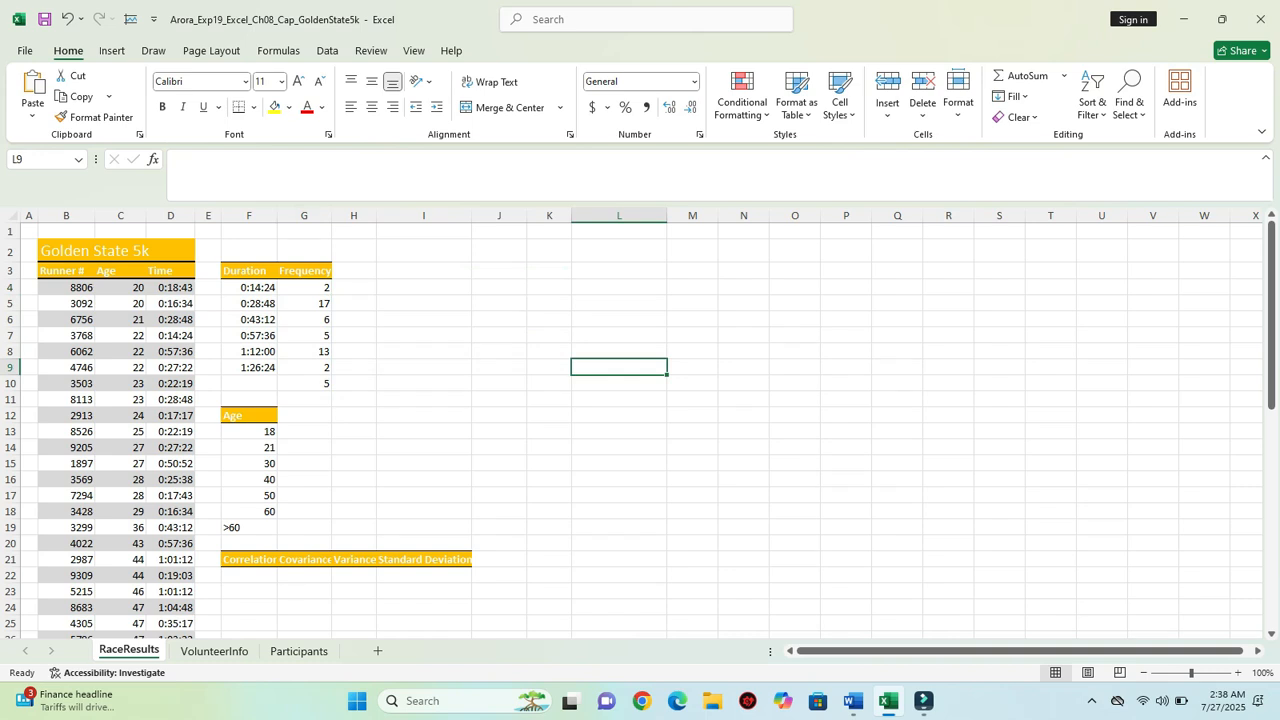
left_click(354, 303)
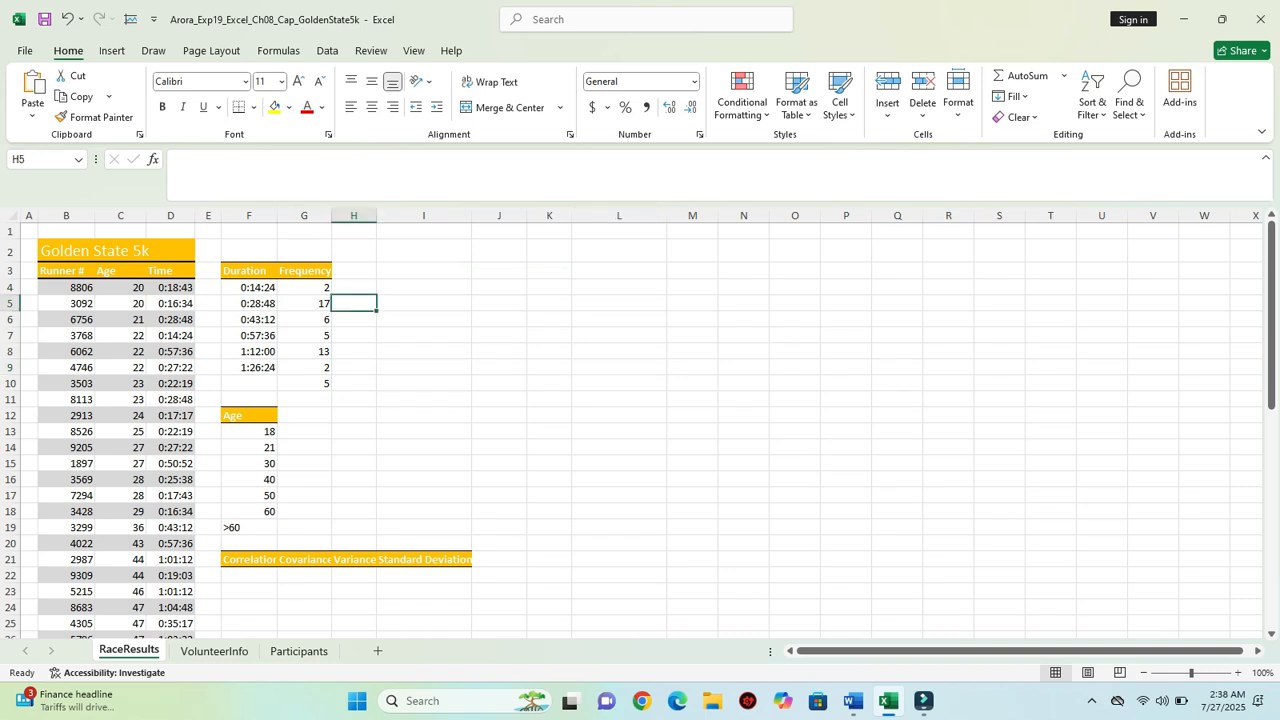
Switch to Word, return the step 2 instruction text to 9 pt and remove its highlighting.
left_click(852, 700)
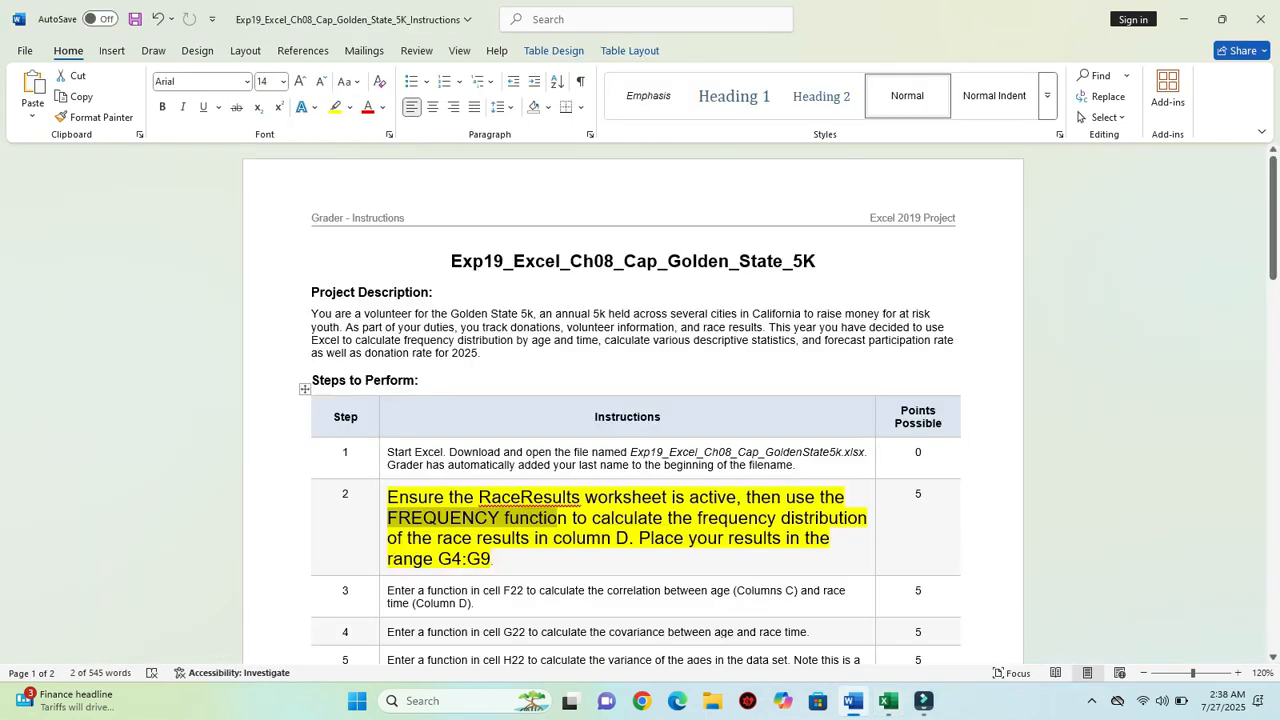
left_click_drag(494, 560, 388, 497)
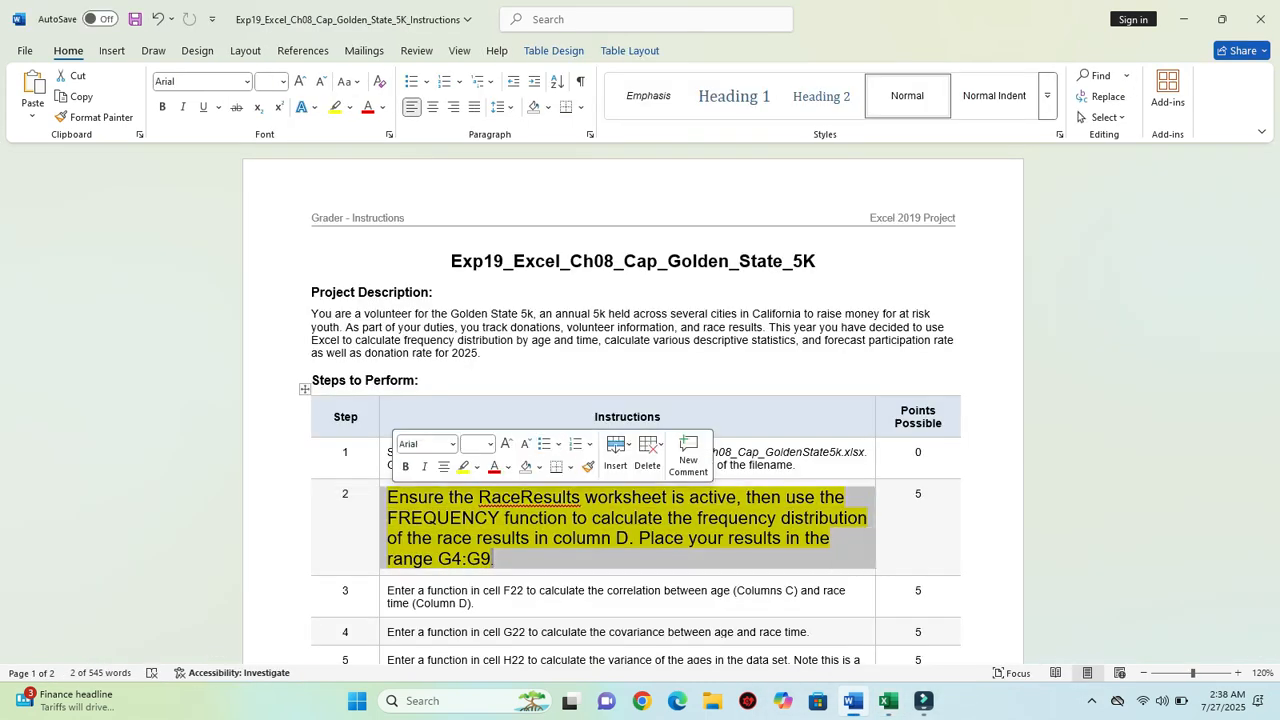
left_click(490, 444)
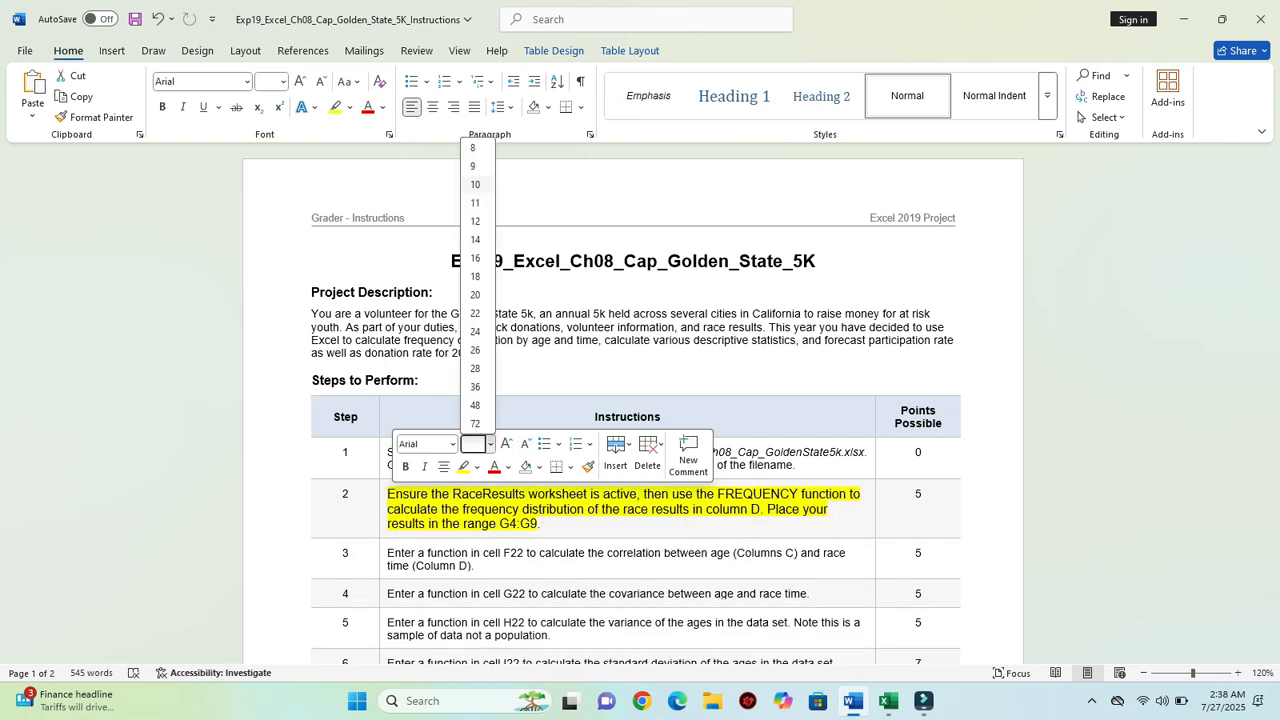
left_click(482, 166)
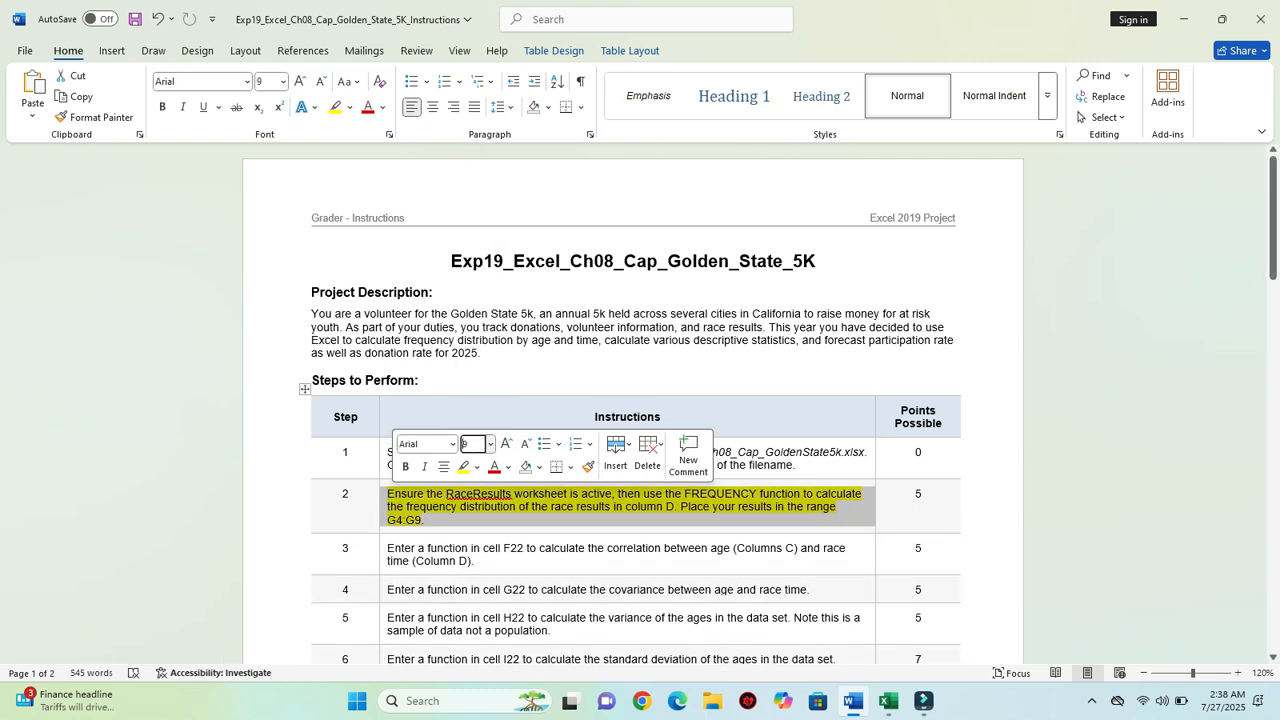
left_click(477, 467)
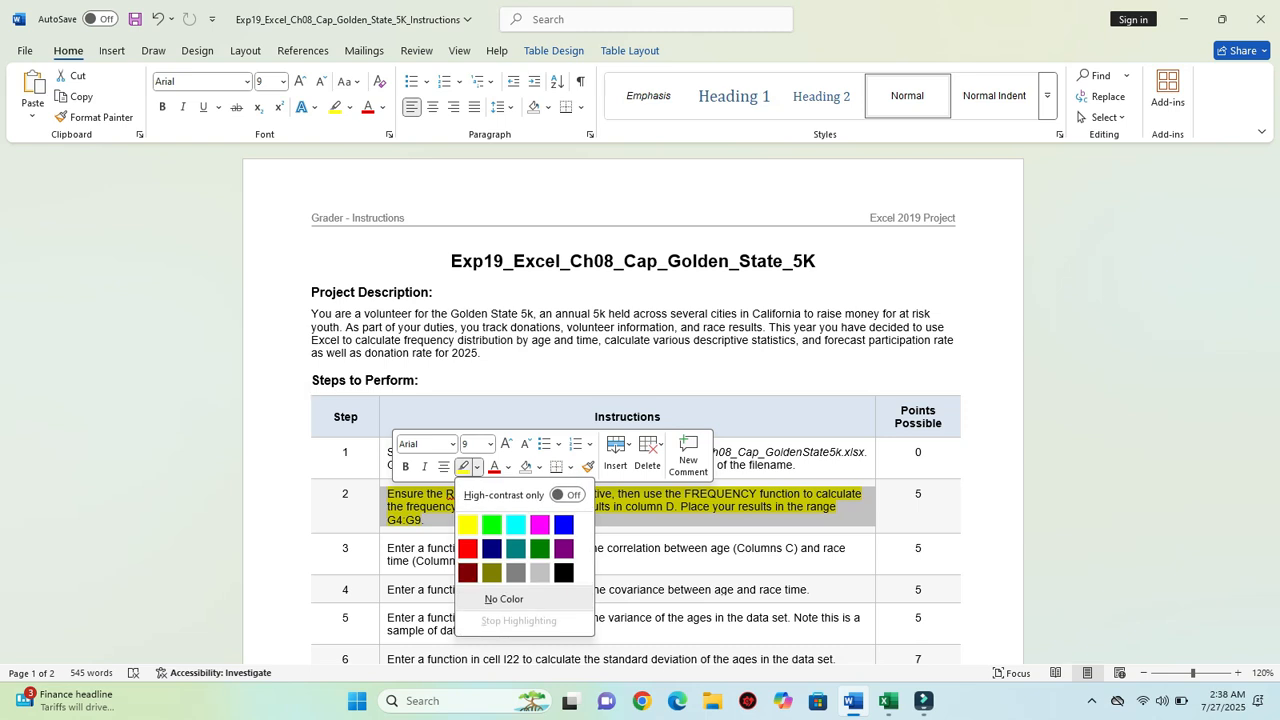
left_click(503, 598)
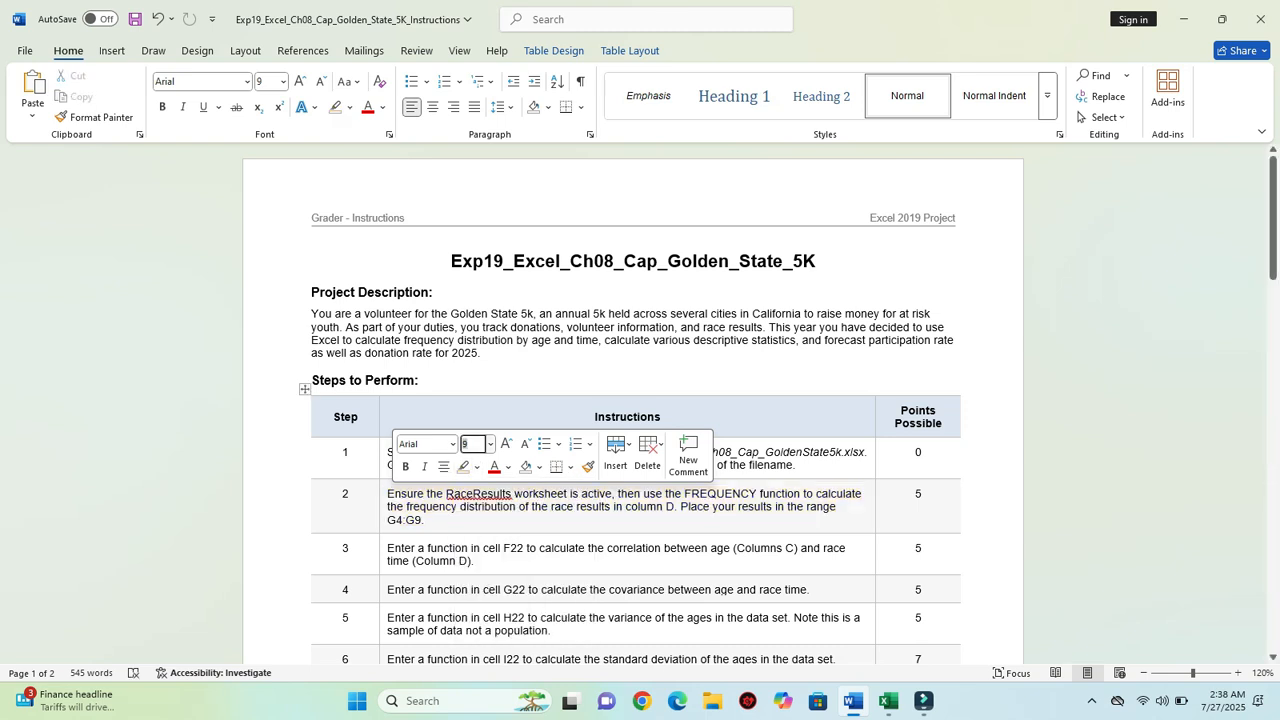
Enlarge the step 3 instruction text in the table to 14 pt and highlight it in yellow.
left_click_drag(388, 548, 474, 561)
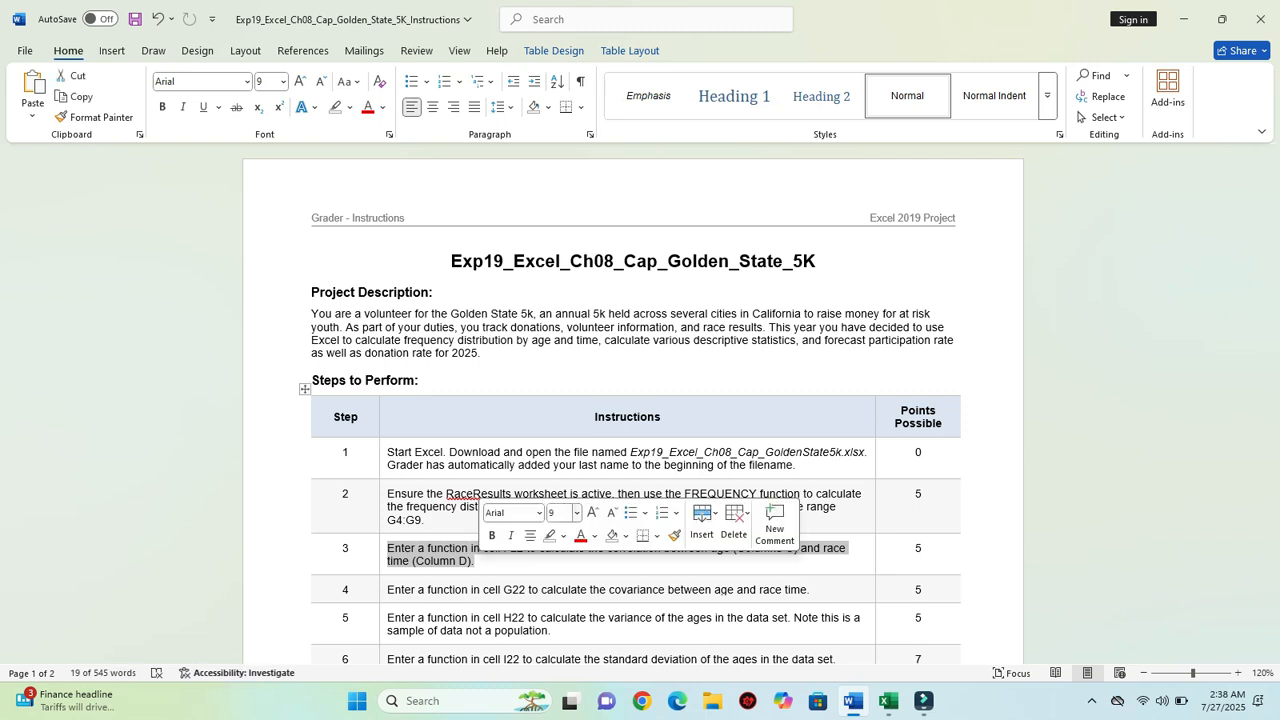
left_click(576, 512)
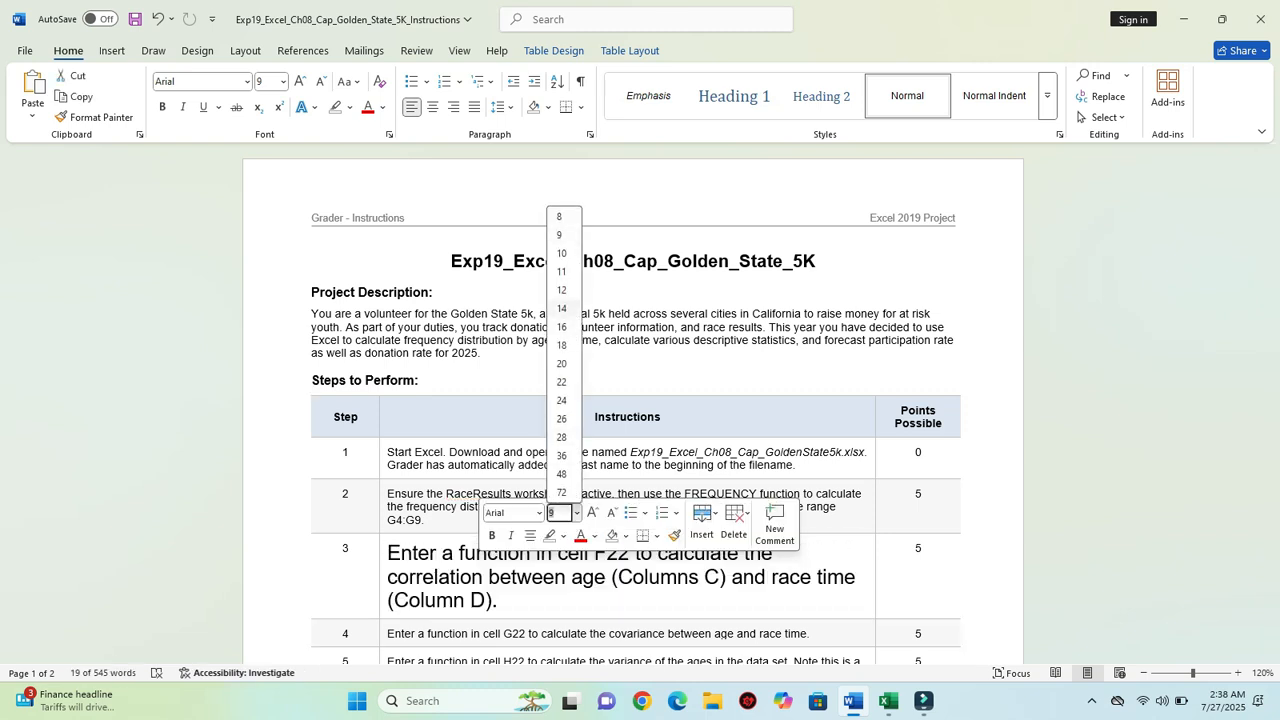
left_click(561, 308)
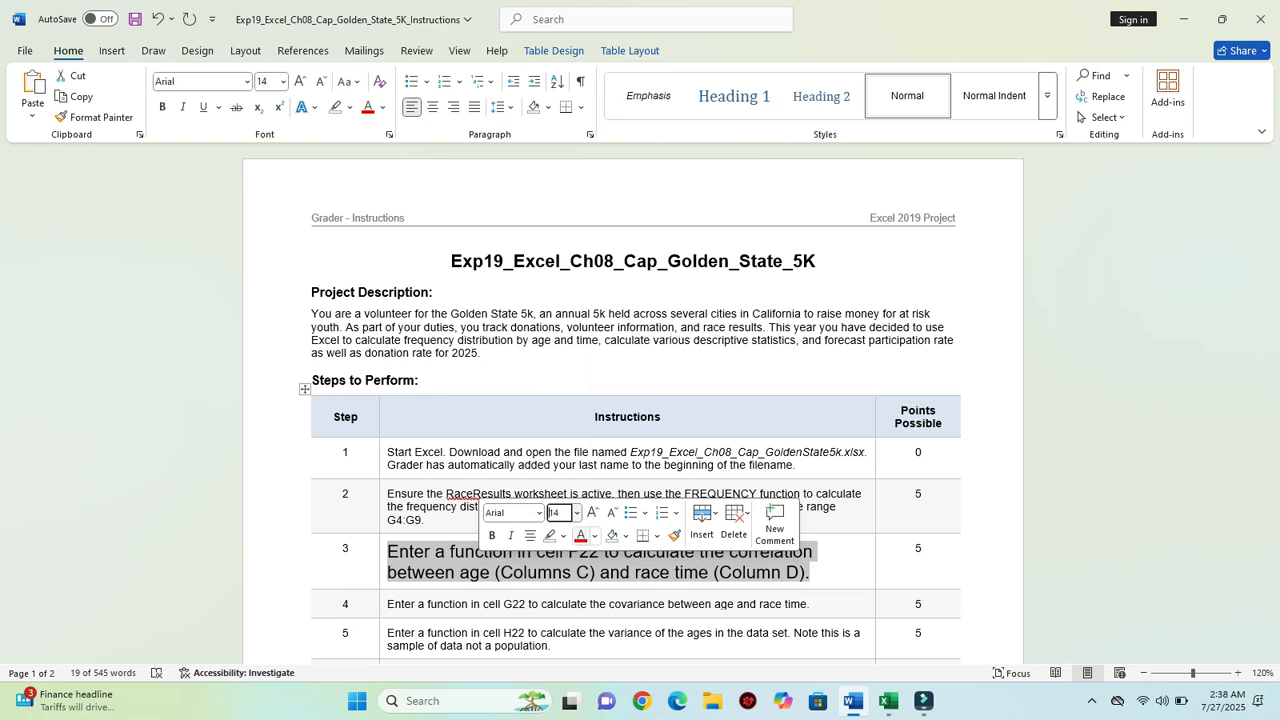
left_click(563, 535)
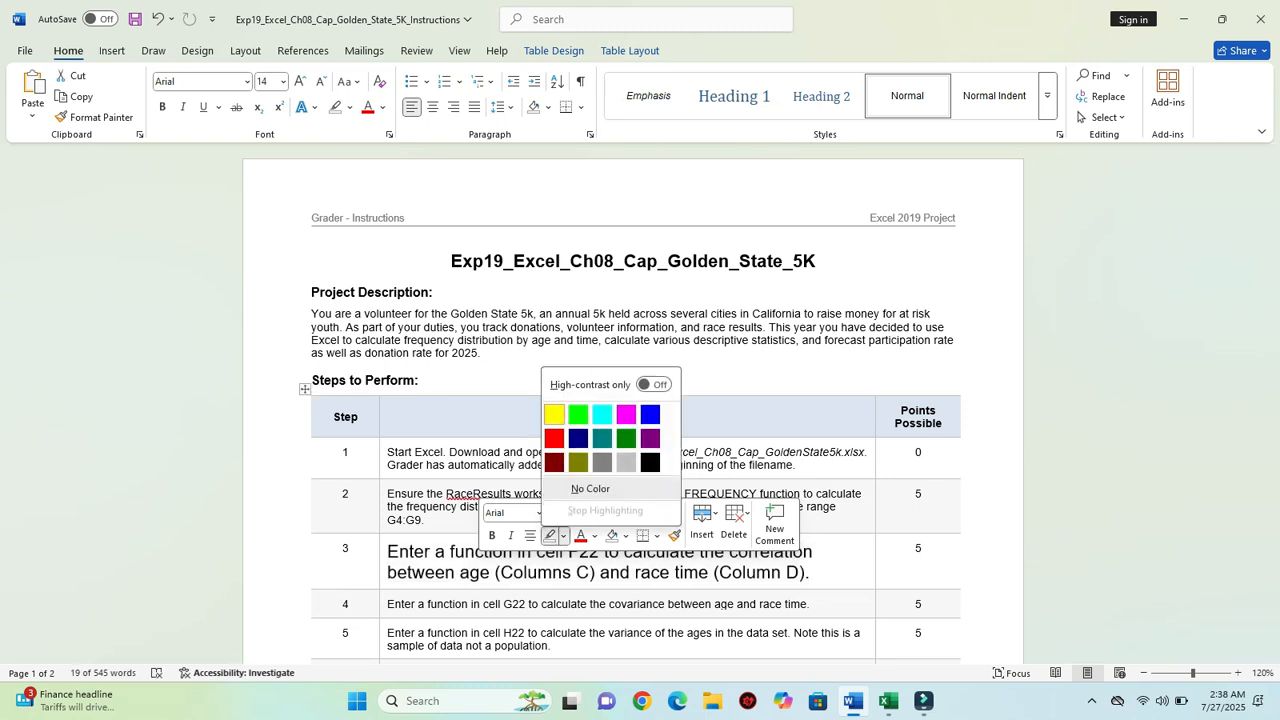
left_click(554, 413)
left_click(302, 381)
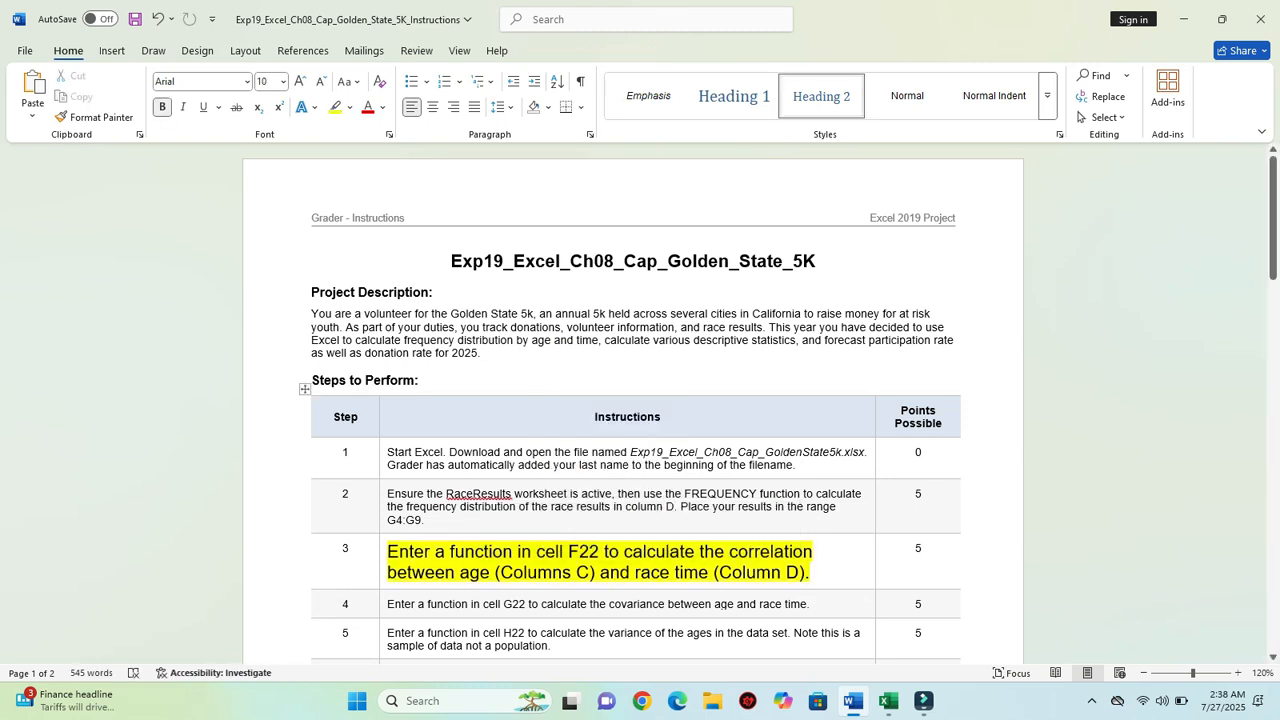
Check the target cell named in step 3, look at the RaceResults worksheet in Excel, and reread the instruction in Word.
left_click_drag(568, 552, 599, 552)
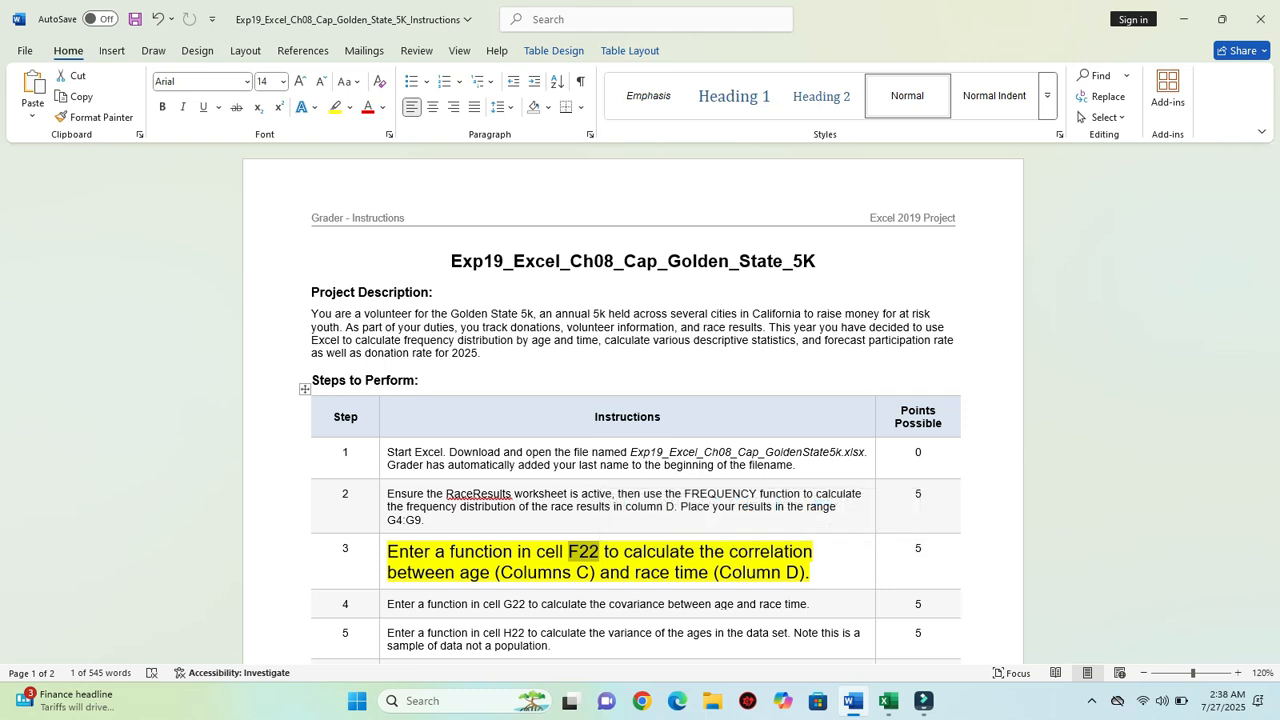
mouse_move(888, 700)
left_click(887, 612)
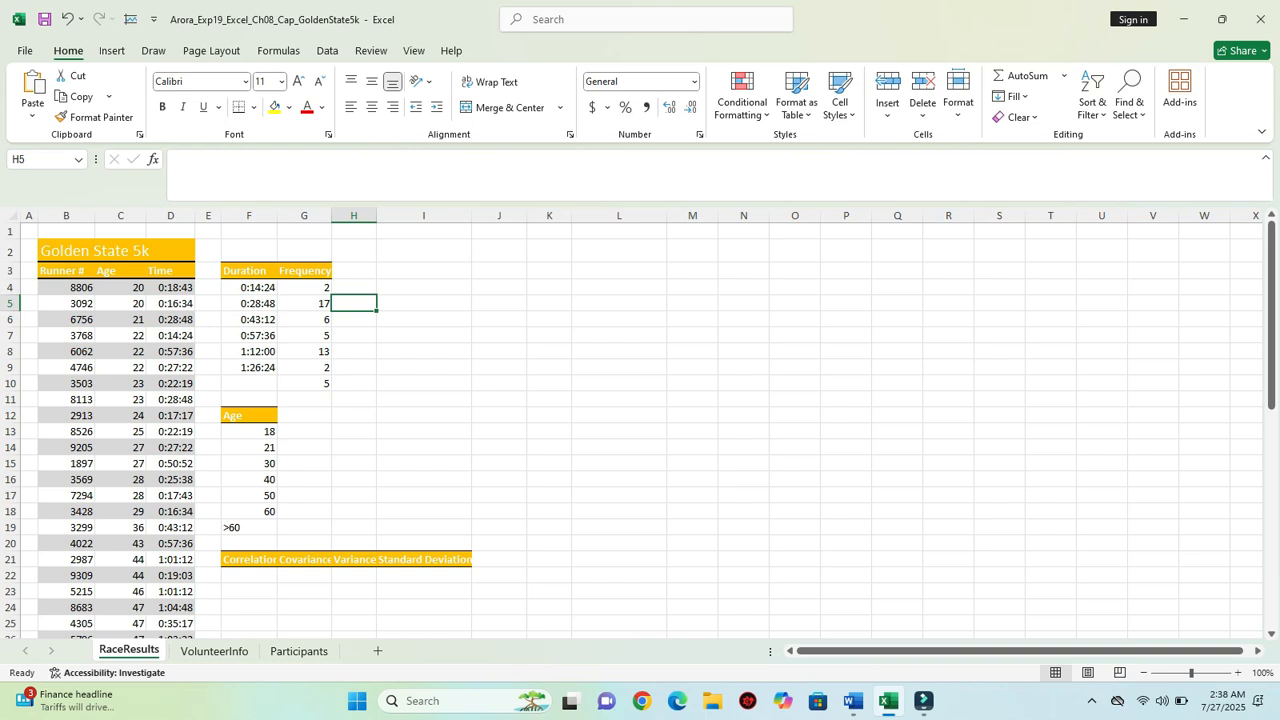
mouse_move(853, 700)
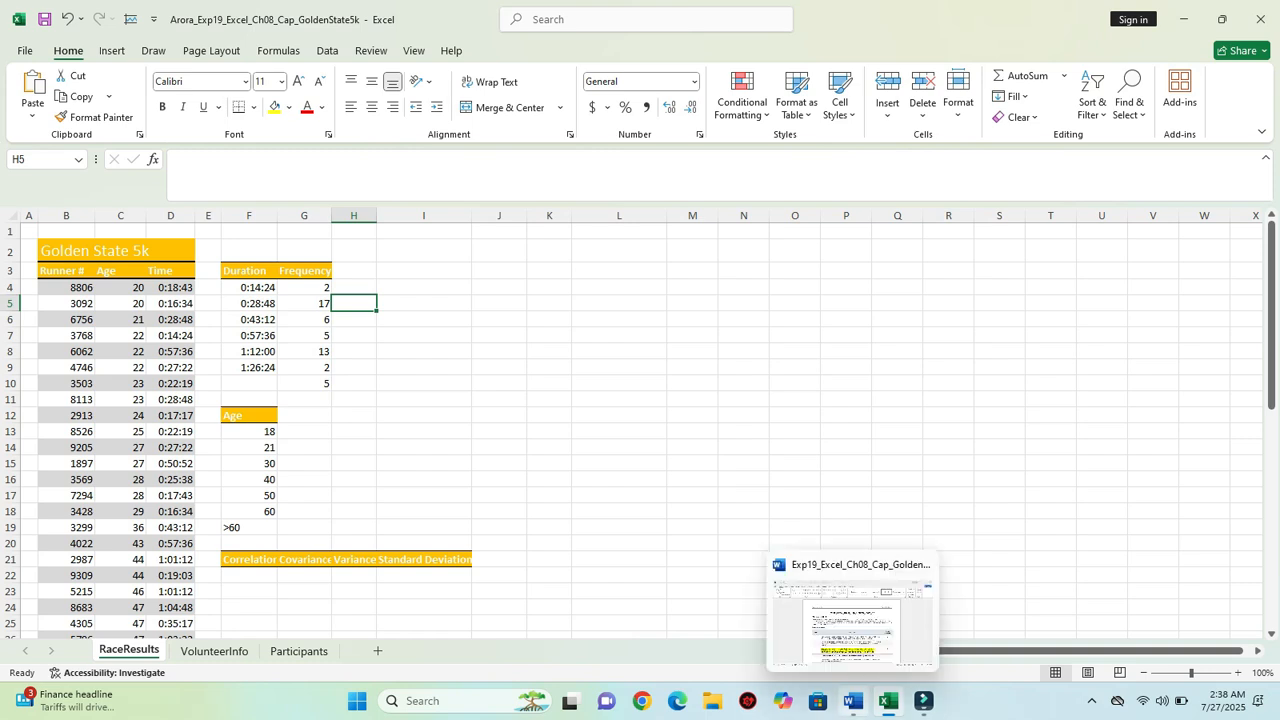
left_click(853, 615)
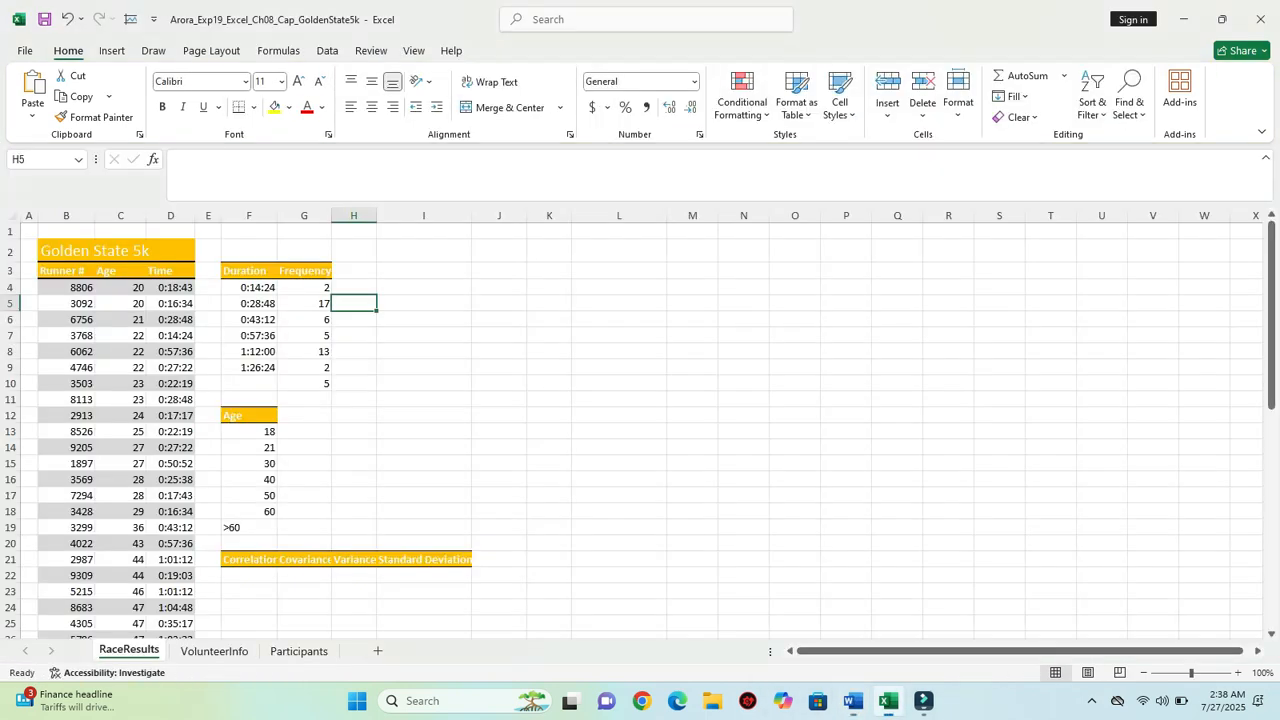
Start a CORREL function in cell F22 of the RaceResults worksheet in Excel and open its function arguments.
left_click(887, 700)
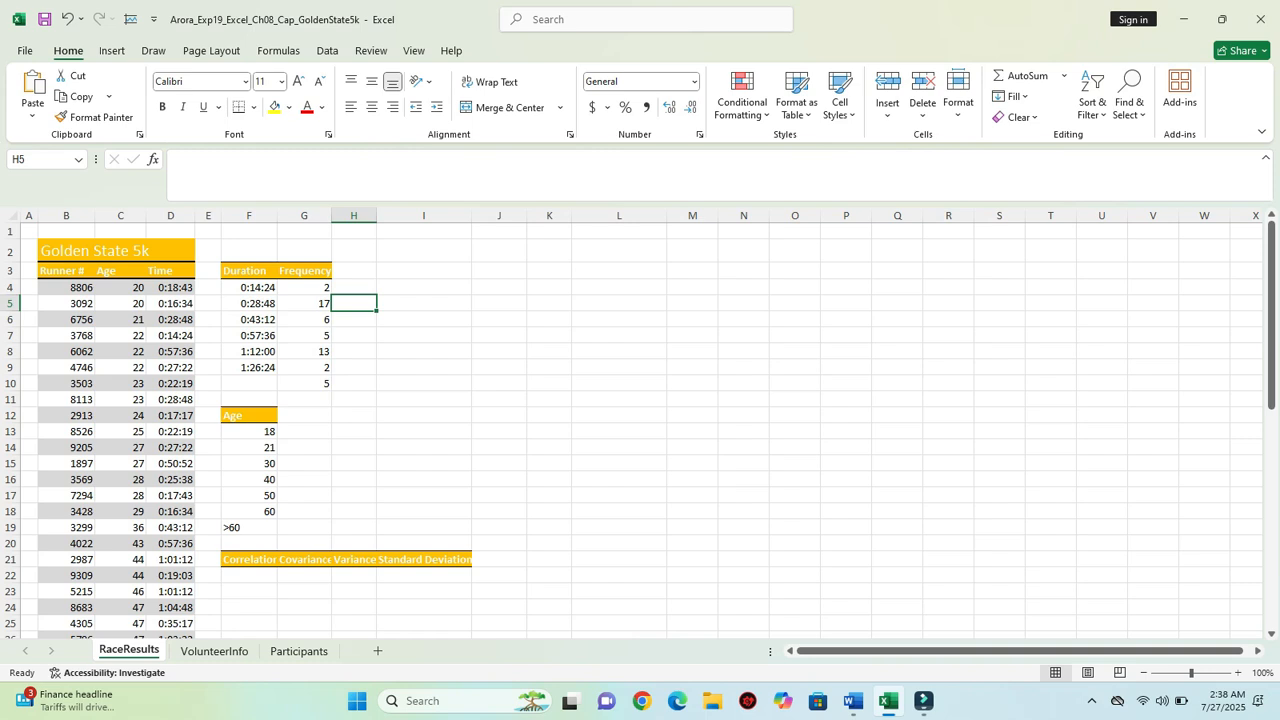
left_click(249, 575)
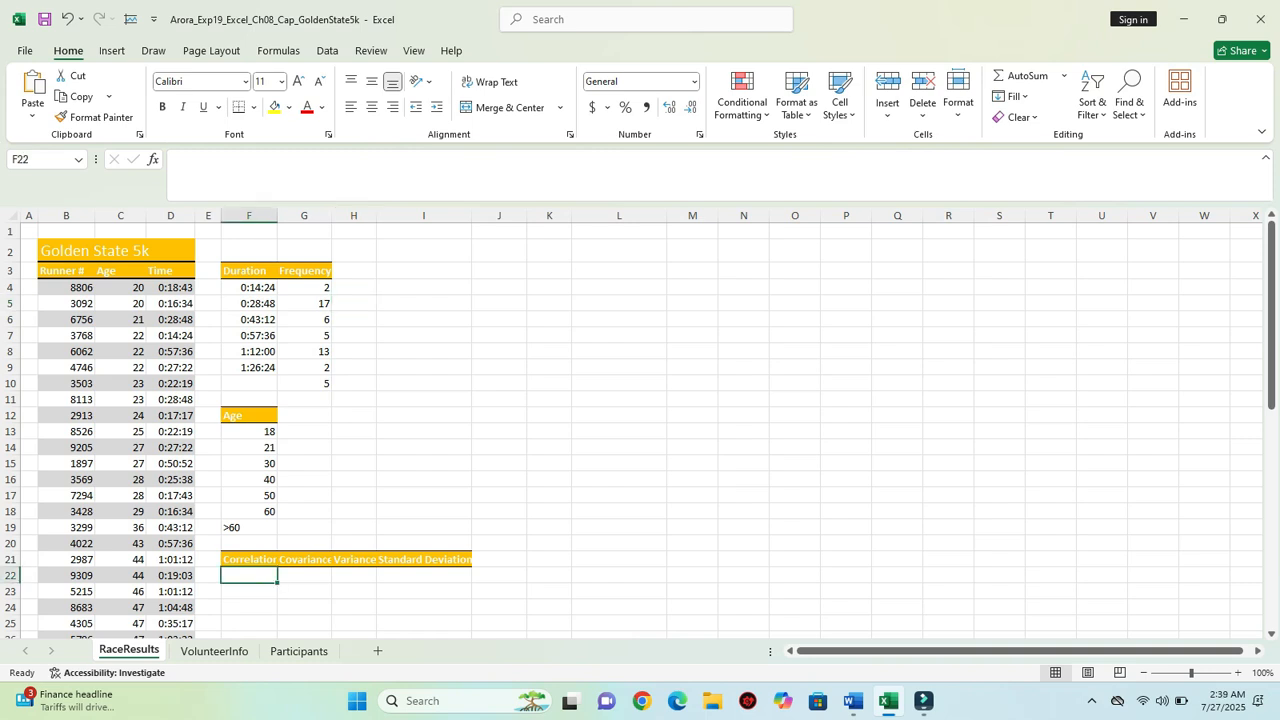
type("=")
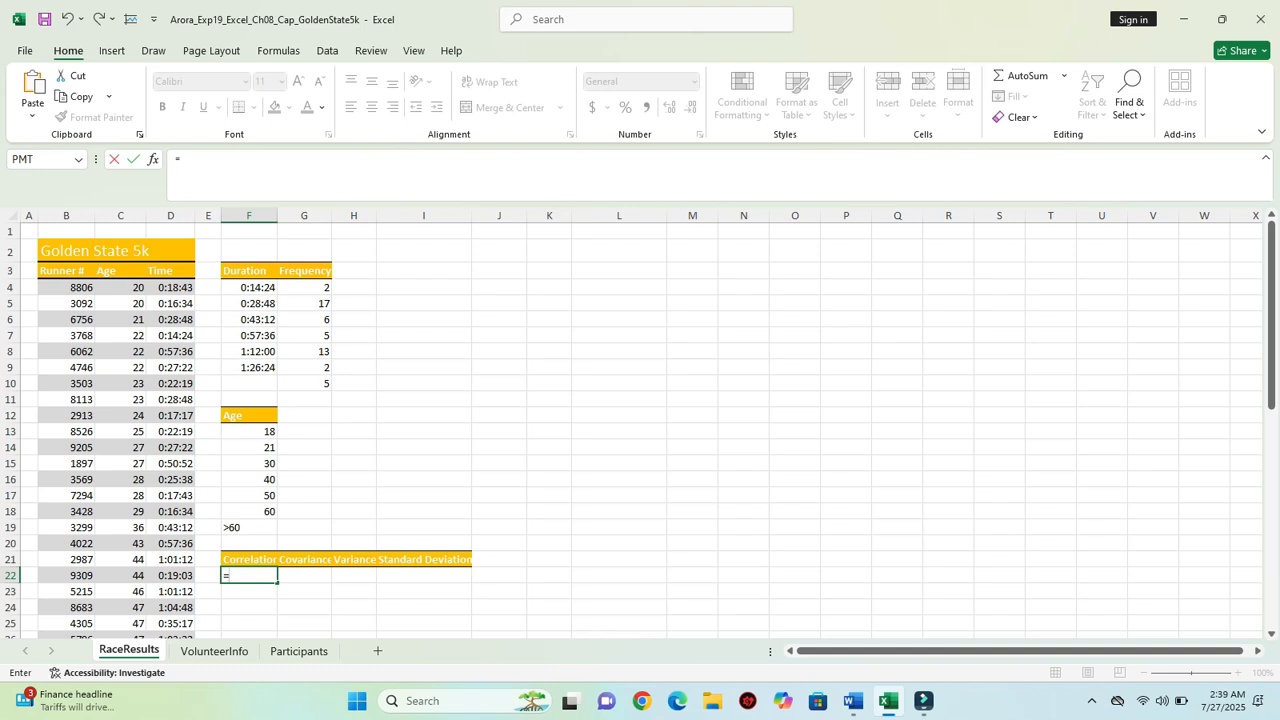
type("co")
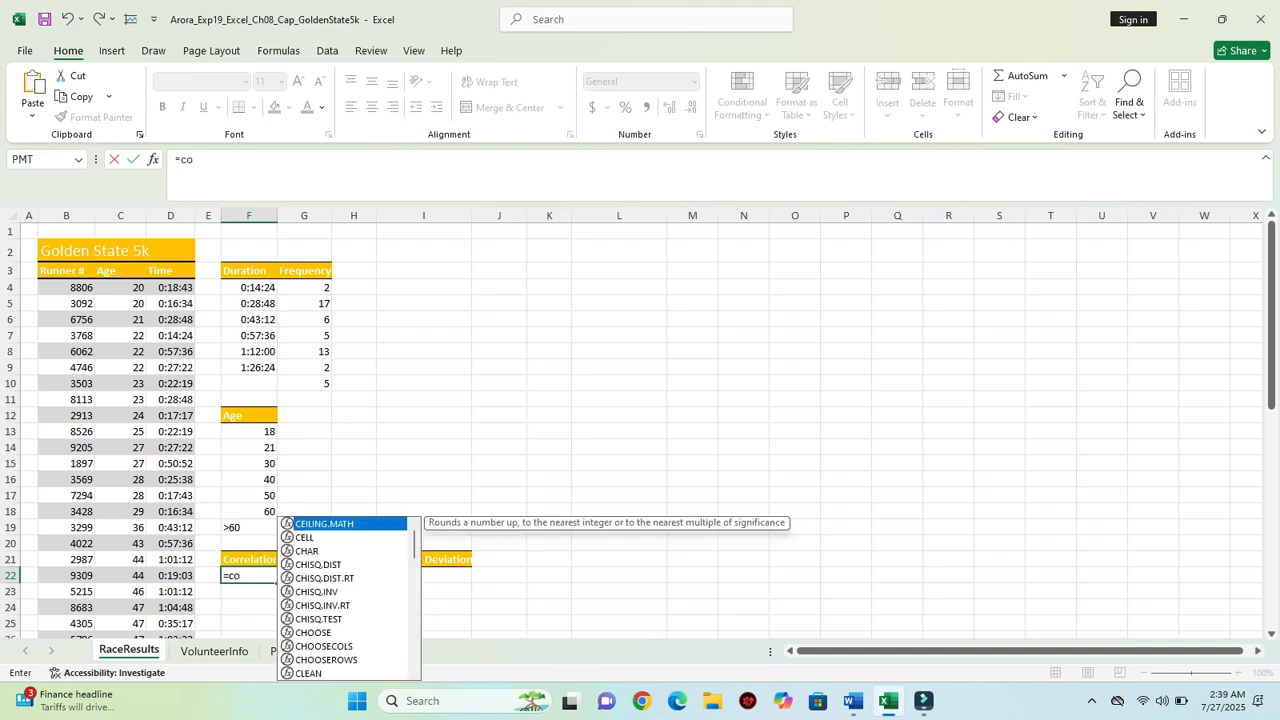
type("rr")
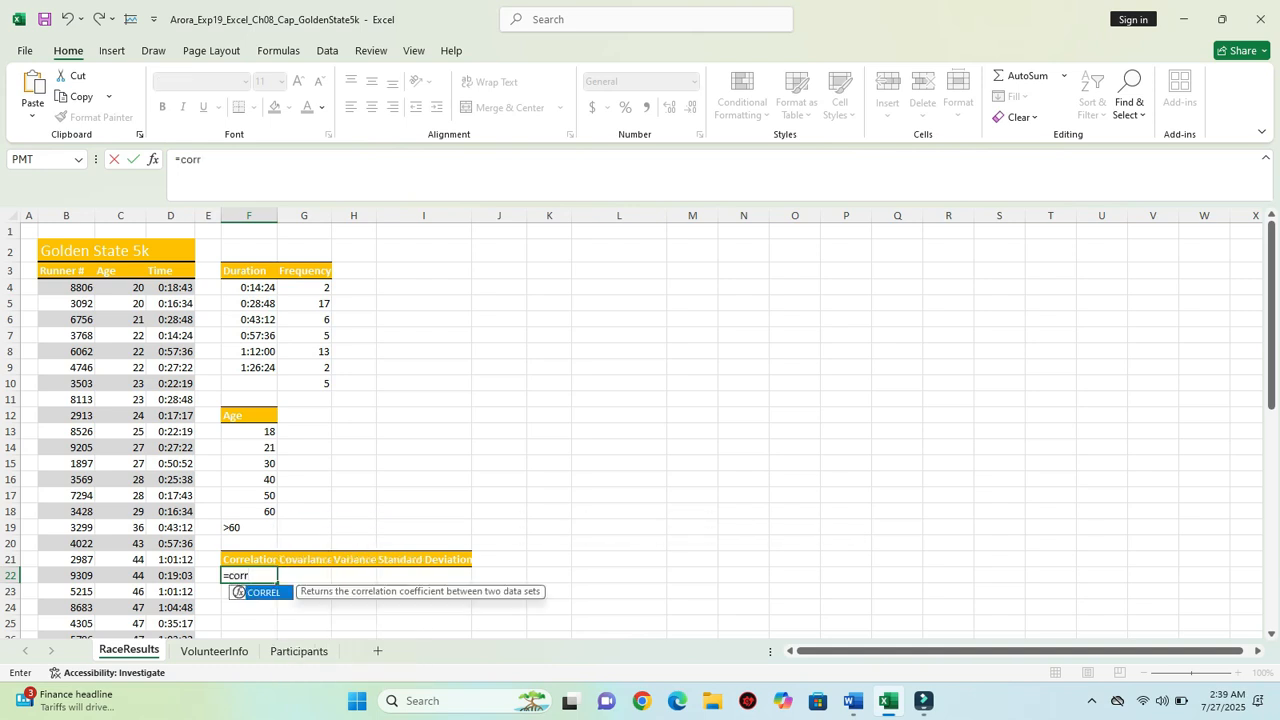
type("r")
key("Tab")
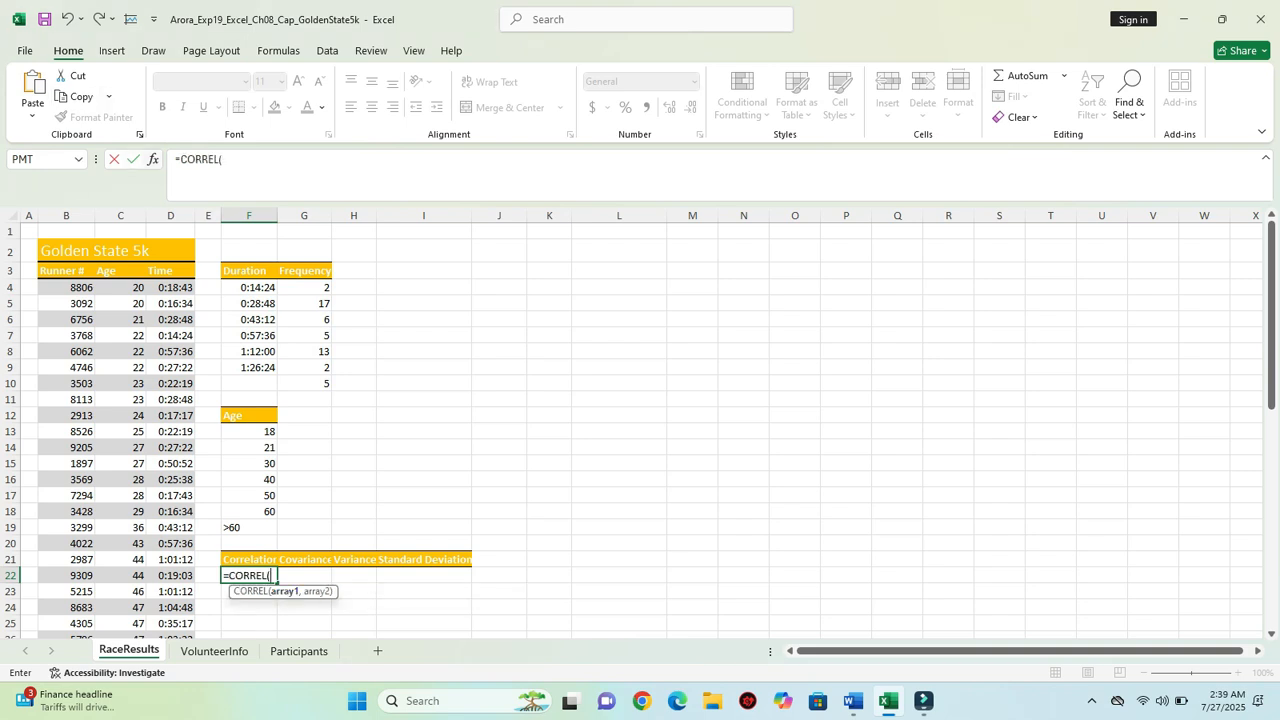
left_click(153, 160)
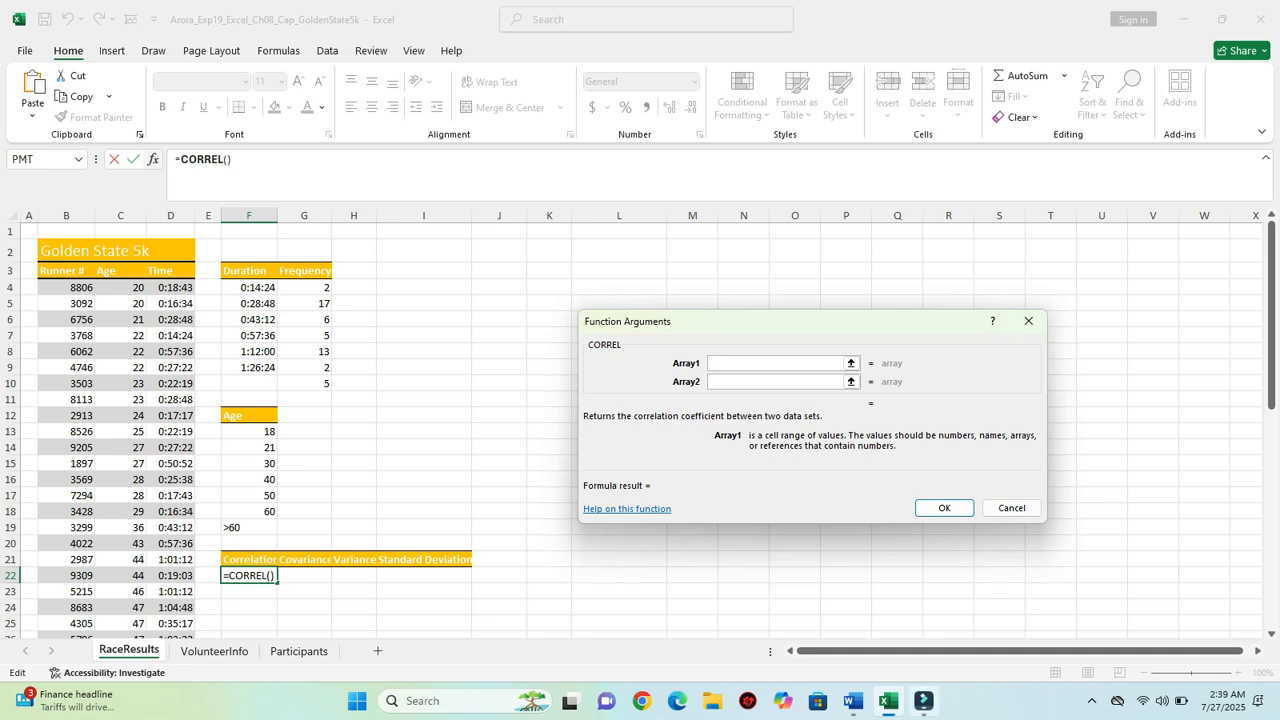
Check the age column named in step 3 in Word and set CORREL's Array1 to C4:C53 in Excel.
left_click(852, 701)
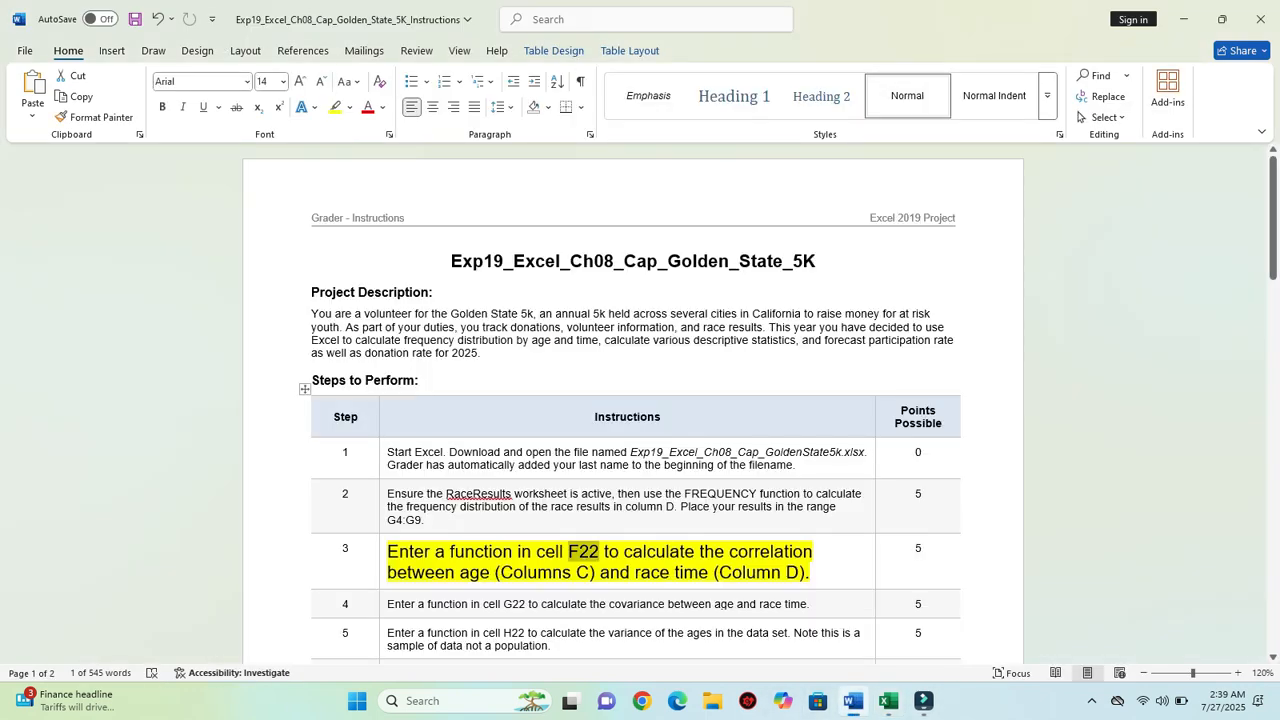
left_click_drag(497, 573, 598, 573)
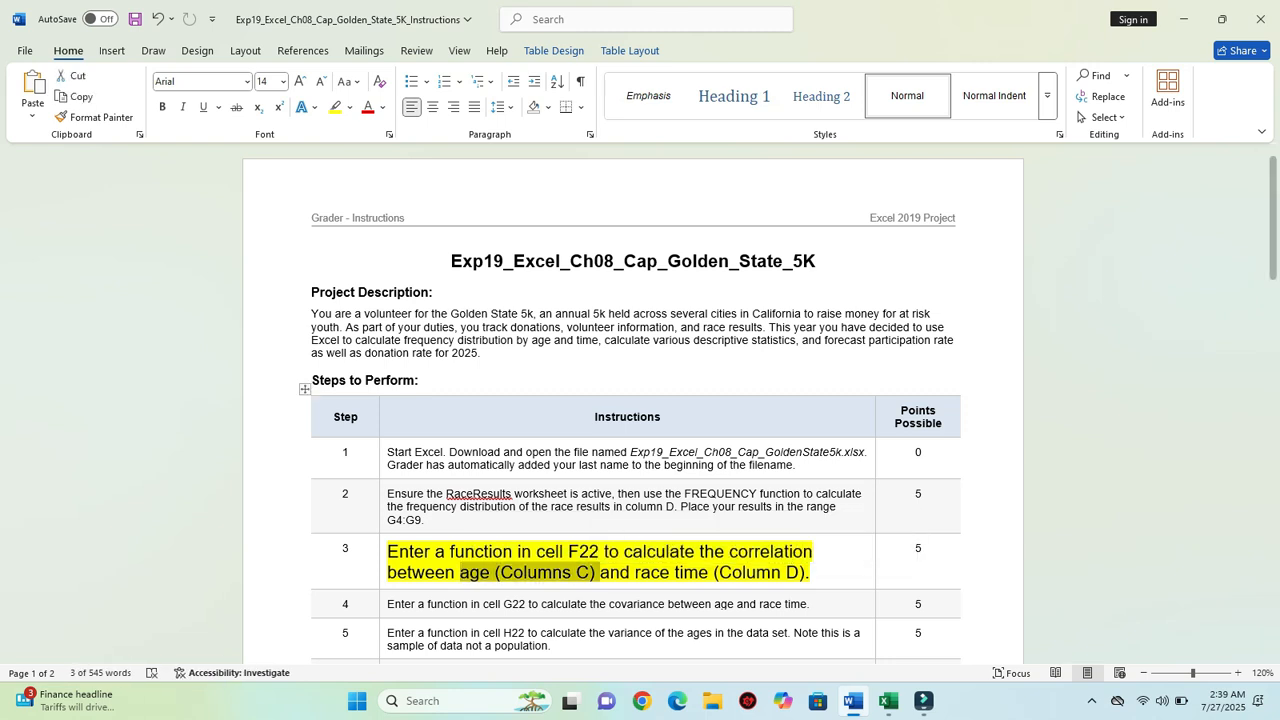
left_click(888, 701)
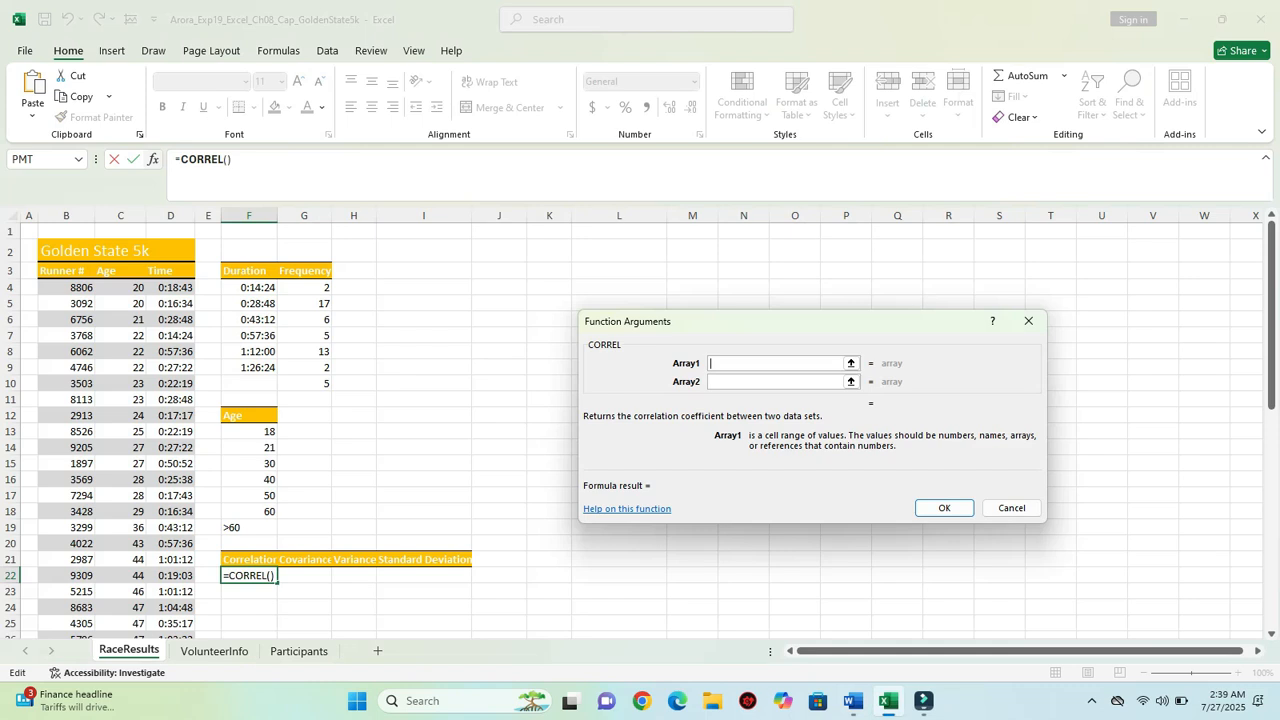
left_click_drag(120, 287, 145, 608)
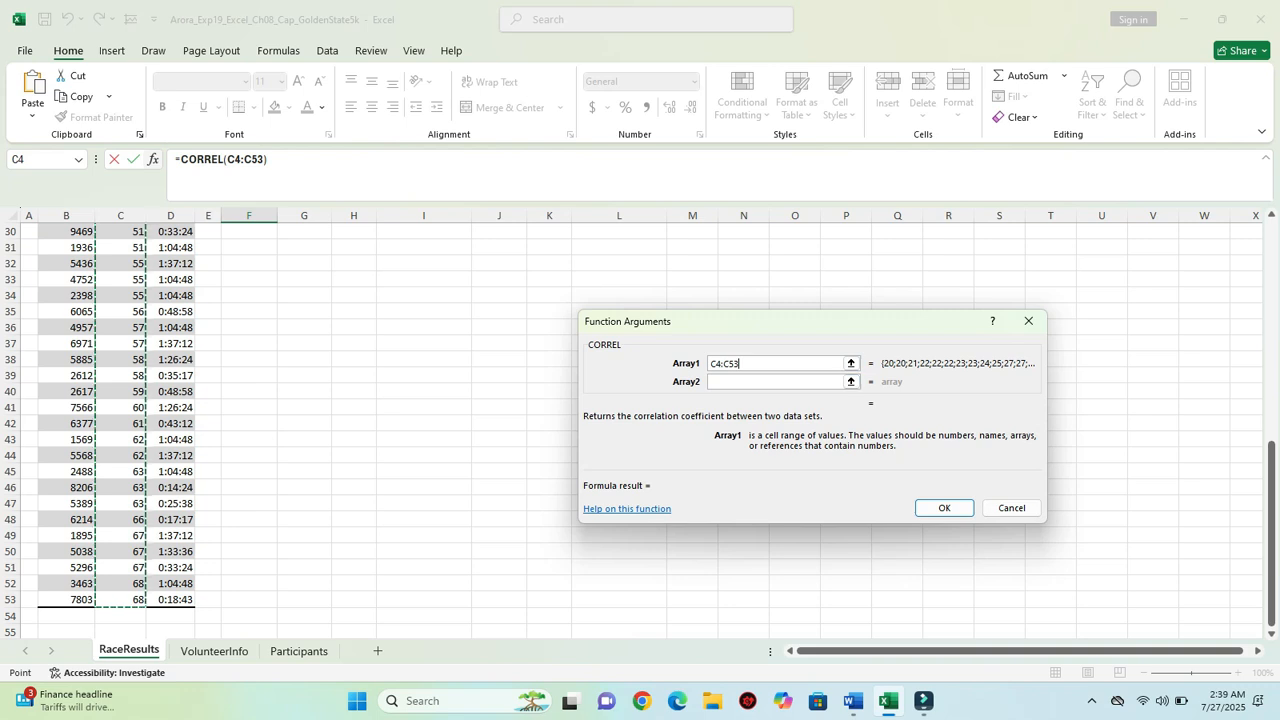
Check the race time column in the Word instruction and complete the CORREL function in Excel with D4:D53 as Array2.
left_click(778, 382)
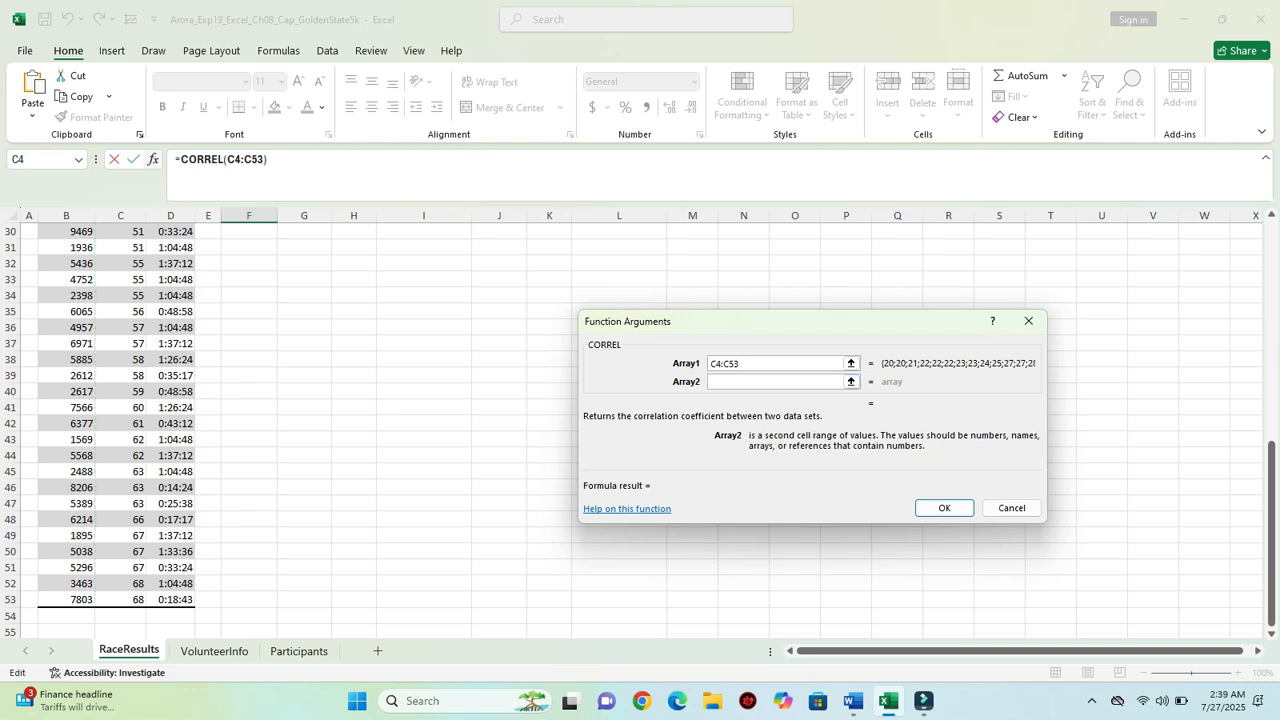
left_click(852, 700)
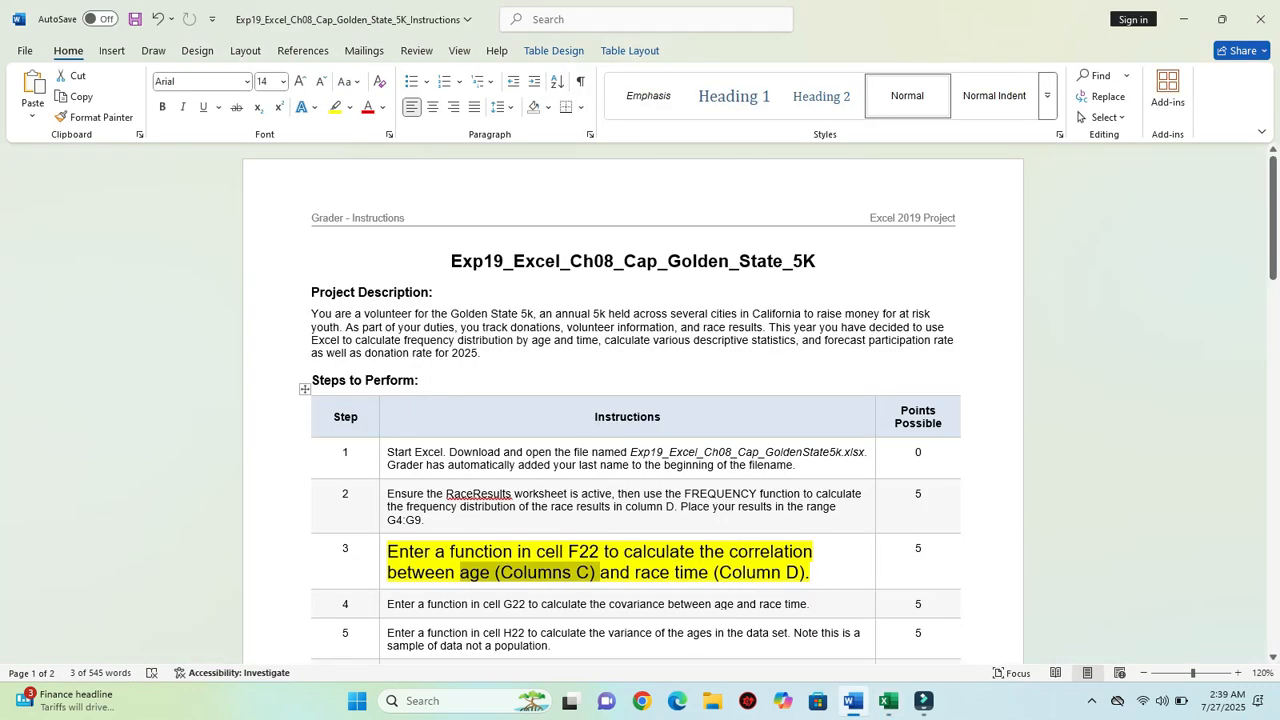
left_click_drag(634, 572, 810, 572)
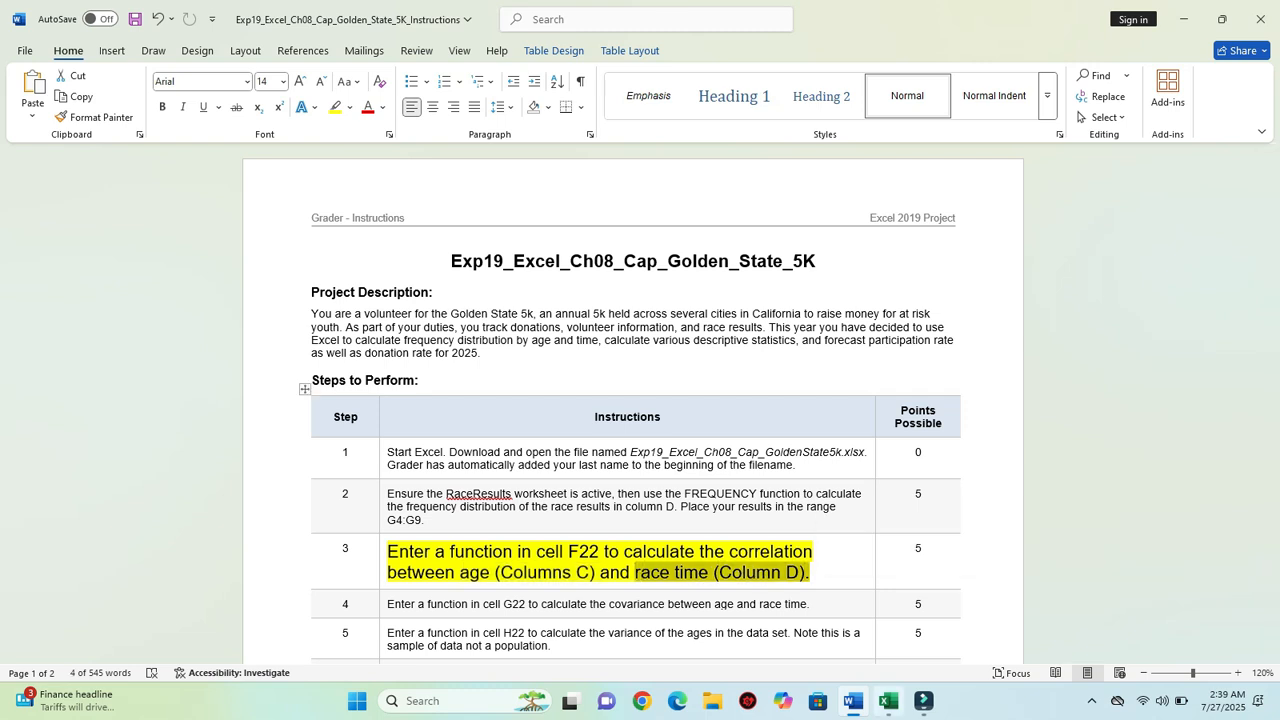
key("alt+Tab")
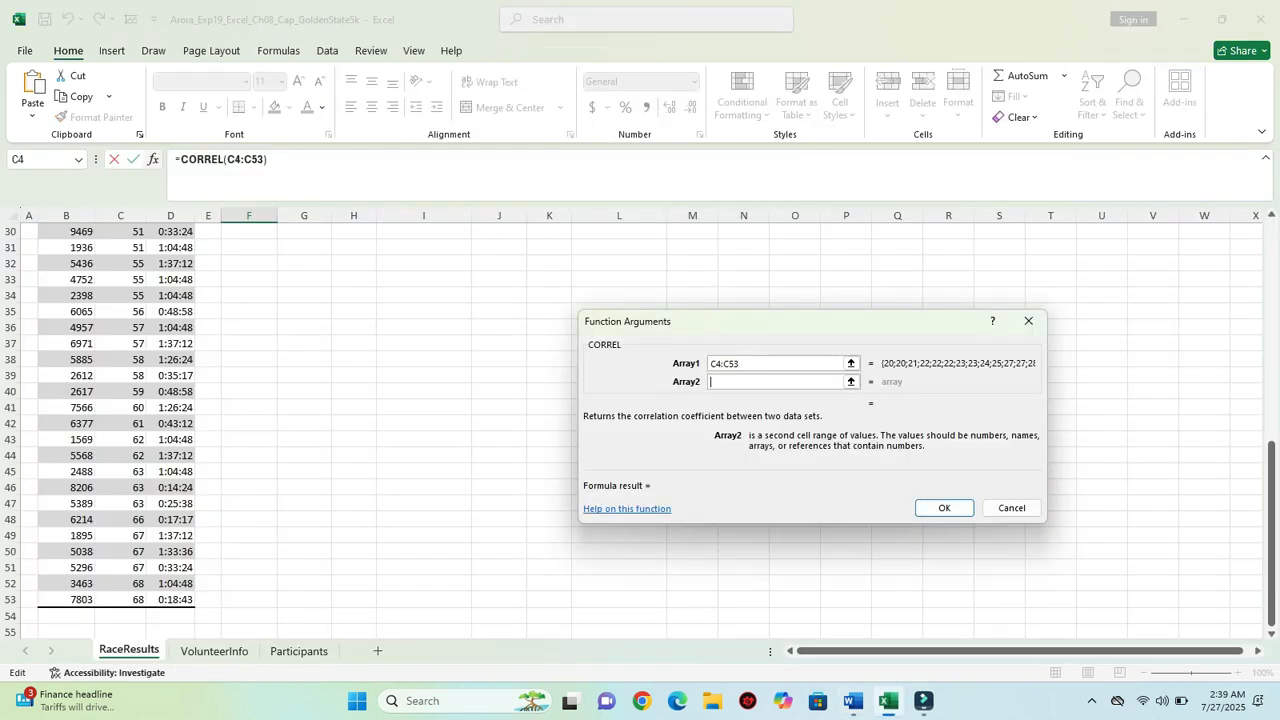
scroll(400, 430, "up", 10)
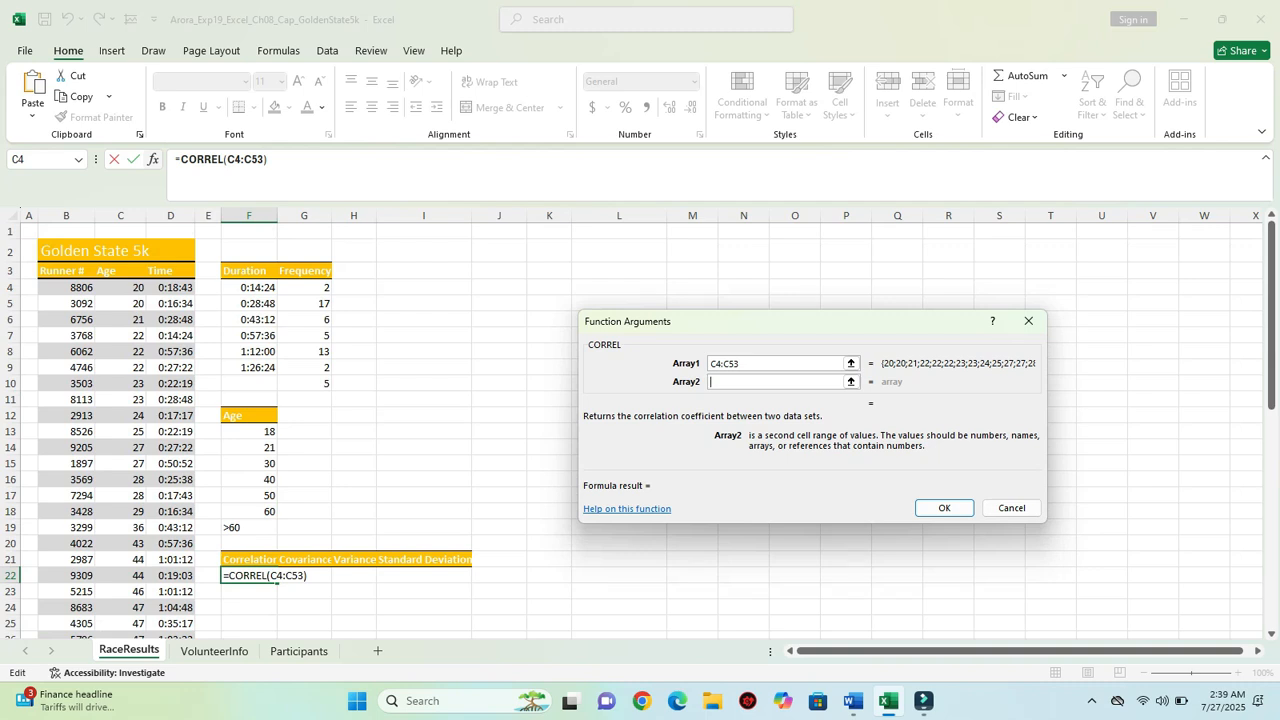
left_click_drag(170, 287, 182, 606)
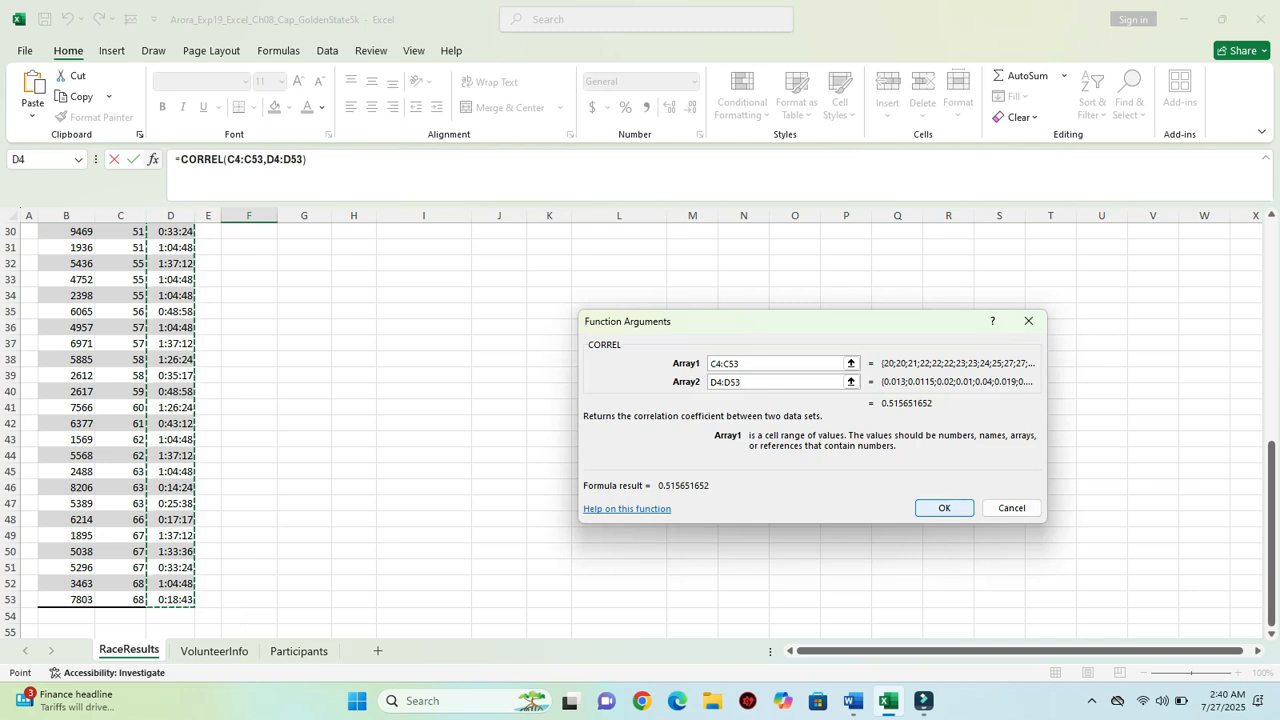
left_click(943, 507)
scroll(640, 430, "up", 5)
scroll(640, 430, "down", 6)
scroll(640, 430, "up", 3)
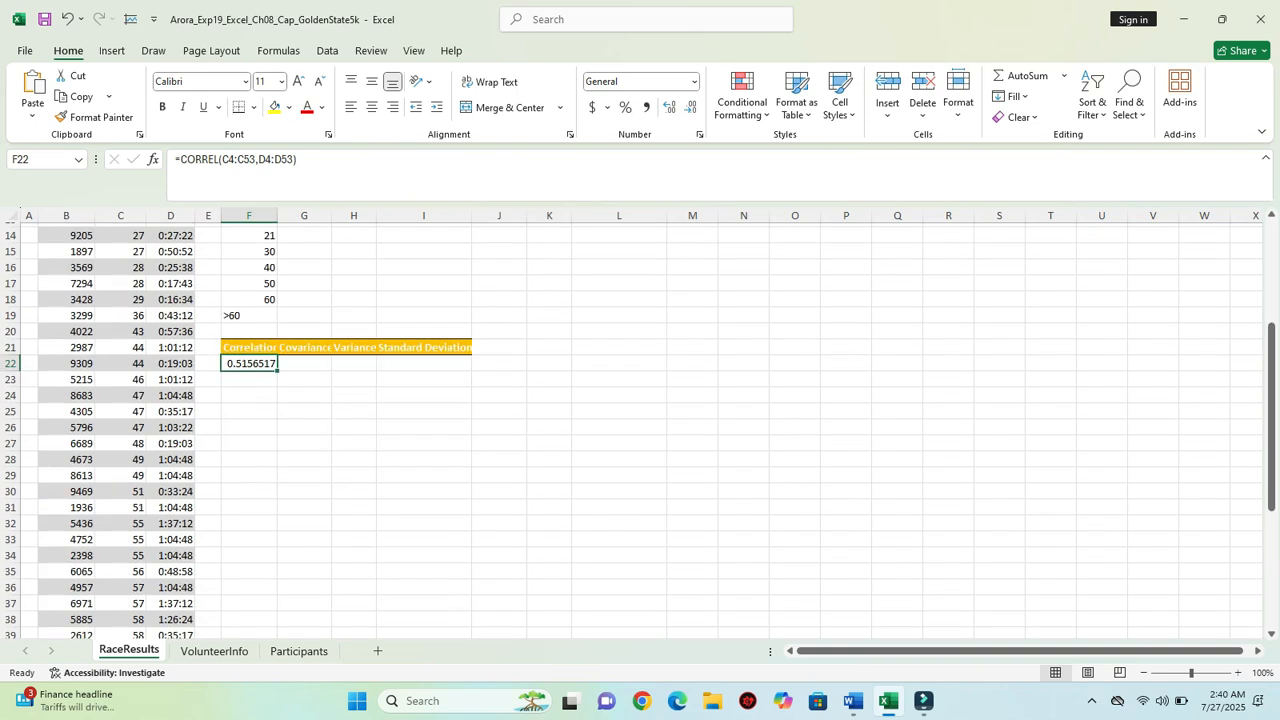
left_click(304, 363)
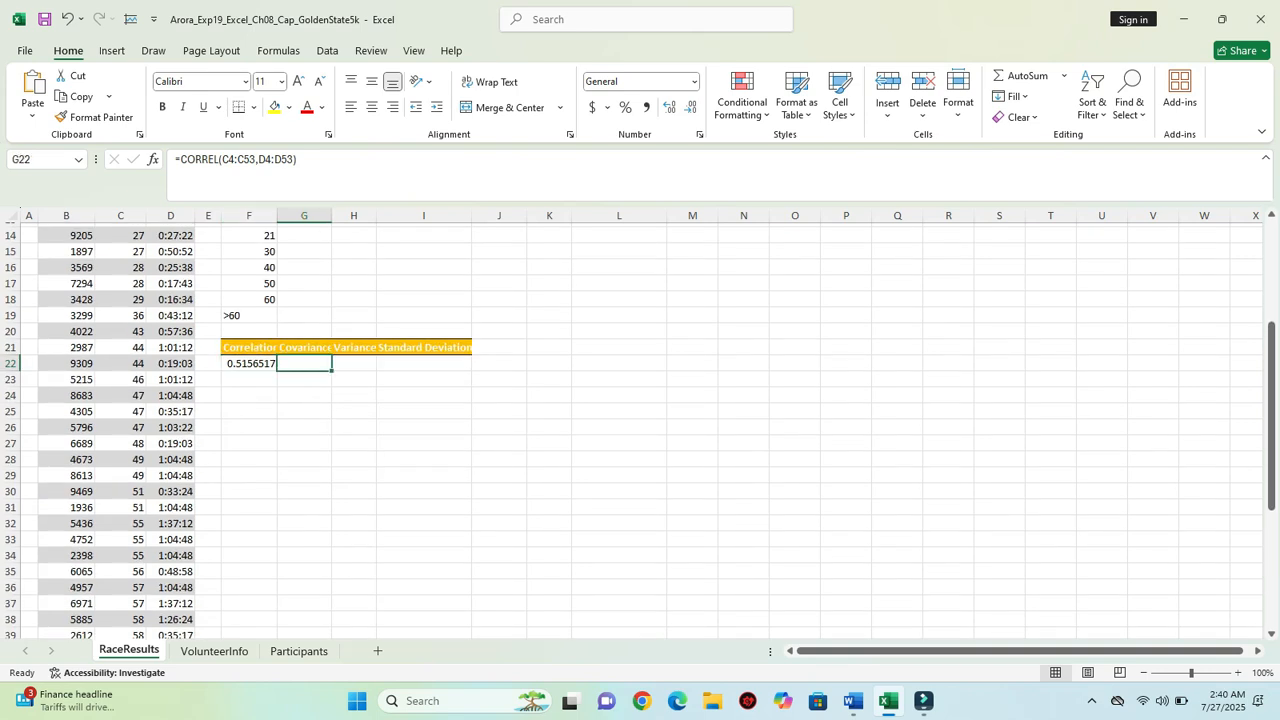
left_click(249, 363)
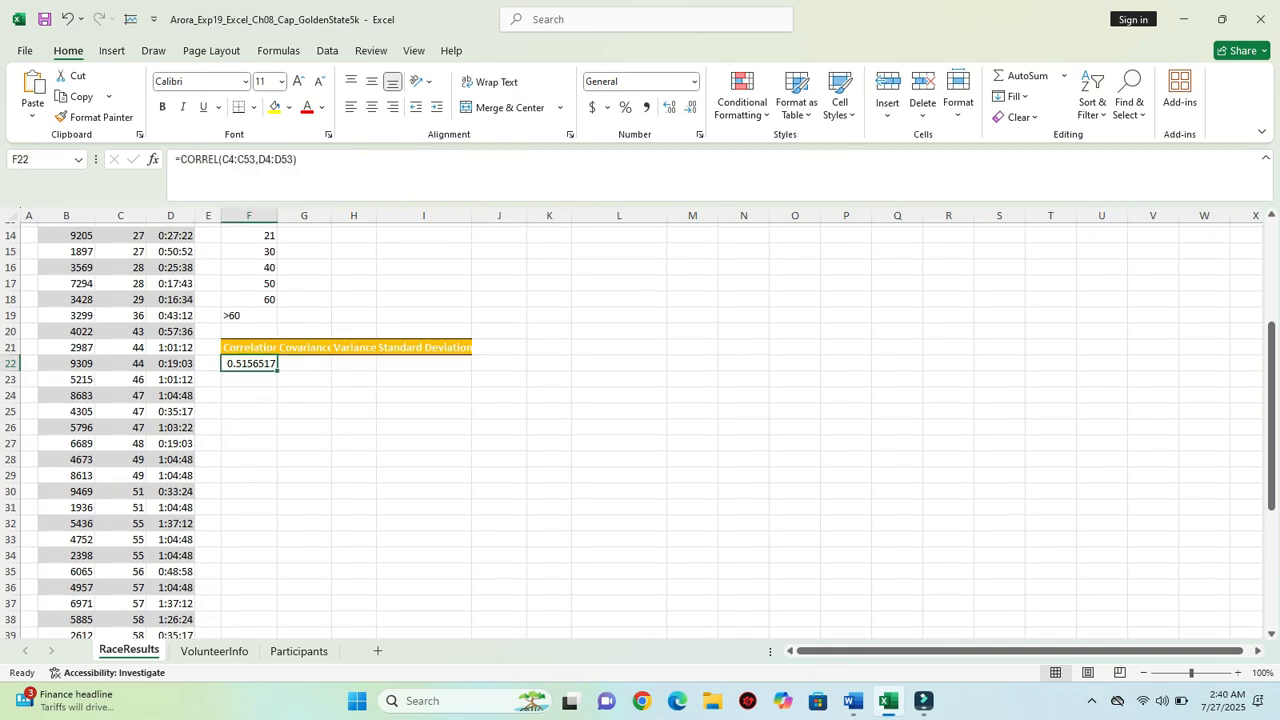
Switch to Word, return the step 3 instruction text to 9 pt and remove its highlighting.
mouse_move(852, 700)
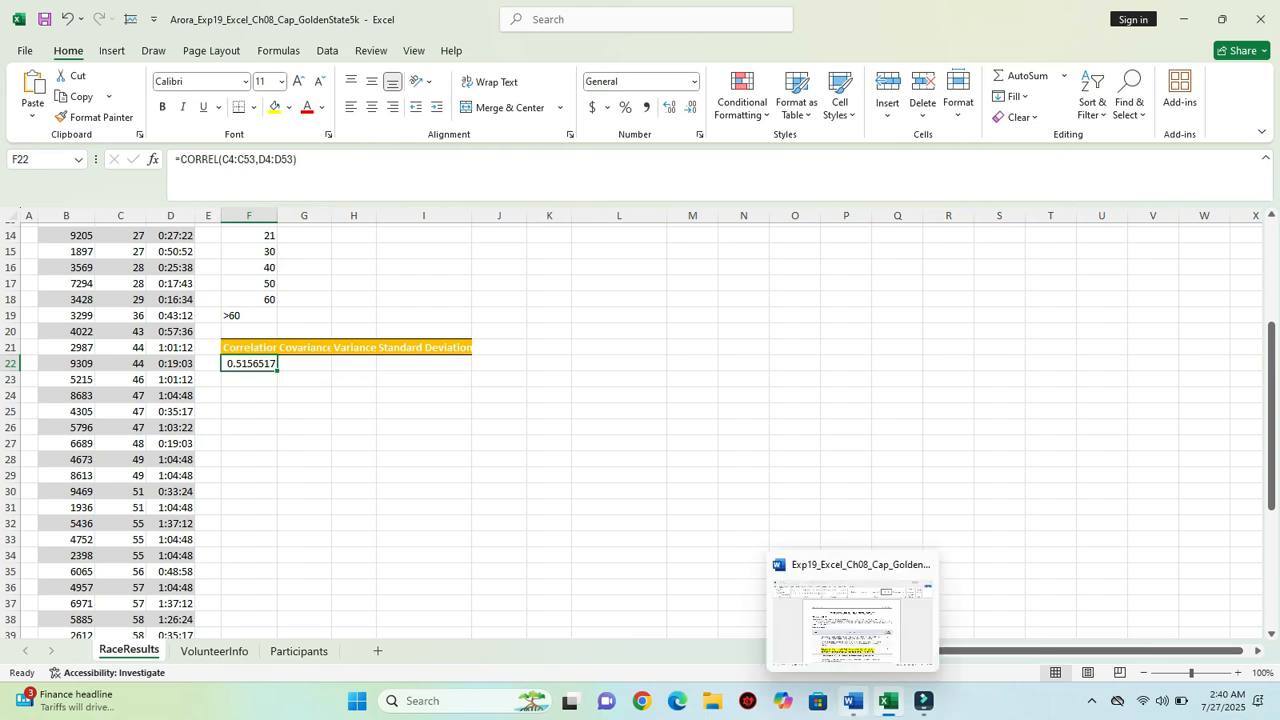
left_click(850, 615)
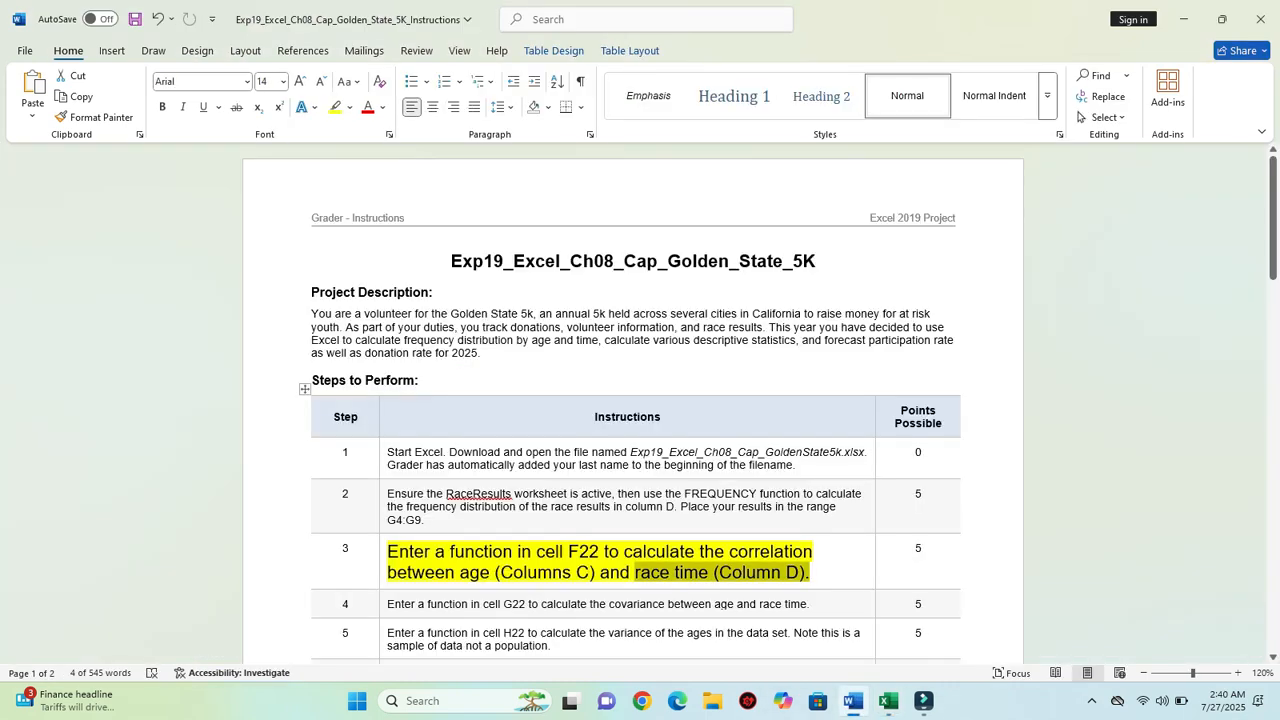
left_click_drag(636, 573, 386, 548)
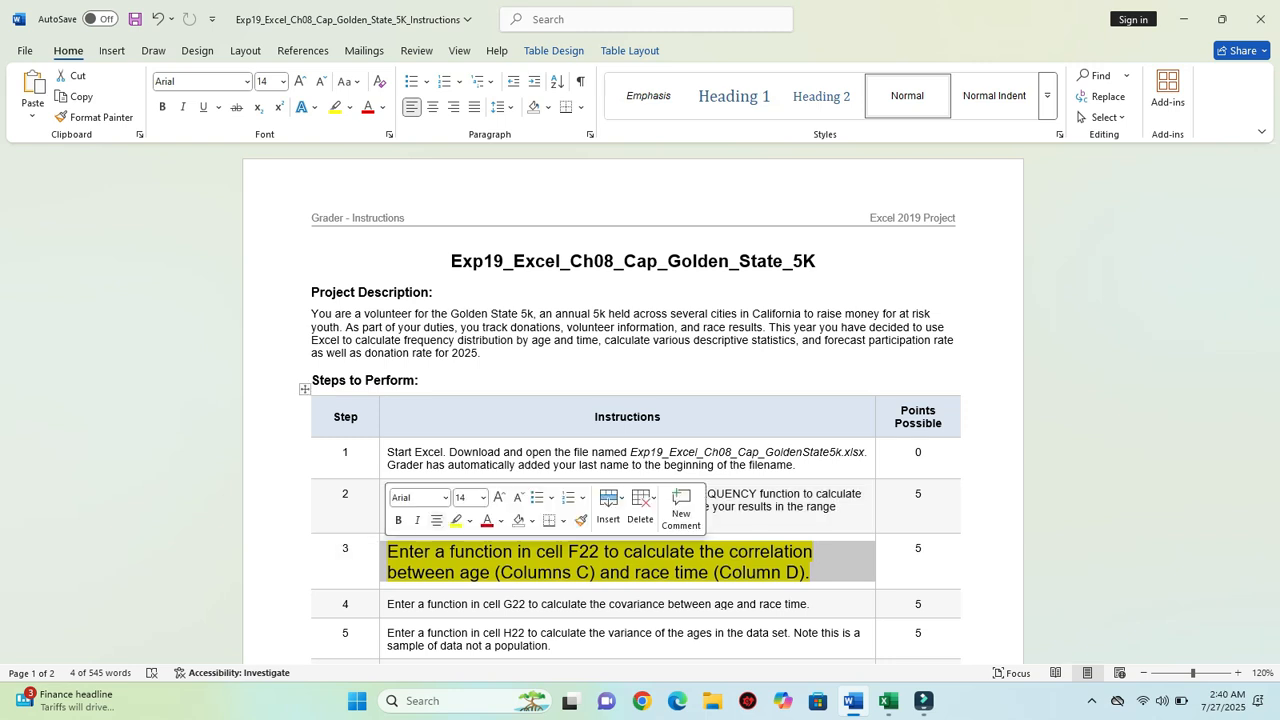
left_click(483, 497)
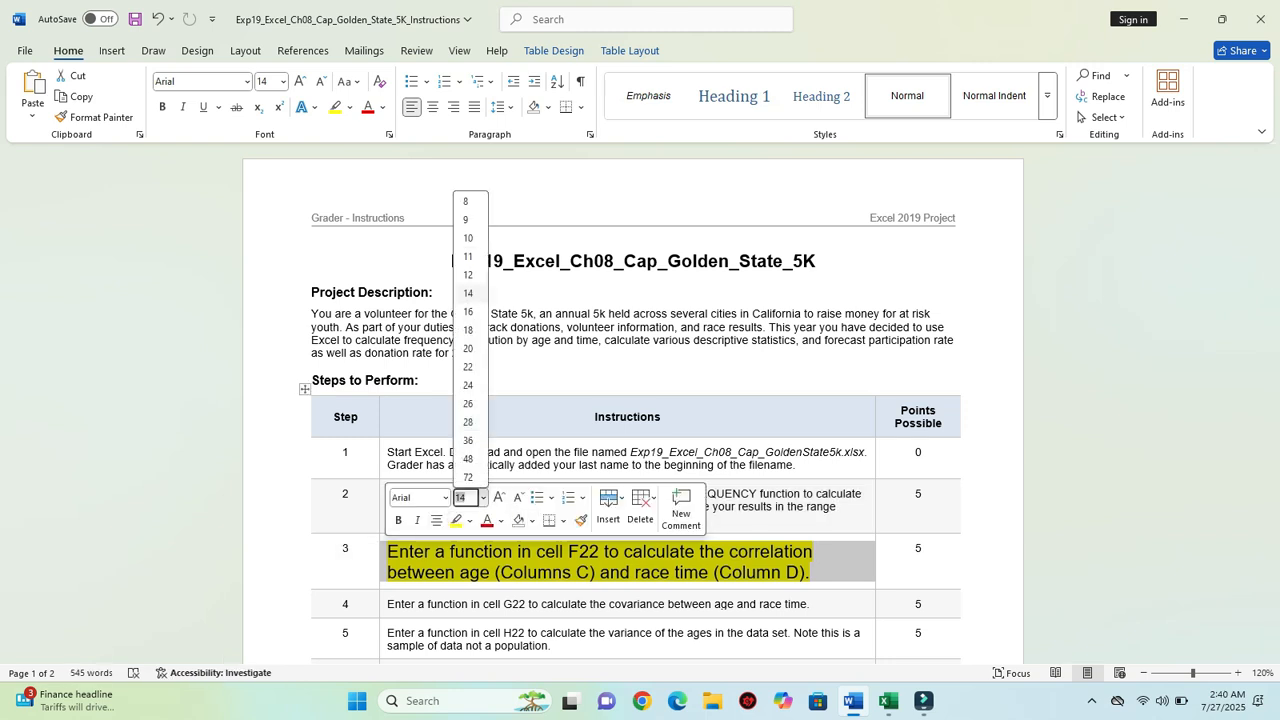
left_click(466, 219)
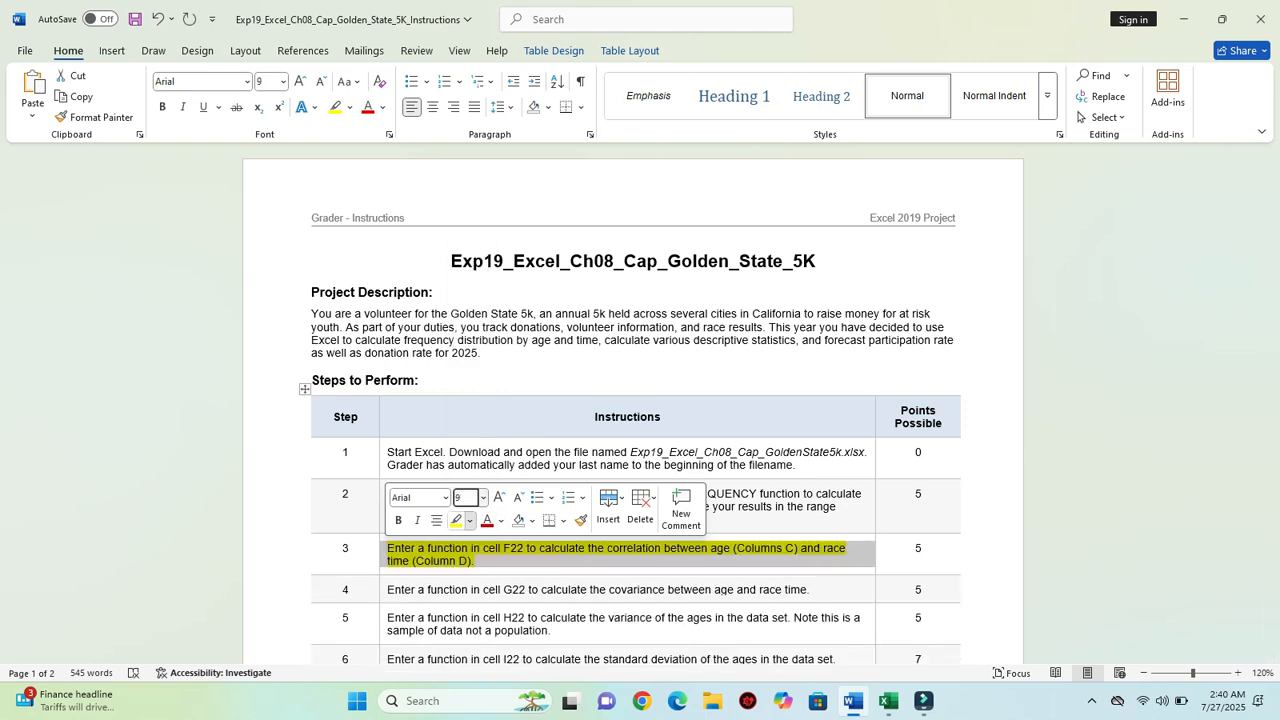
left_click(469, 520)
left_click(497, 474)
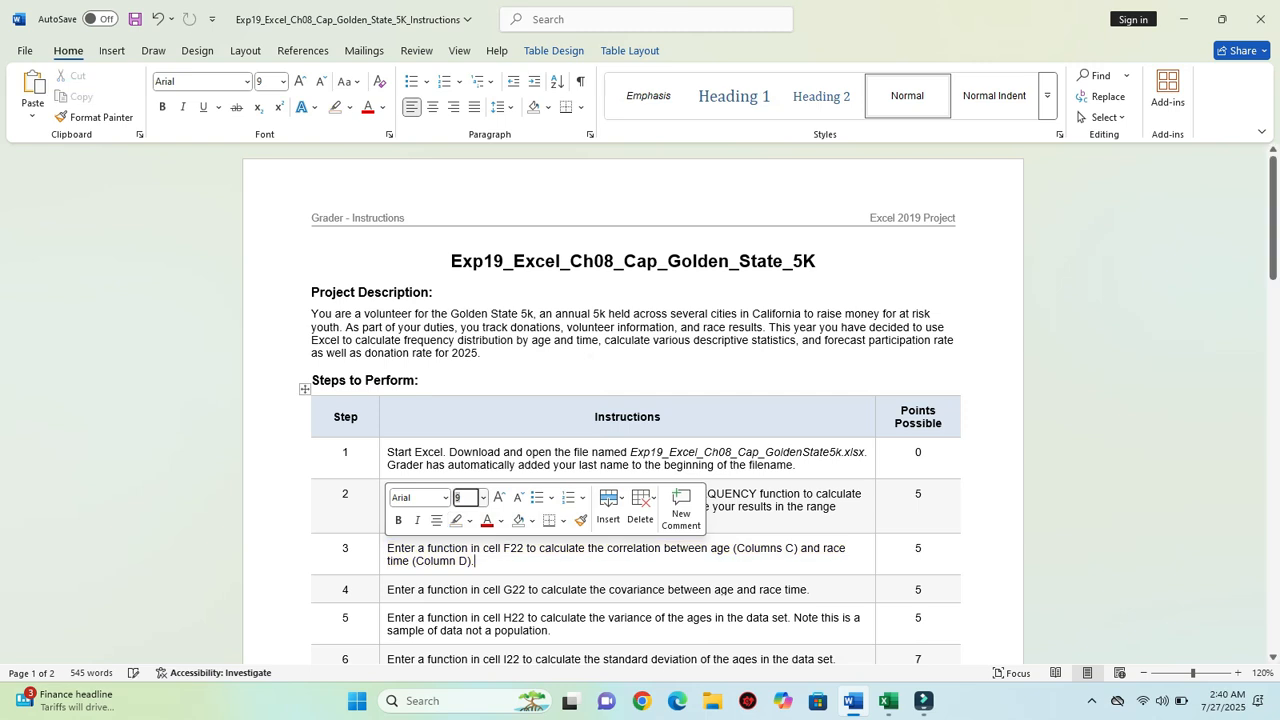
Enlarge the step 4 instruction text in the table to 14 pt and highlight it in yellow.
left_click_drag(387, 589, 812, 589)
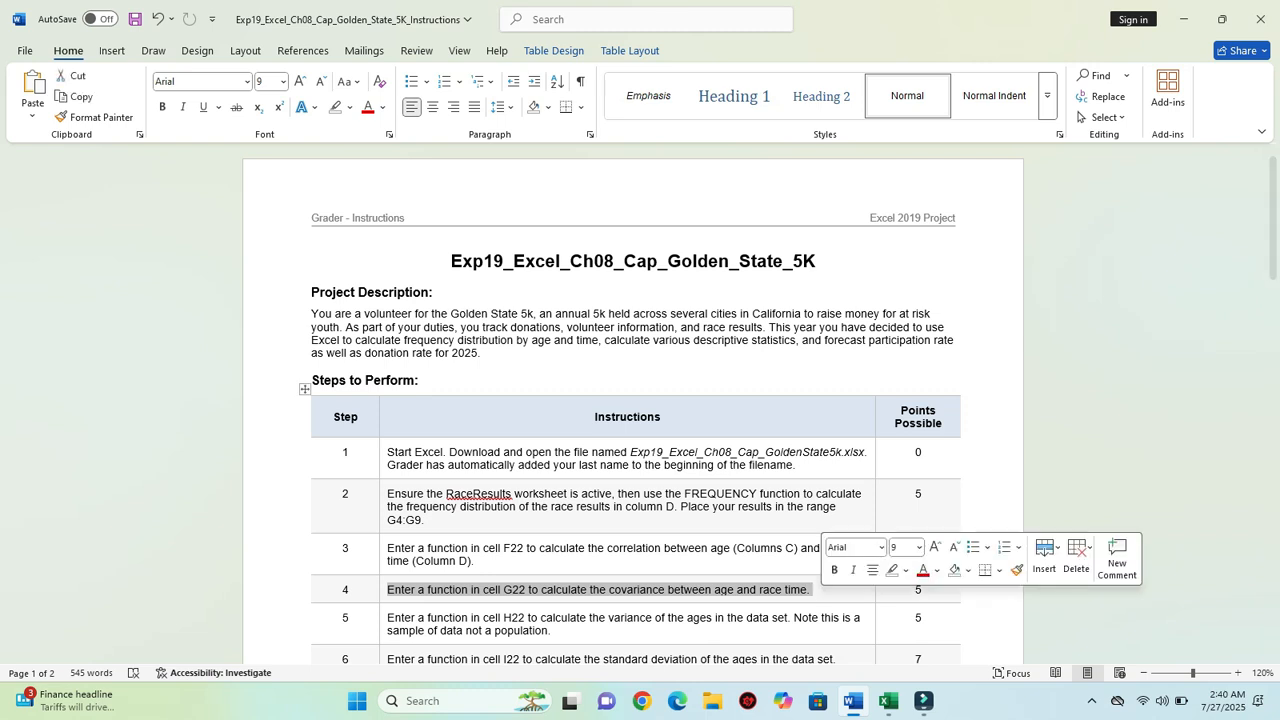
left_click(918, 547)
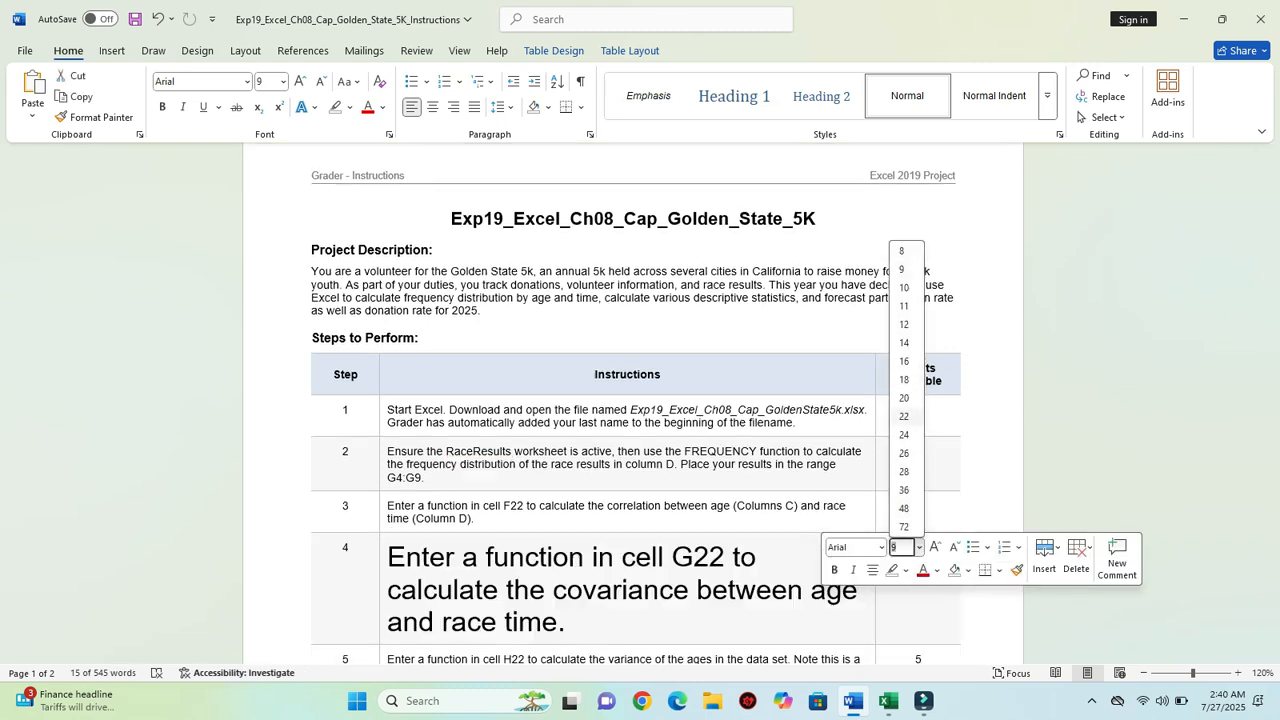
left_click(903, 343)
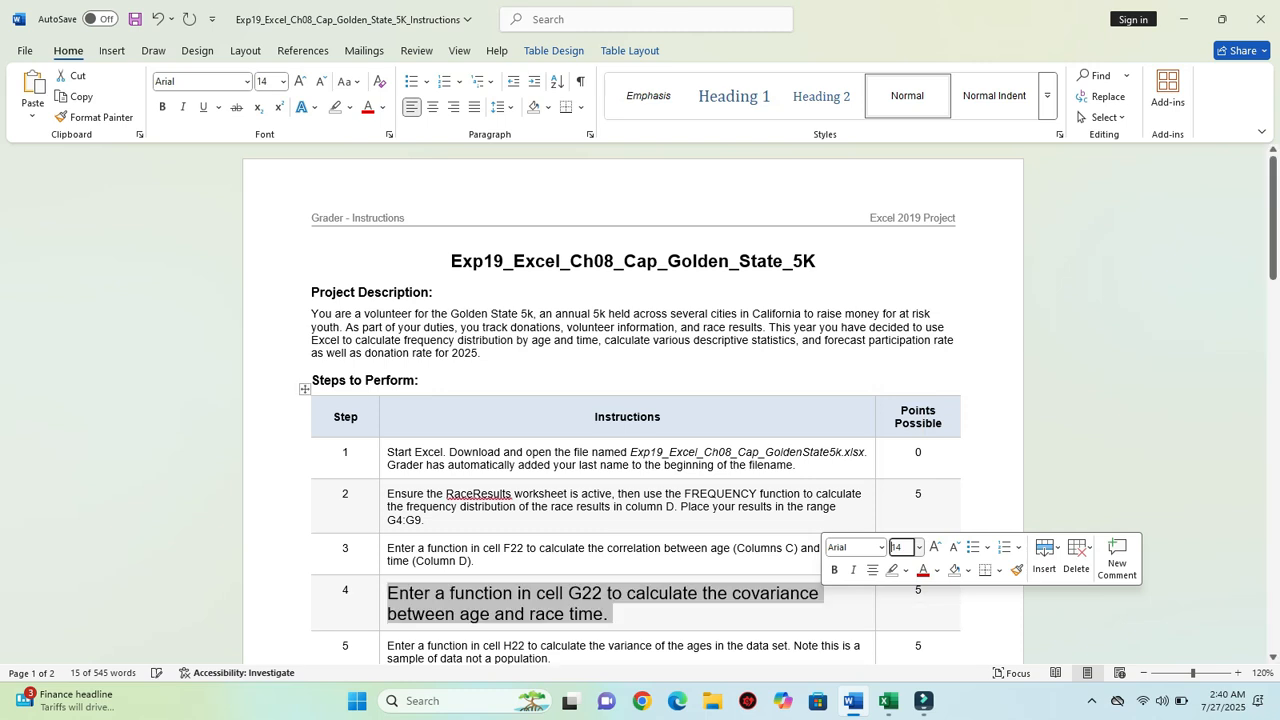
left_click(905, 570)
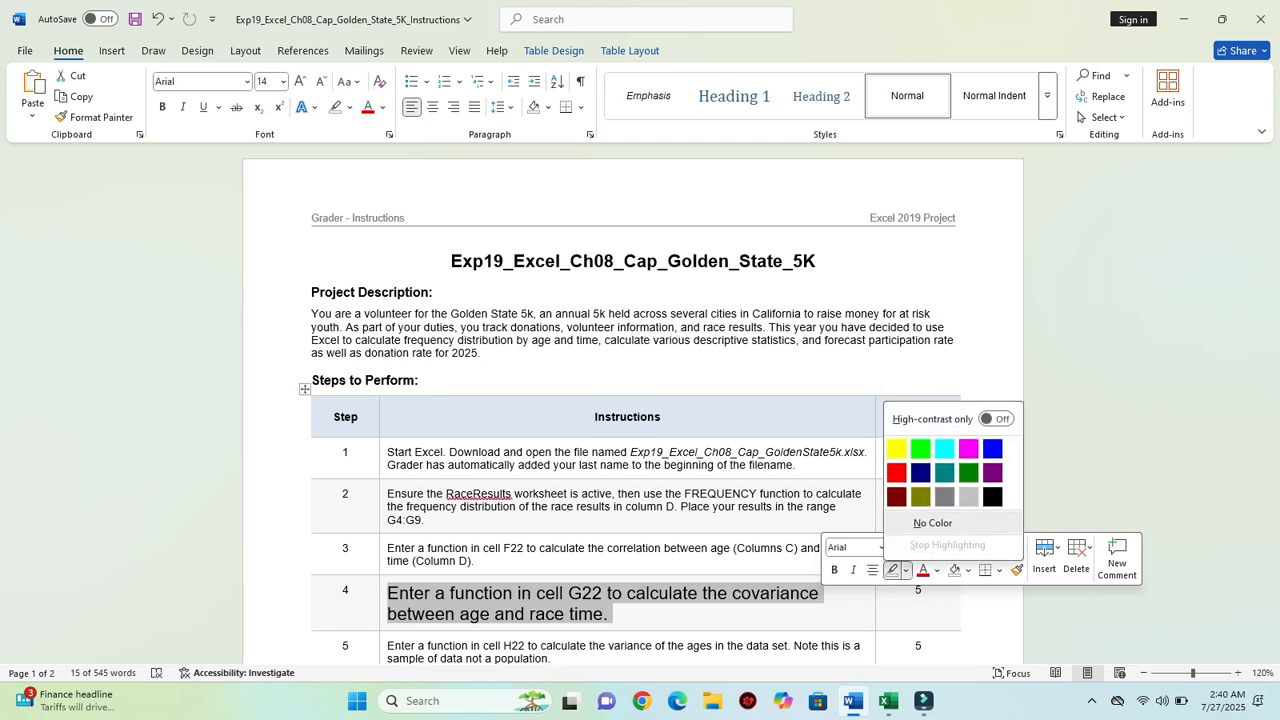
left_click(896, 449)
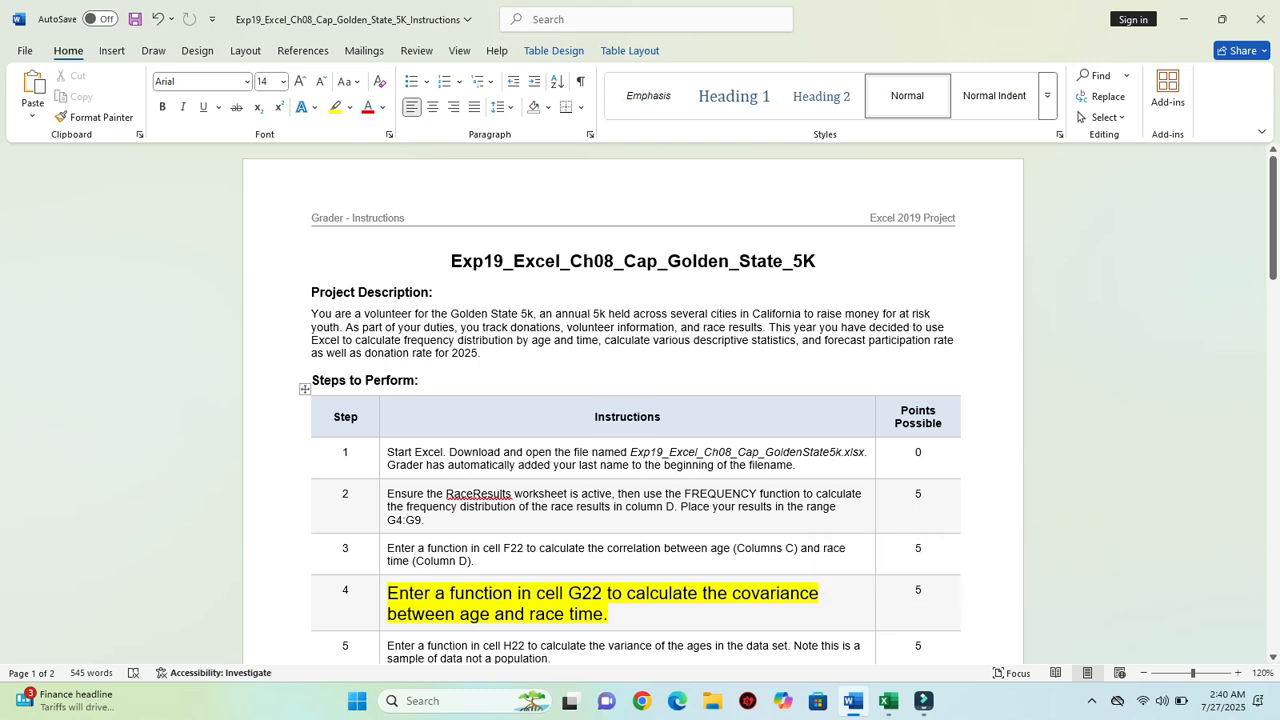
Check the target cell named in step 4 and select cell G22 of the RaceResults worksheet in Excel.
scroll(632, 400, "down", 3)
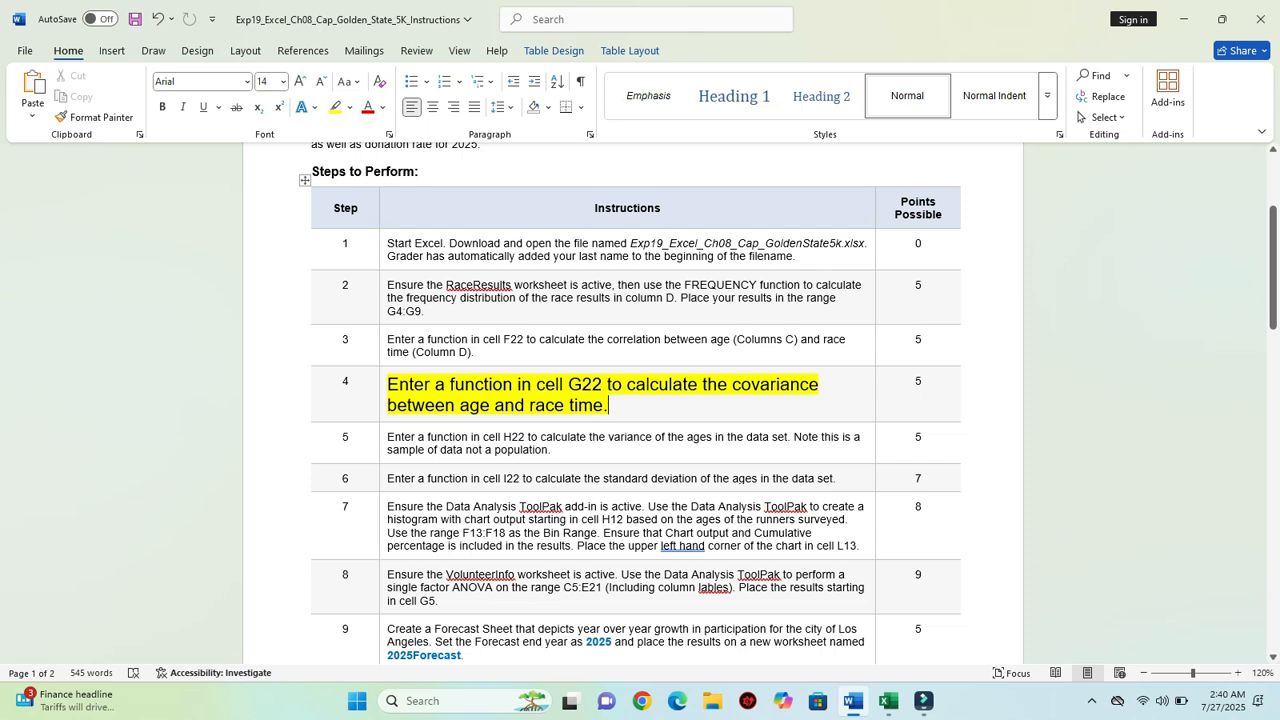
left_click_drag(603, 385, 564, 385)
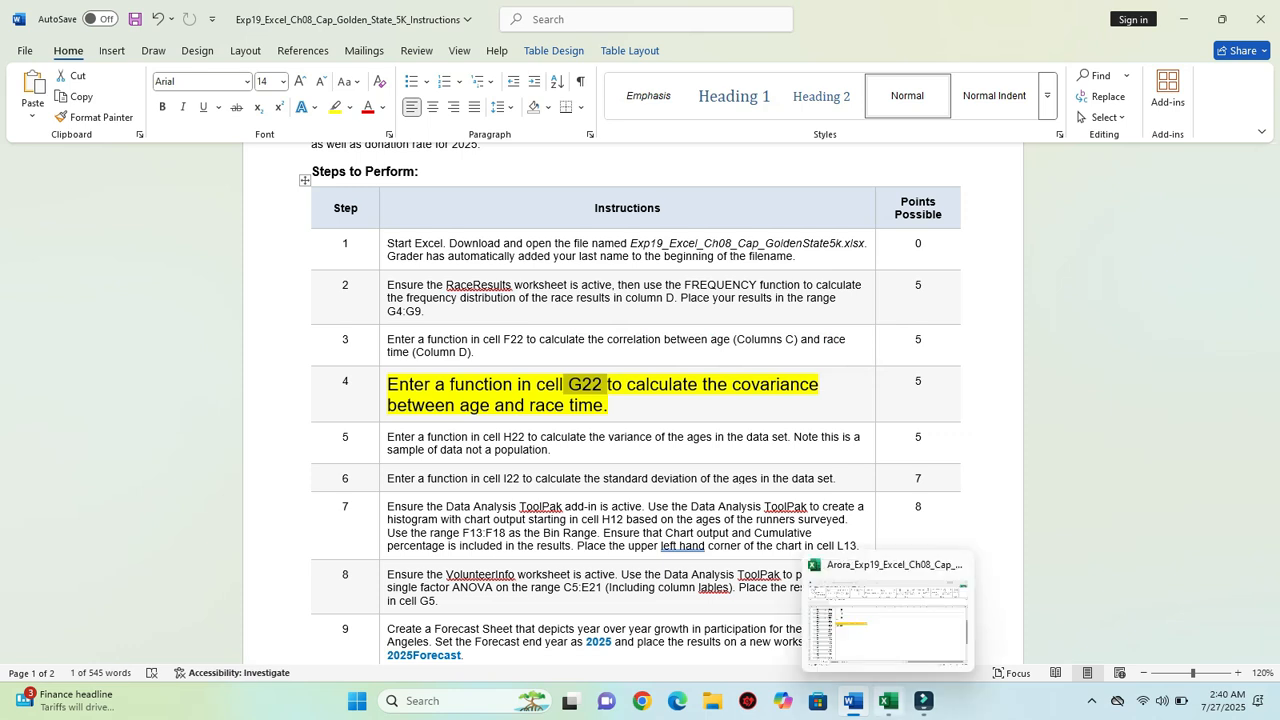
left_click(887, 701)
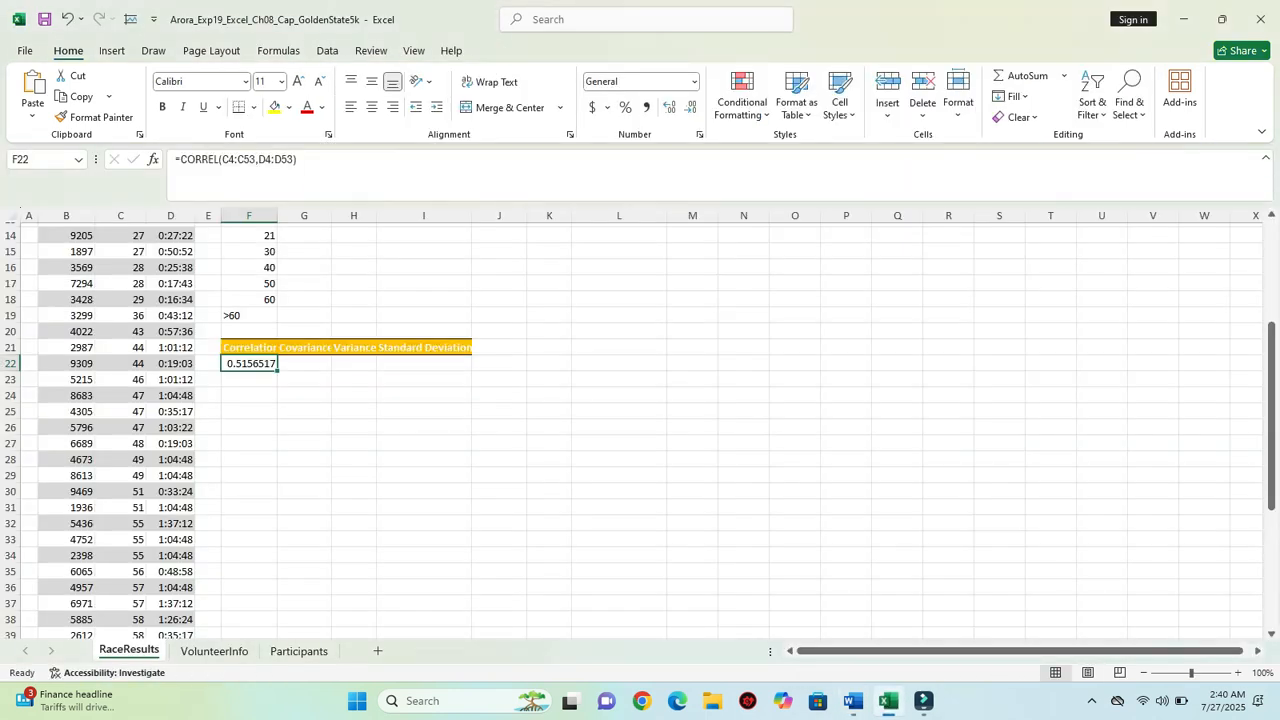
left_click(304, 364)
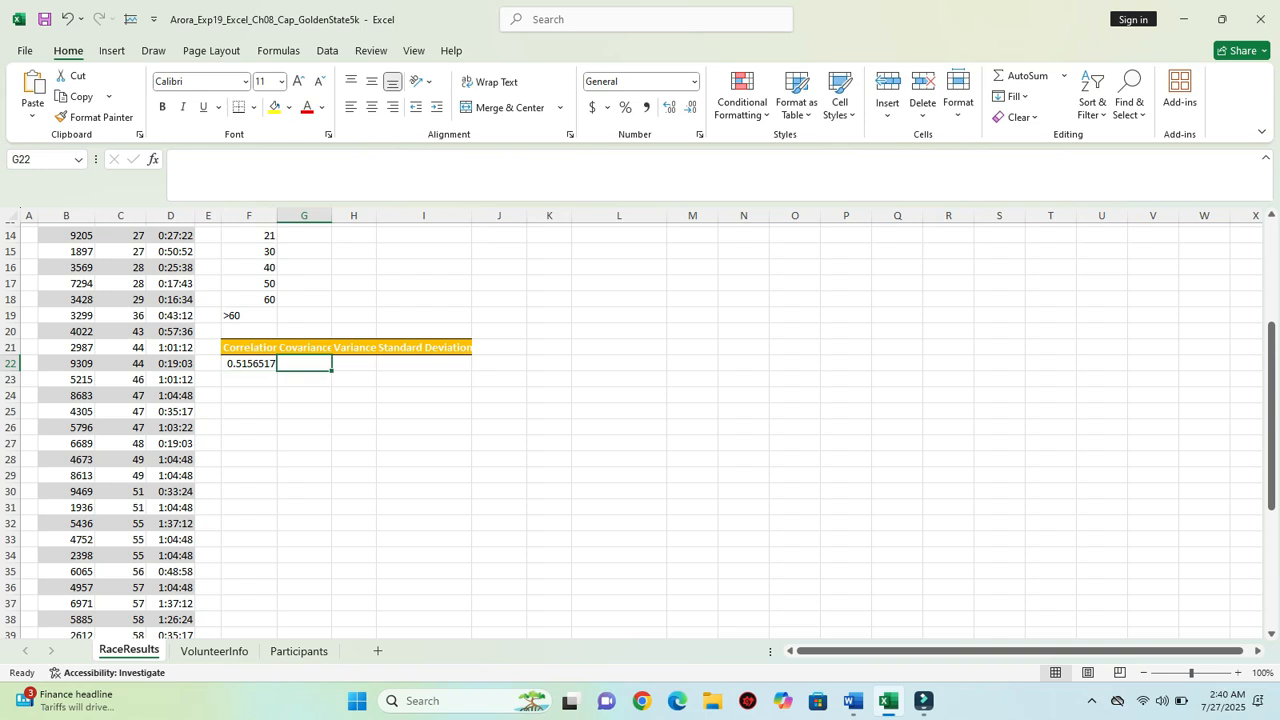
Start a COVARIANCE.S function in cell G22 and open its function arguments, checking the step 4 instruction in Word.
type("=co")
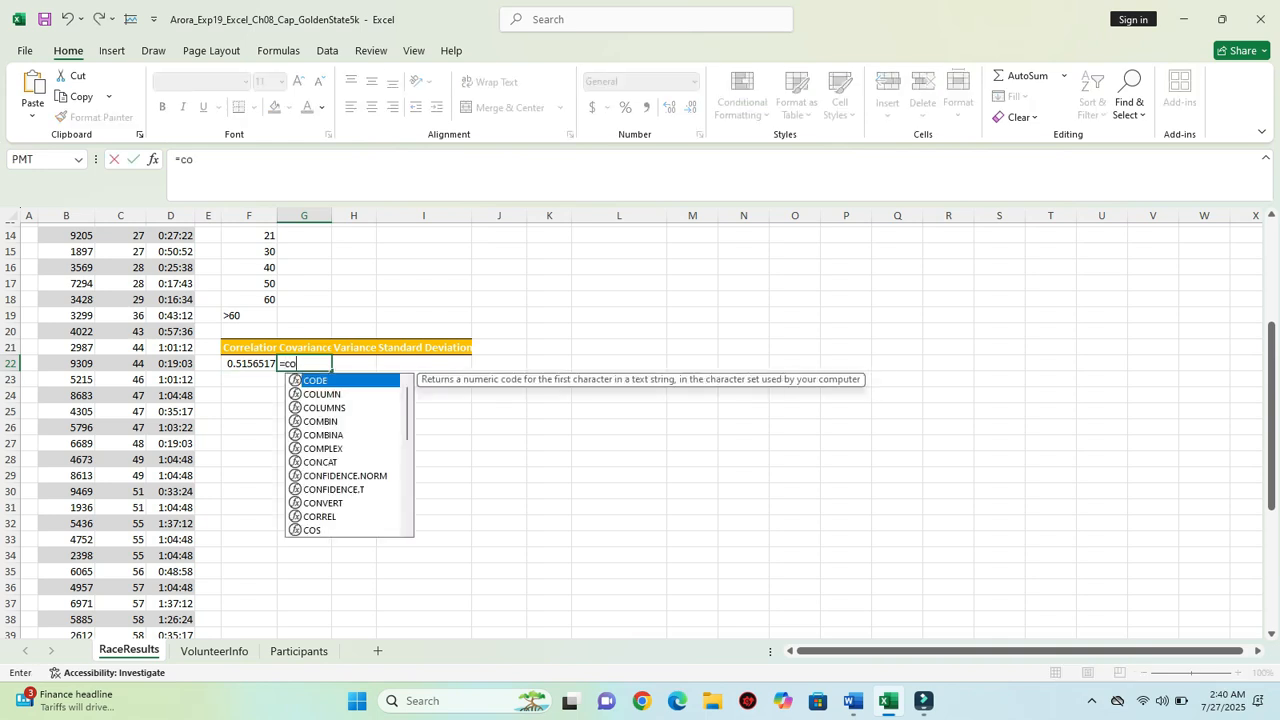
type("ve")
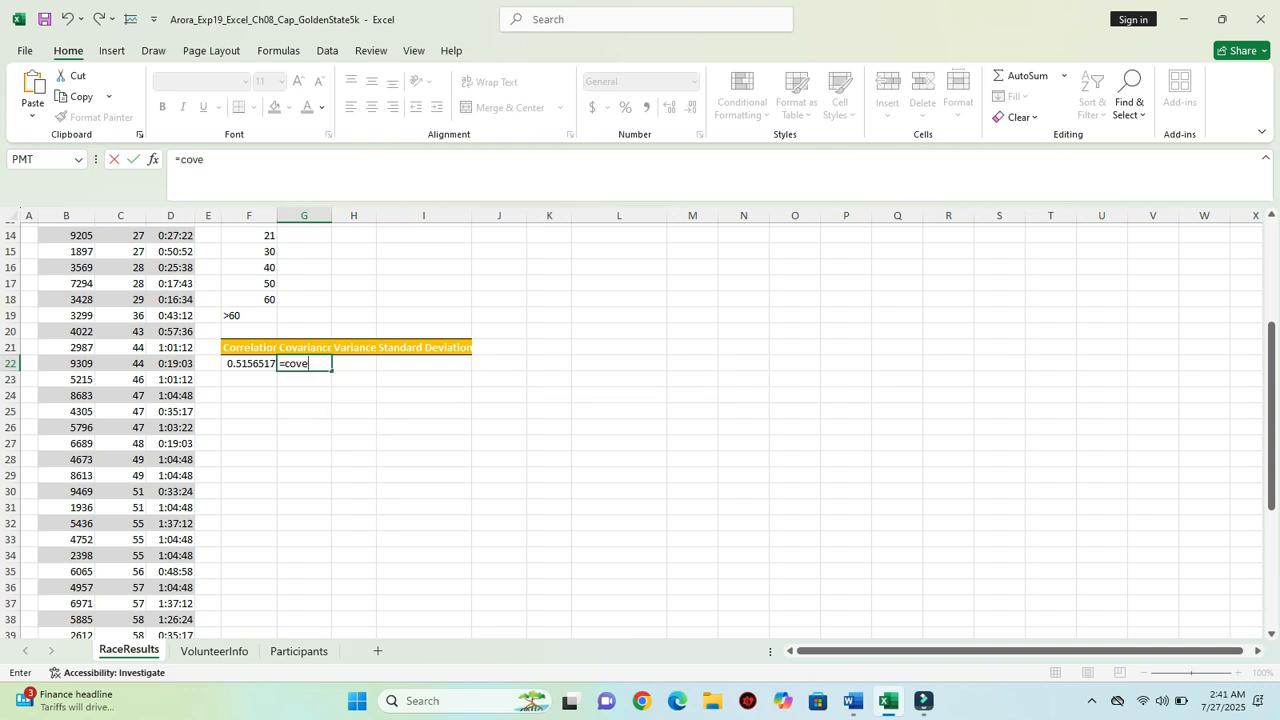
key("BackSpace")
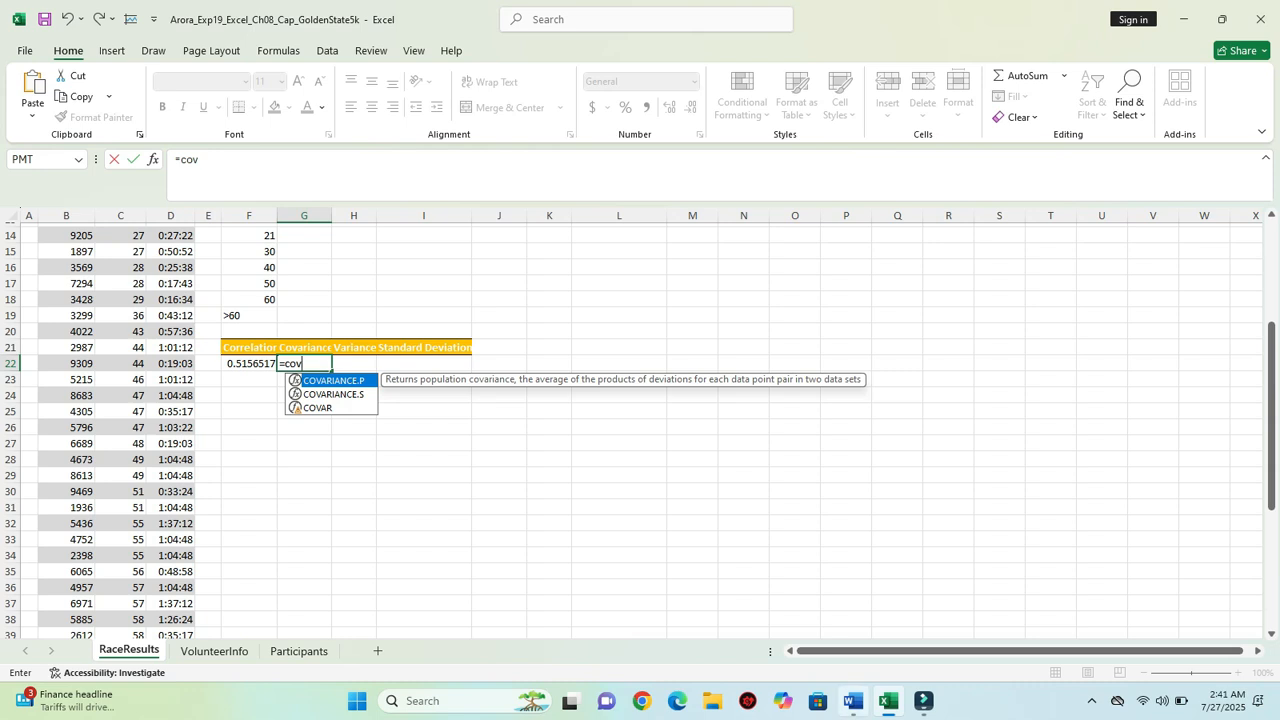
key("alt+Tab")
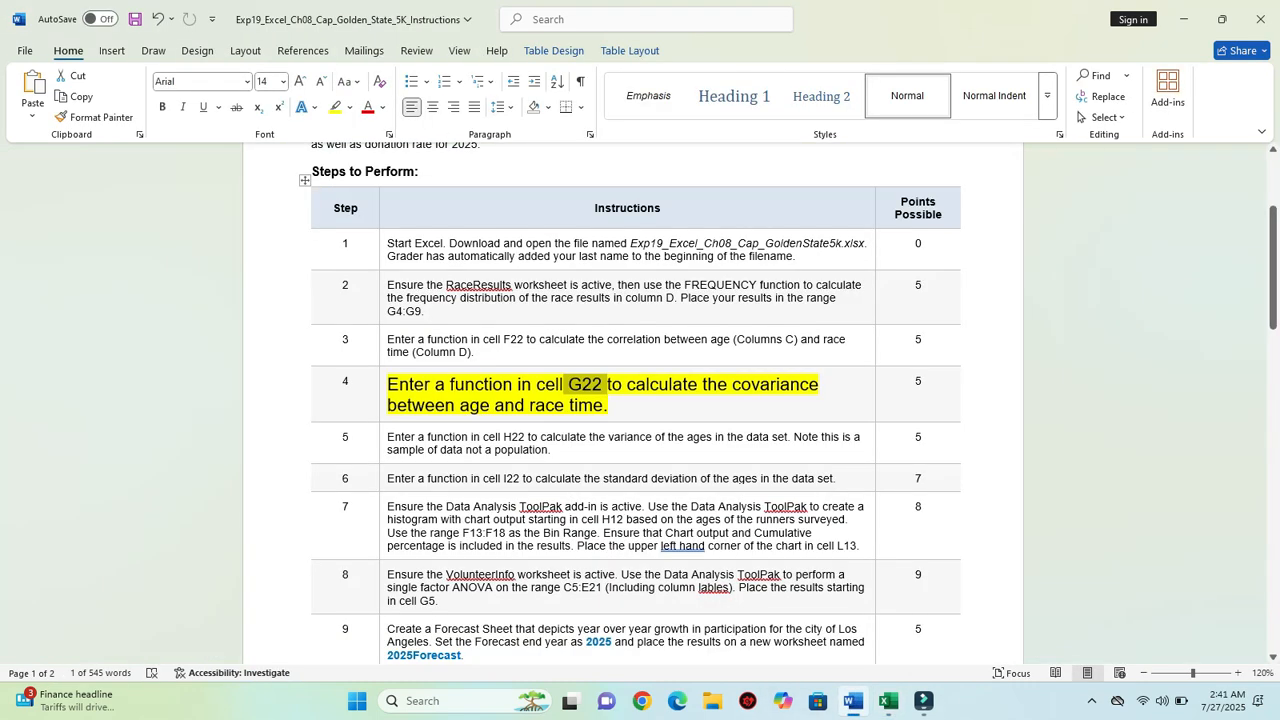
key("alt+Tab")
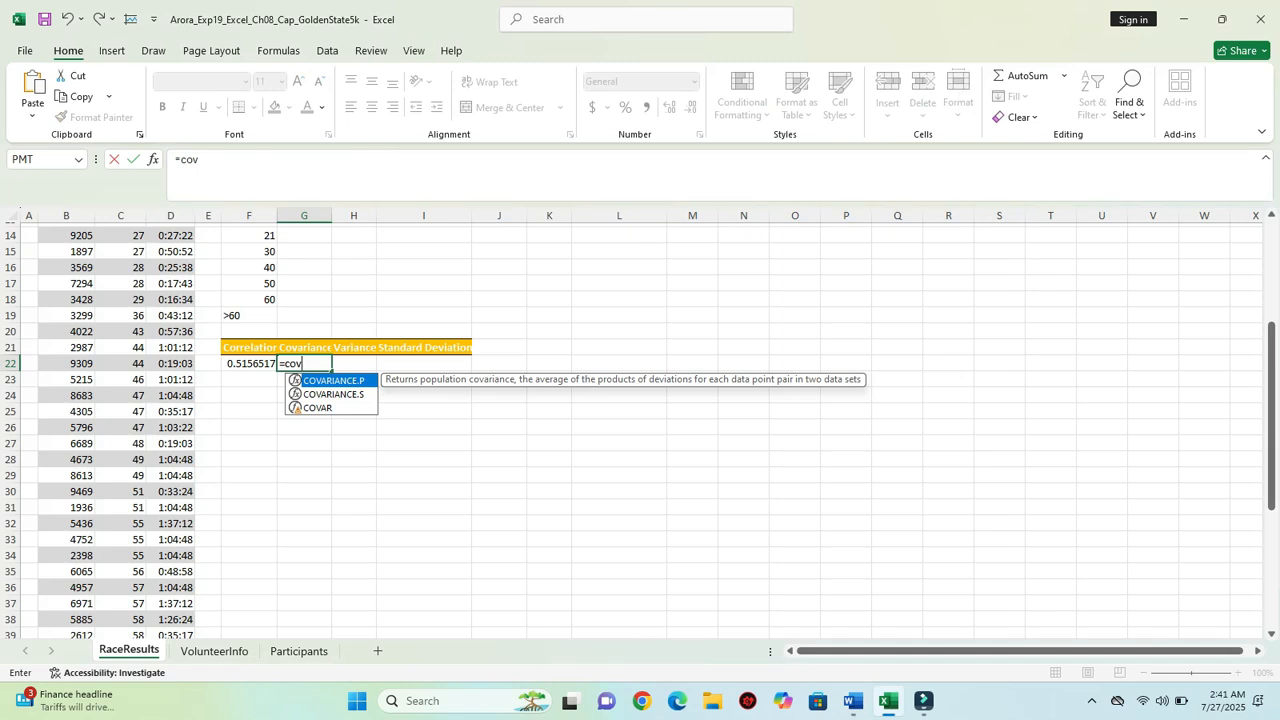
key("Down")
key("Tab")
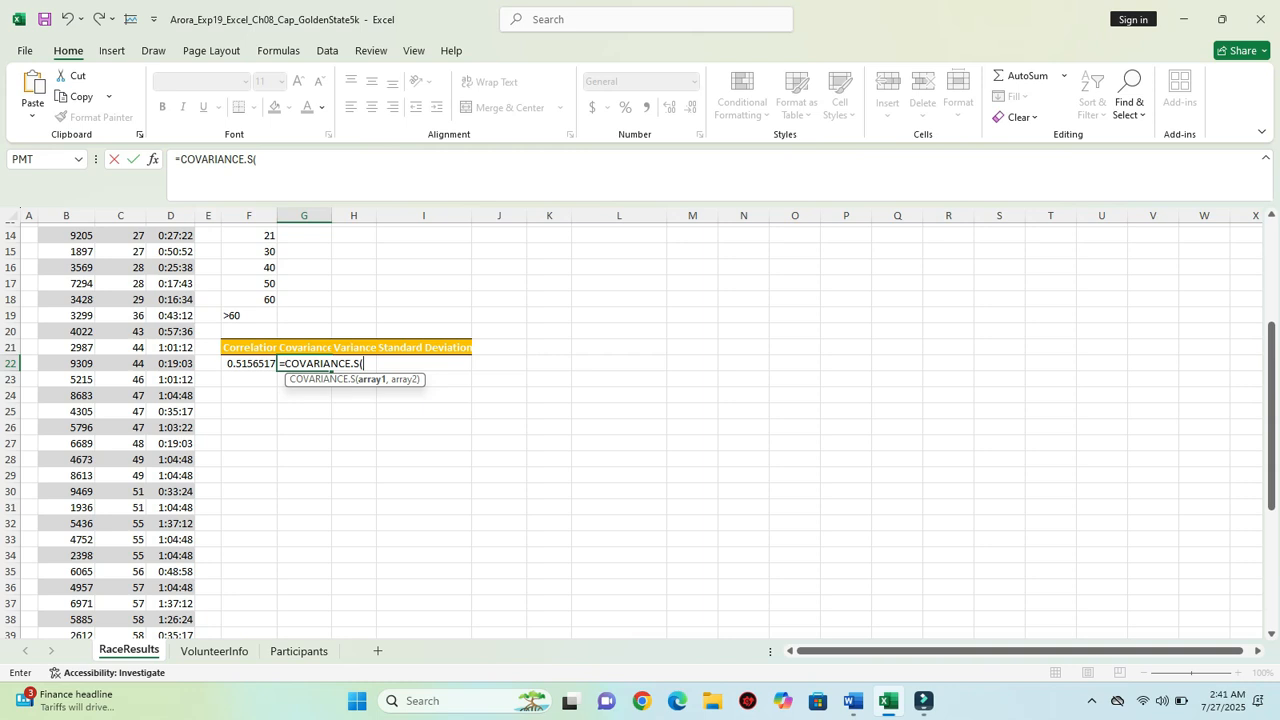
left_click(153, 160)
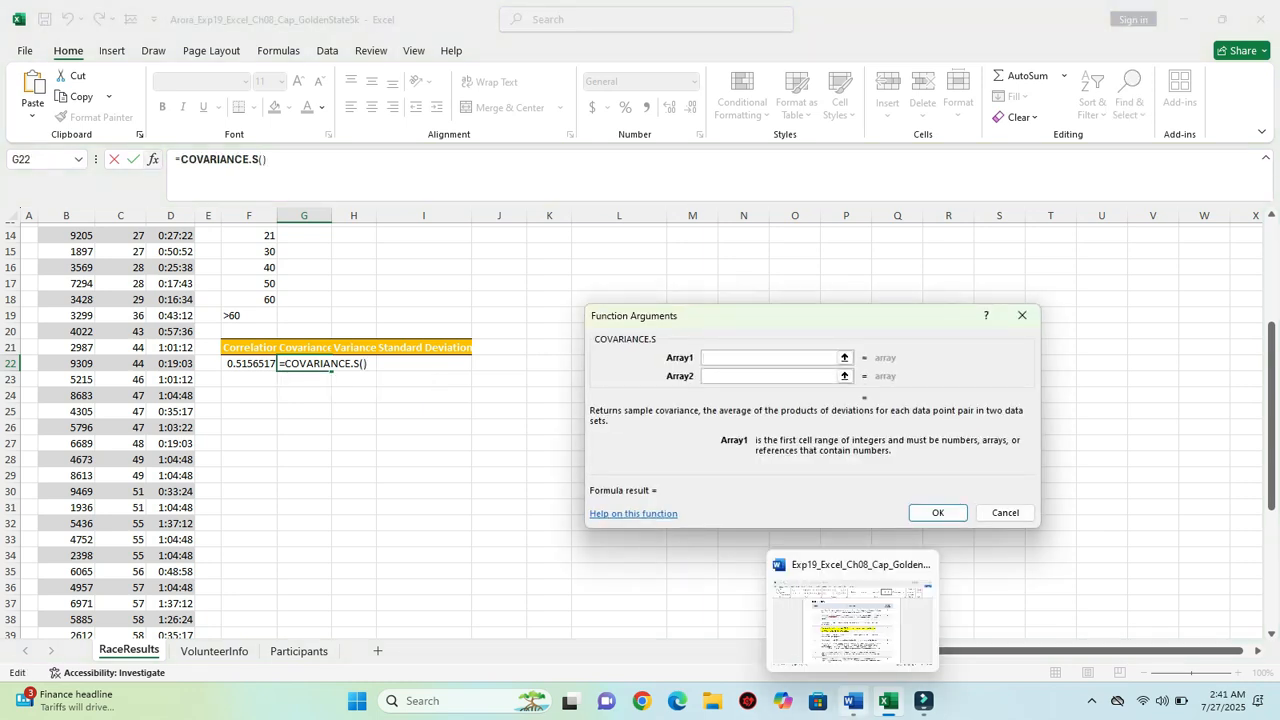
Check the variables named in step 4 in Word and complete the COVARIANCE.S function in Excel with C4:C53 as Array1 and D4:D53 as Array2.
left_click(852, 700)
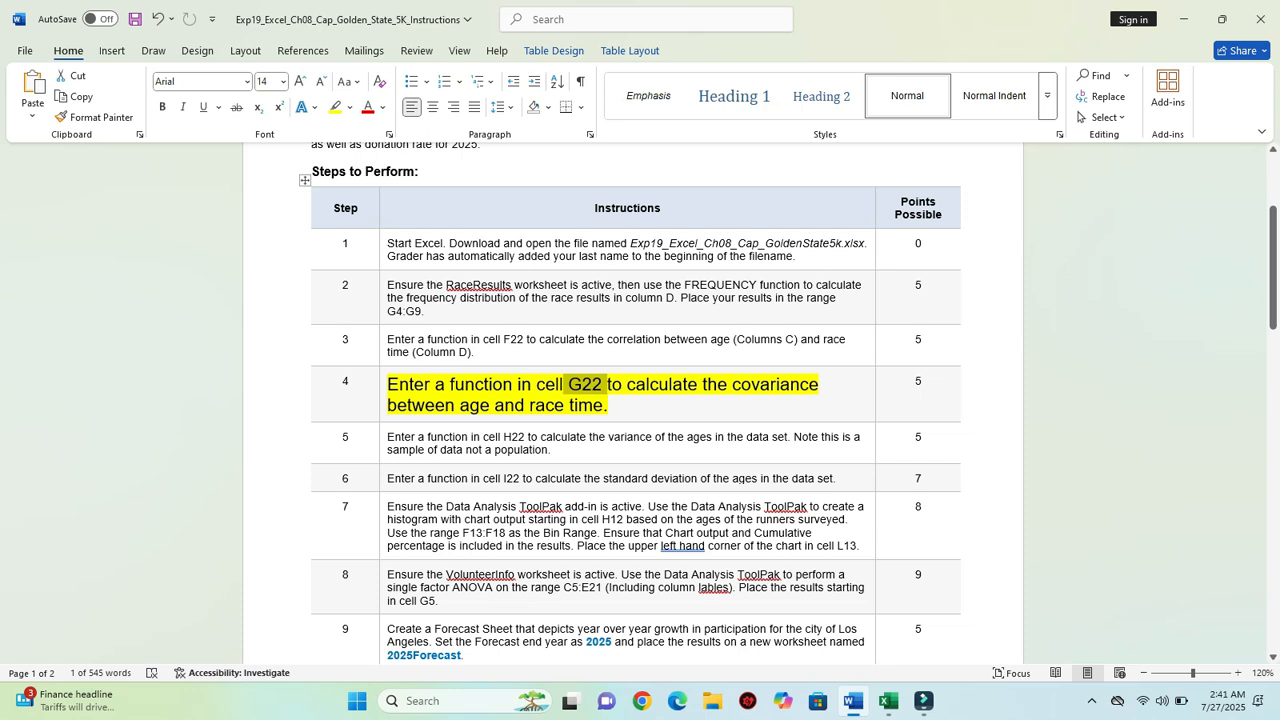
left_click(606, 386)
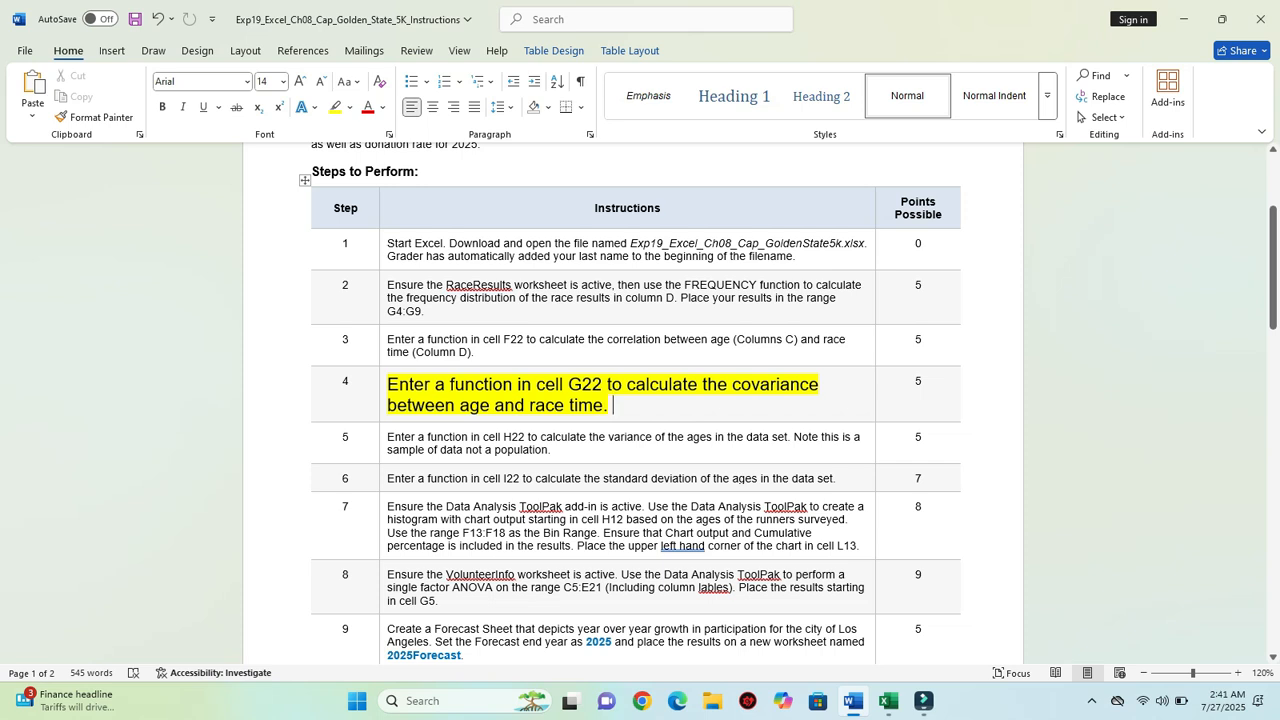
left_click_drag(460, 405, 607, 405)
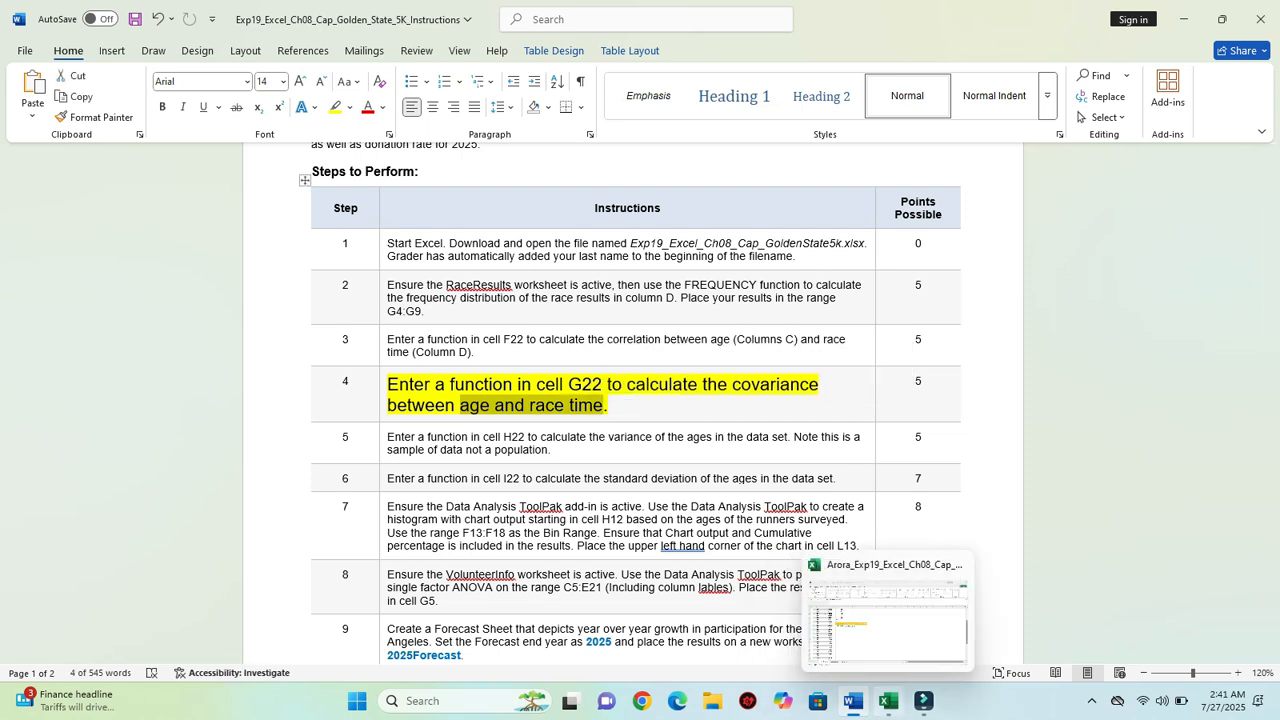
left_click(886, 701)
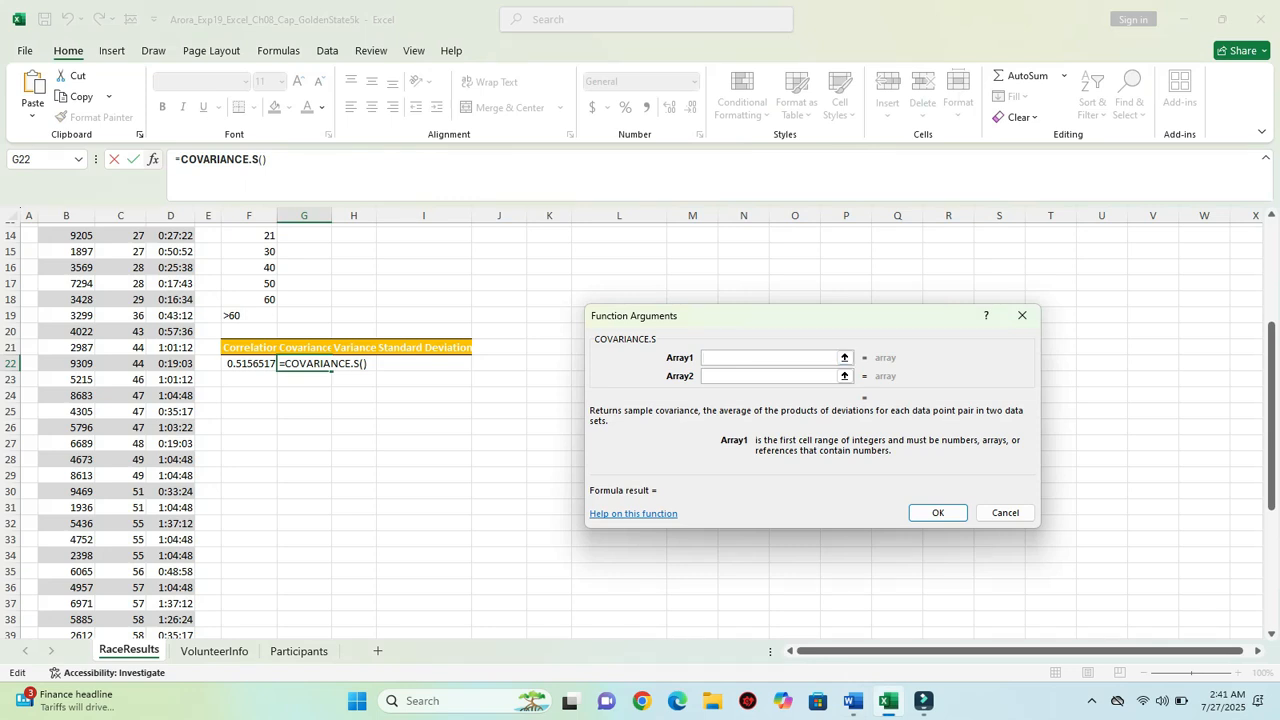
scroll(300, 420, "up", 5)
left_click_drag(120, 287, 148, 604)
key("Tab")
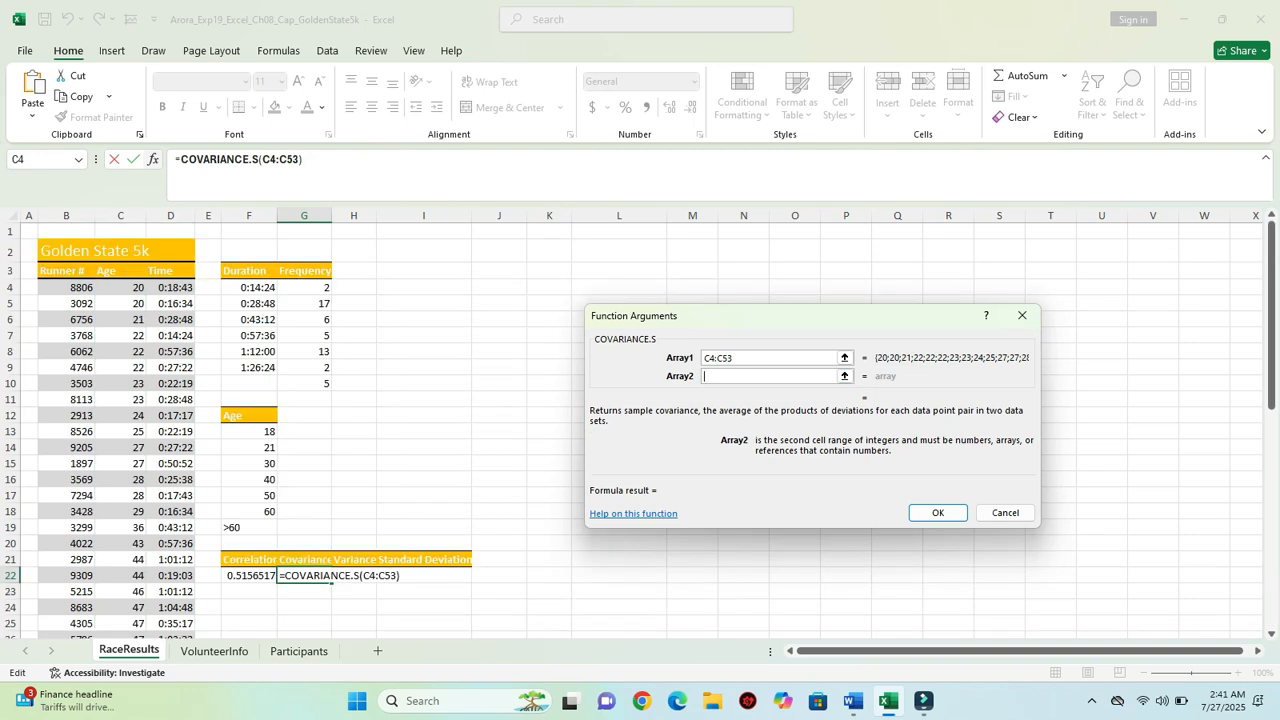
left_click_drag(170, 287, 172, 537)
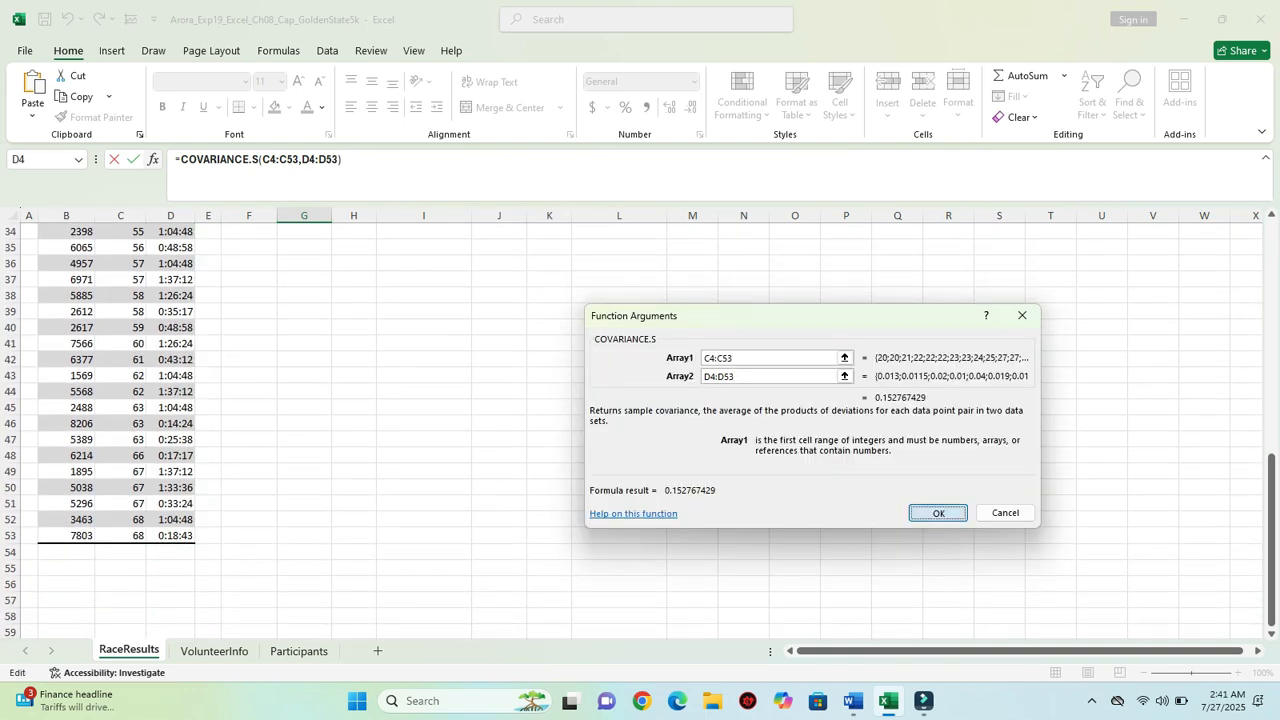
left_click(938, 512)
scroll(270, 430, "up", 2)
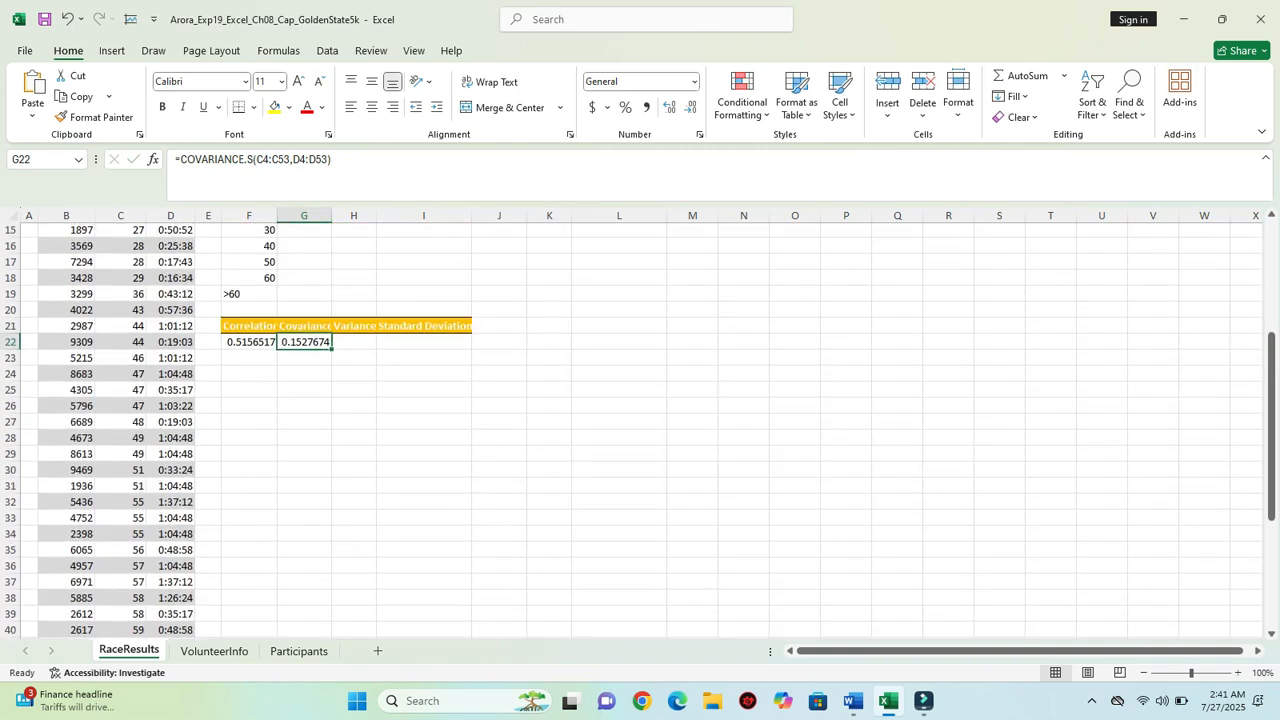
Select cell H22 in Excel, and in Word return the step 4 instruction text to 9 pt without highlighting.
left_click(354, 342)
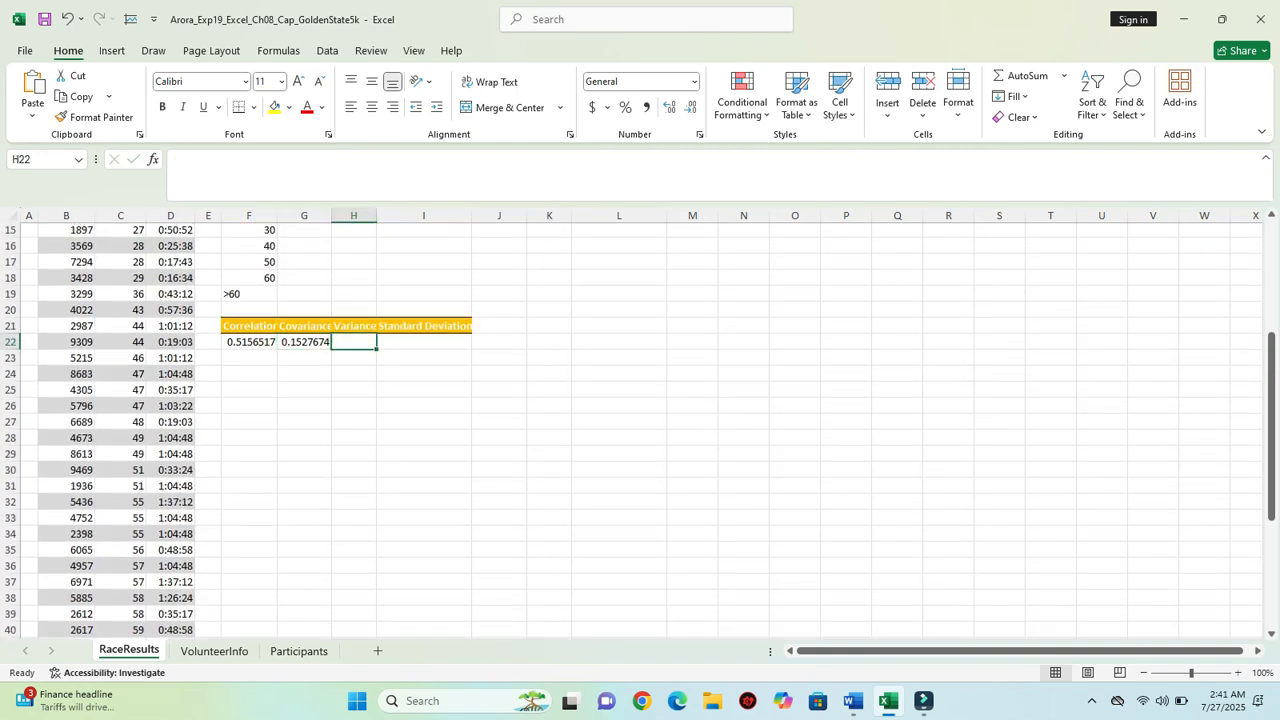
left_click(304, 342)
left_click(354, 342)
left_click(852, 700)
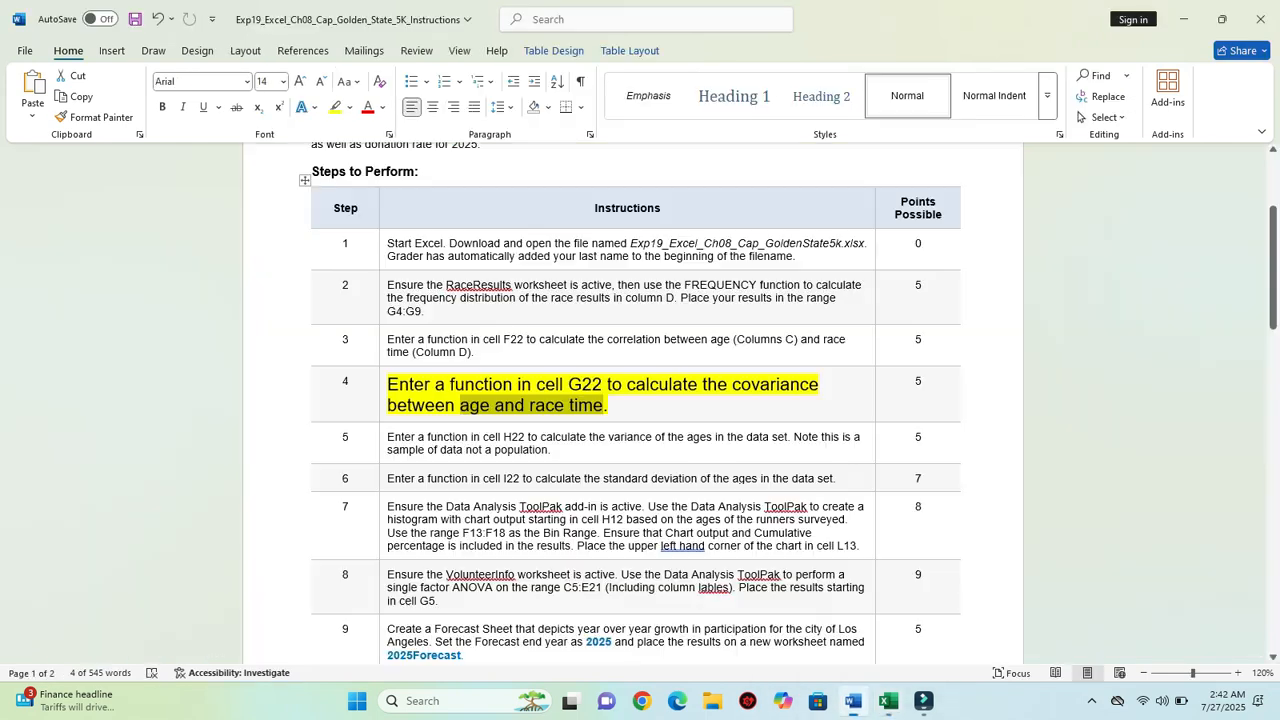
left_click_drag(460, 405, 387, 384)
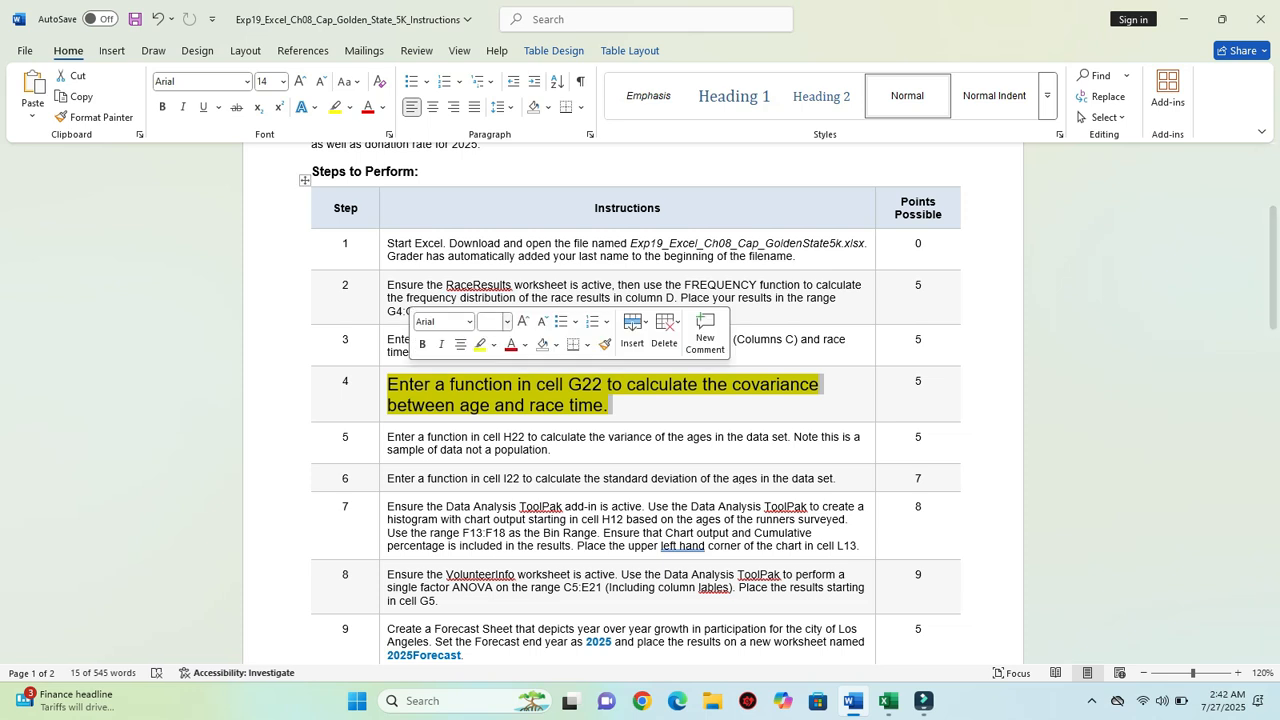
left_click(507, 321)
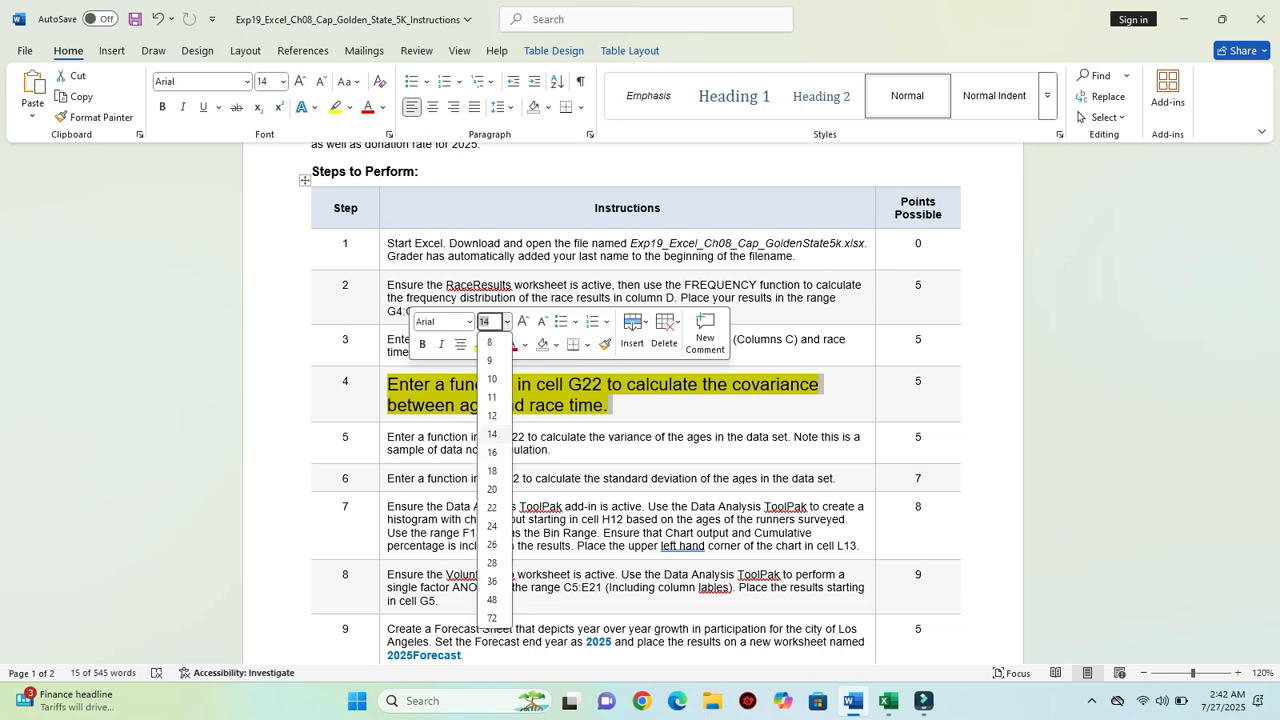
left_click(489, 360)
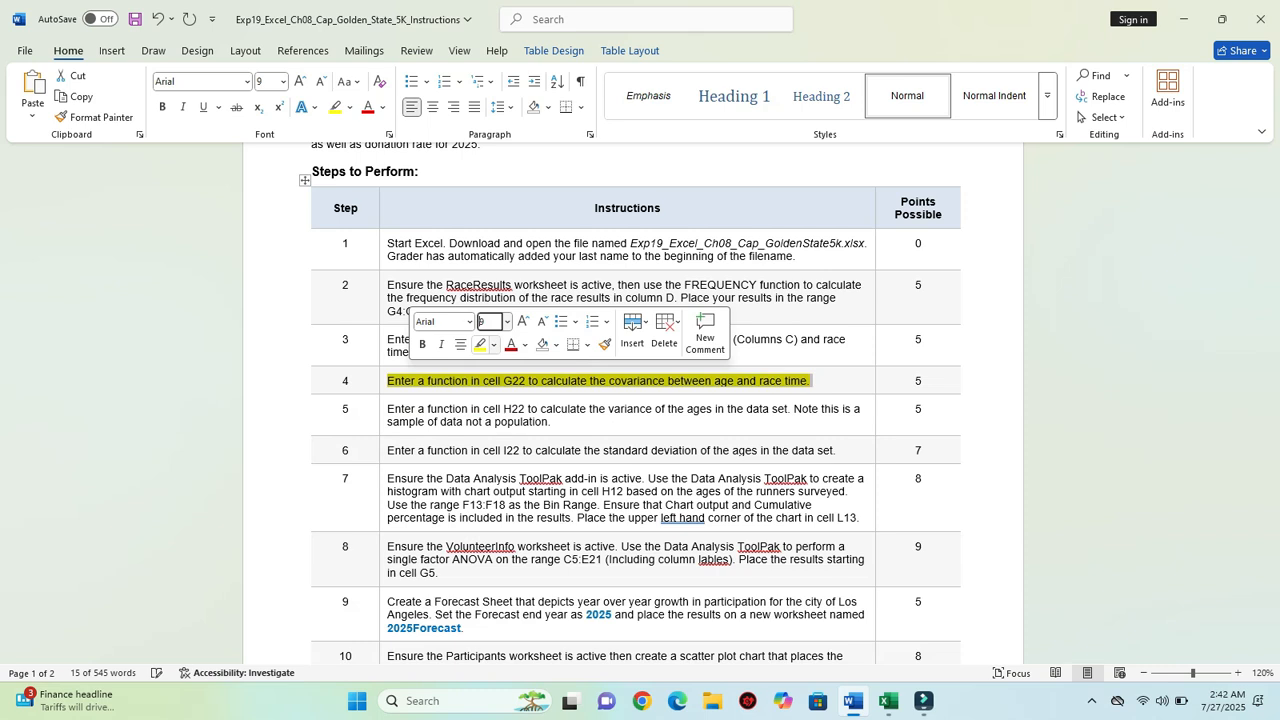
left_click(493, 344)
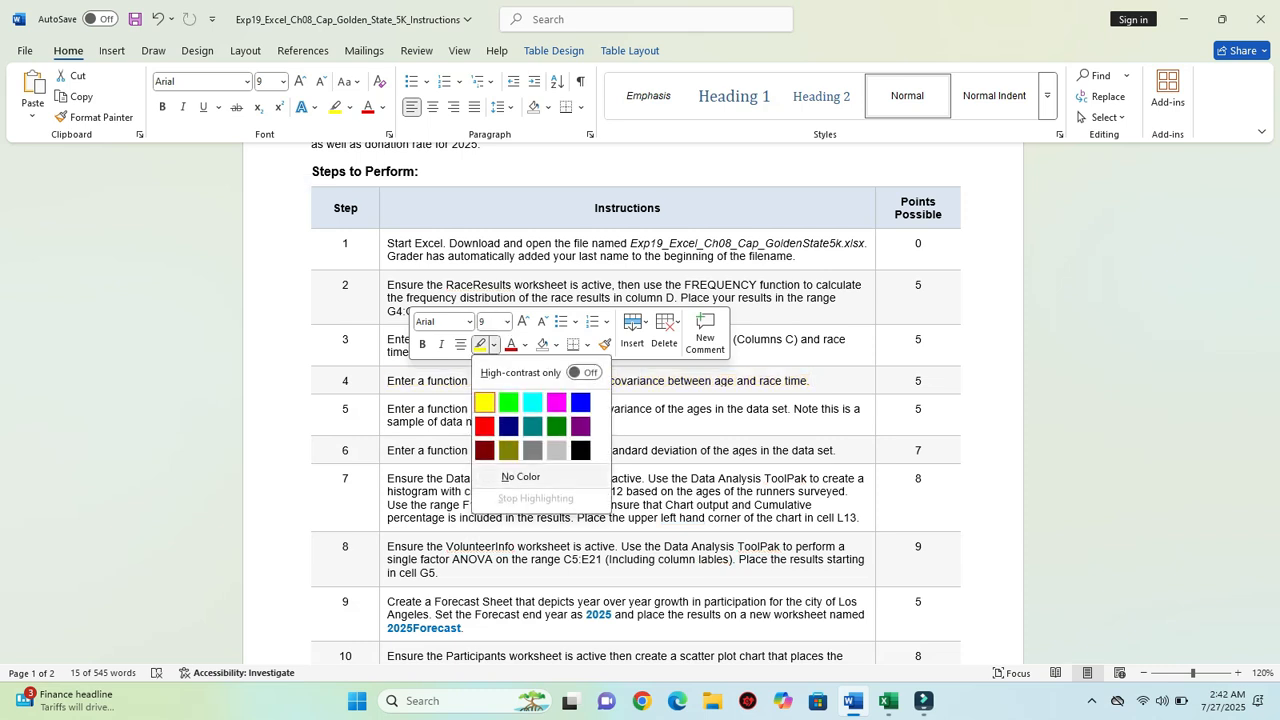
left_click(521, 477)
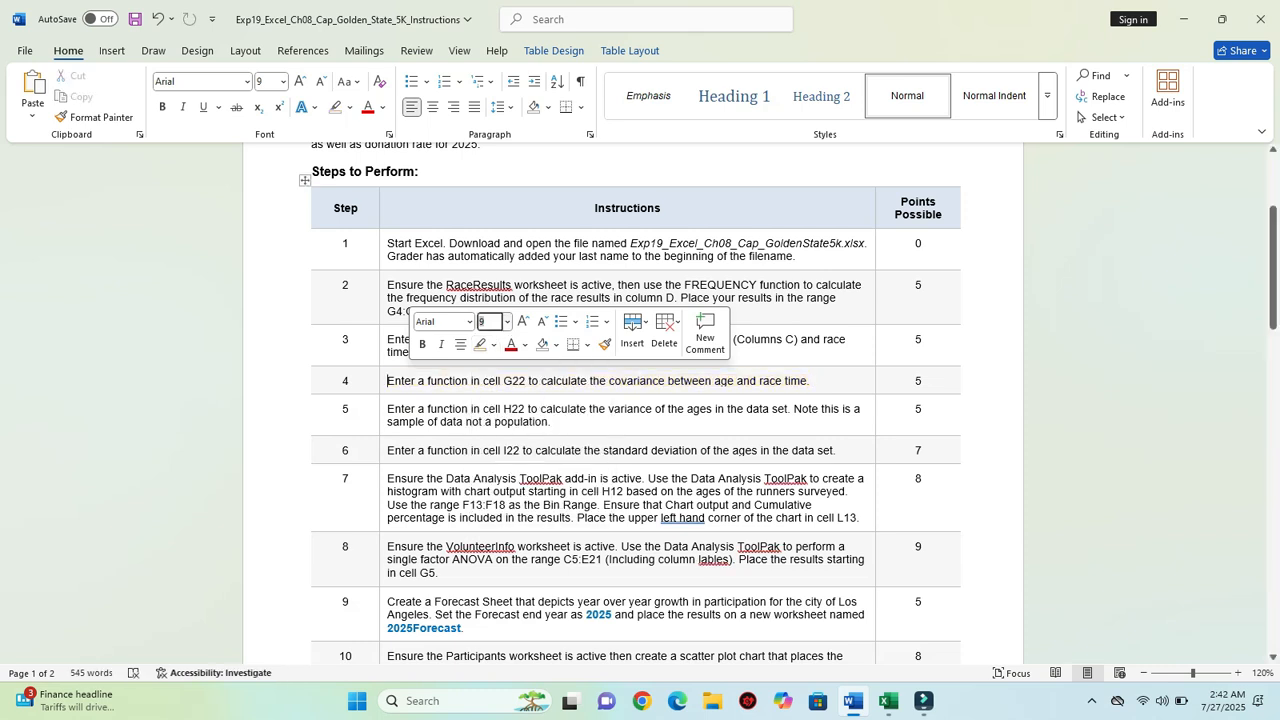
Enlarge the step 5 instruction text in the table to 14 pt and highlight it in yellow.
left_click_drag(387, 409, 549, 422)
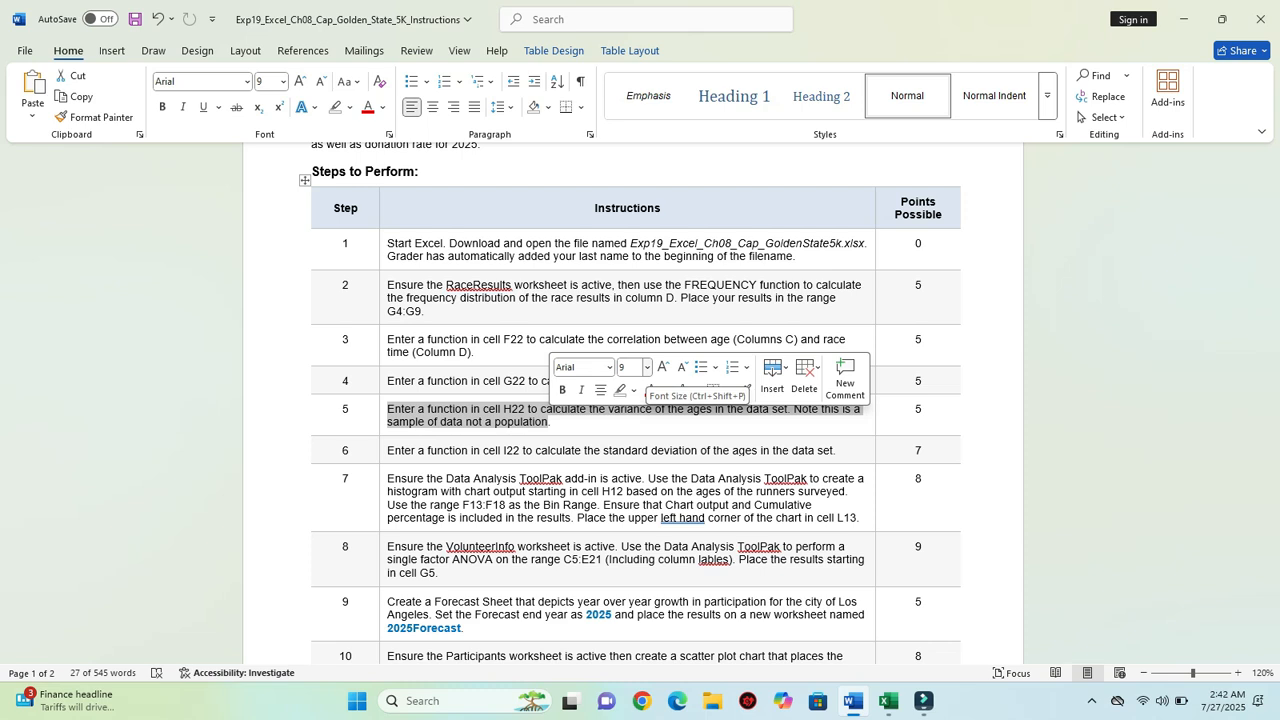
left_click(647, 367)
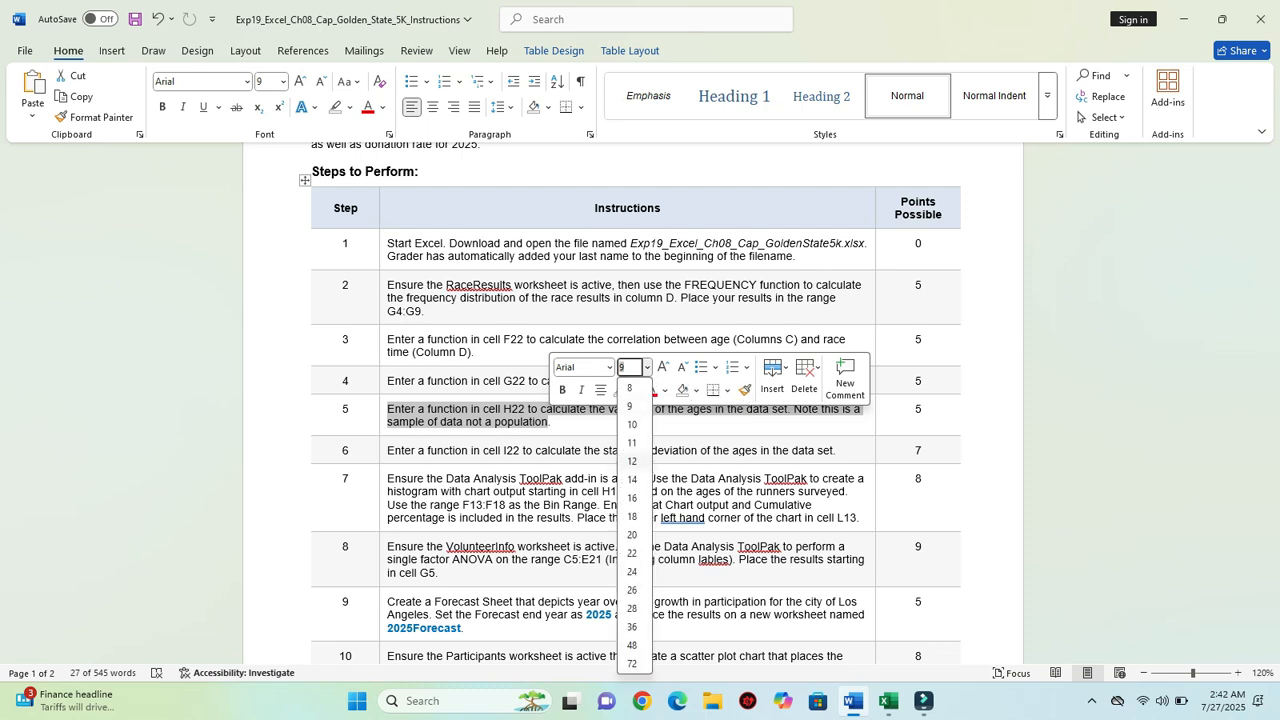
left_click(631, 479)
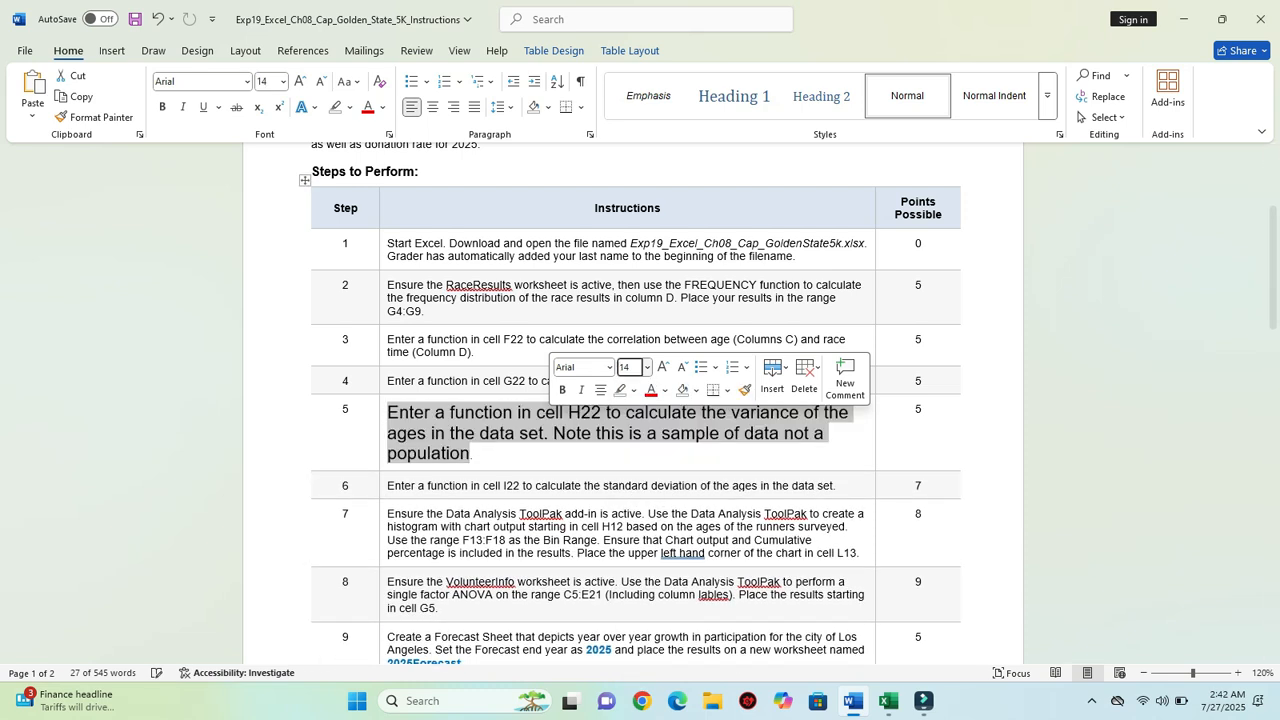
left_click(633, 390)
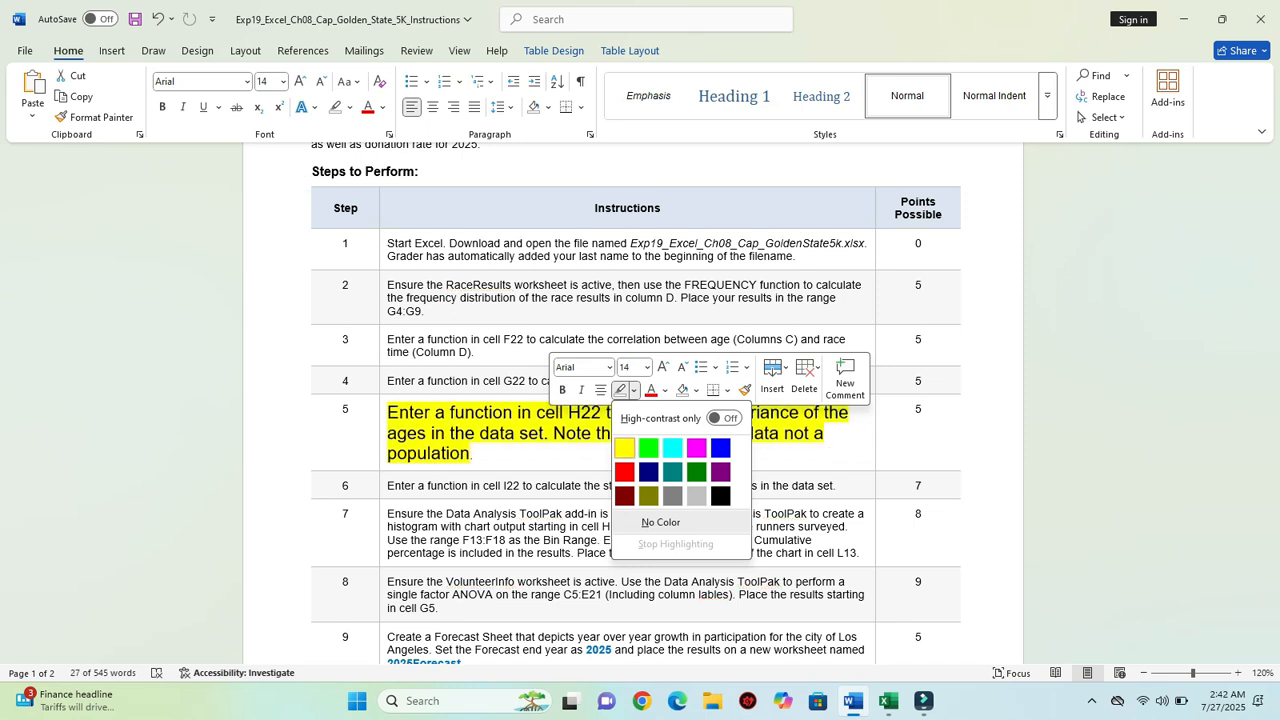
left_click(624, 447)
left_click(350, 410)
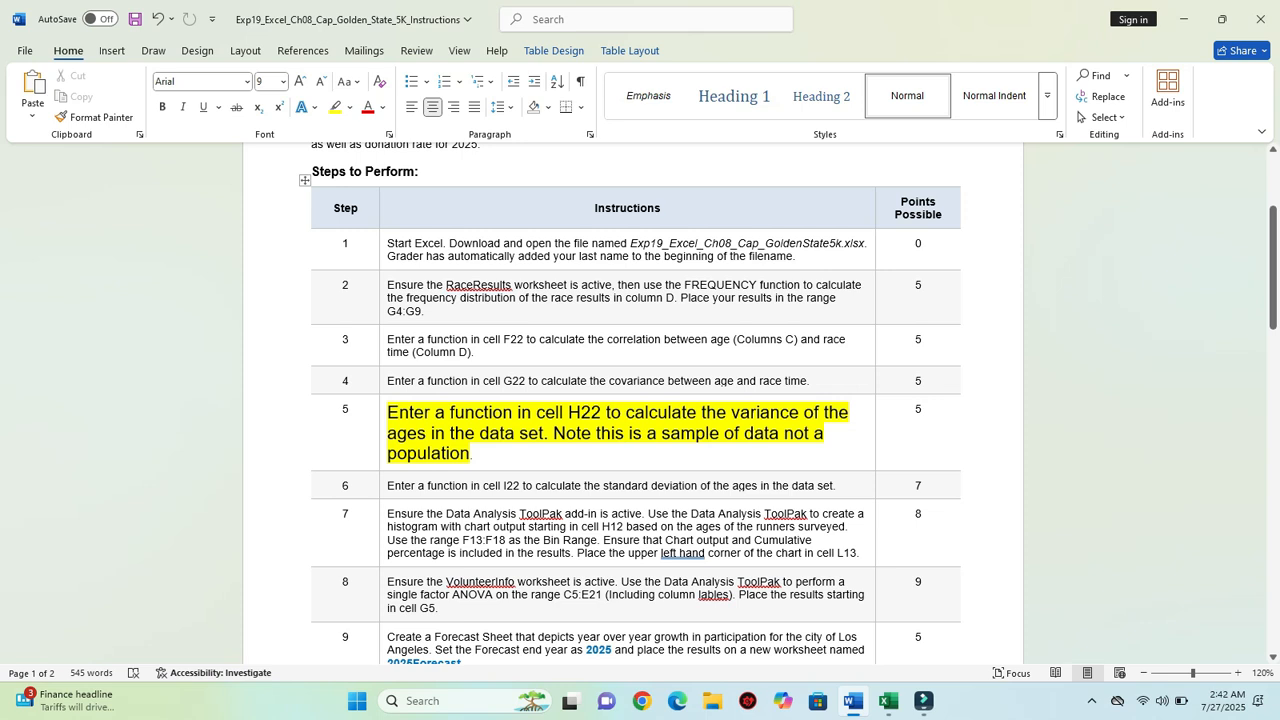
Check the target cell and statistic named in step 5, then switch to Excel and start a VAR.S function in H22 with its function arguments open.
left_click_drag(601, 412, 568, 412)
left_click_drag(731, 412, 799, 412)
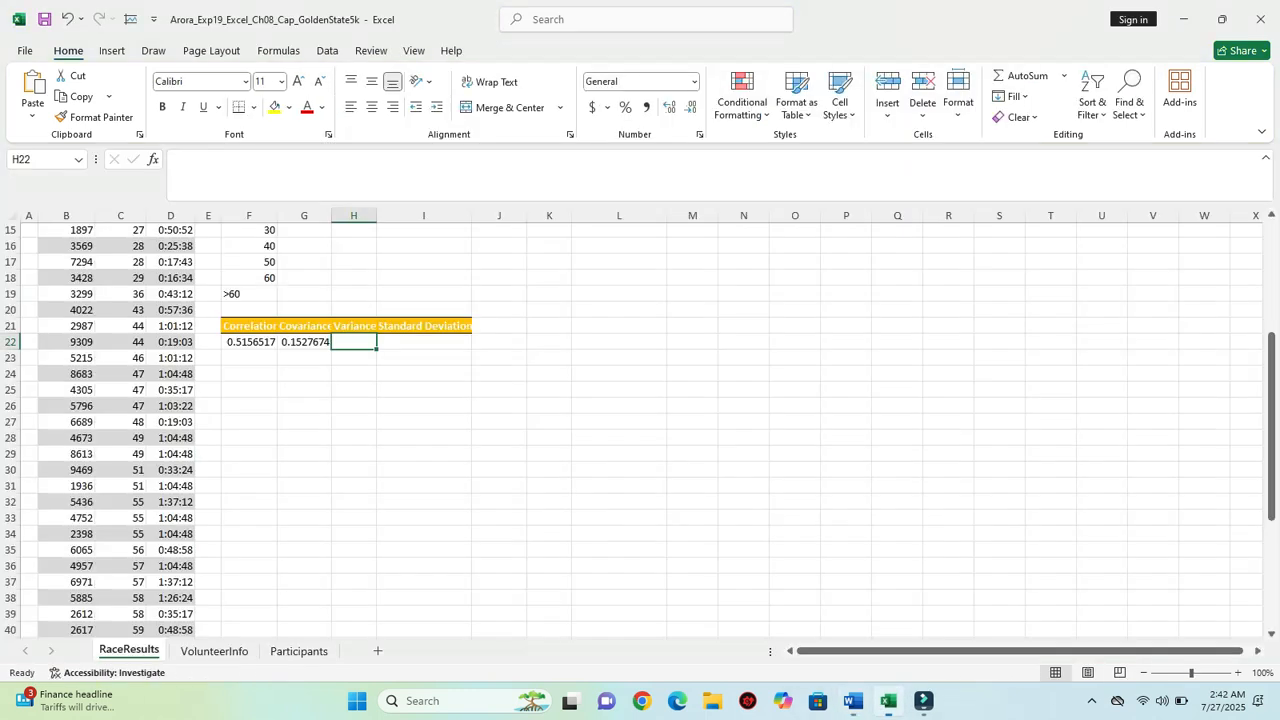
left_click(888, 700)
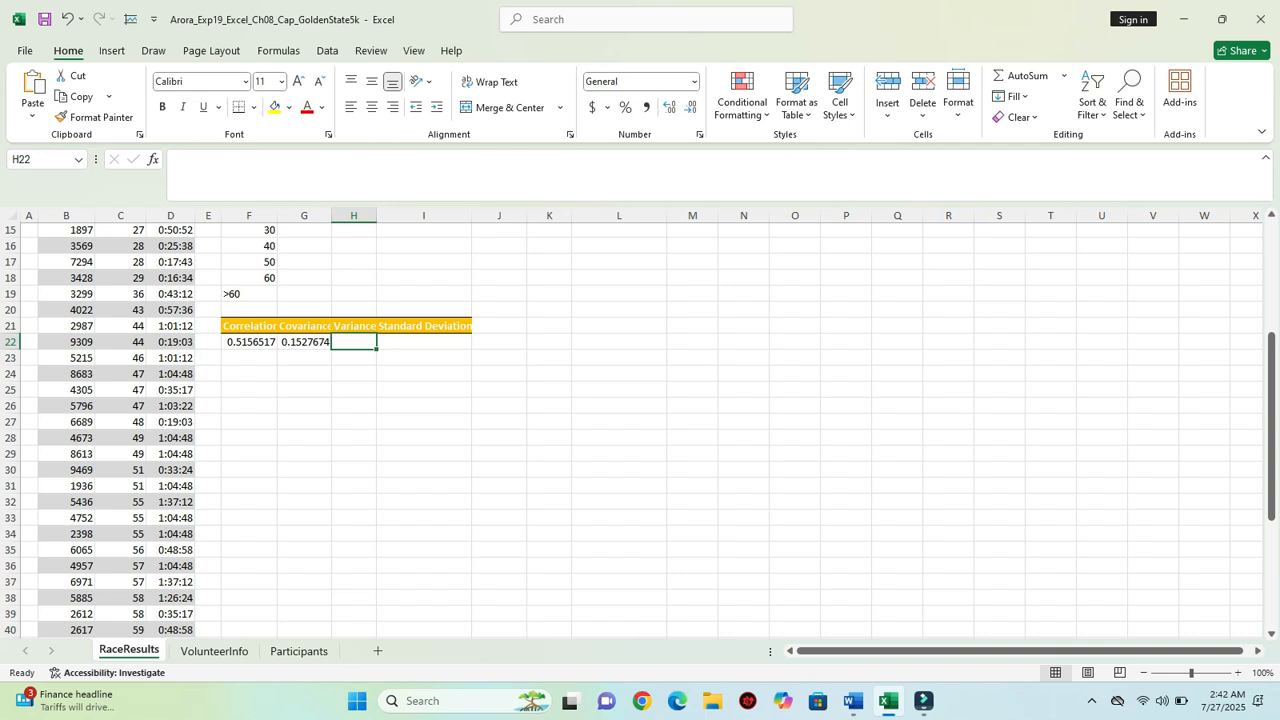
type("=")
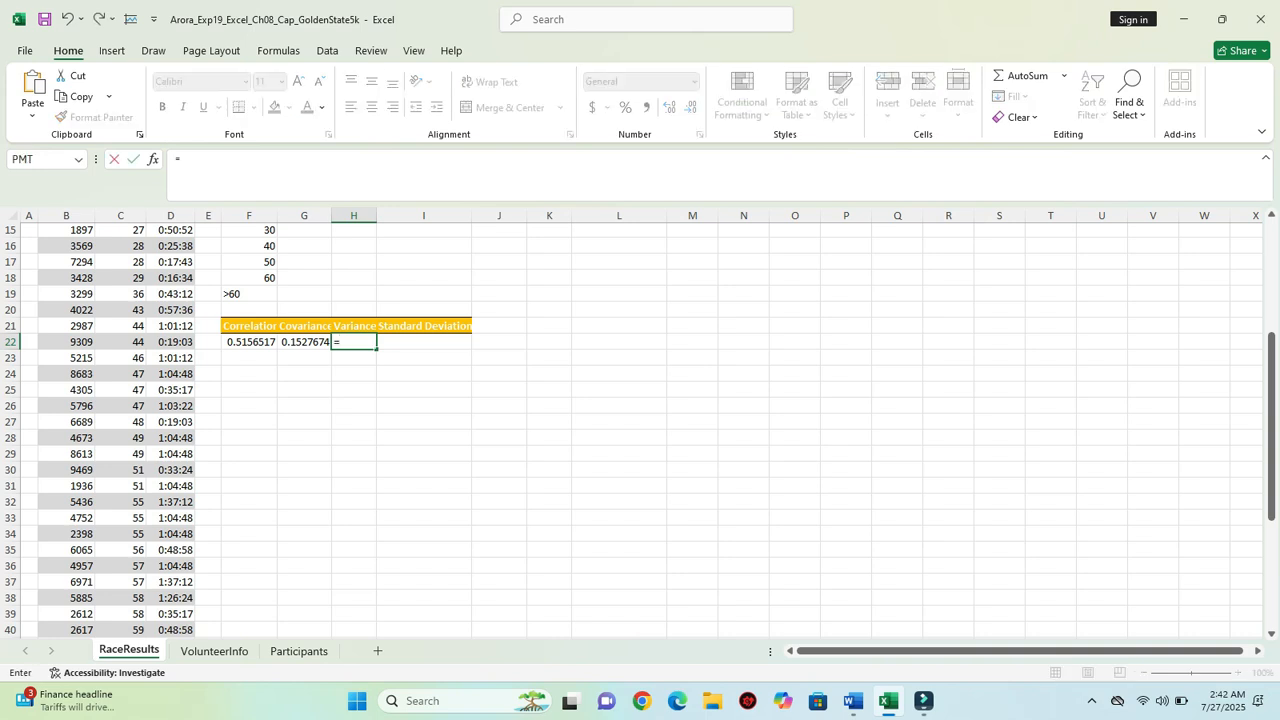
type("var")
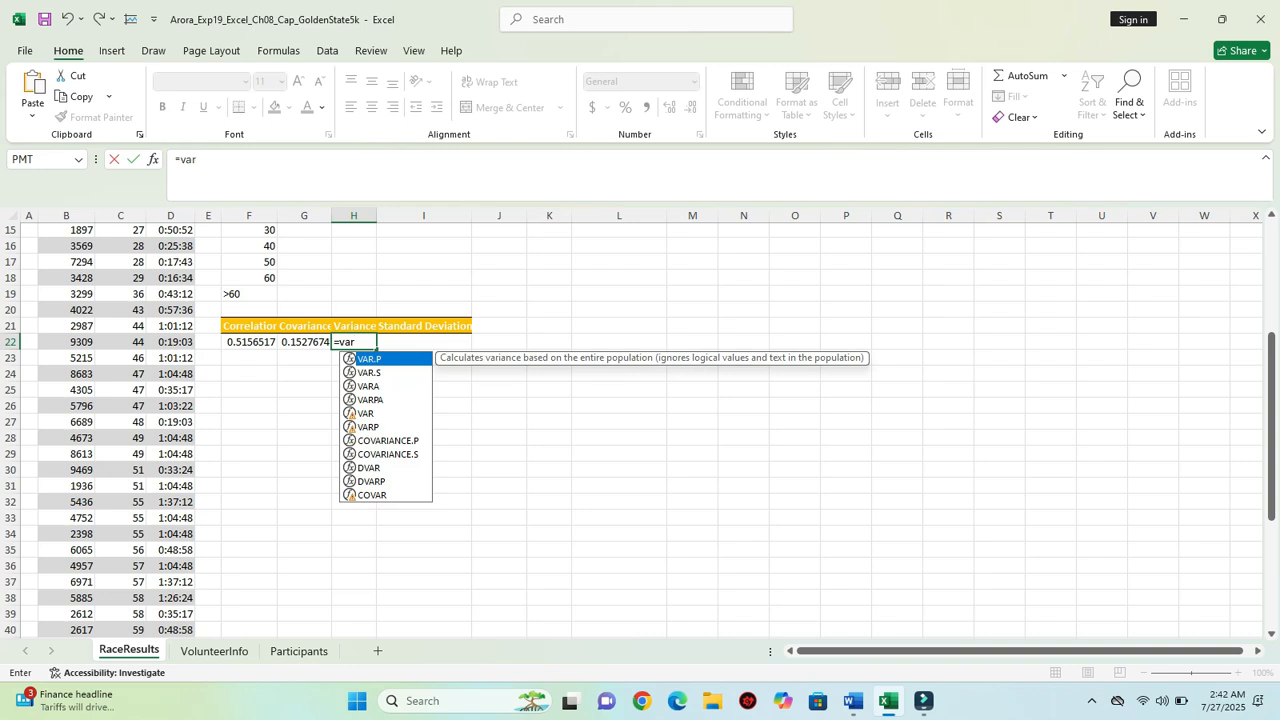
type("i")
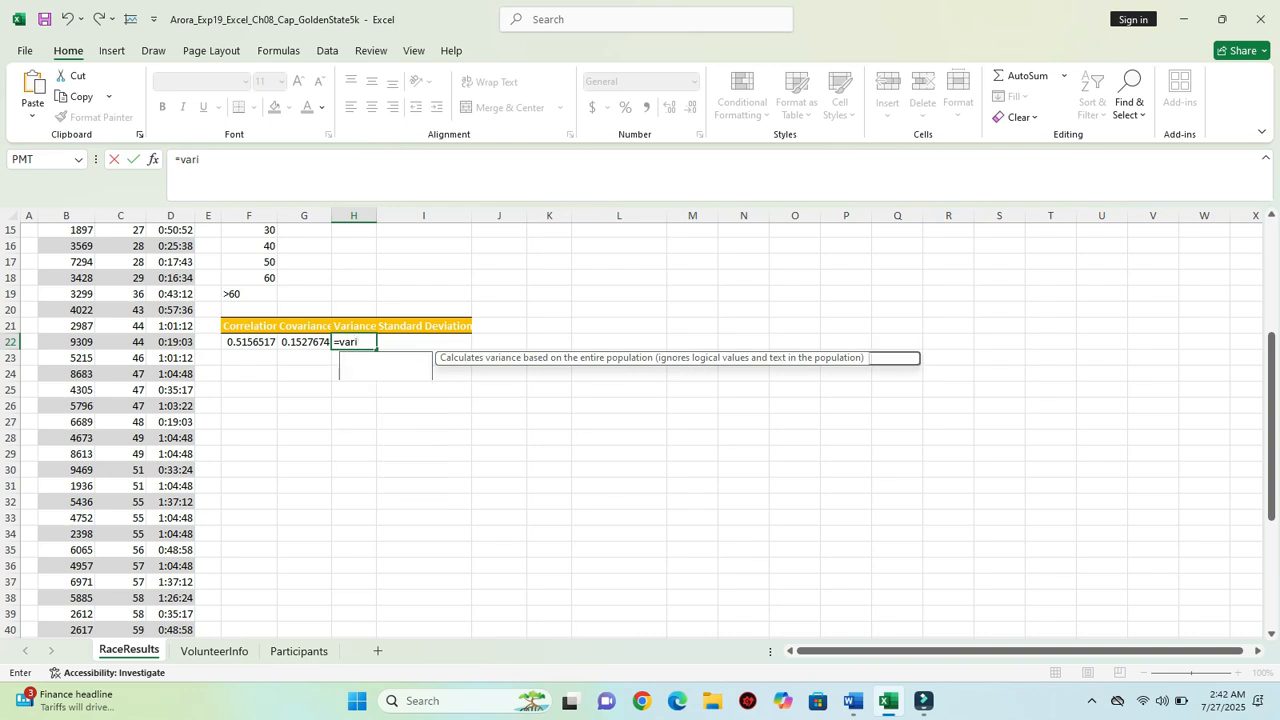
key("BackSpace")
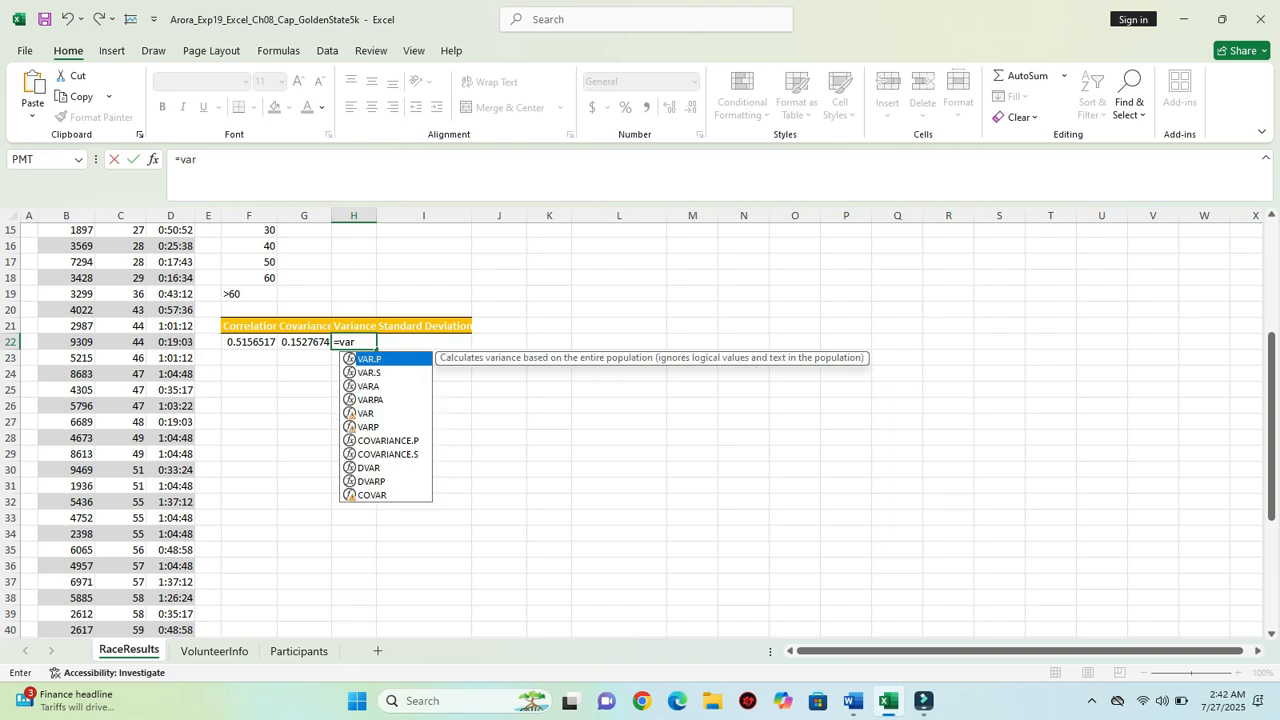
key("Down")
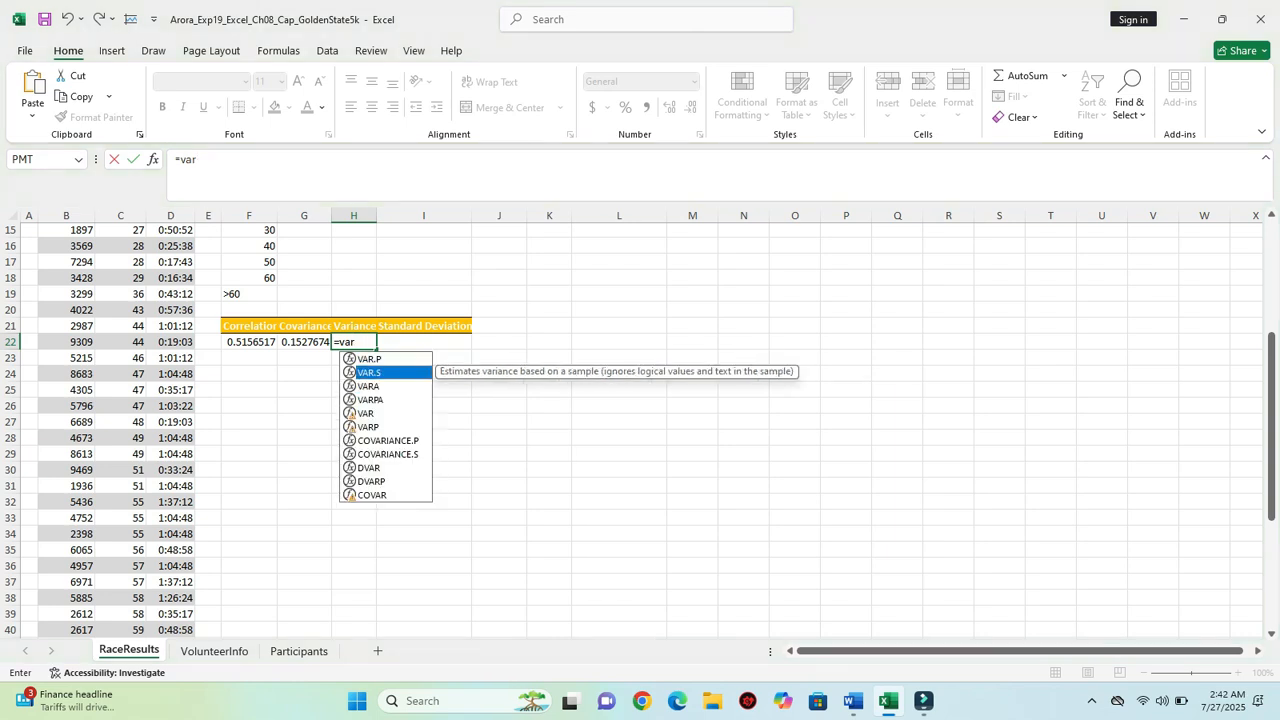
key("Tab")
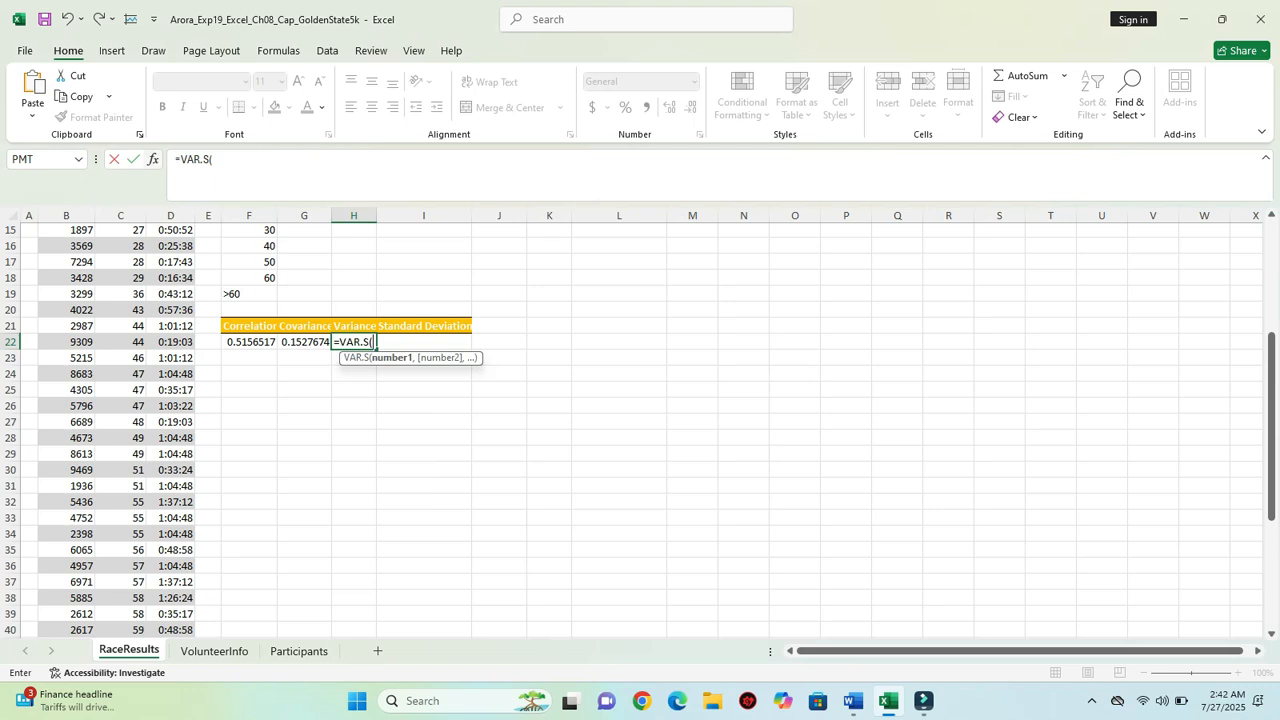
key("ctrl+a")
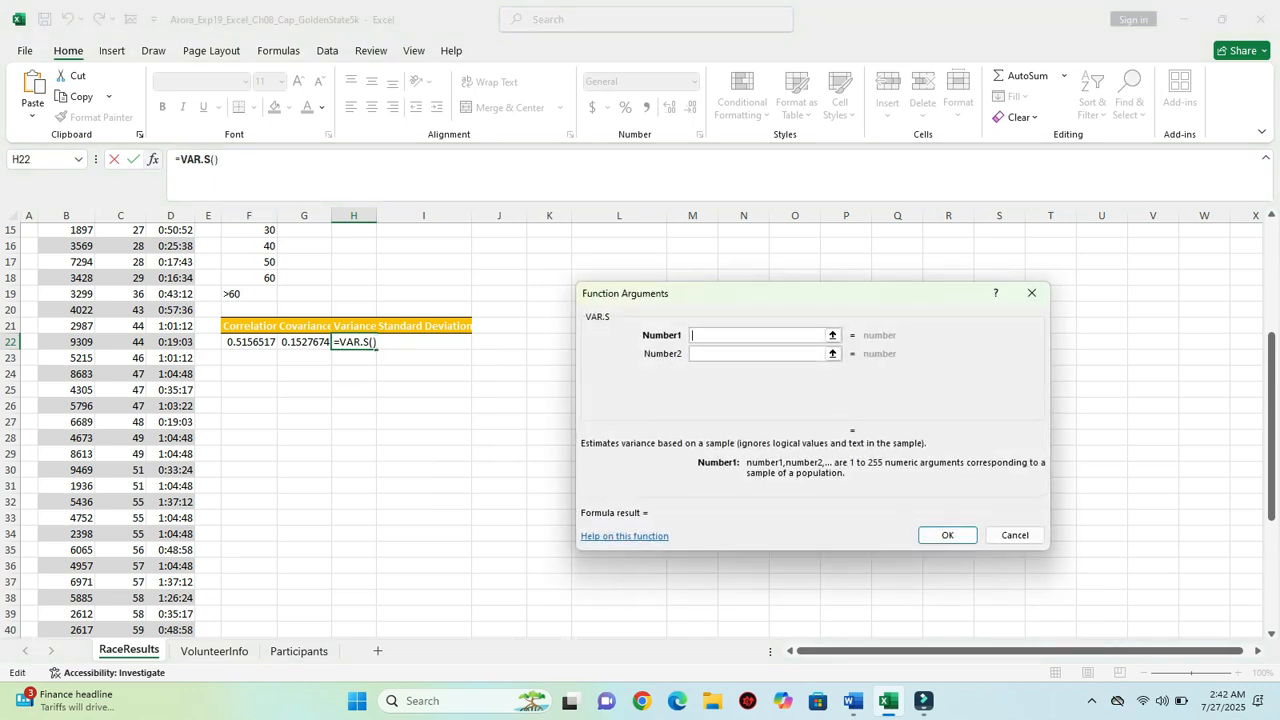
Recheck the step 5 instruction in Word and complete the VAR.S function in Excel with the ages in C4:C53 as Number1.
scroll(285, 430, "up", 5)
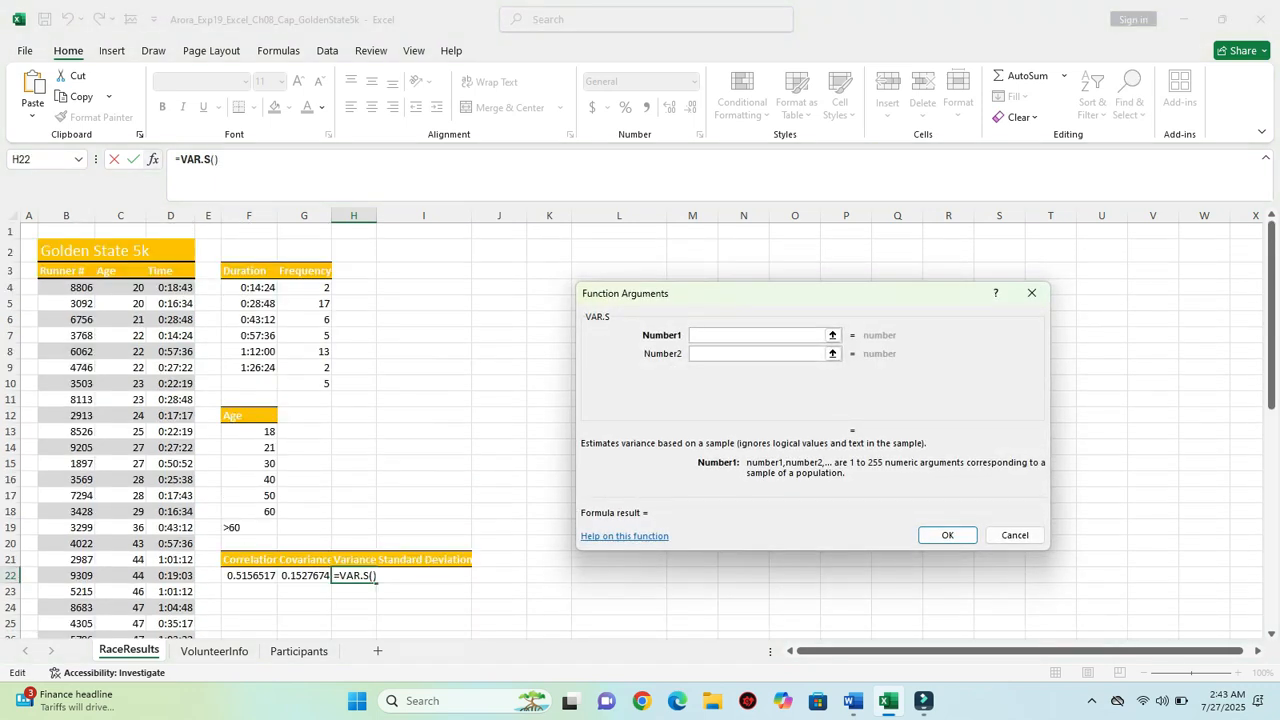
left_click(853, 701)
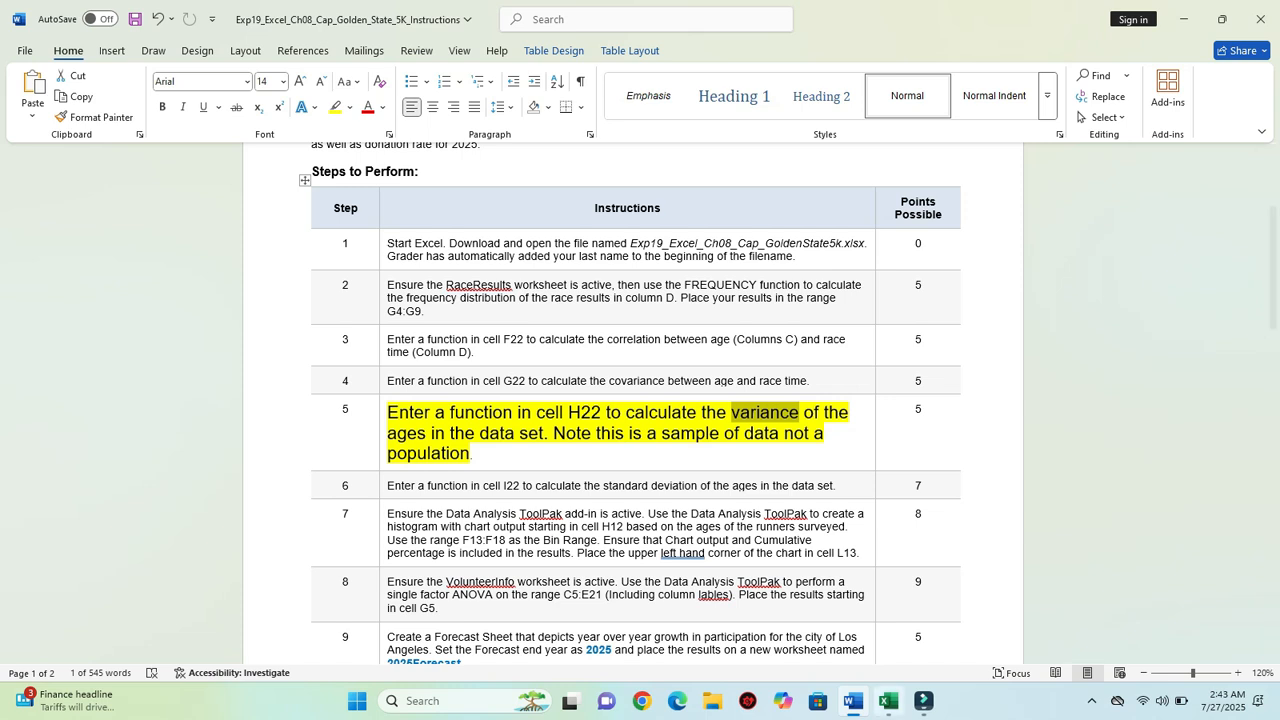
left_click(887, 701)
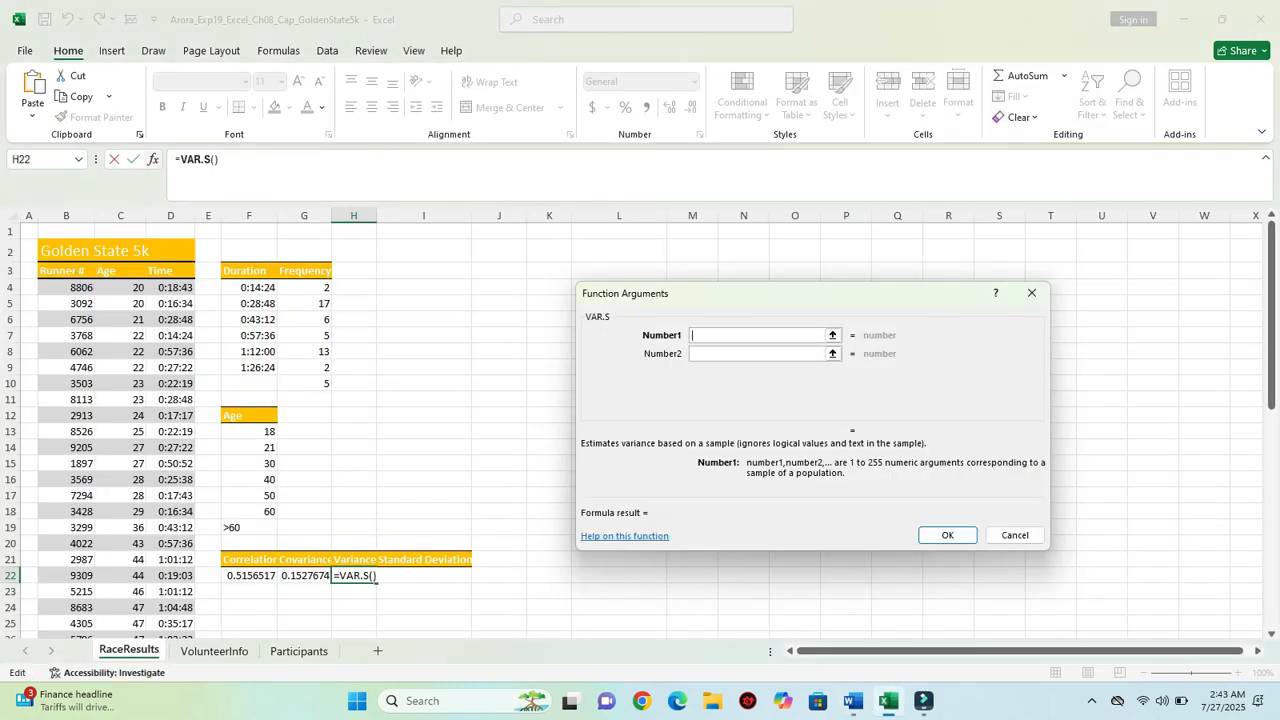
left_click_drag(120, 287, 140, 567)
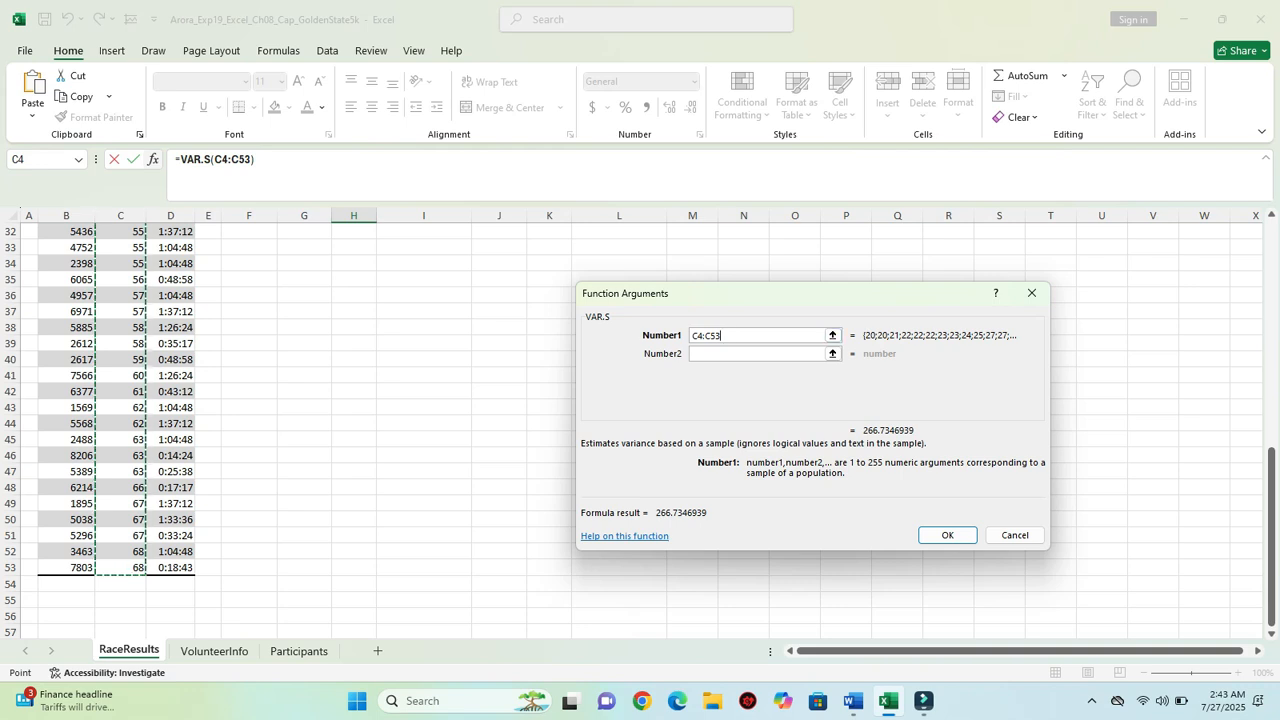
key("Return")
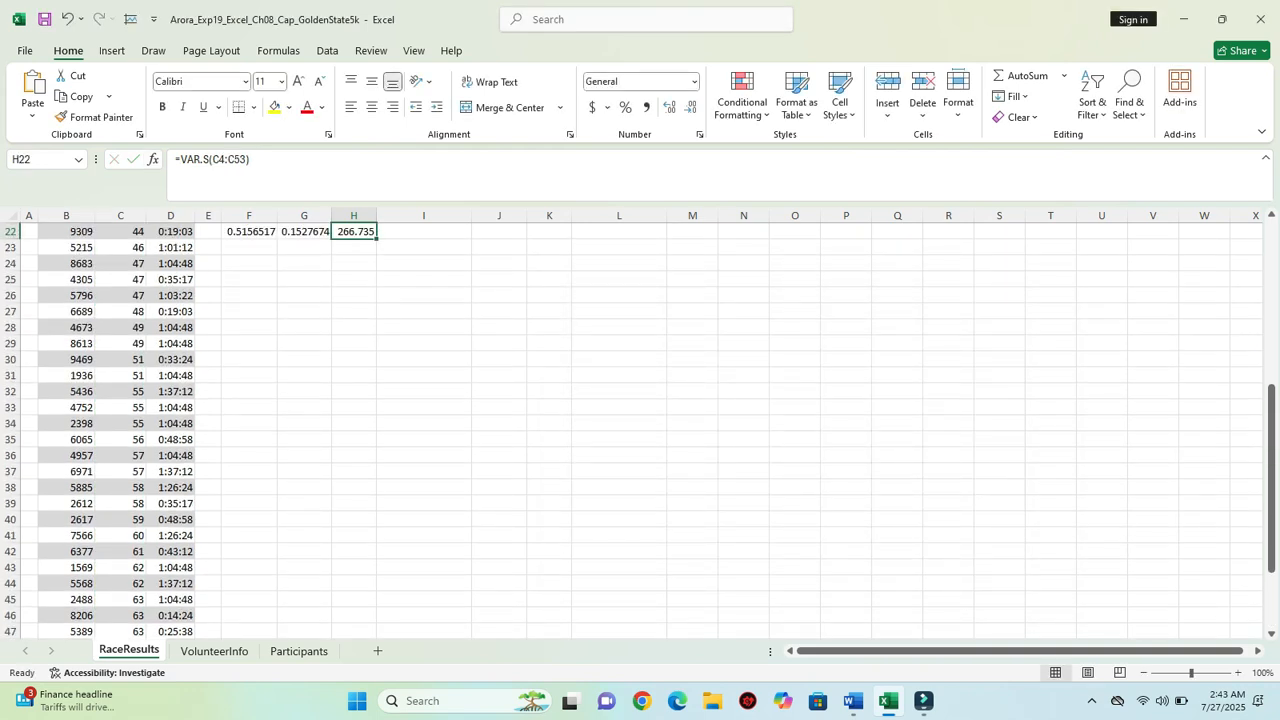
Review the covariance formula in G22, the Variance heading in H21 and the variance formula in H22.
scroll(640, 430, "up", 2)
scroll(640, 430, "down", 9)
scroll(640, 430, "up", 7)
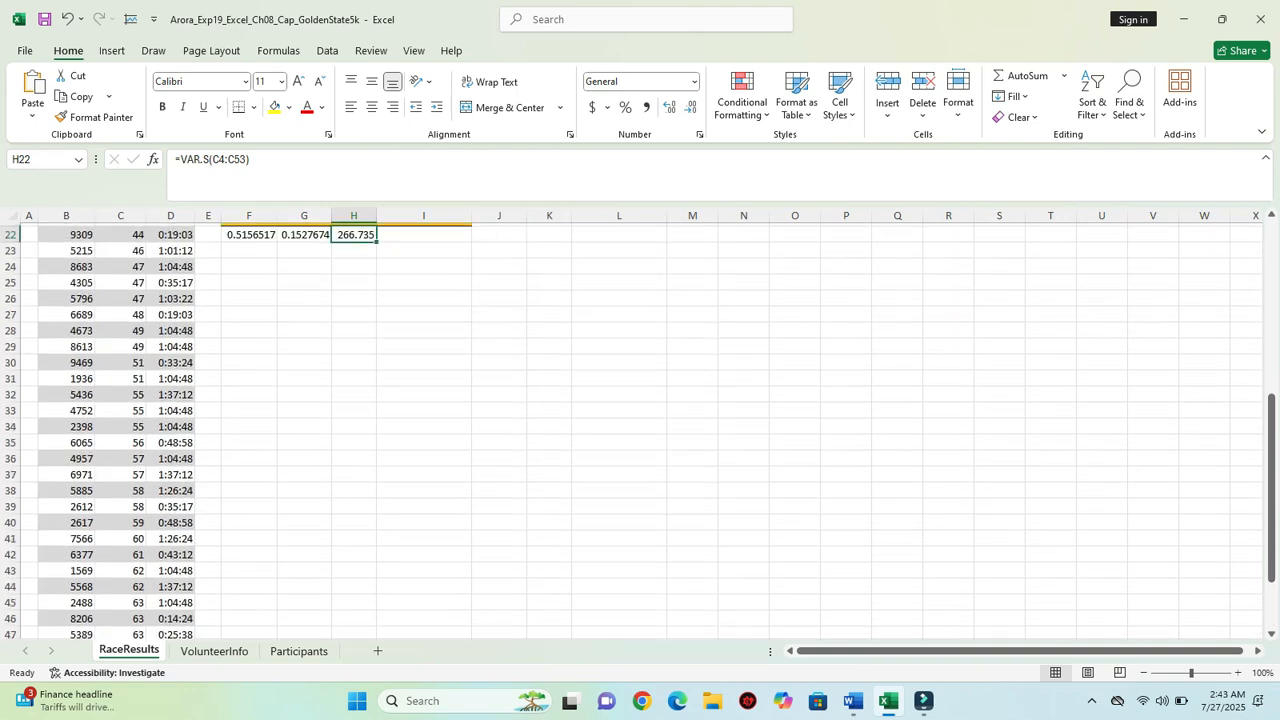
scroll(640, 430, "up", 3)
left_click(304, 378)
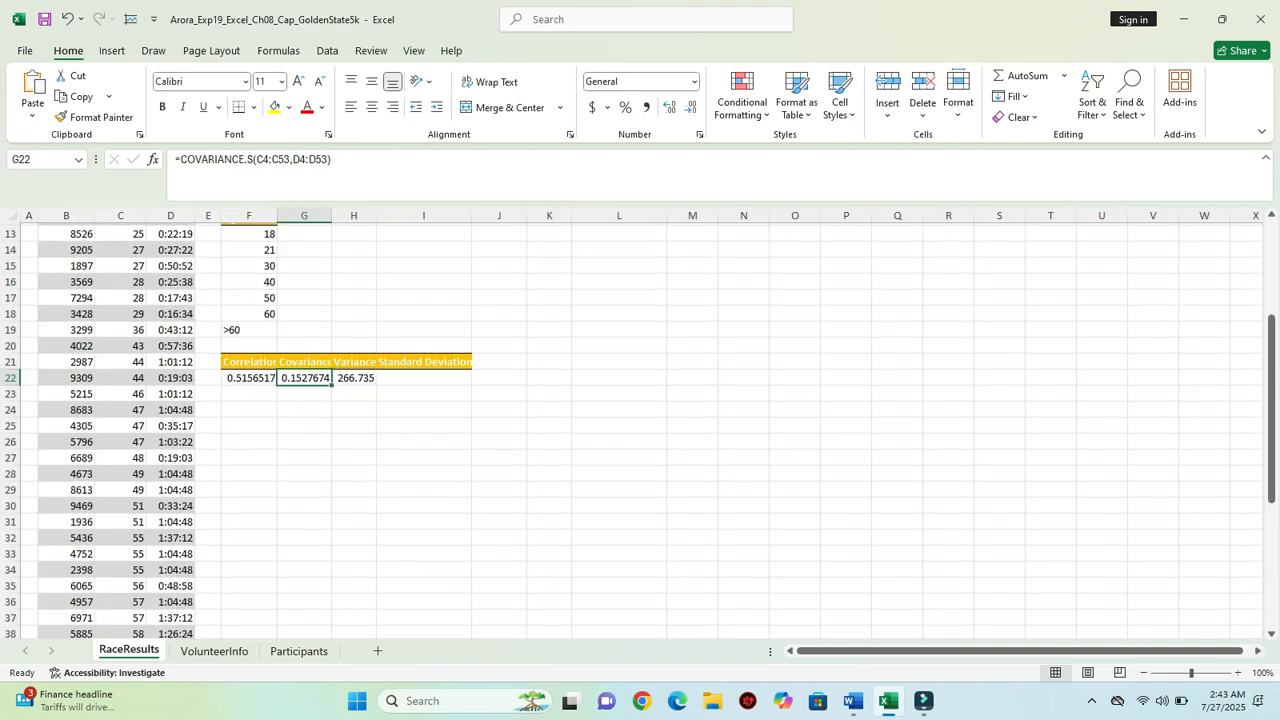
left_click(354, 378)
left_click(354, 362)
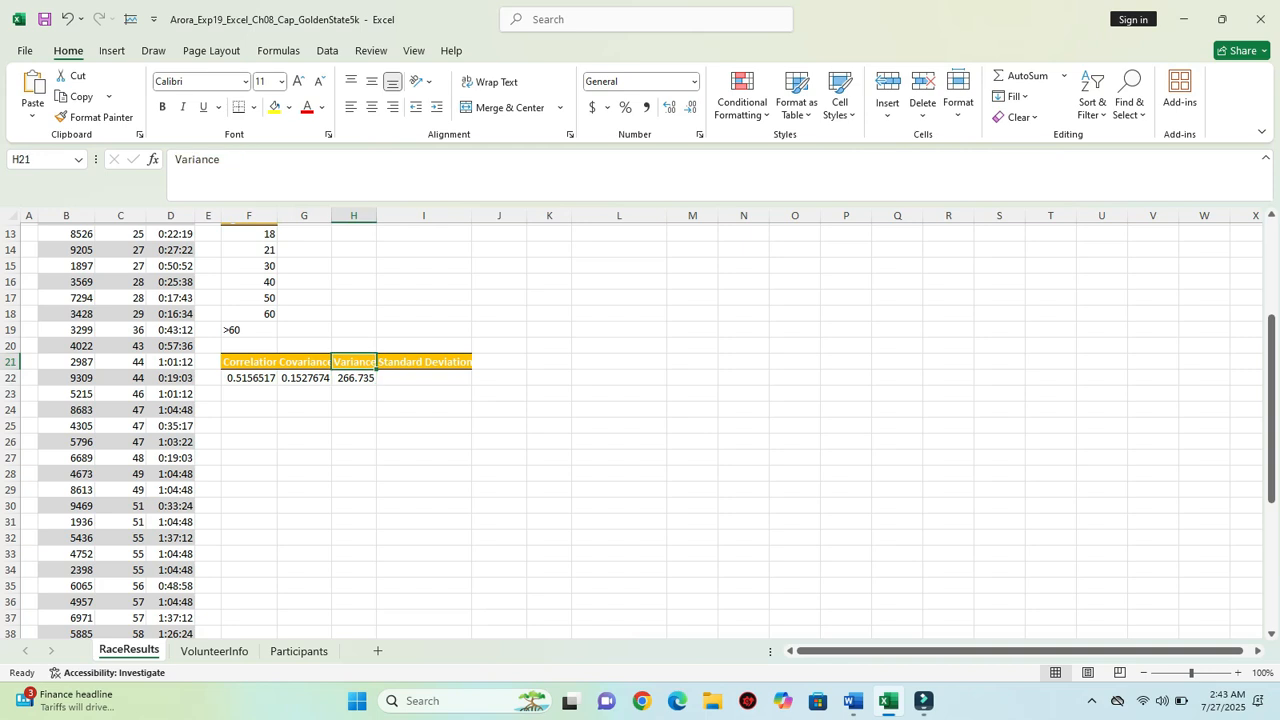
left_click(354, 378)
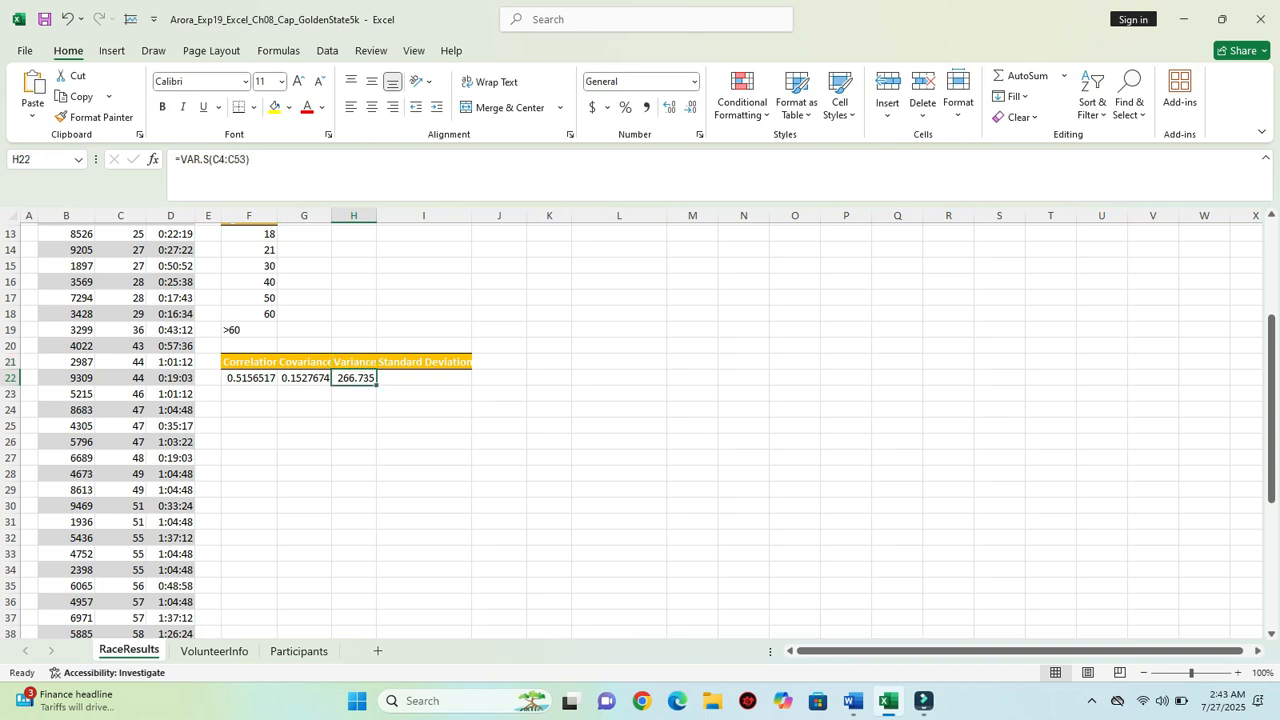
Switch to Word and return the step 5 instruction text to 9 pt without highlighting.
left_click(852, 700)
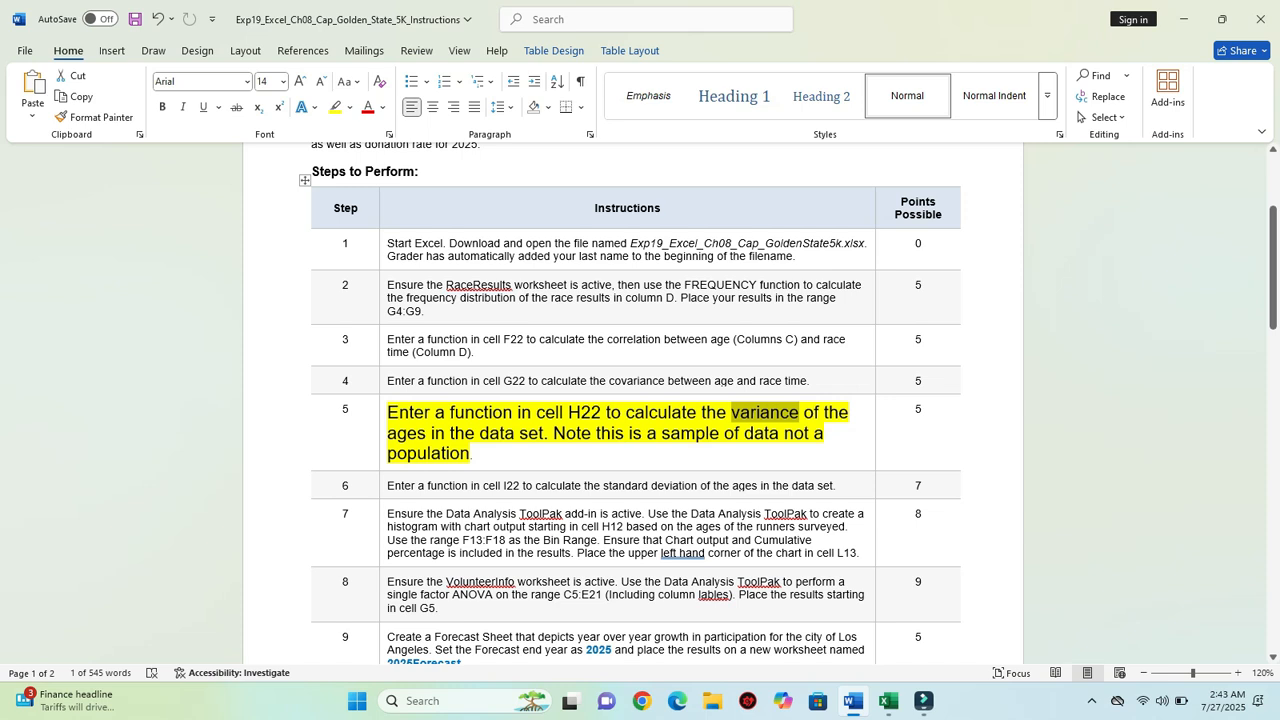
triple_click(435, 433)
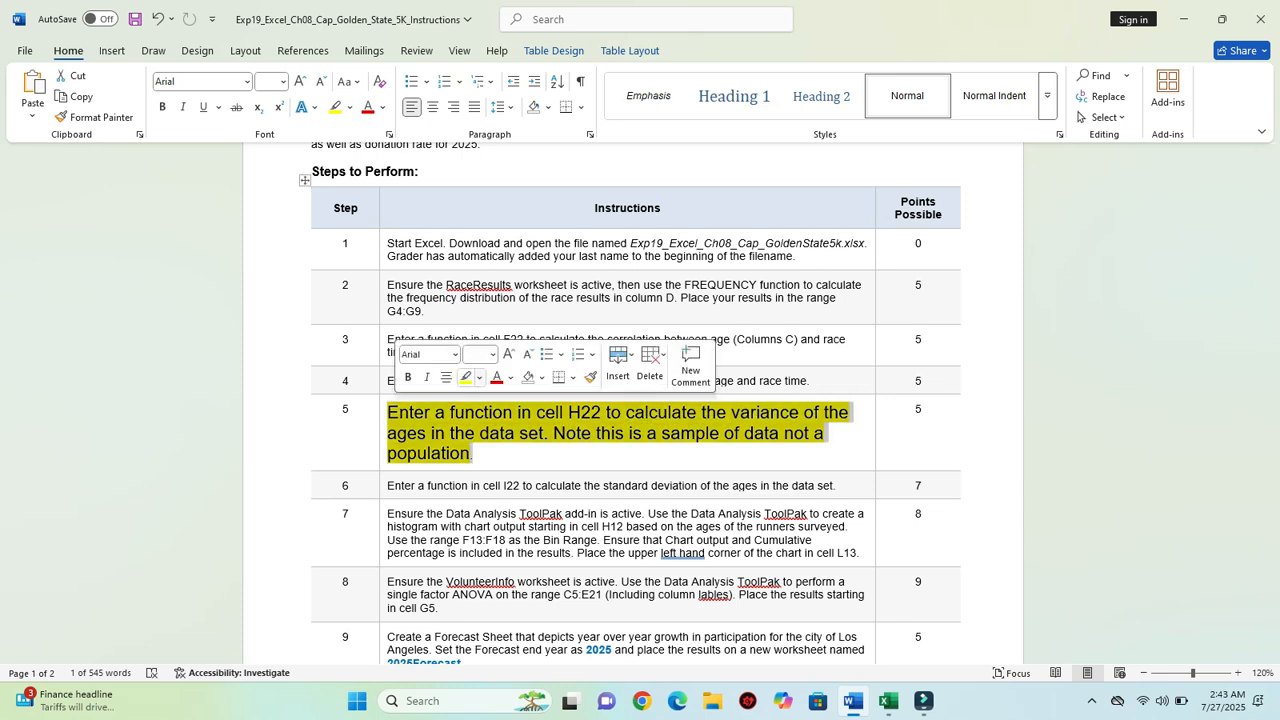
left_click(492, 354)
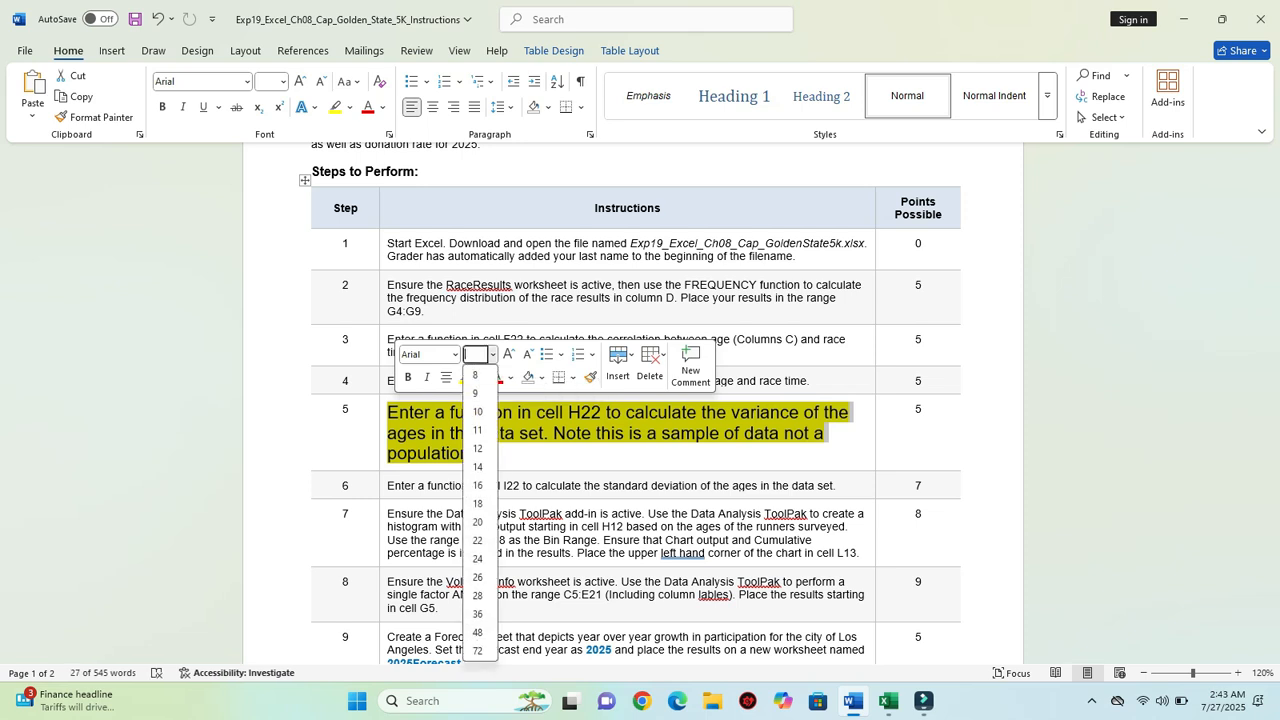
left_click(475, 393)
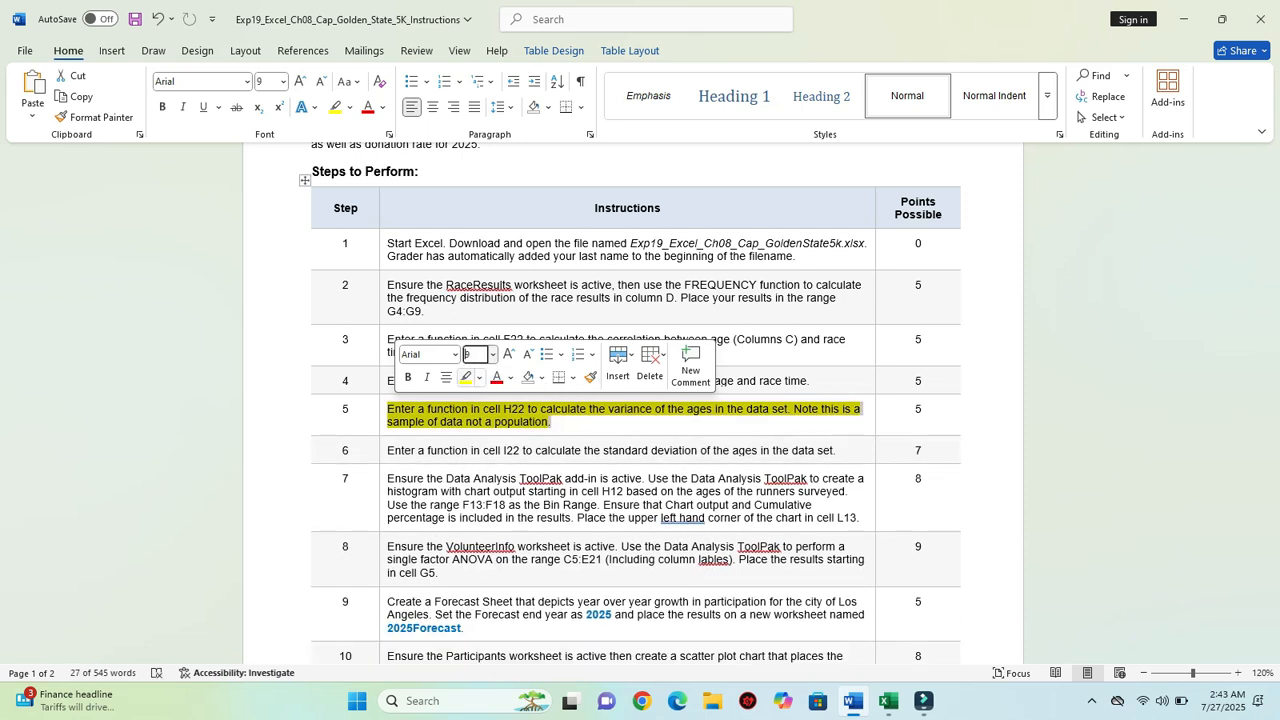
left_click(466, 377)
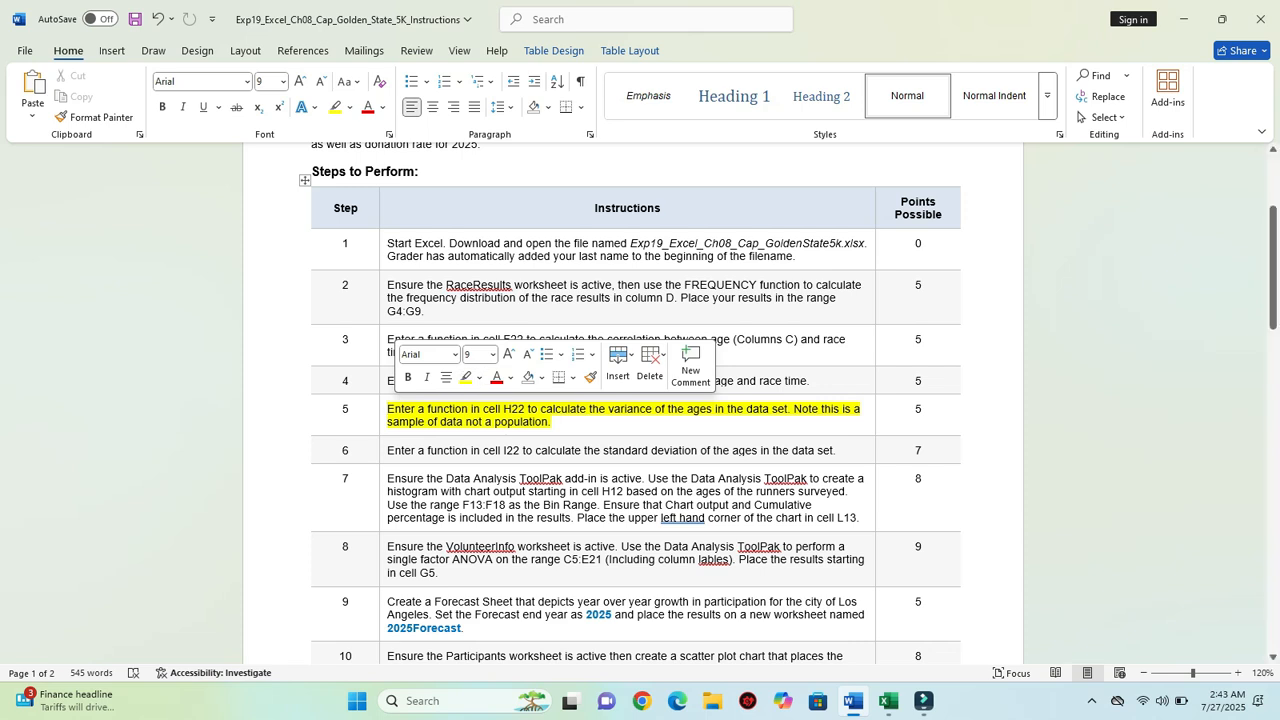
left_click_drag(388, 409, 552, 421)
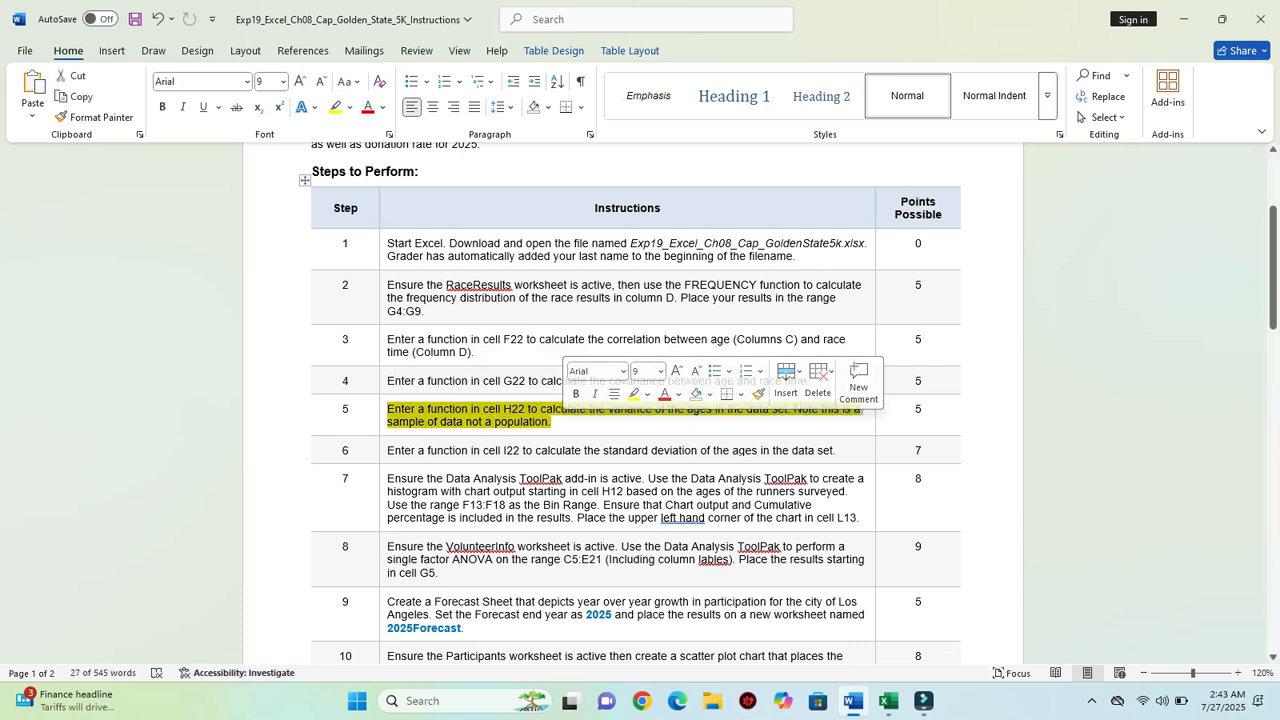
left_click(634, 394)
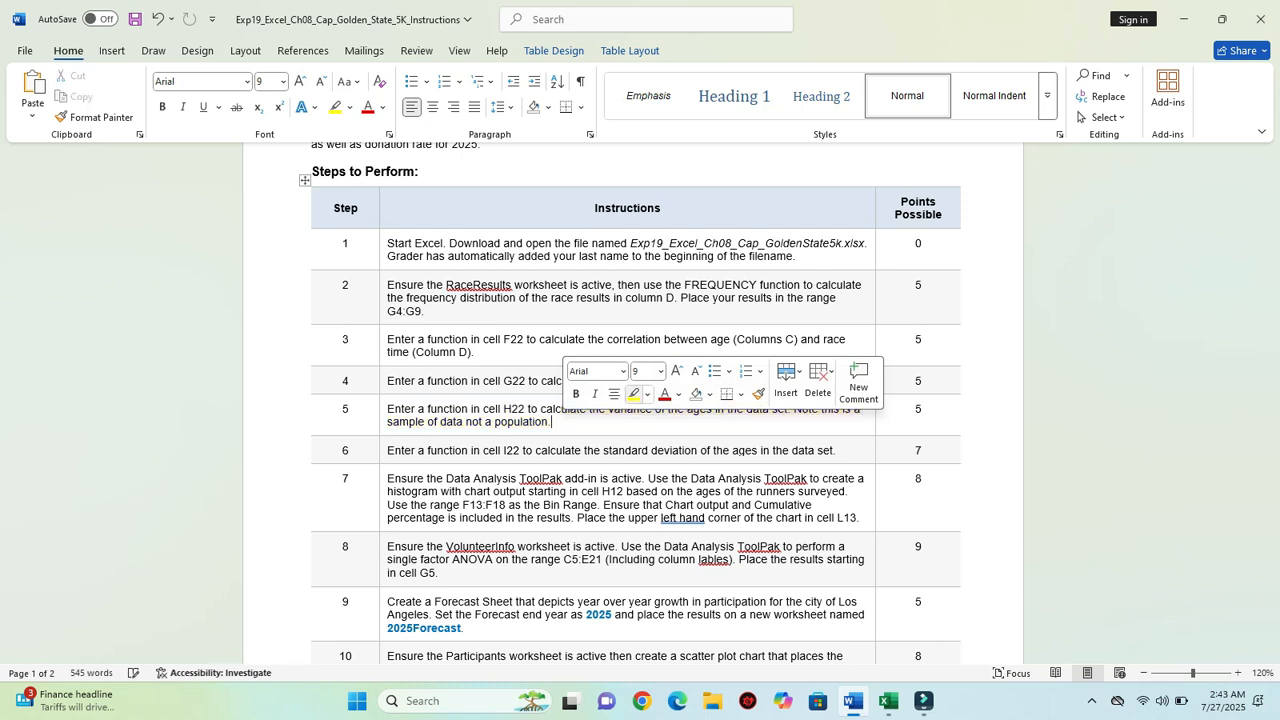
Enlarge the step 6 instruction text in the table to 14 pt and highlight it in yellow.
left_click_drag(388, 450, 836, 450)
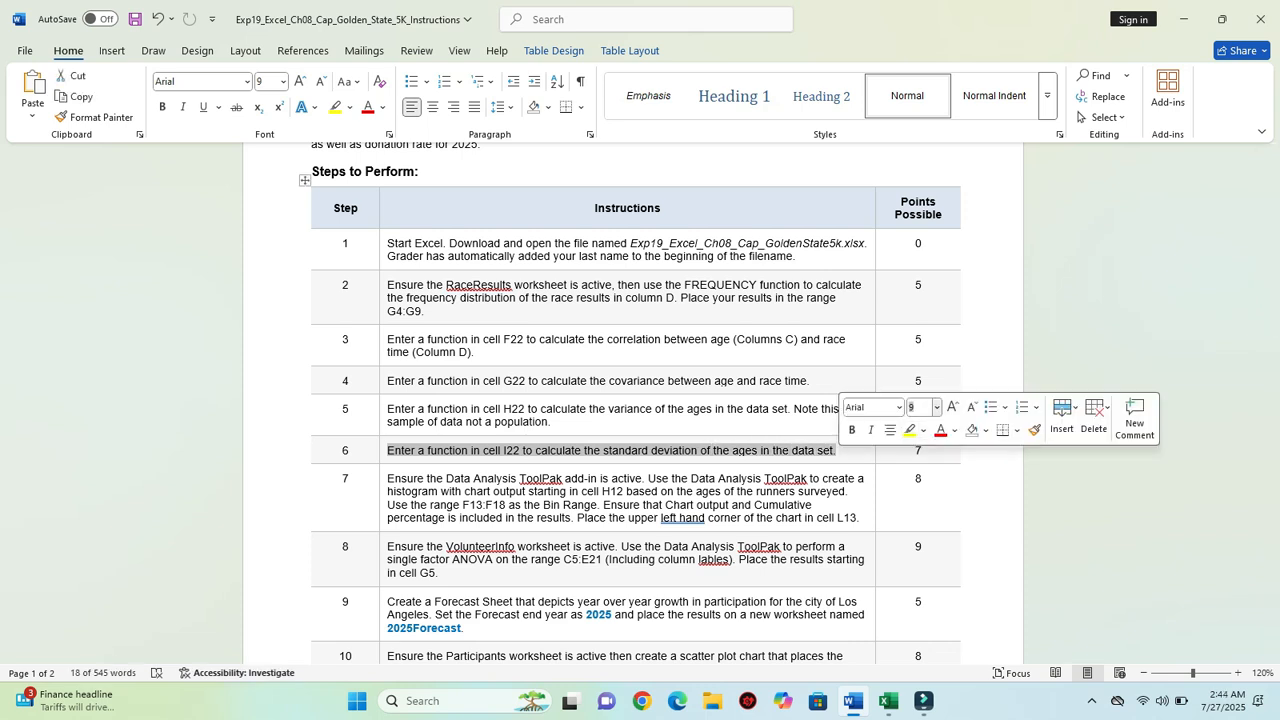
left_click(936, 407)
left_click(921, 202)
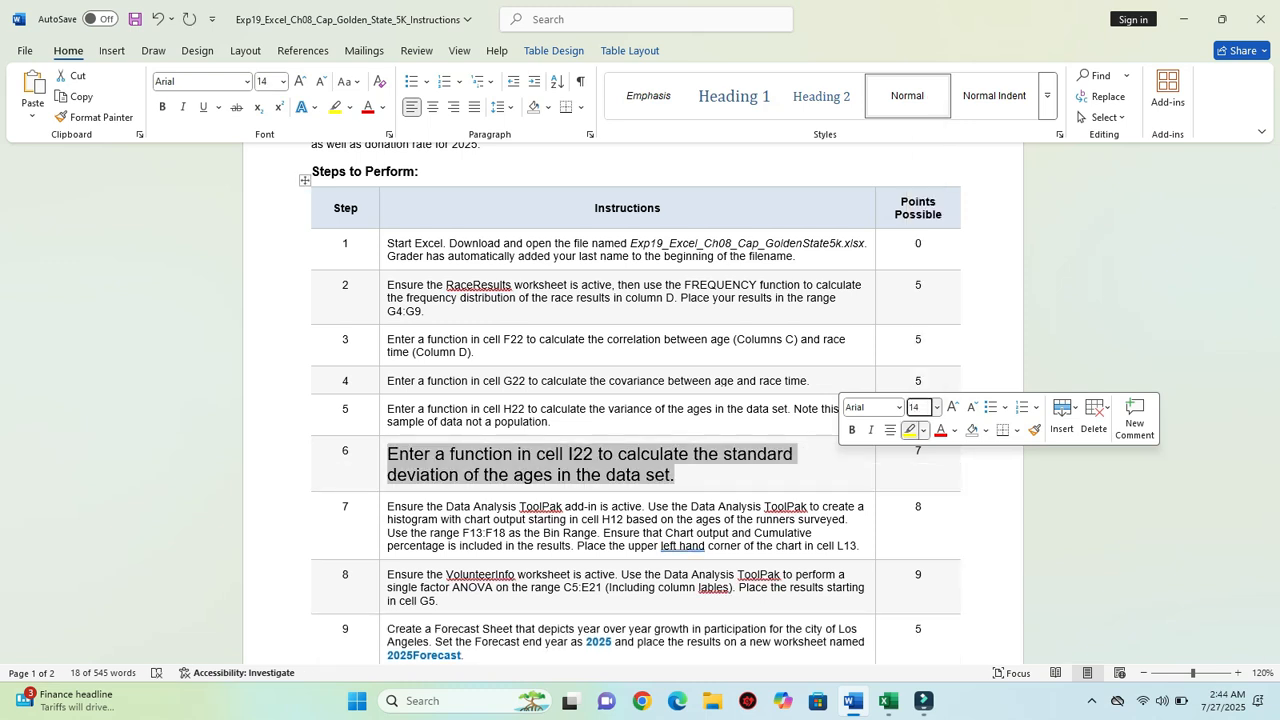
left_click(923, 430)
left_click(916, 488)
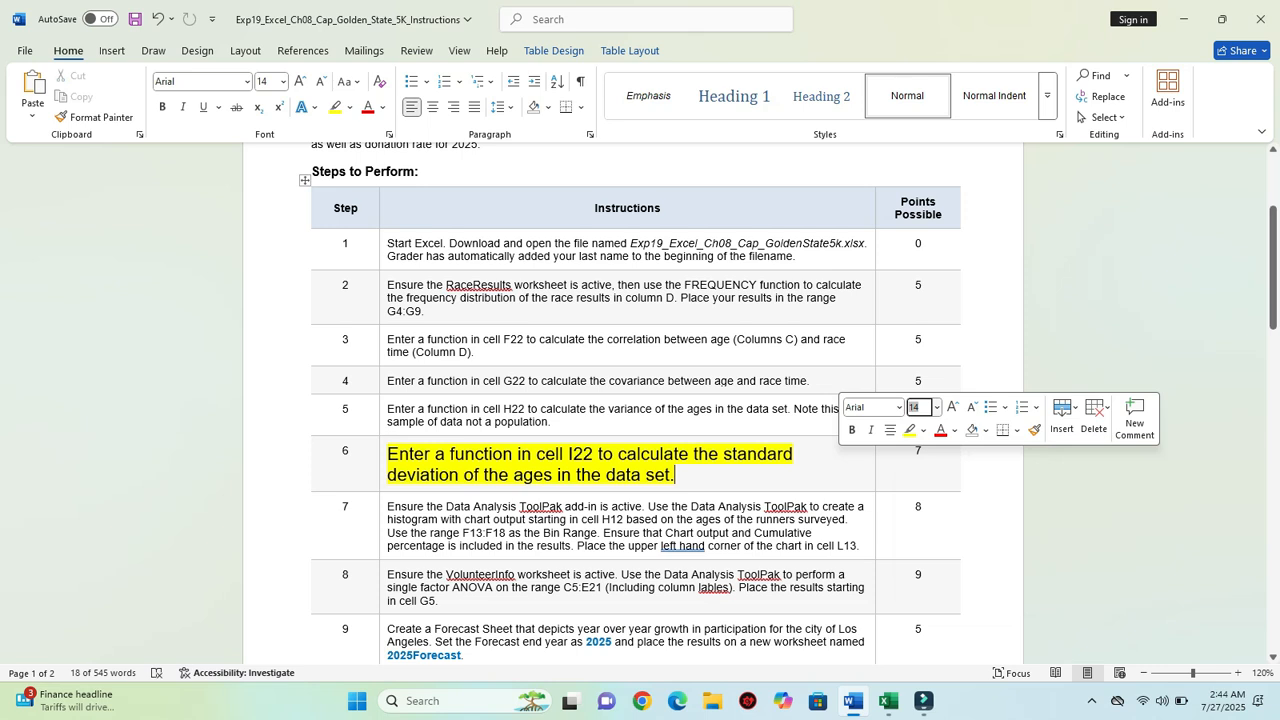
left_click(797, 455)
Mark I22 in the step 6 instruction and start a STDEV function in that Excel cell, opening its function arguments.
left_click_drag(569, 456, 594, 456)
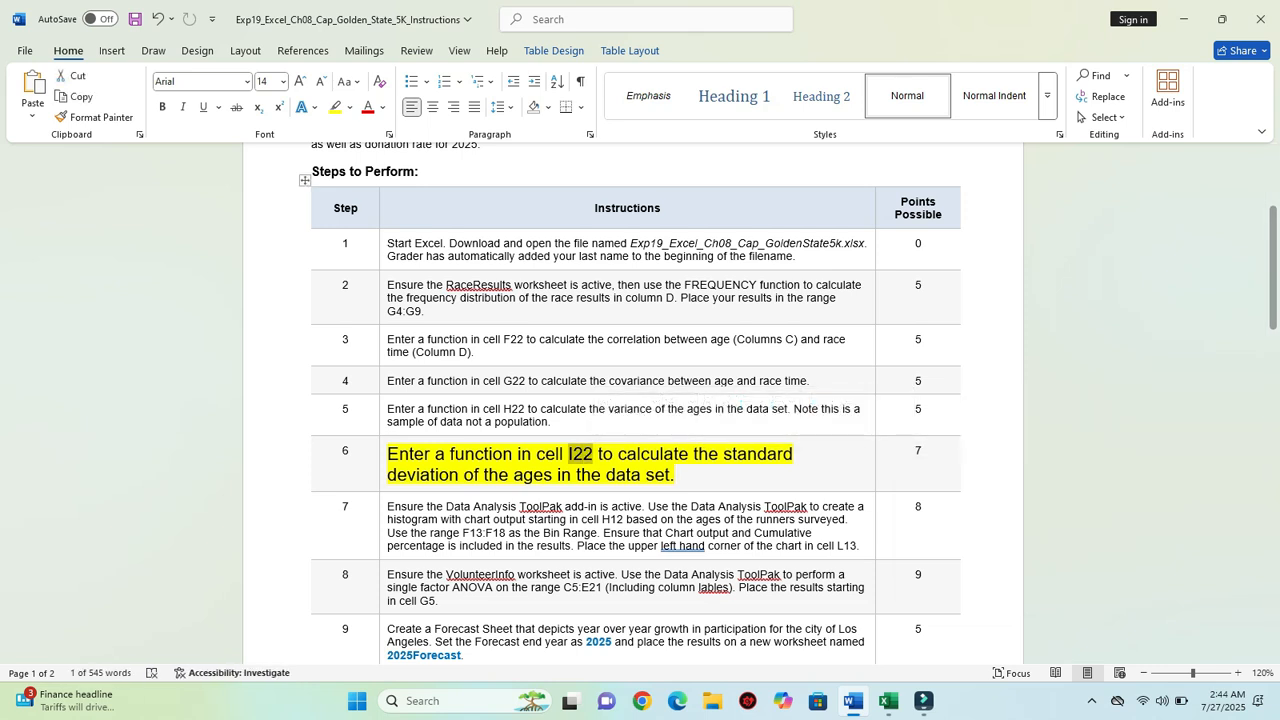
left_click(888, 702)
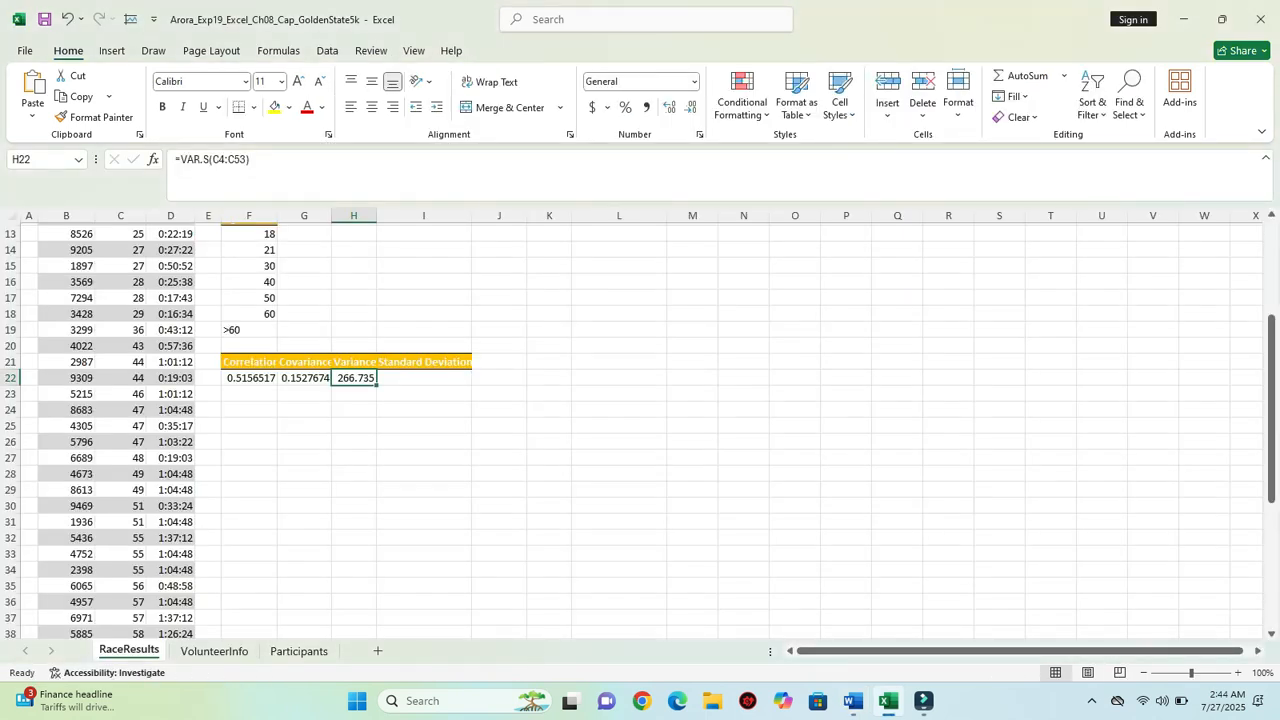
left_click(424, 378)
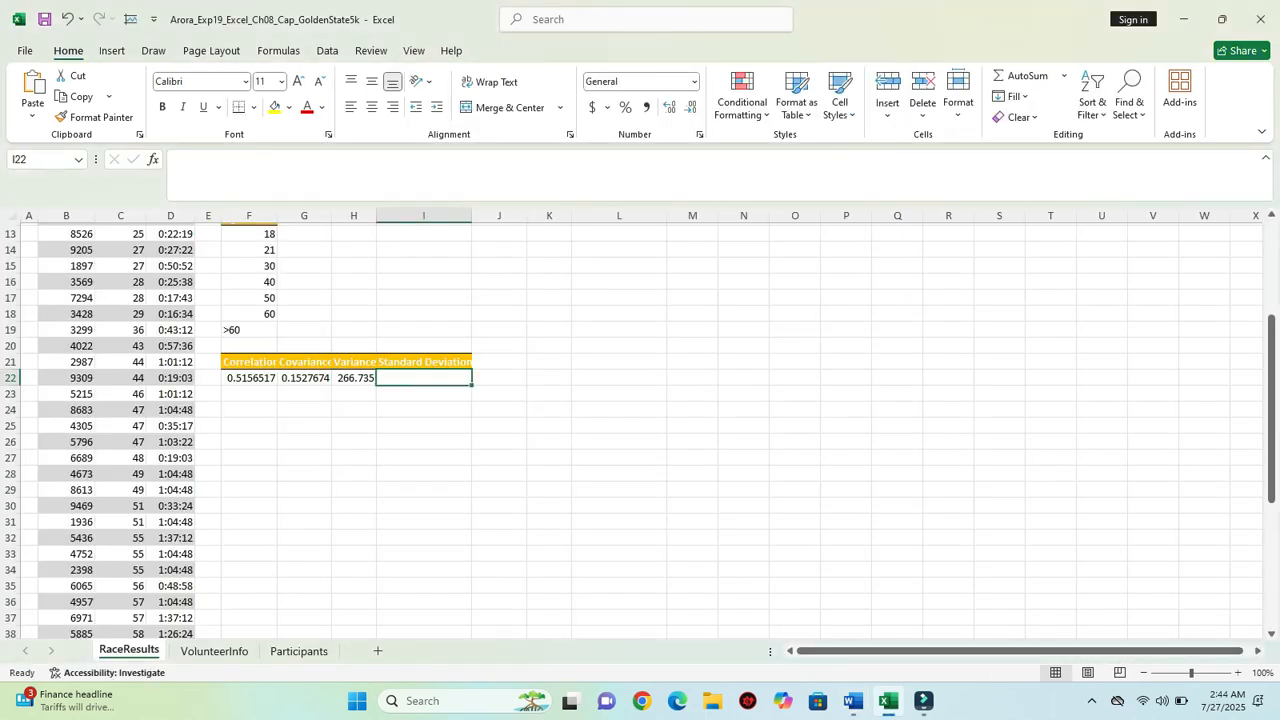
type("=")
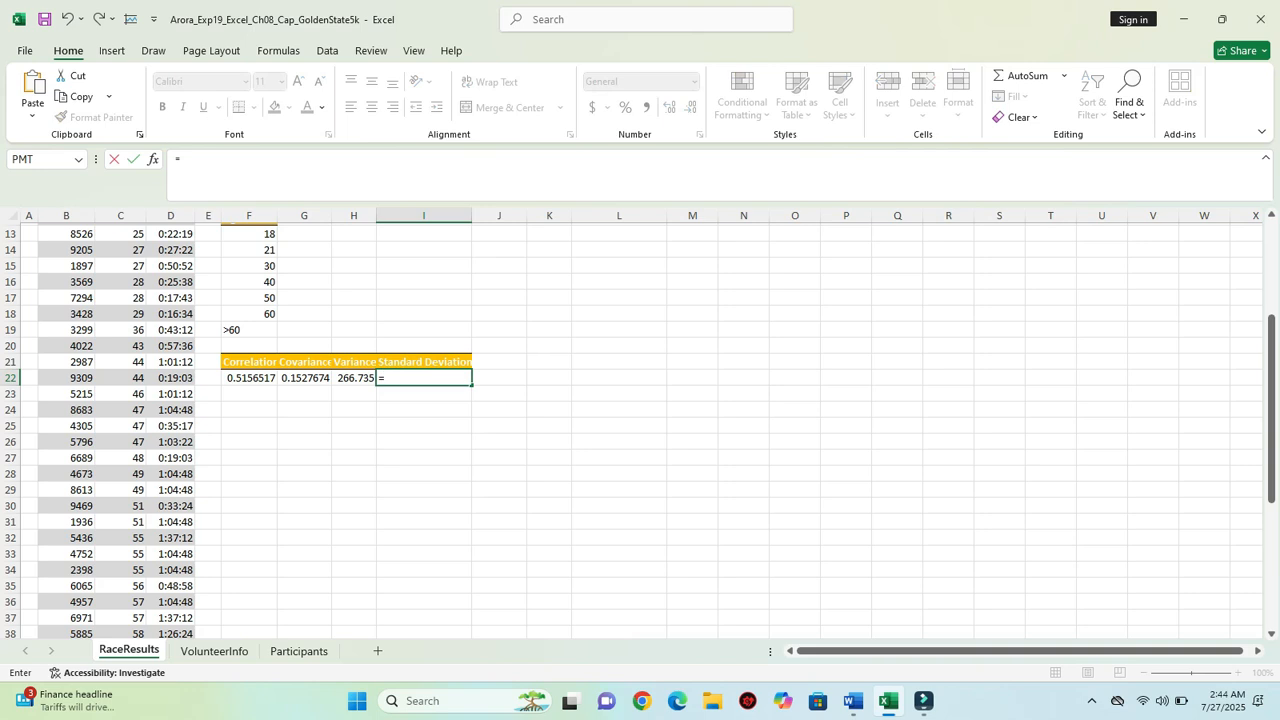
left_click(852, 702)
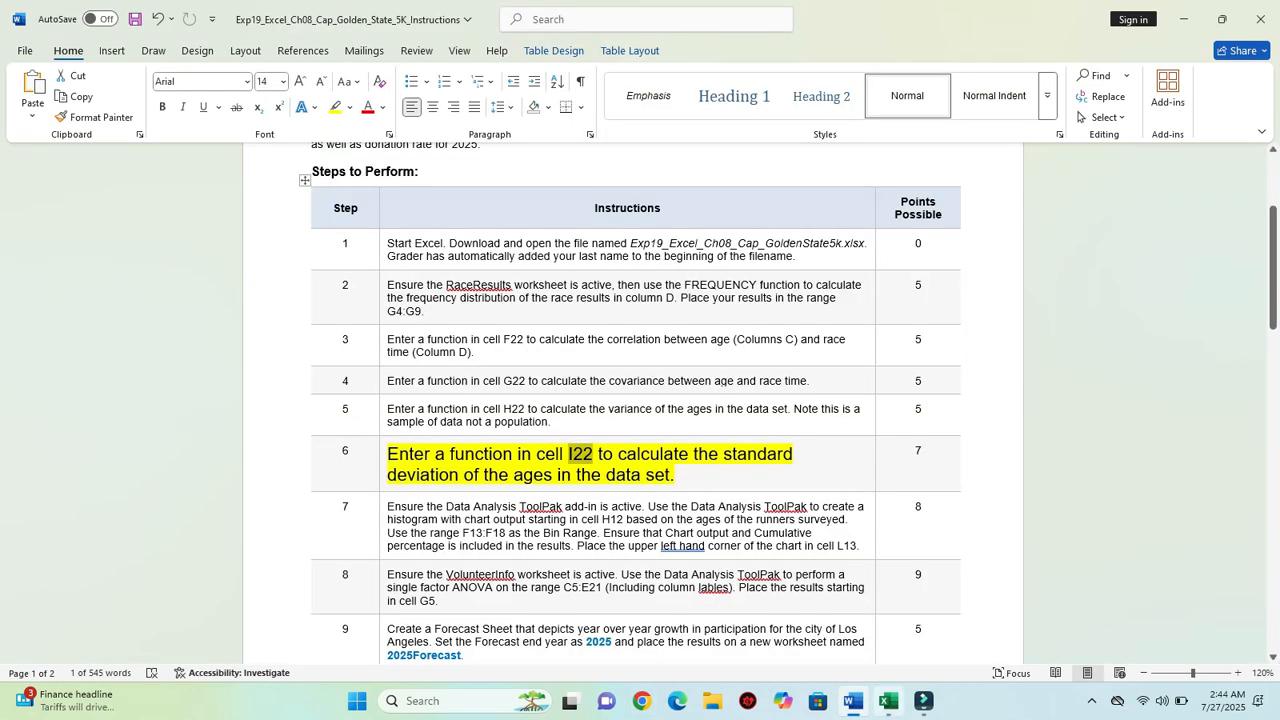
left_click(888, 702)
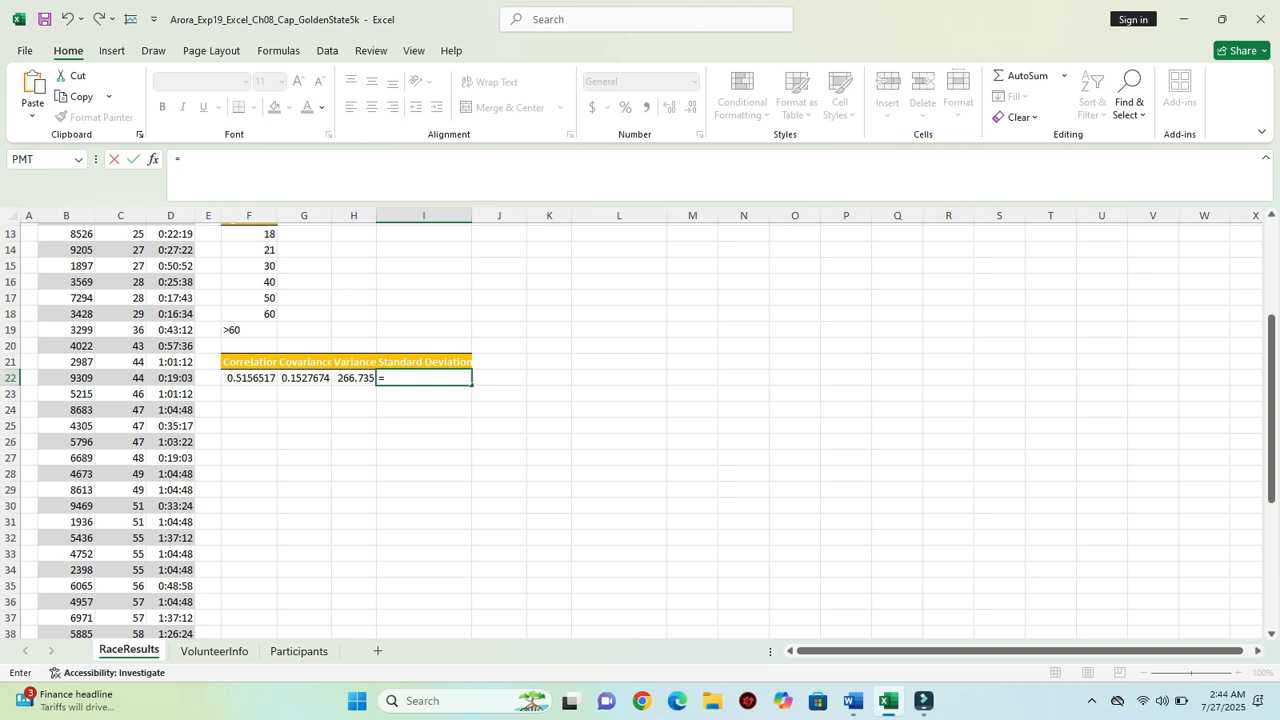
type("dev")
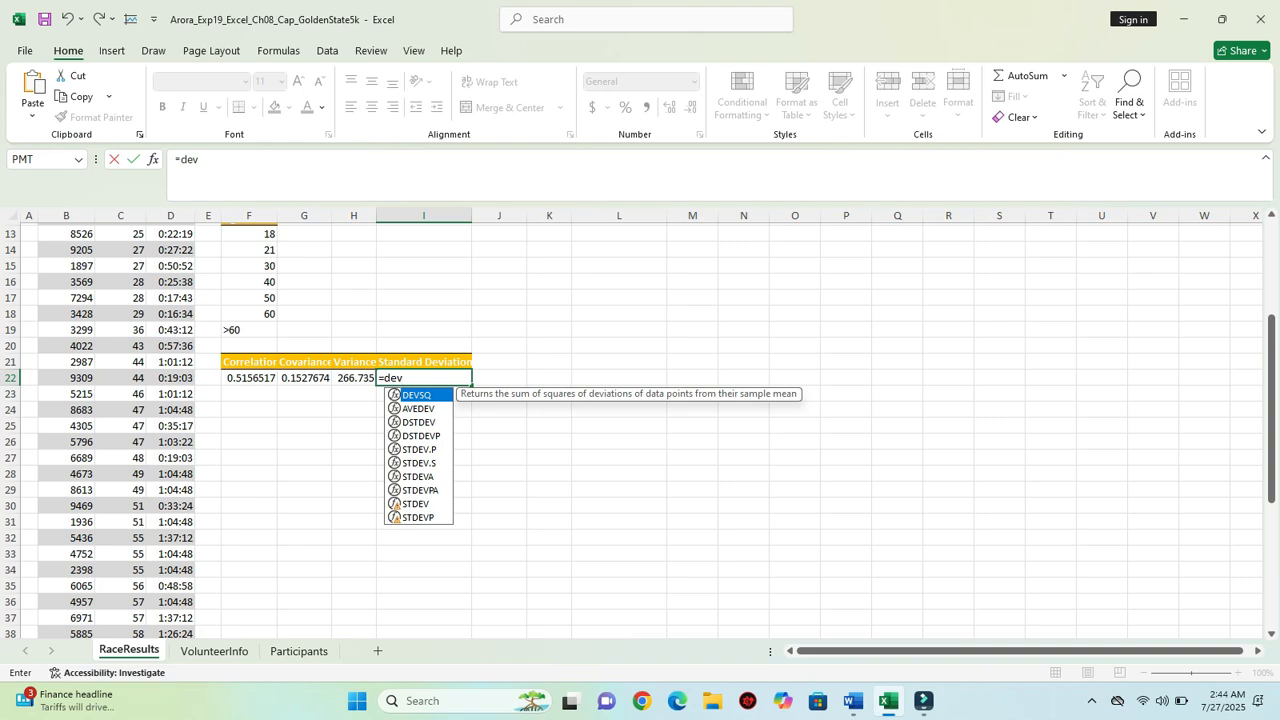
left_click(416, 504)
key("Tab")
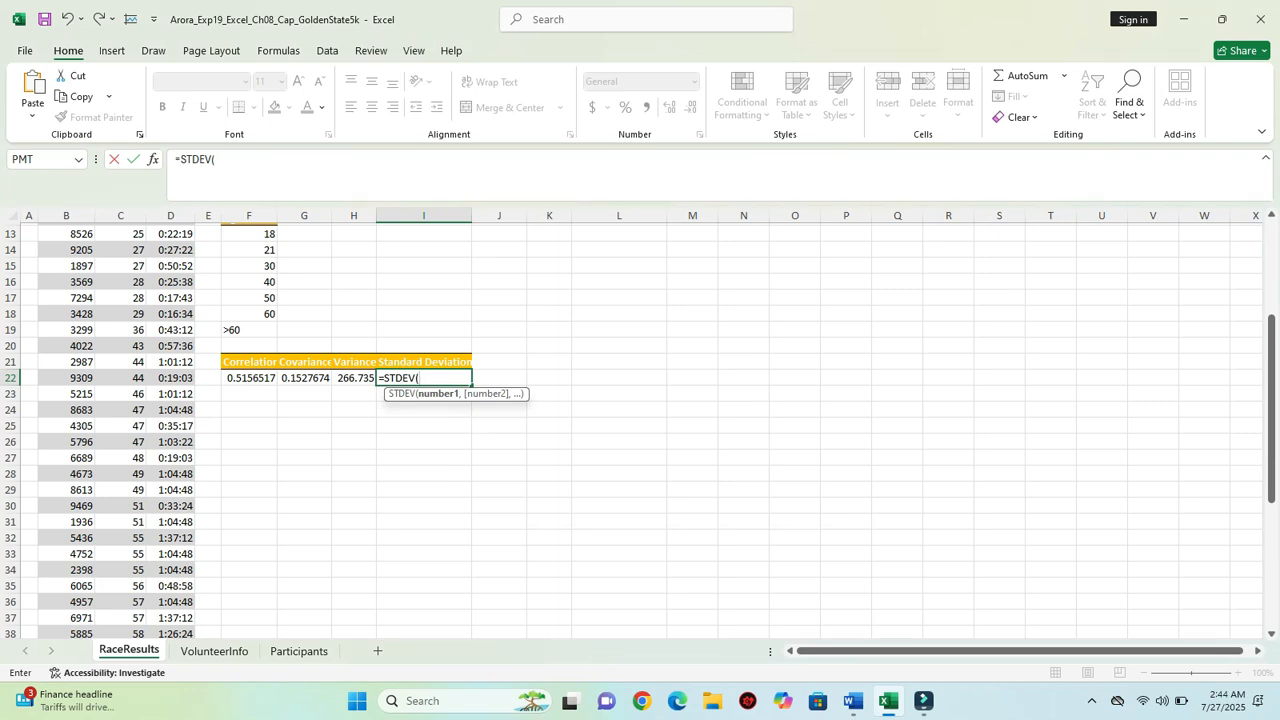
left_click(153, 160)
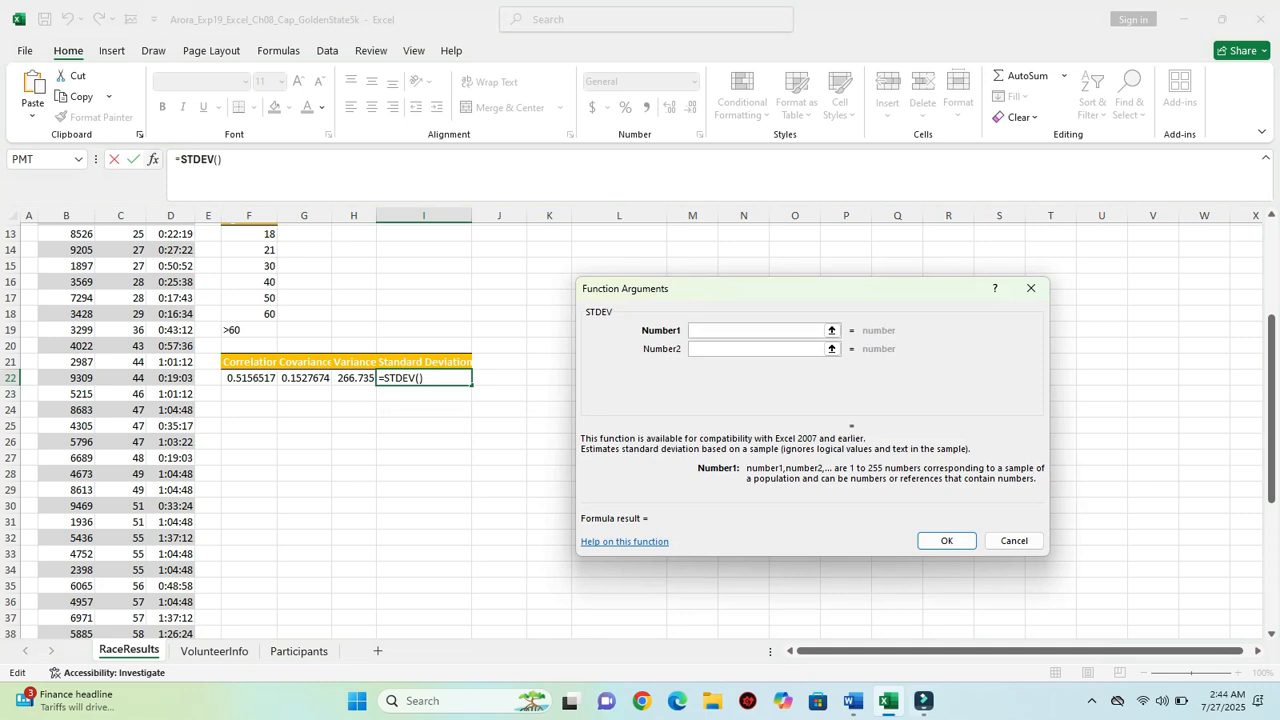
Recheck the step 6 instruction in Word and complete the STDEV function in Excel with the ages in C4:C53 as Number1.
left_click(852, 700)
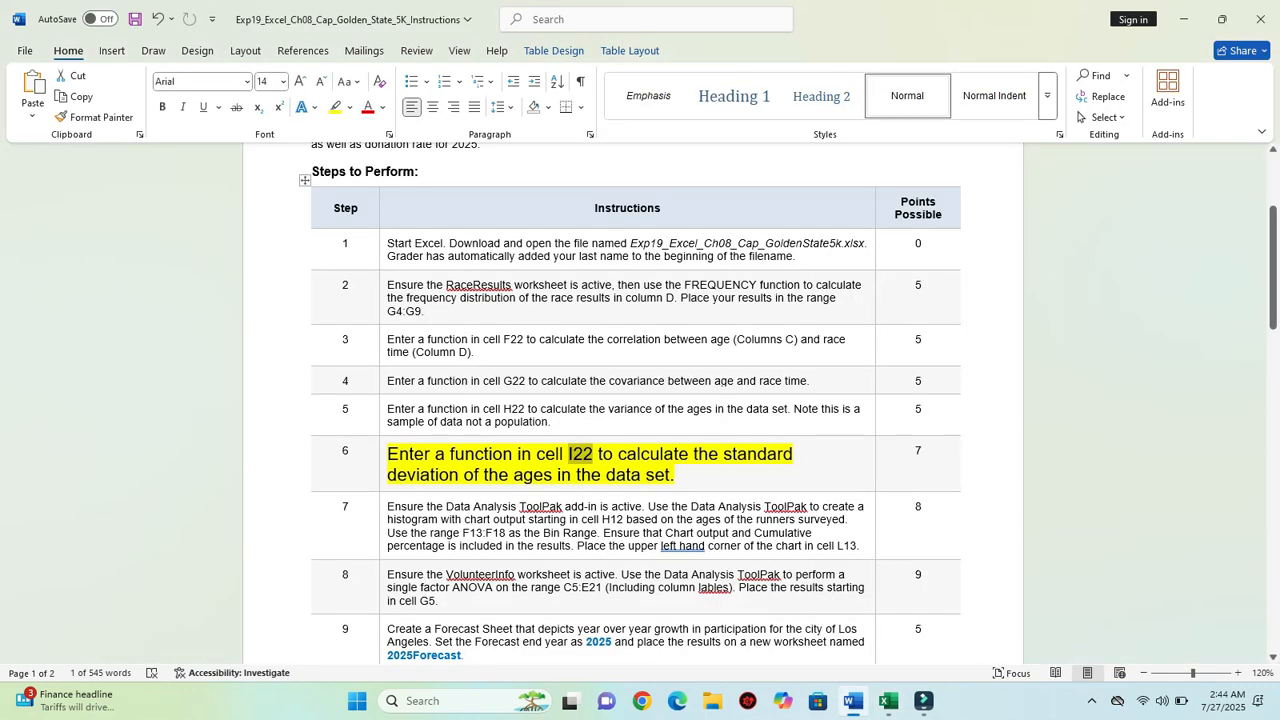
left_click(887, 700)
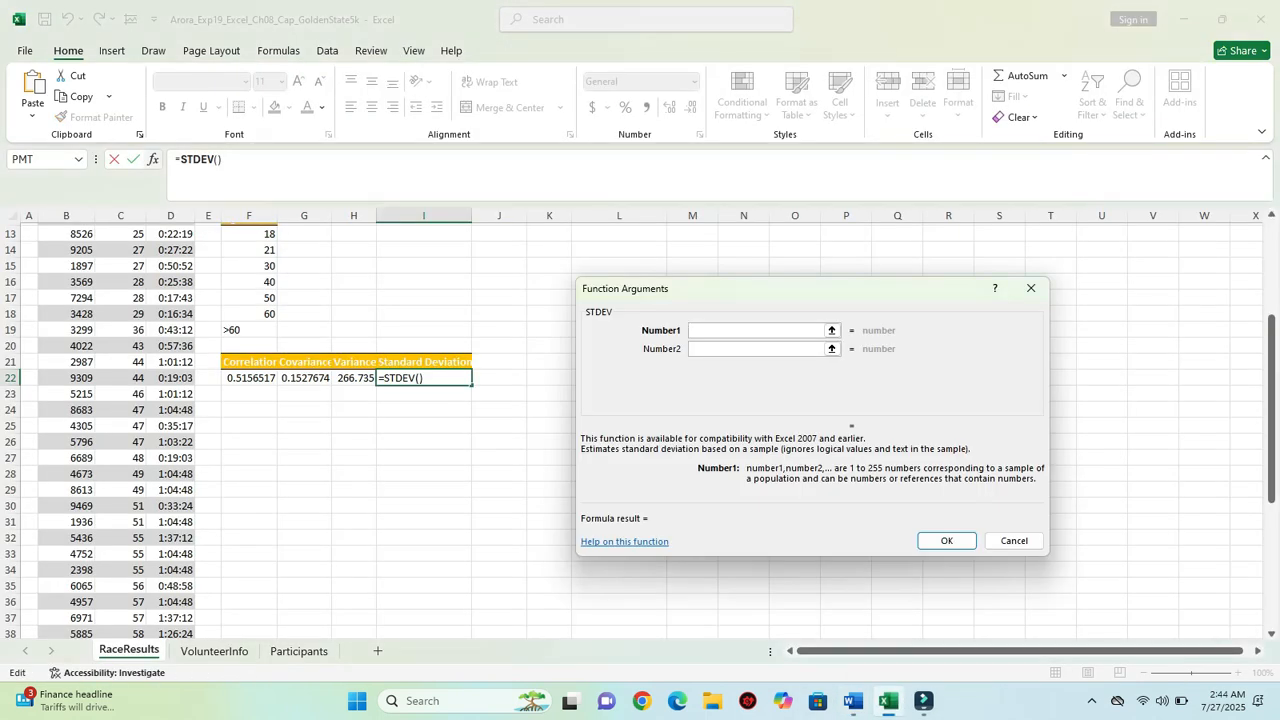
scroll(384, 434, "up", 4)
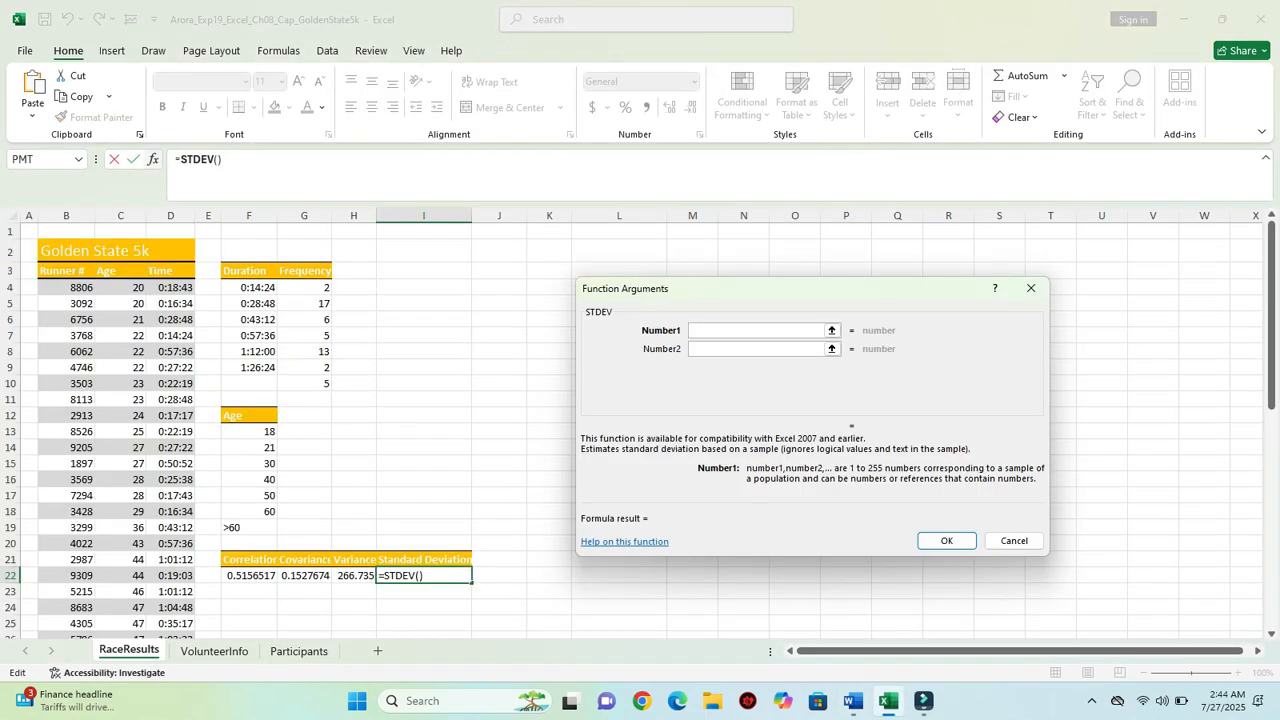
left_click_drag(120, 287, 140, 605)
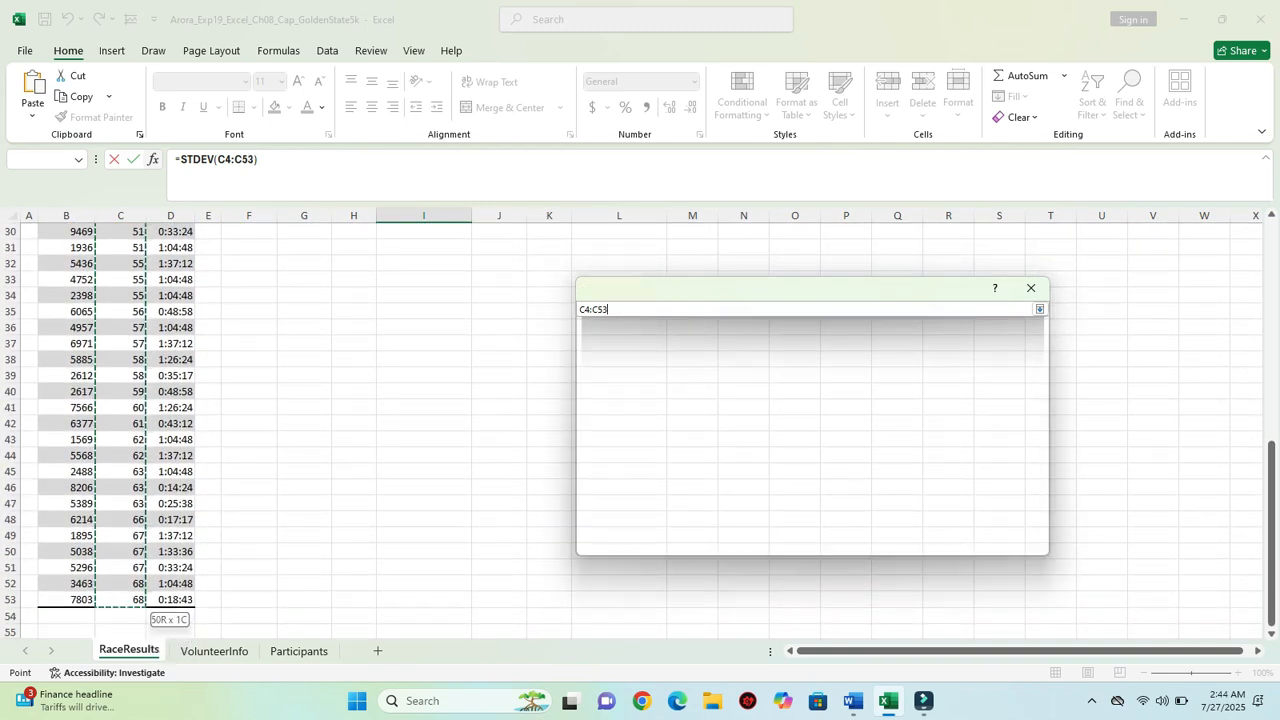
left_click(947, 541)
scroll(640, 430, "up", 3)
scroll(640, 430, "down", 6)
scroll(640, 430, "up", 4)
scroll(640, 430, "up", 5)
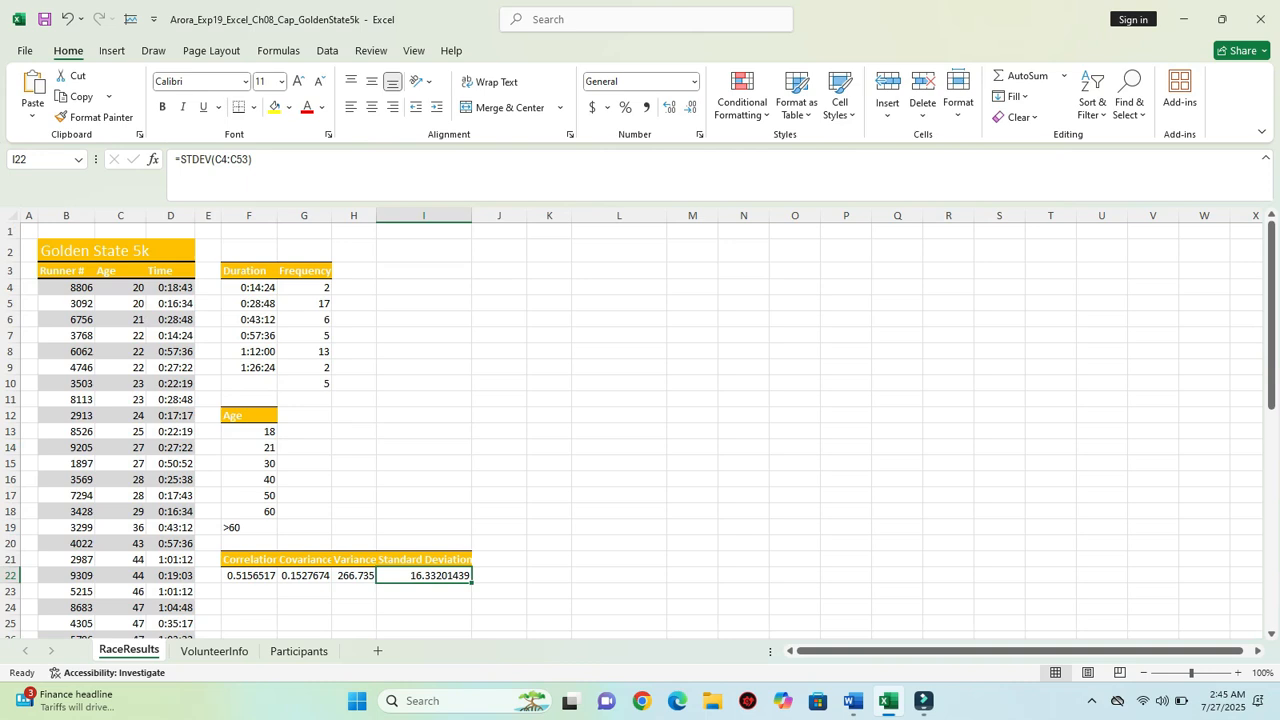
left_click(354, 576)
left_click(424, 576)
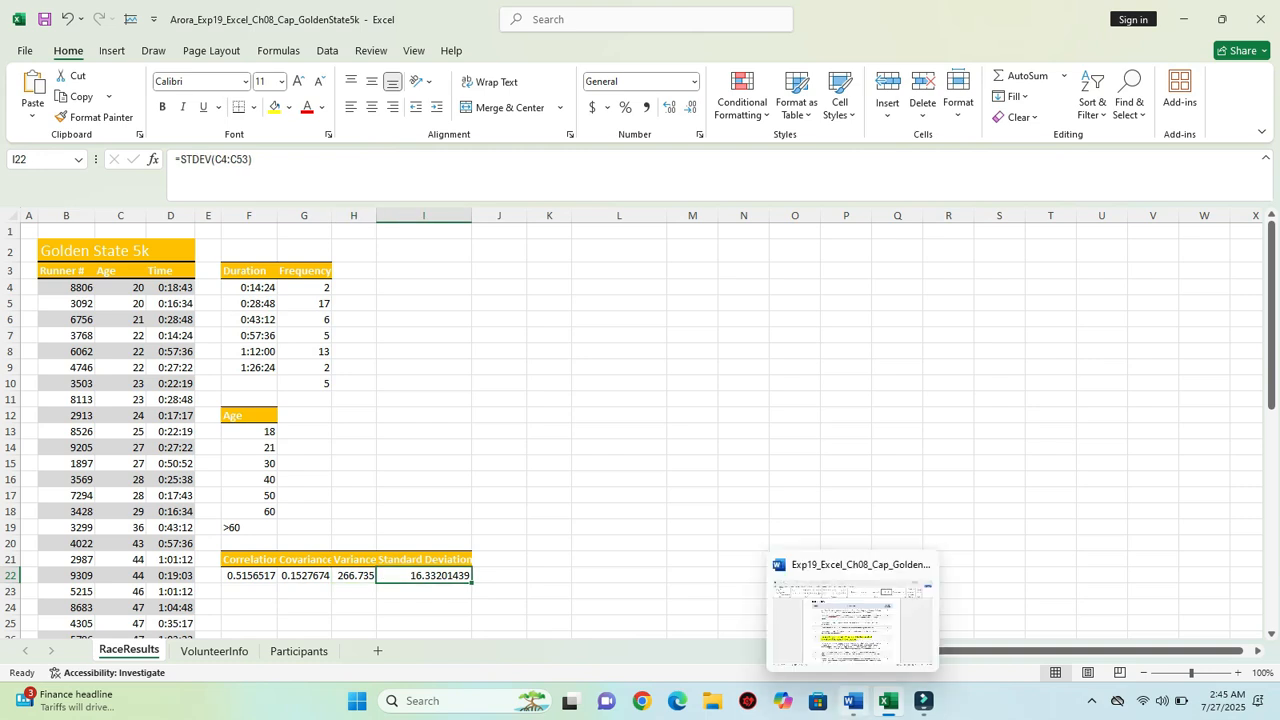
Switch to Word and return the step 6 instruction text to 9 pt without highlighting.
left_click(852, 700)
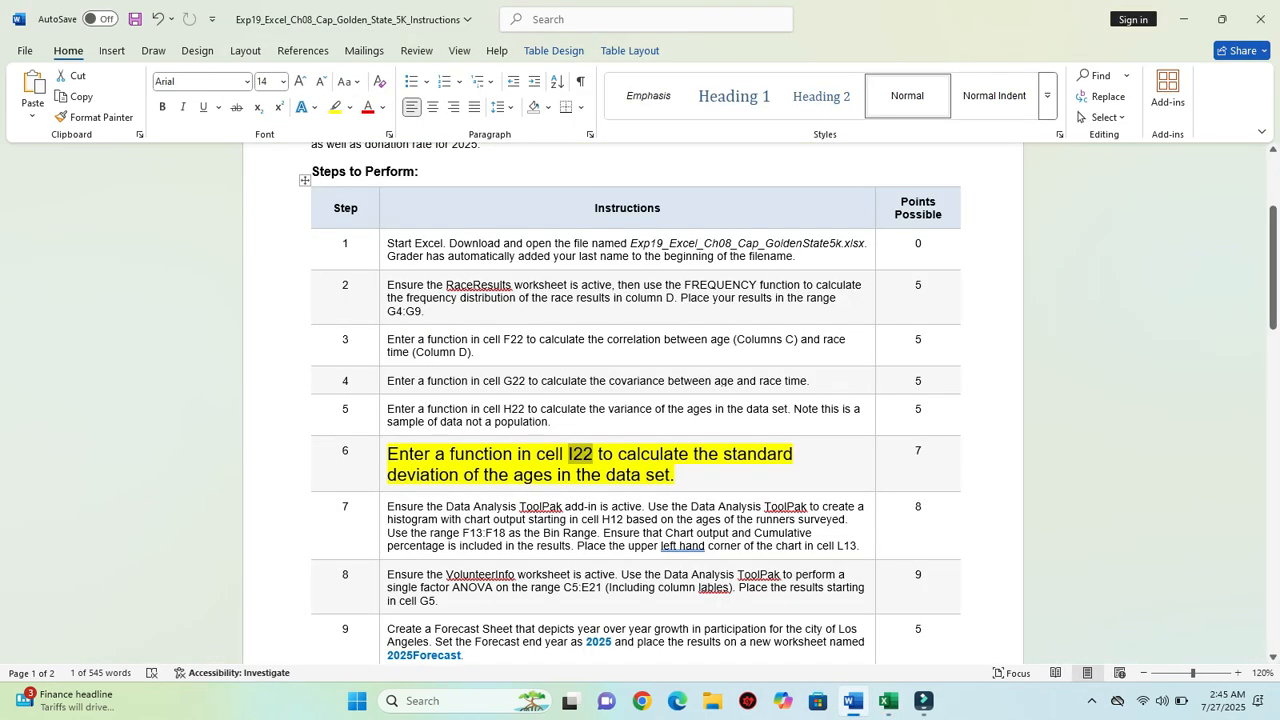
left_click_drag(675, 475, 385, 455)
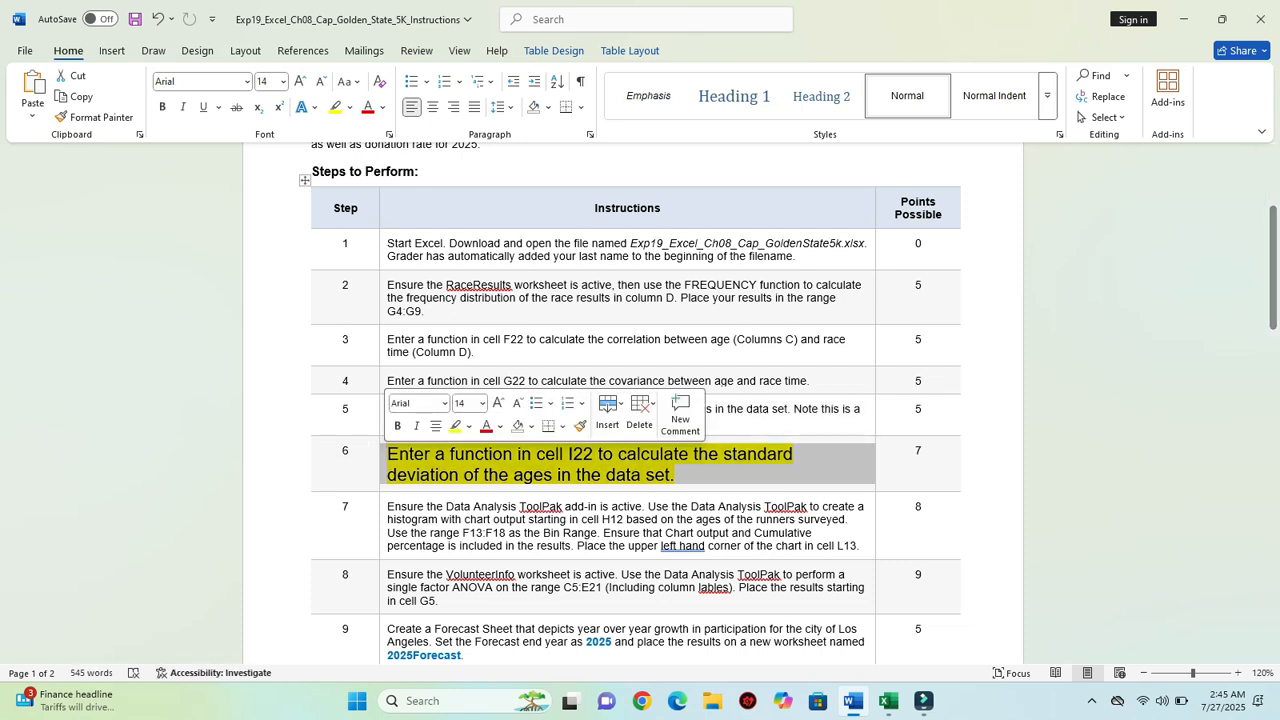
left_click(481, 403)
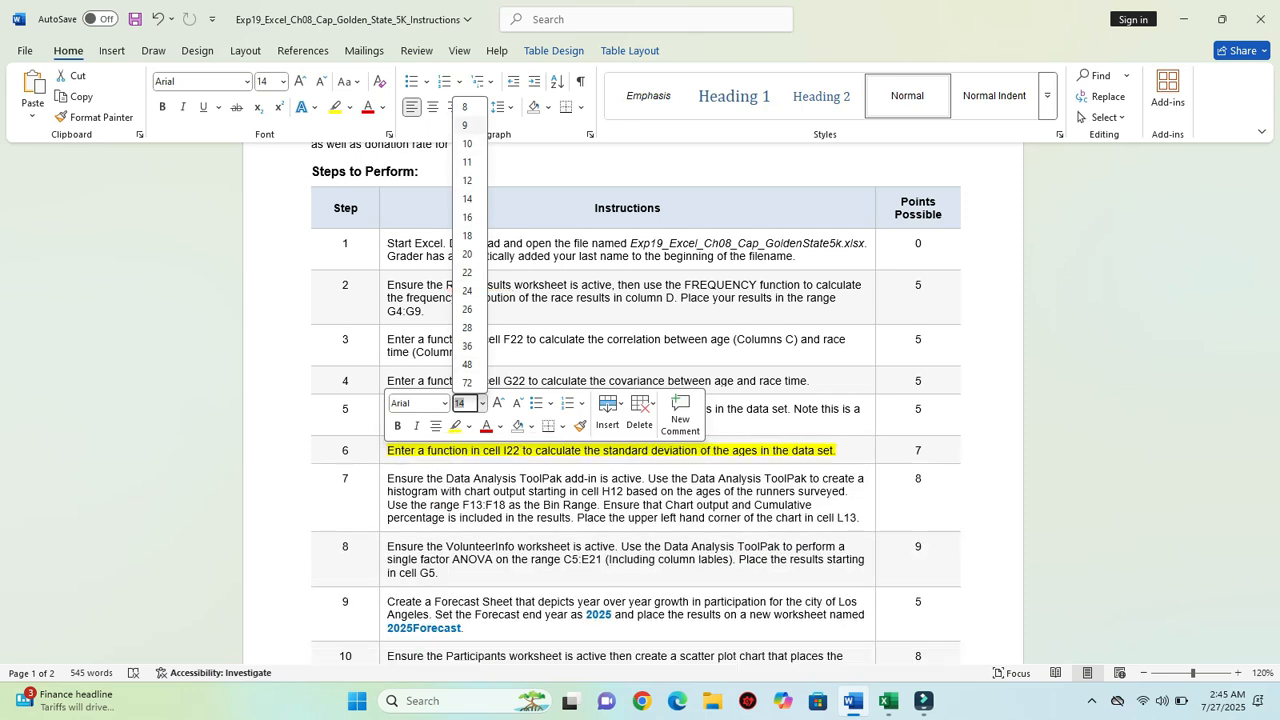
left_click(464, 125)
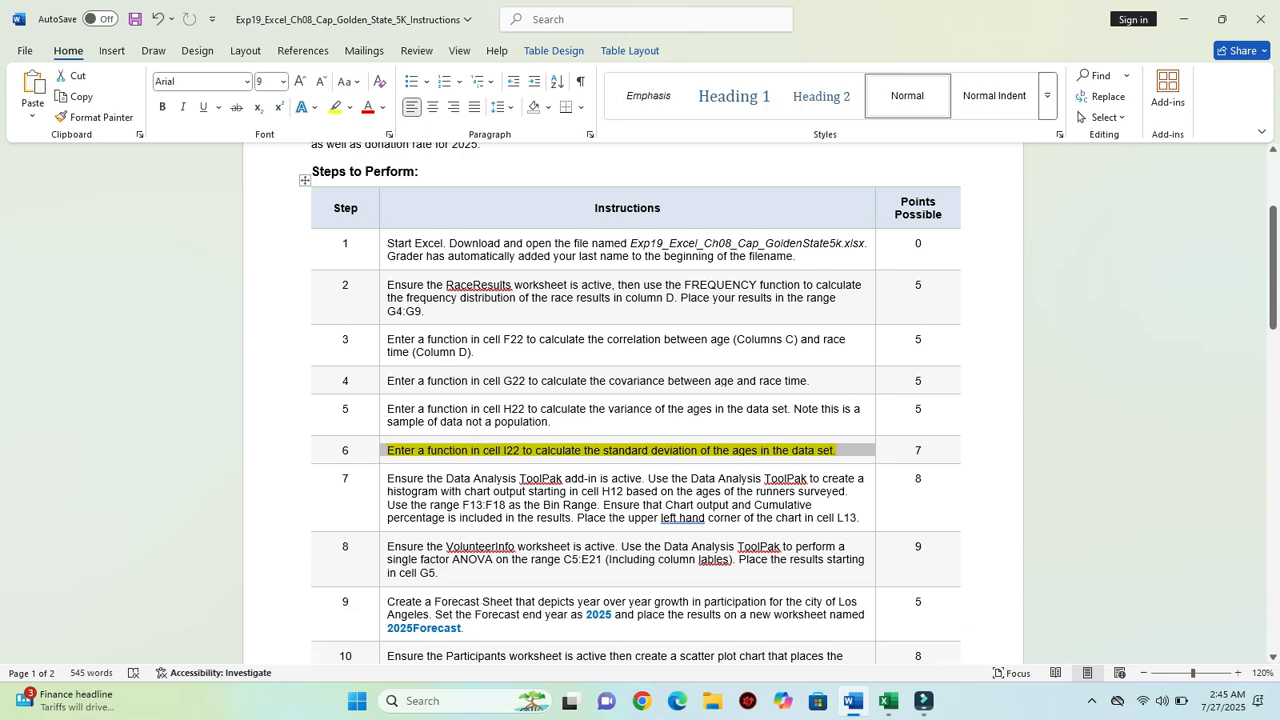
left_click(388, 450)
left_click(384, 450)
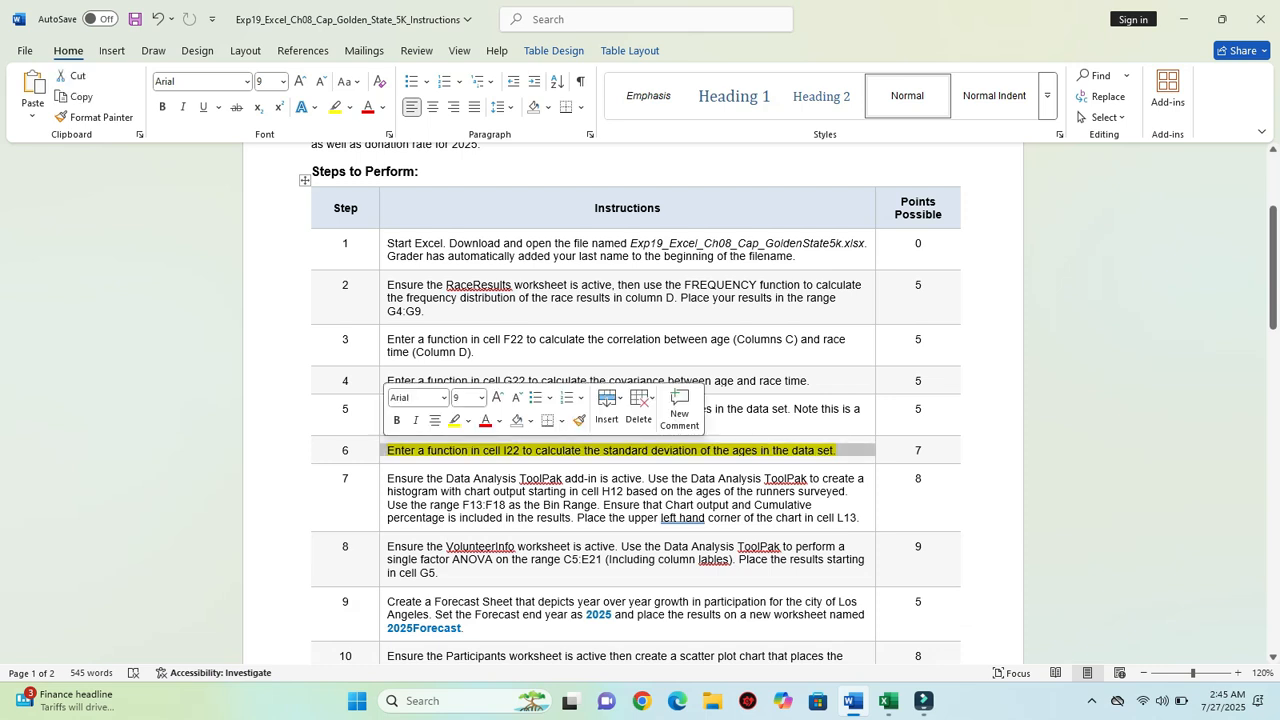
left_click(455, 421)
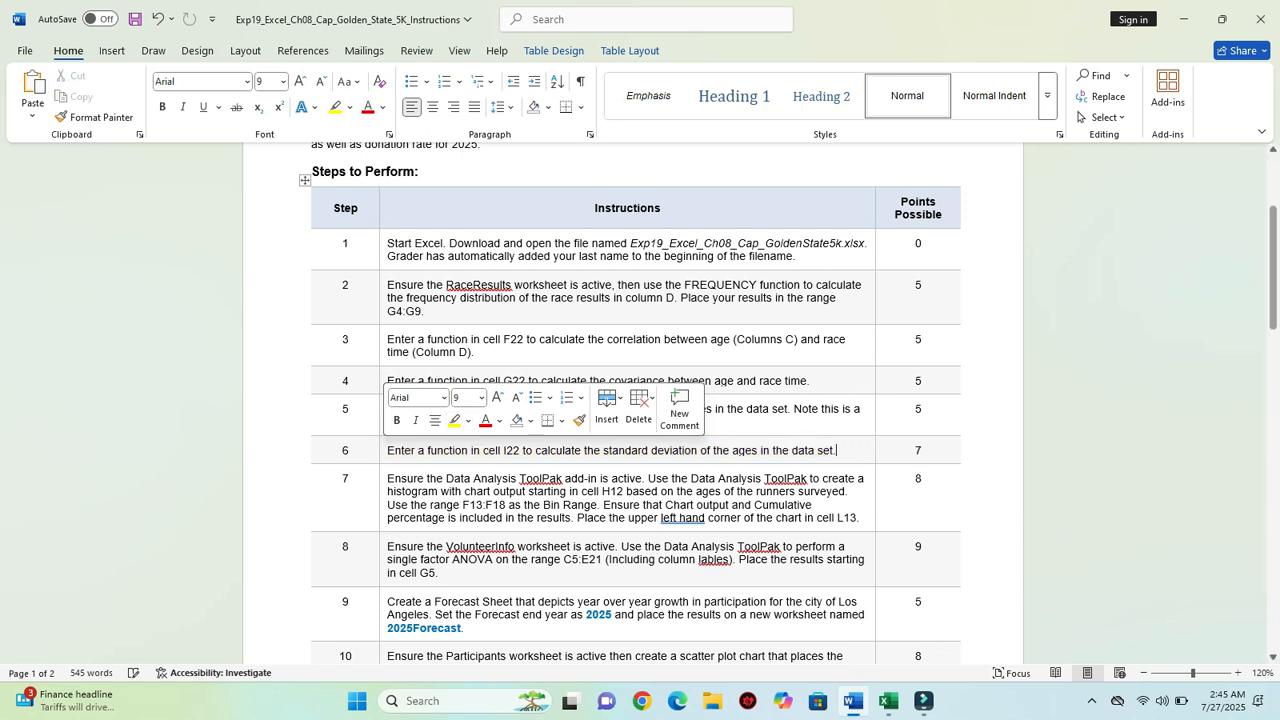
Enlarge the step 7 instruction text in the table to 14 pt and highlight it in yellow.
left_click_drag(387, 478, 868, 520)
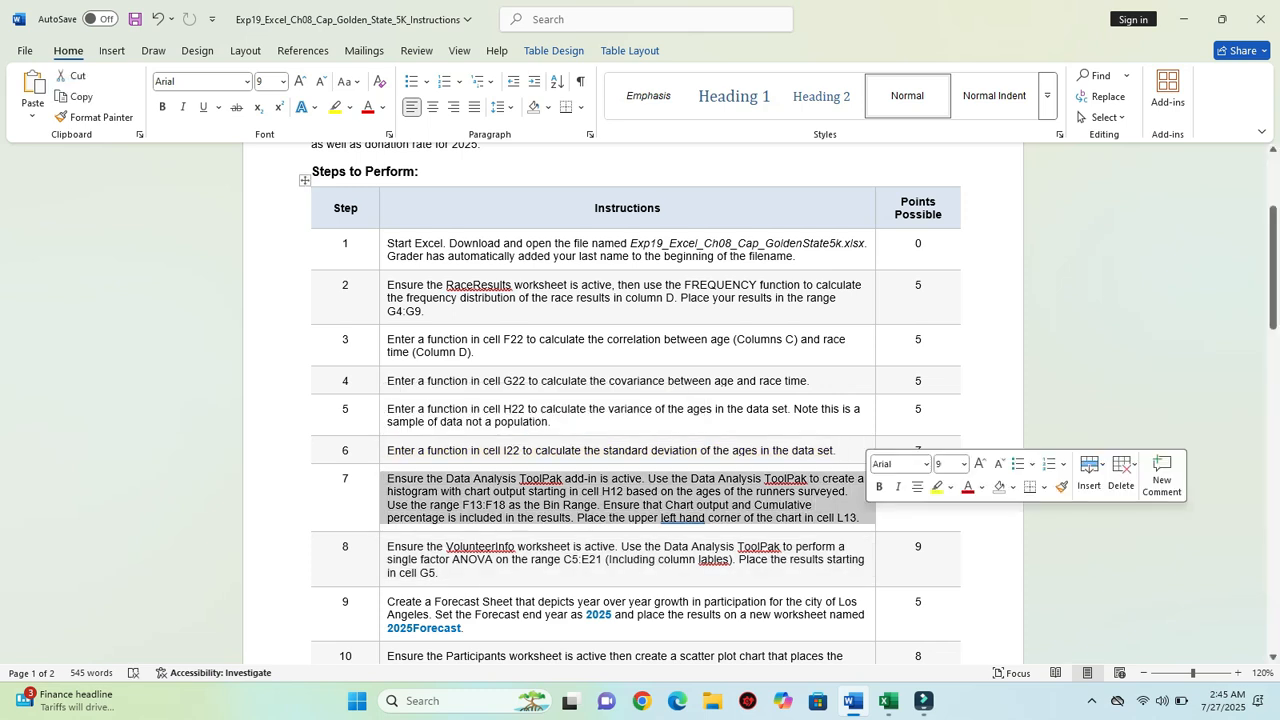
left_click(963, 464)
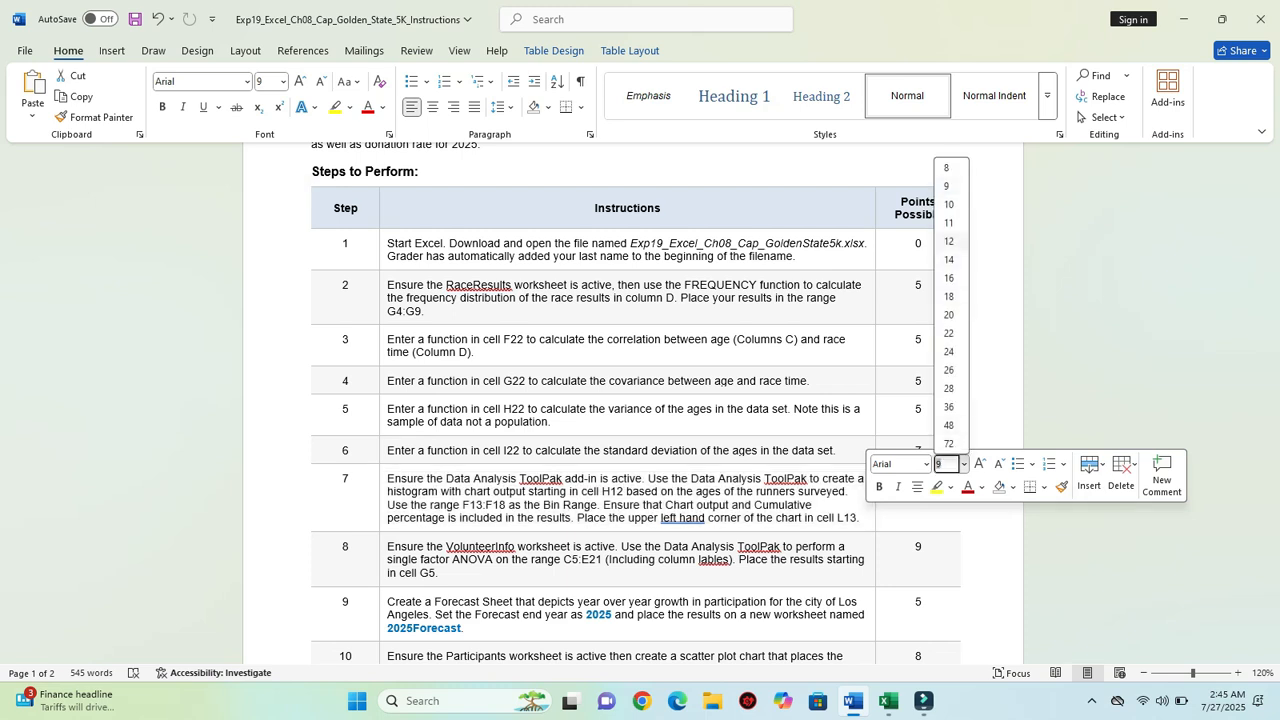
left_click(949, 259)
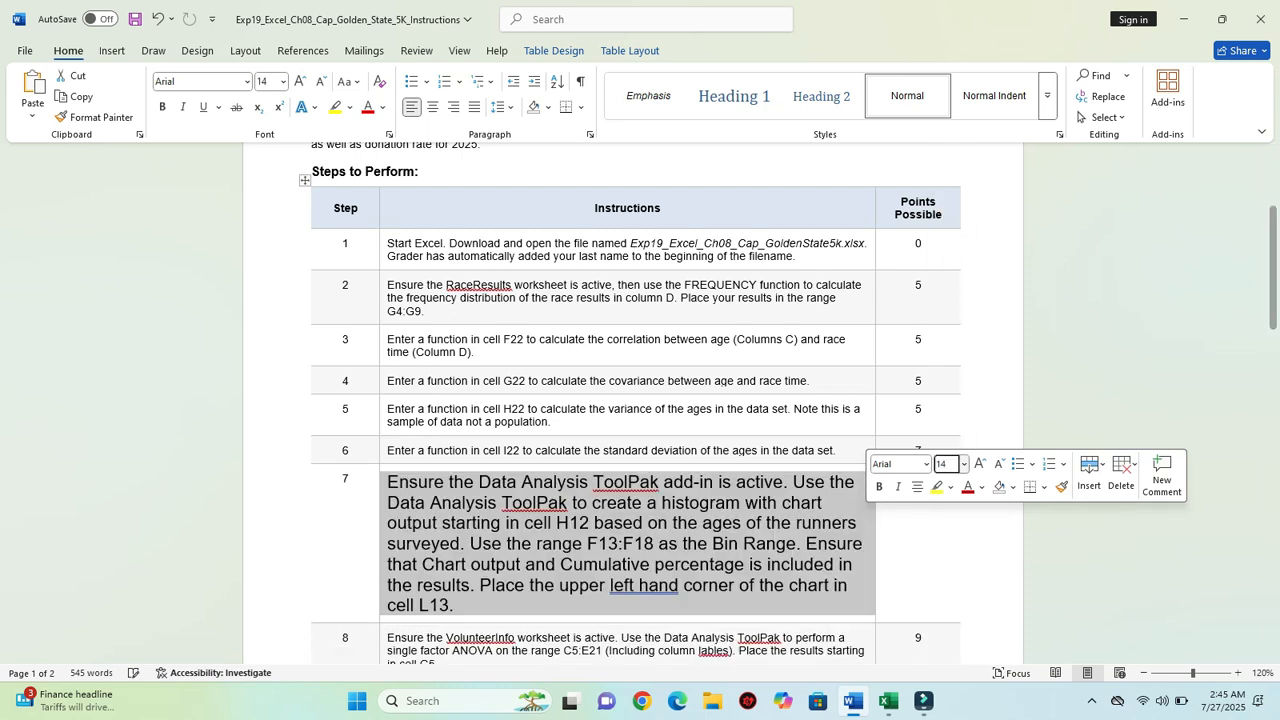
left_click(937, 487)
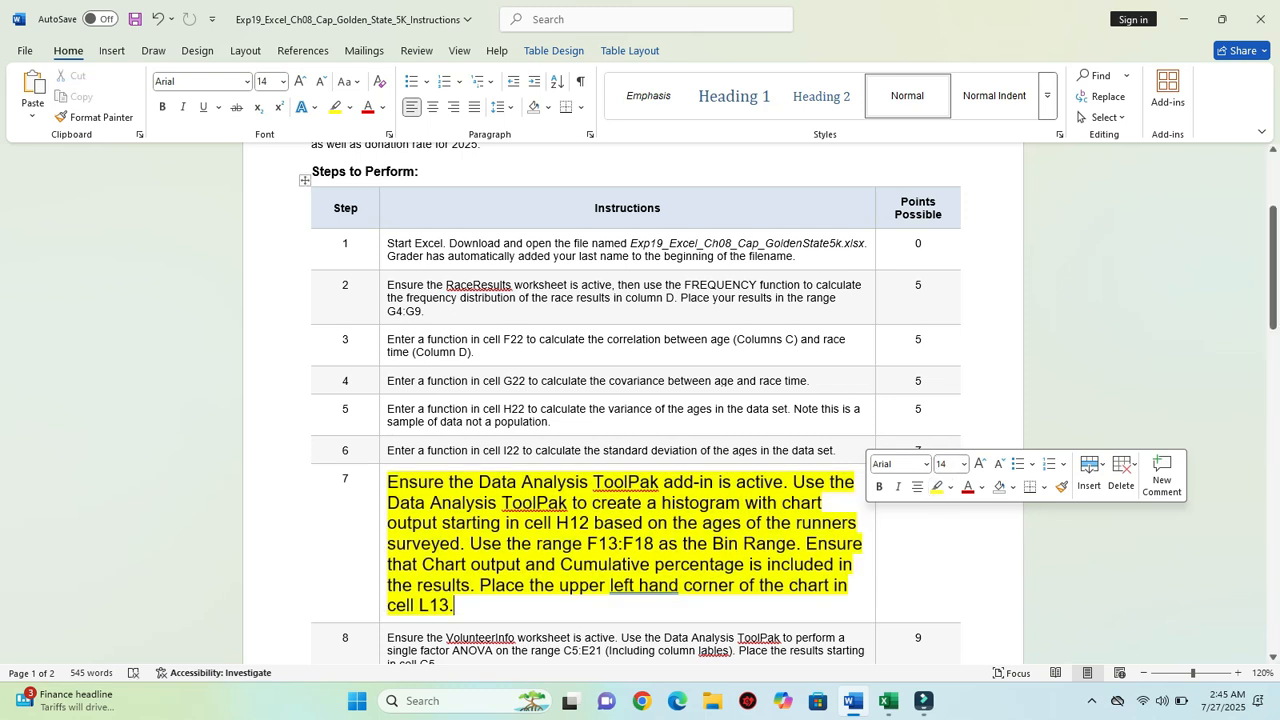
Mark the ToolPak requirement in step 7 and check in Excel whether the Data Analysis add-in is active, dismissing the dynamic arrays tip.
left_click_drag(478, 482, 784, 482)
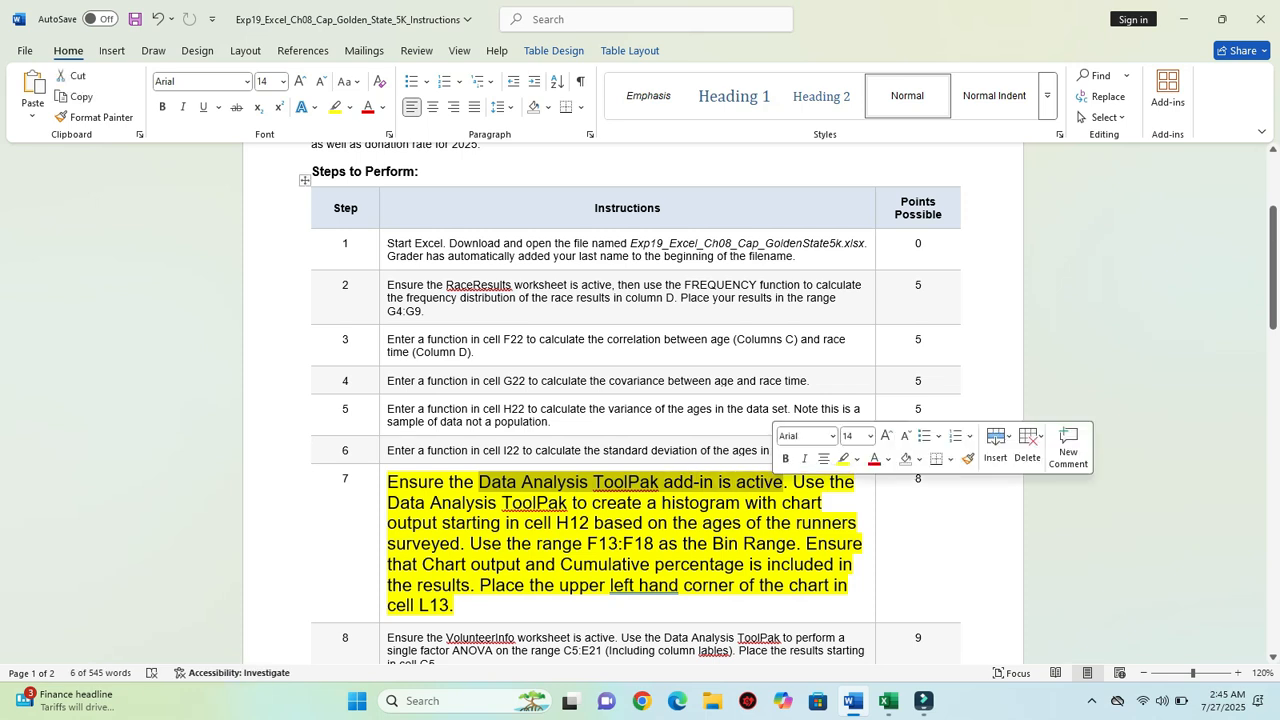
left_click(885, 700)
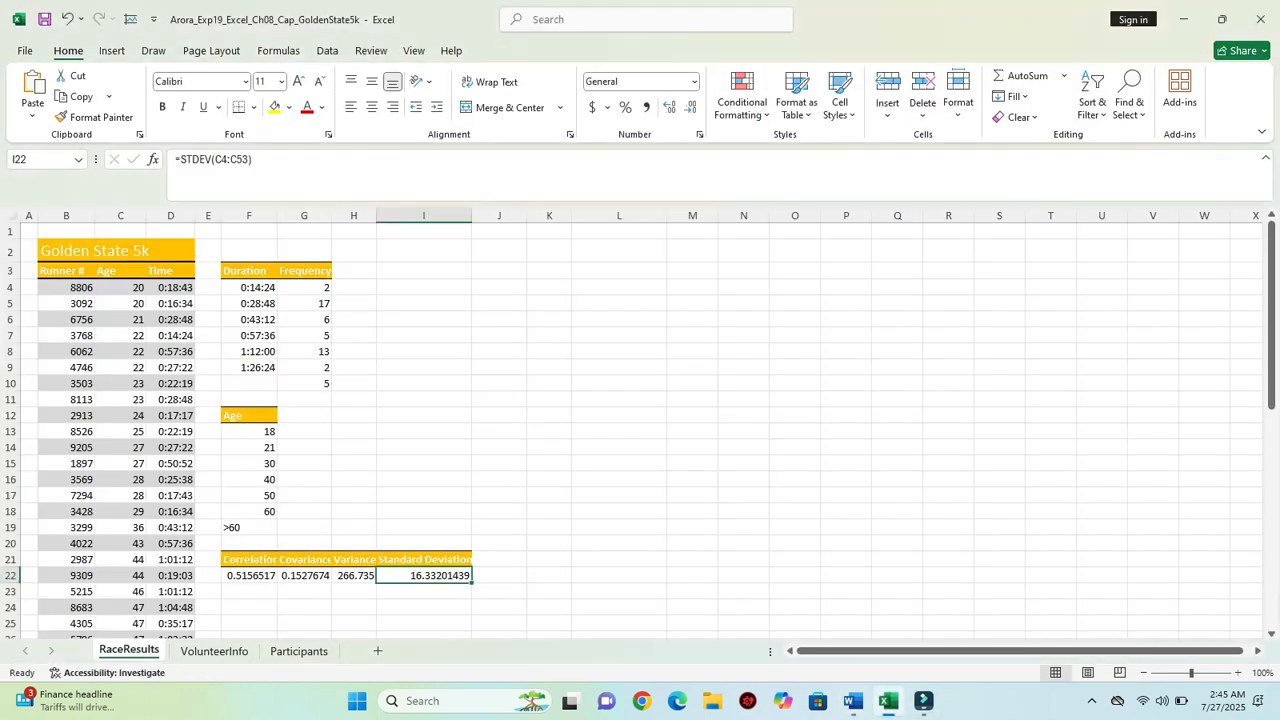
left_click(327, 50)
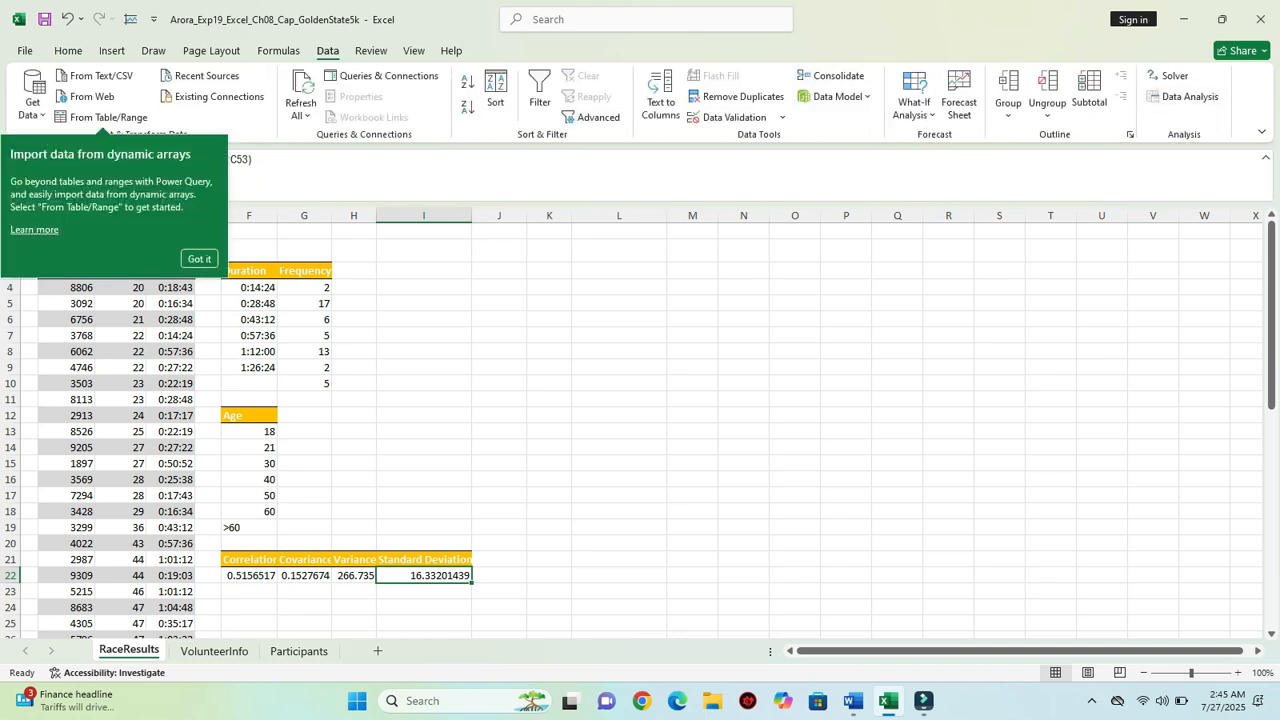
left_click(200, 259)
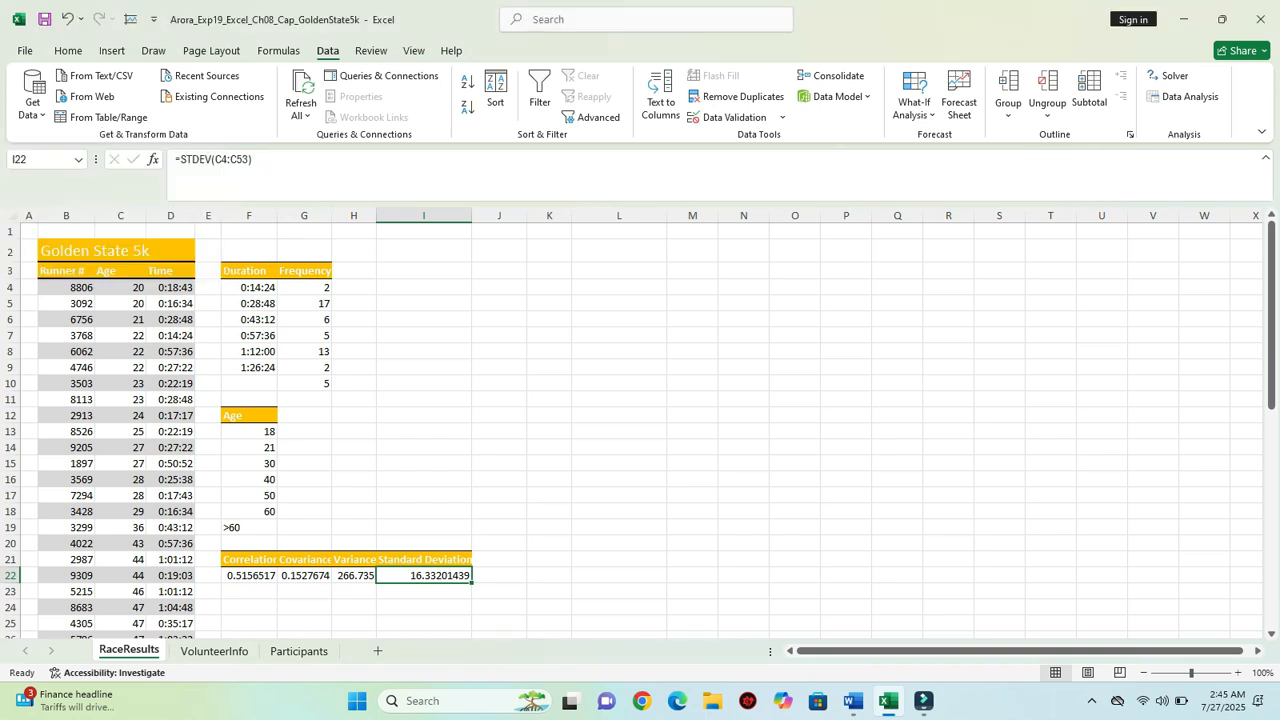
Mark the histogram requirement in step 7 in Word and start the Histogram analysis tool in Excel.
left_click(852, 700)
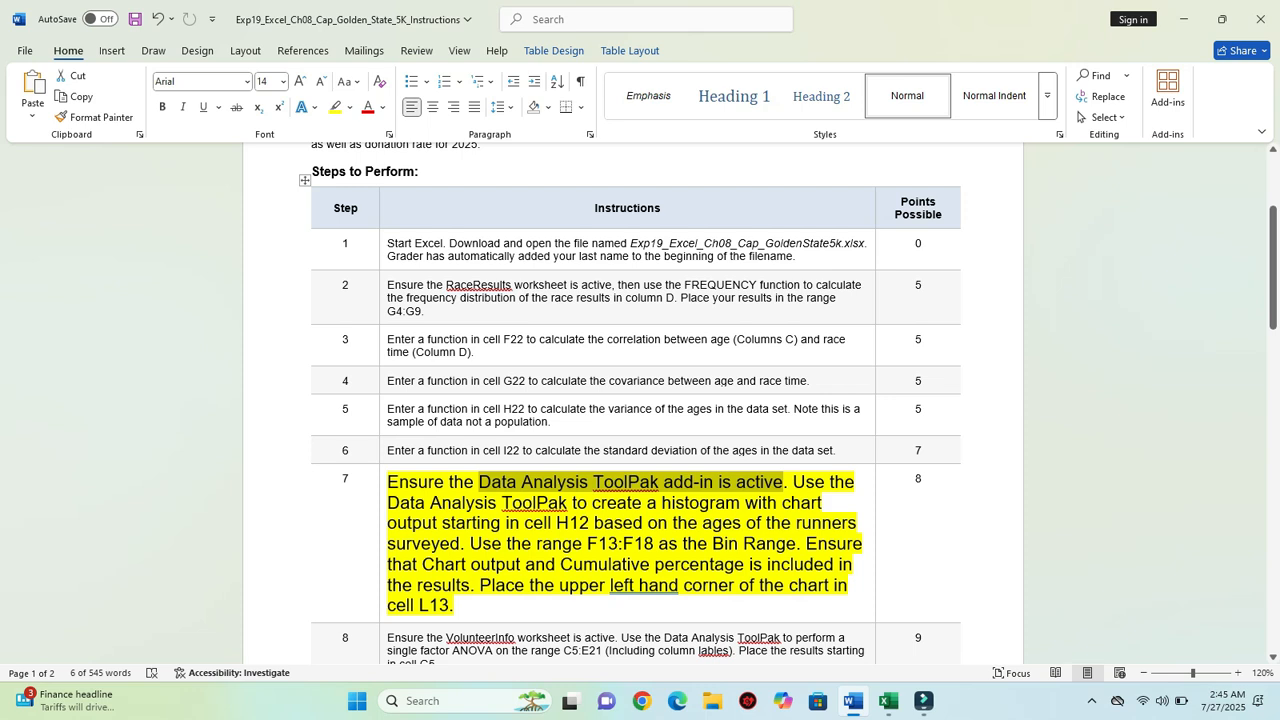
left_click_drag(662, 503, 822, 503)
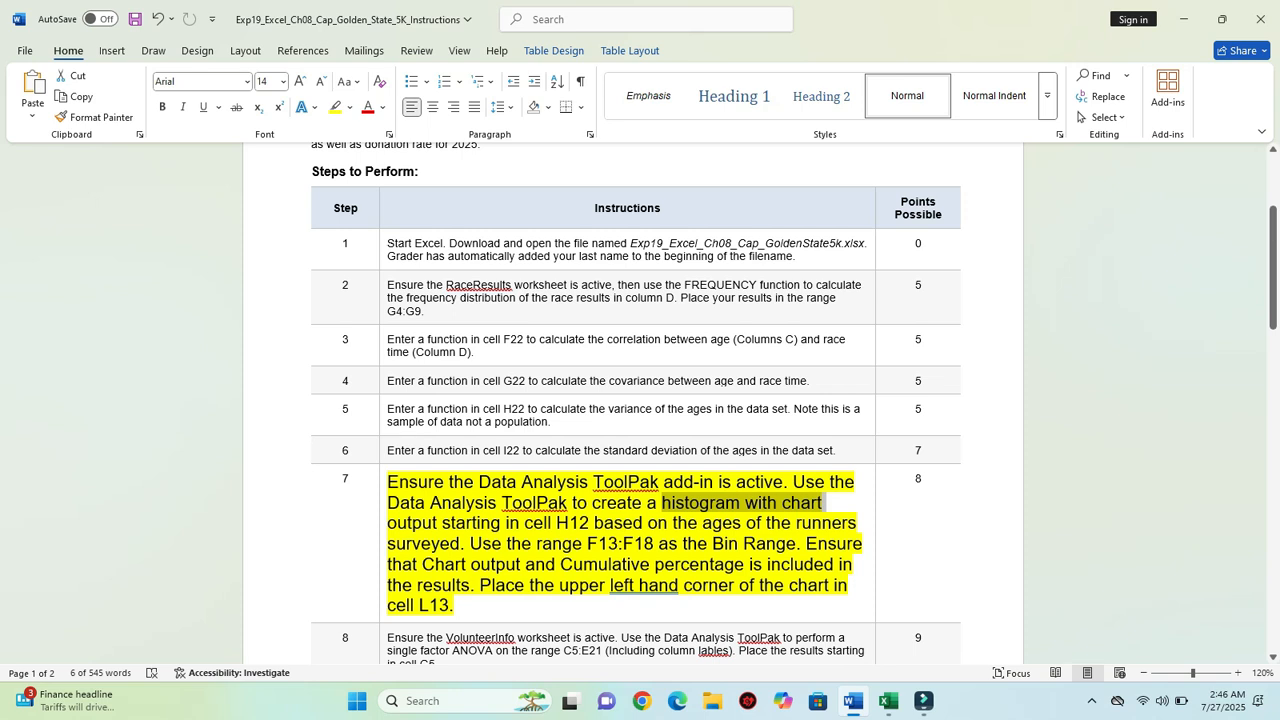
left_click(887, 700)
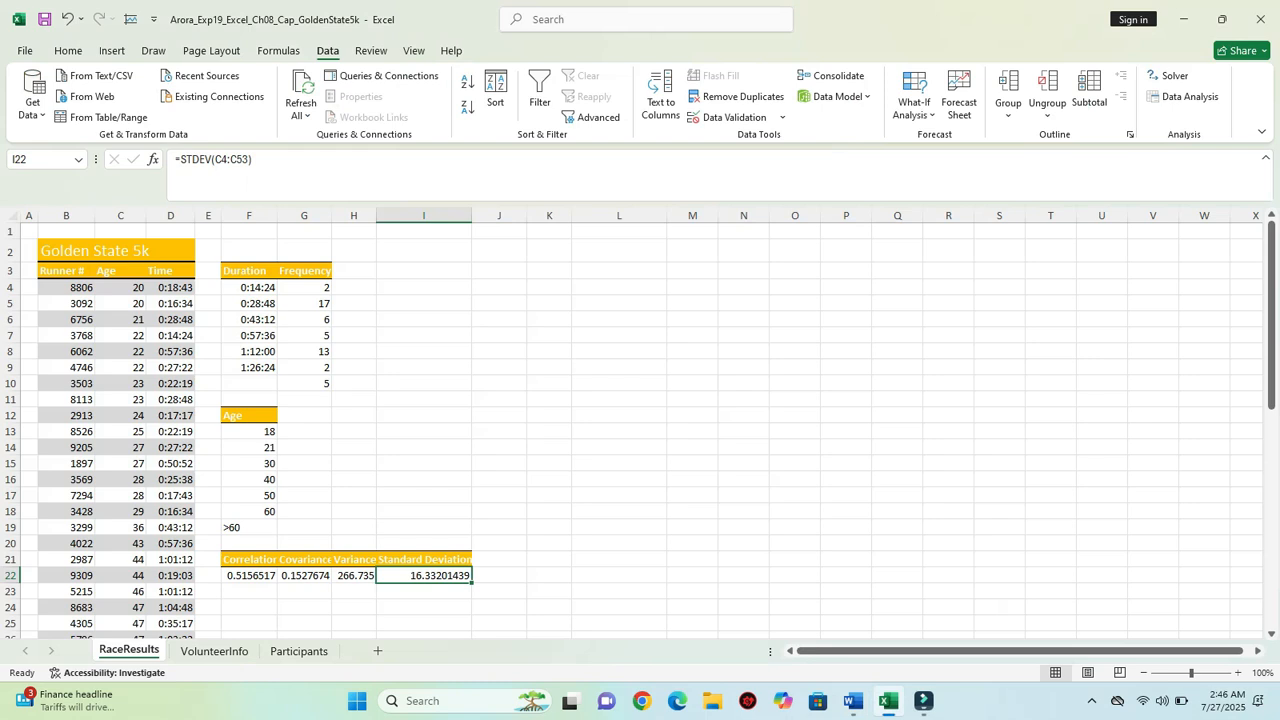
left_click(1185, 97)
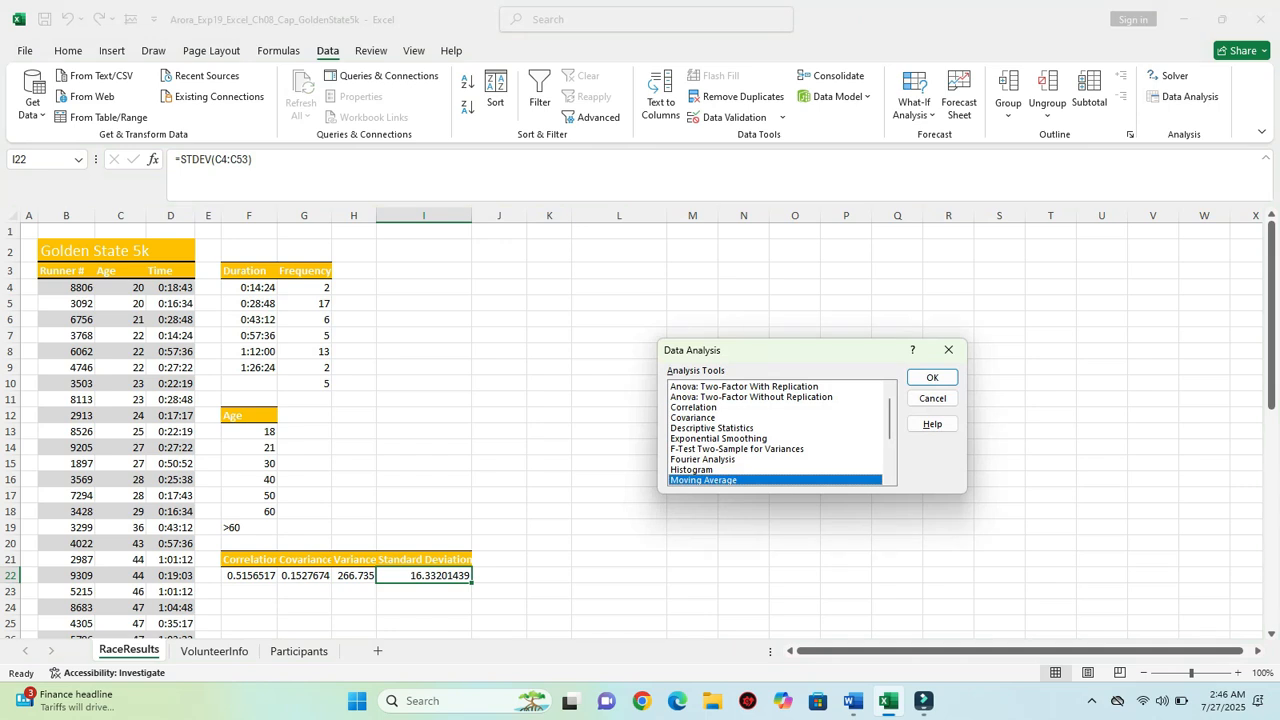
left_click(692, 470)
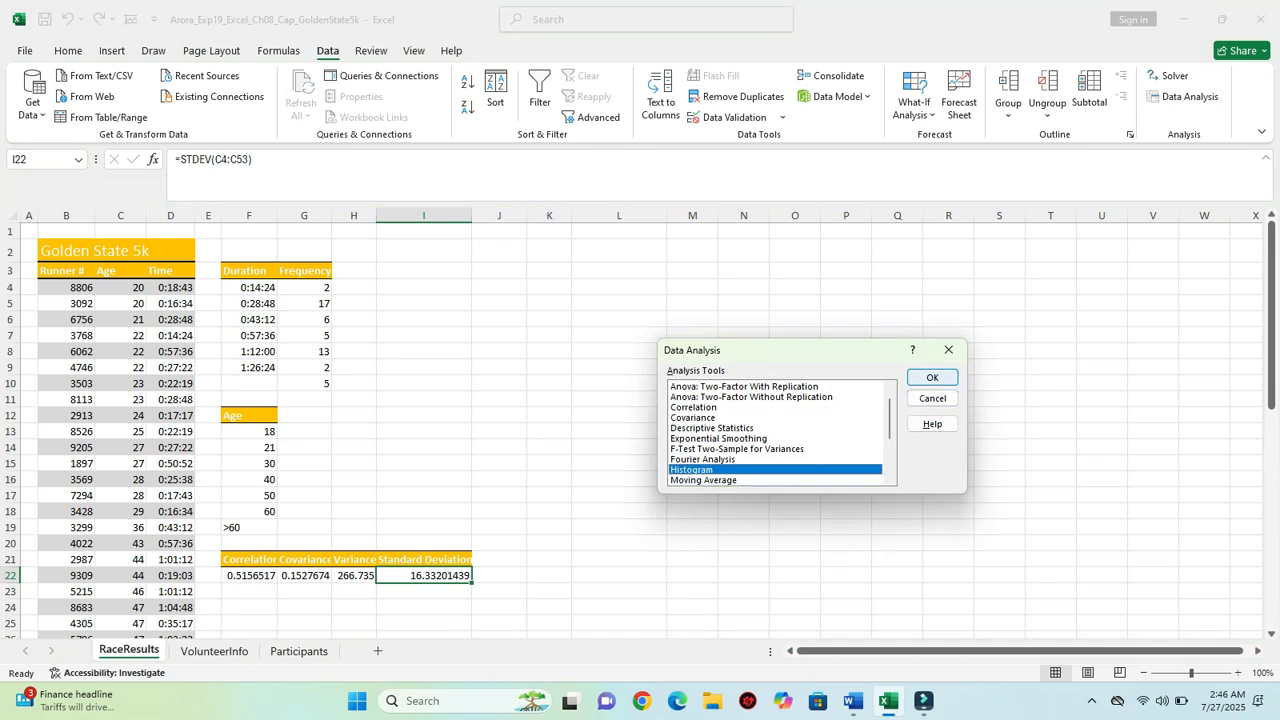
left_click(932, 378)
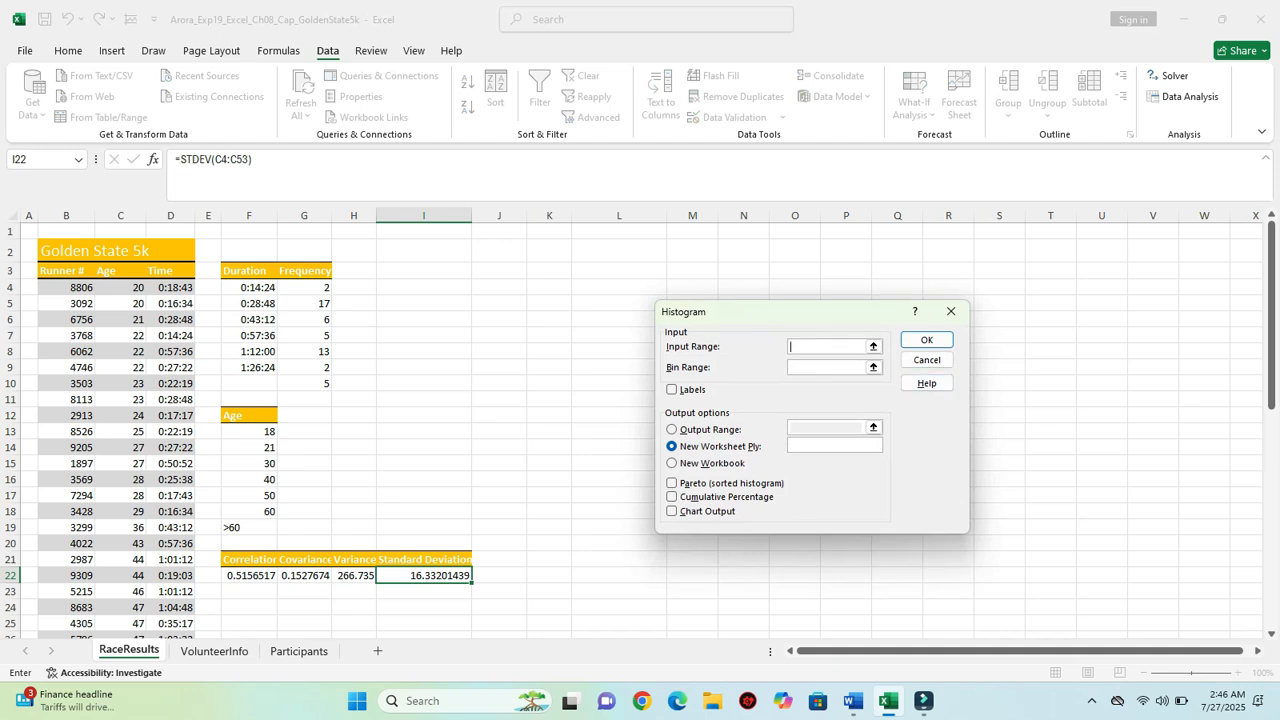
Mark the runners' ages wording in Word's step 7 and set the Histogram input range to $C$4:$C$53 in Excel.
left_click(852, 701)
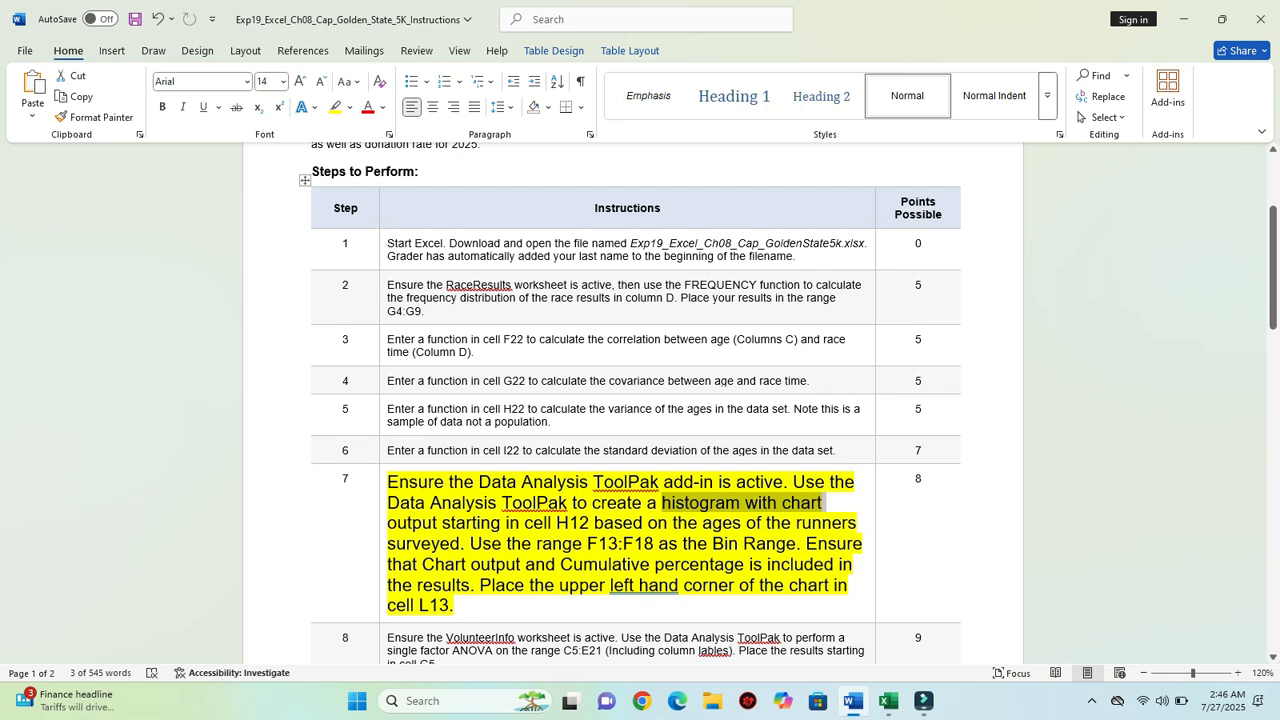
left_click_drag(702, 523, 858, 523)
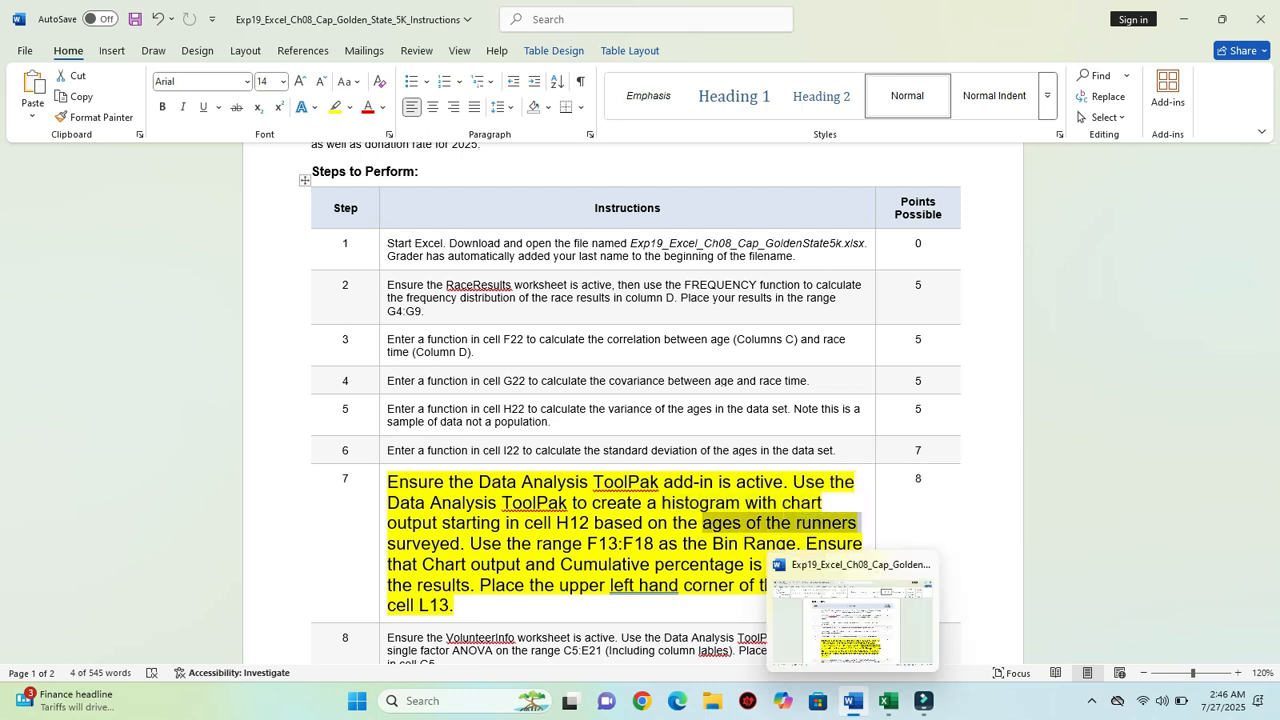
left_click(887, 700)
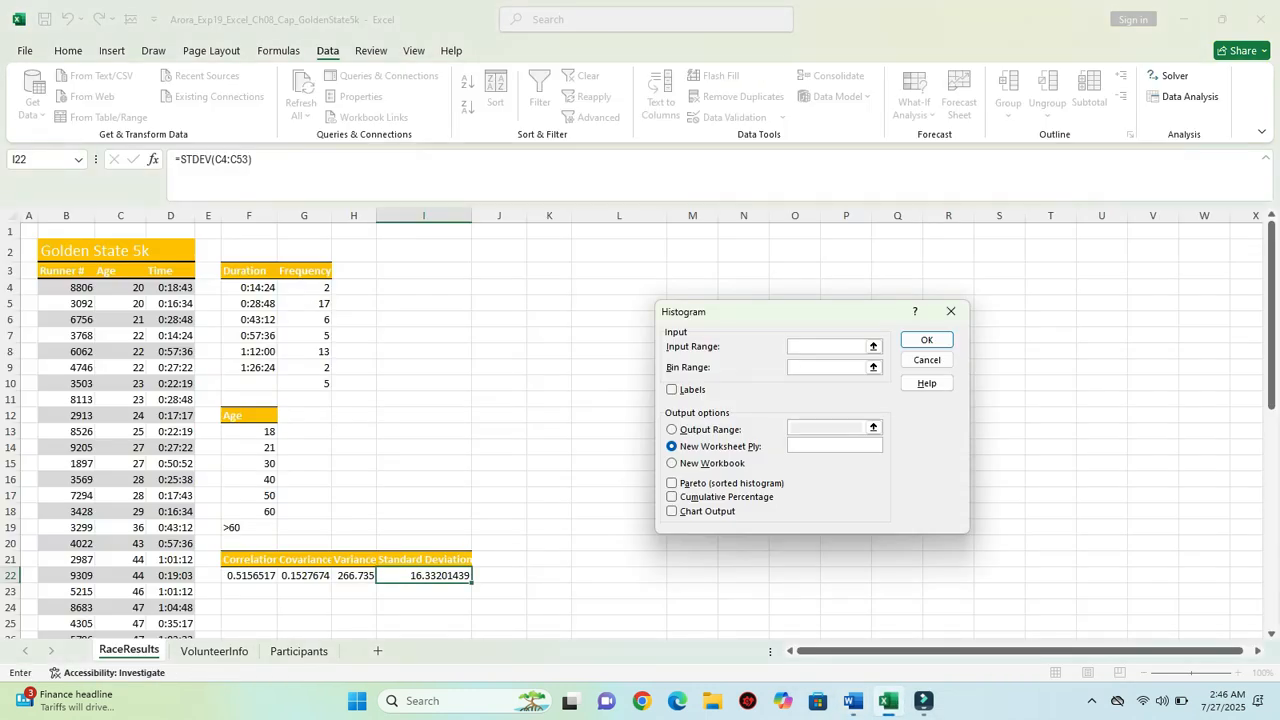
left_click_drag(138, 287, 140, 605)
Mark the bin range requirement in Word's step 7 and set the Histogram bin range to $F$13:$F$18 in Excel.
left_click(873, 368)
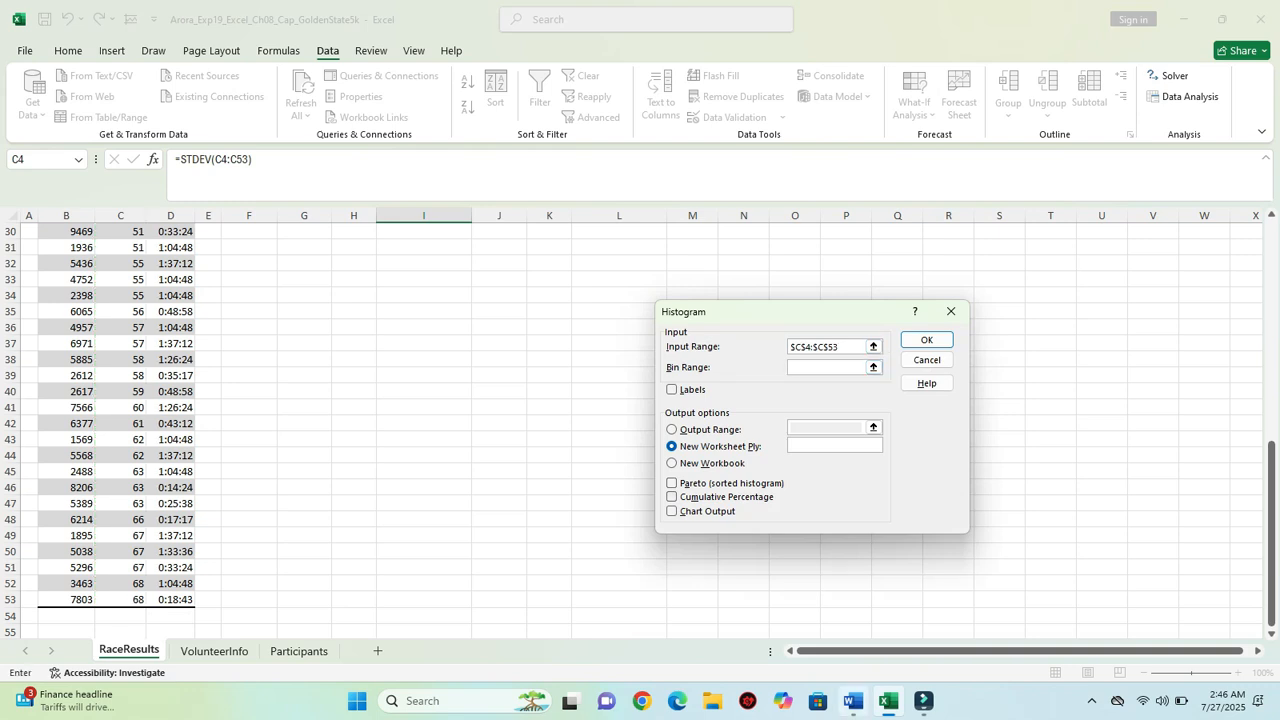
left_click(852, 700)
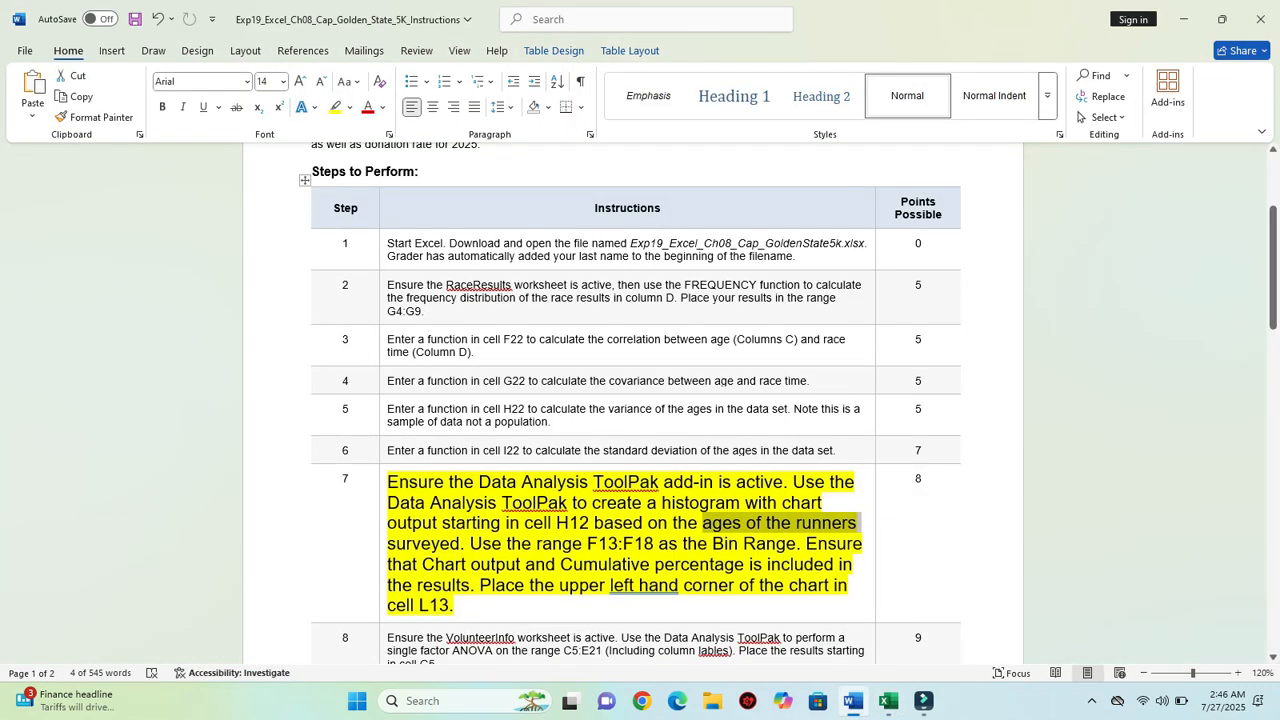
left_click_drag(587, 543, 796, 543)
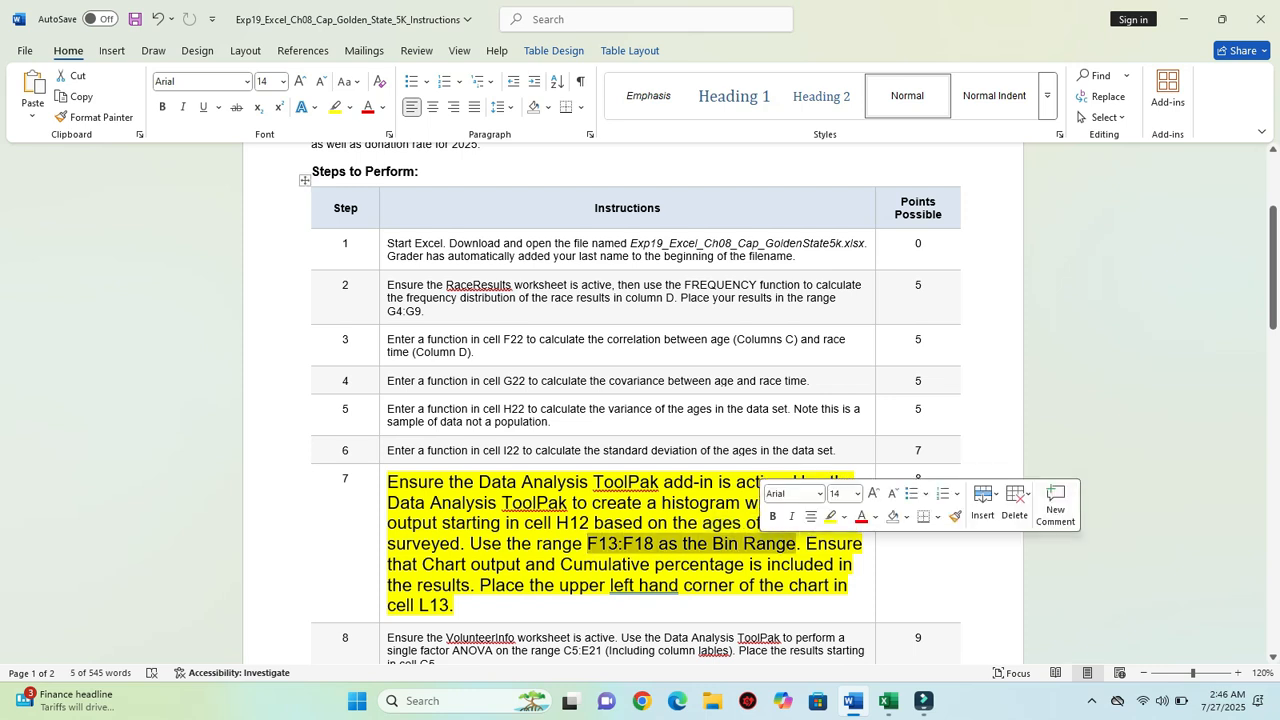
mouse_move(887, 700)
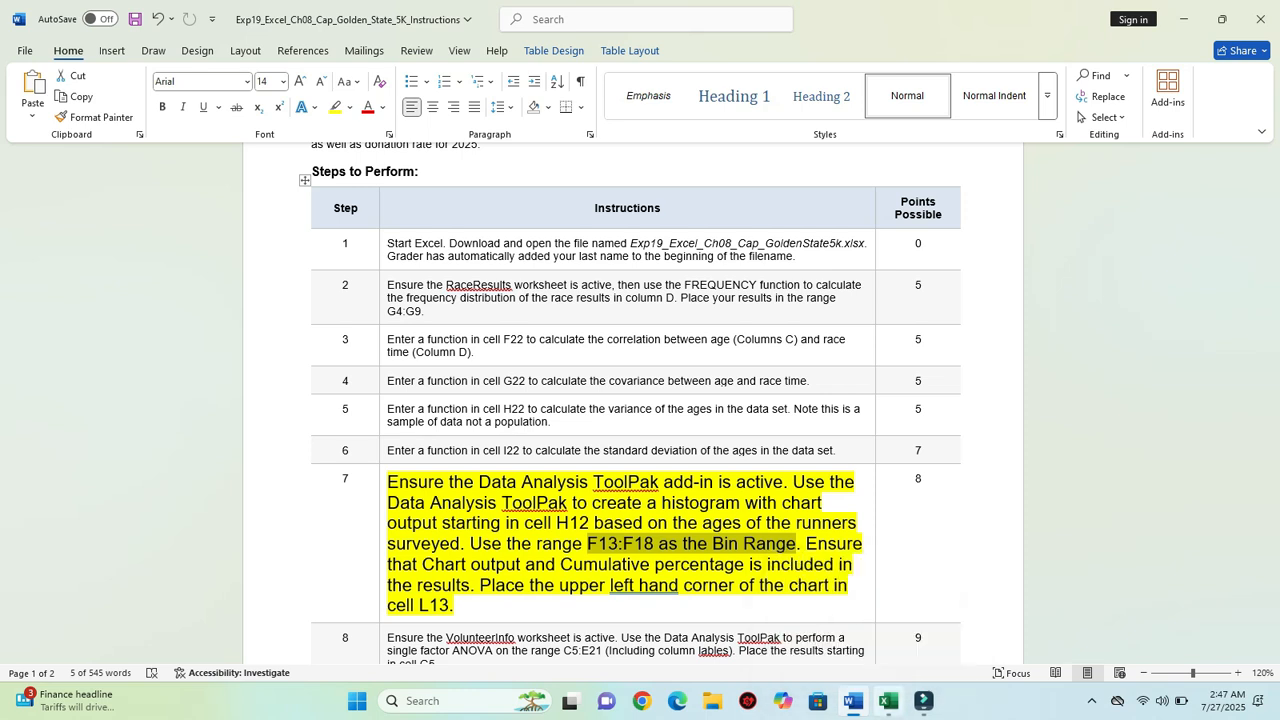
left_click(887, 700)
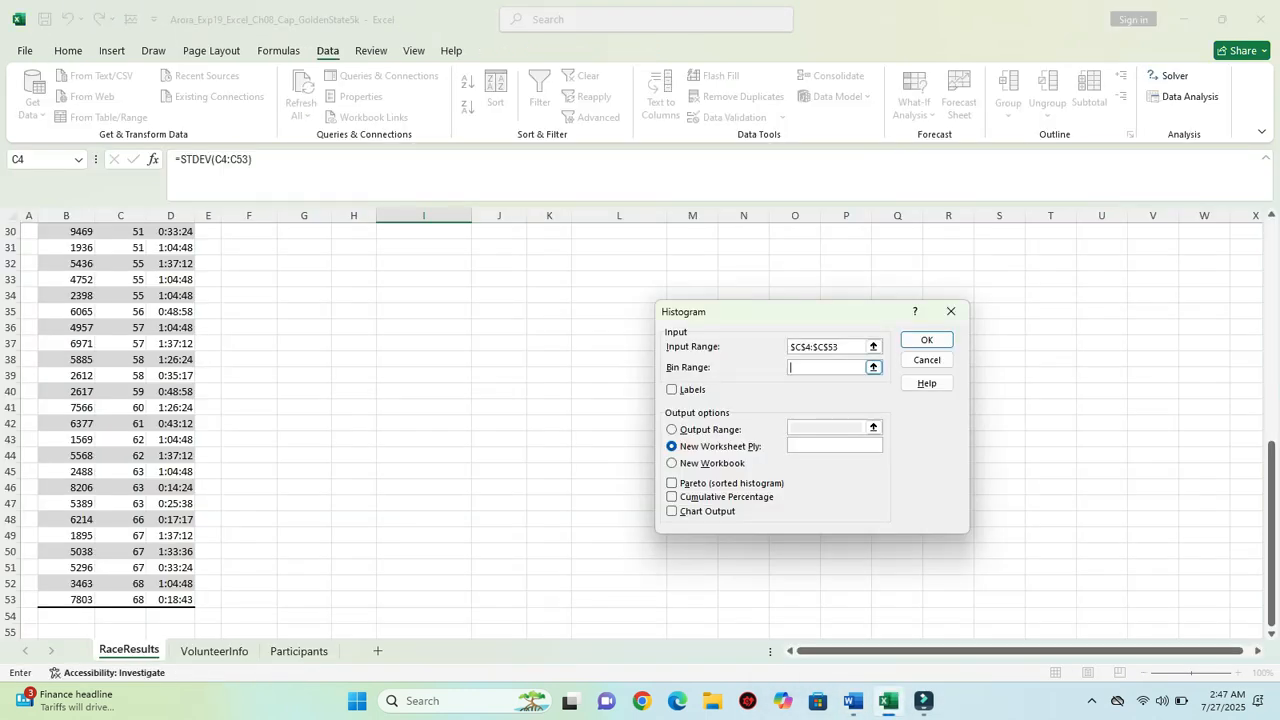
scroll(300, 430, "up", 4)
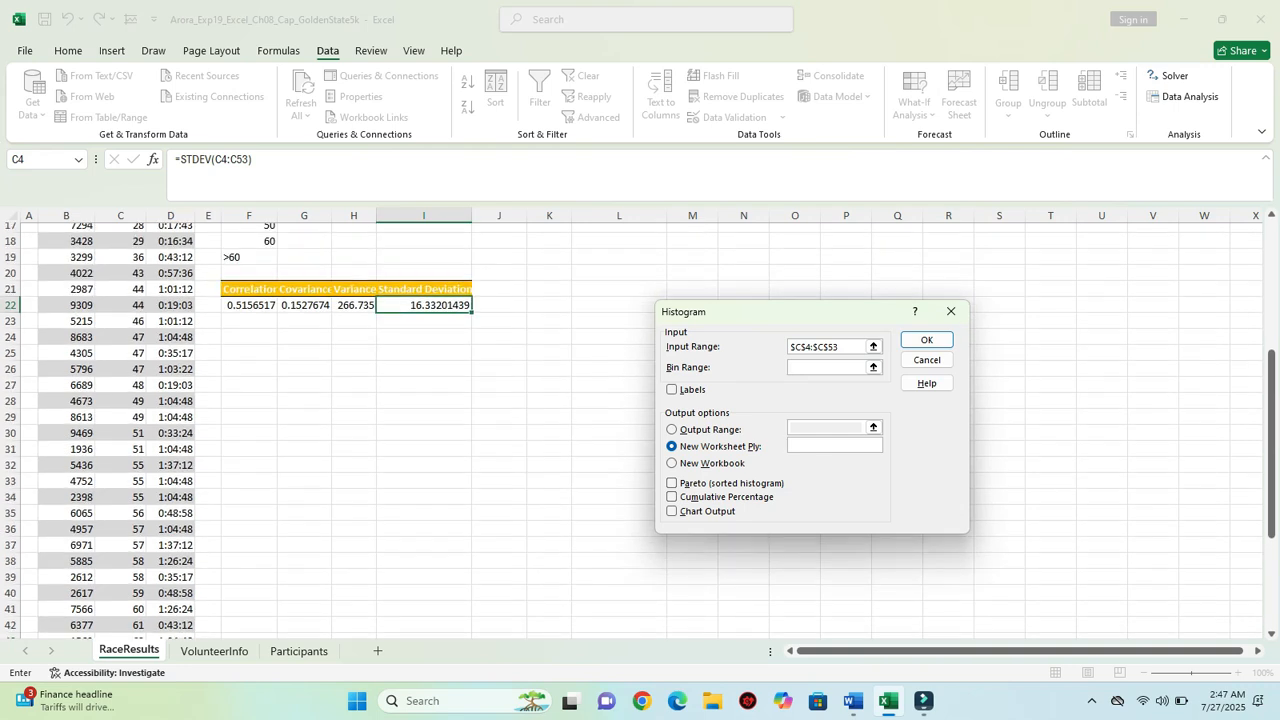
scroll(300, 430, "up", 5)
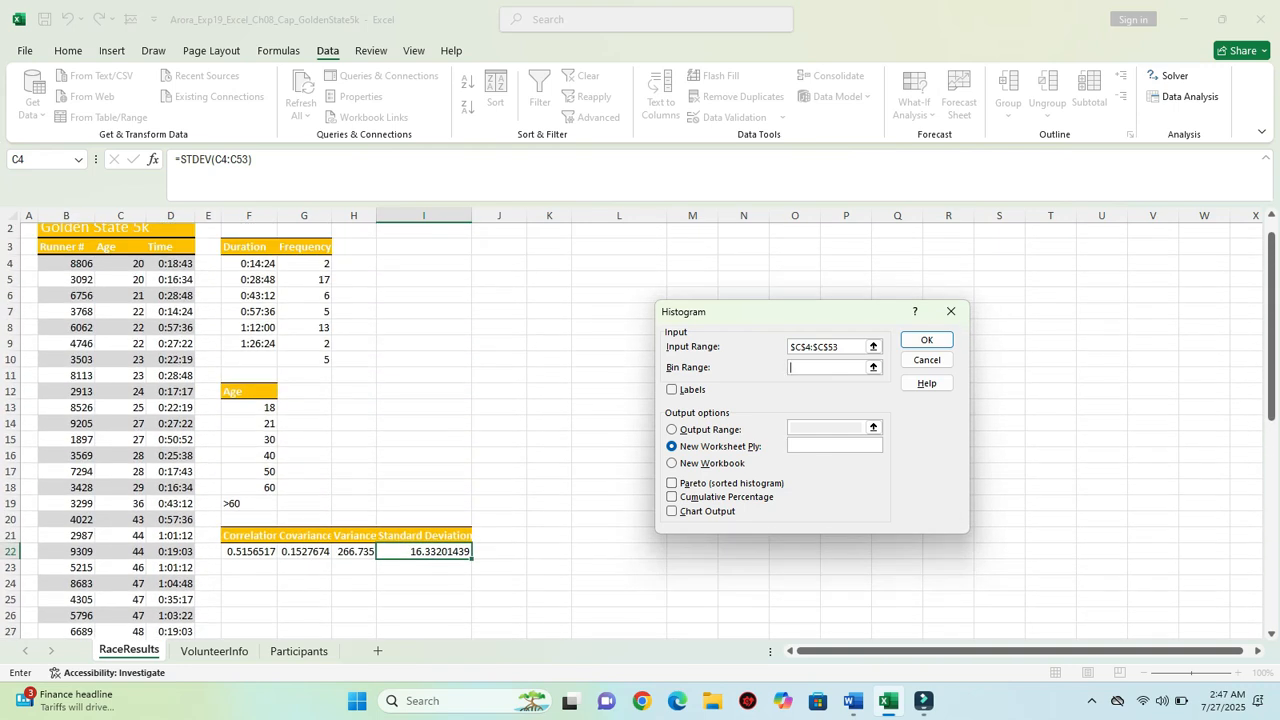
left_click_drag(260, 407, 266, 490)
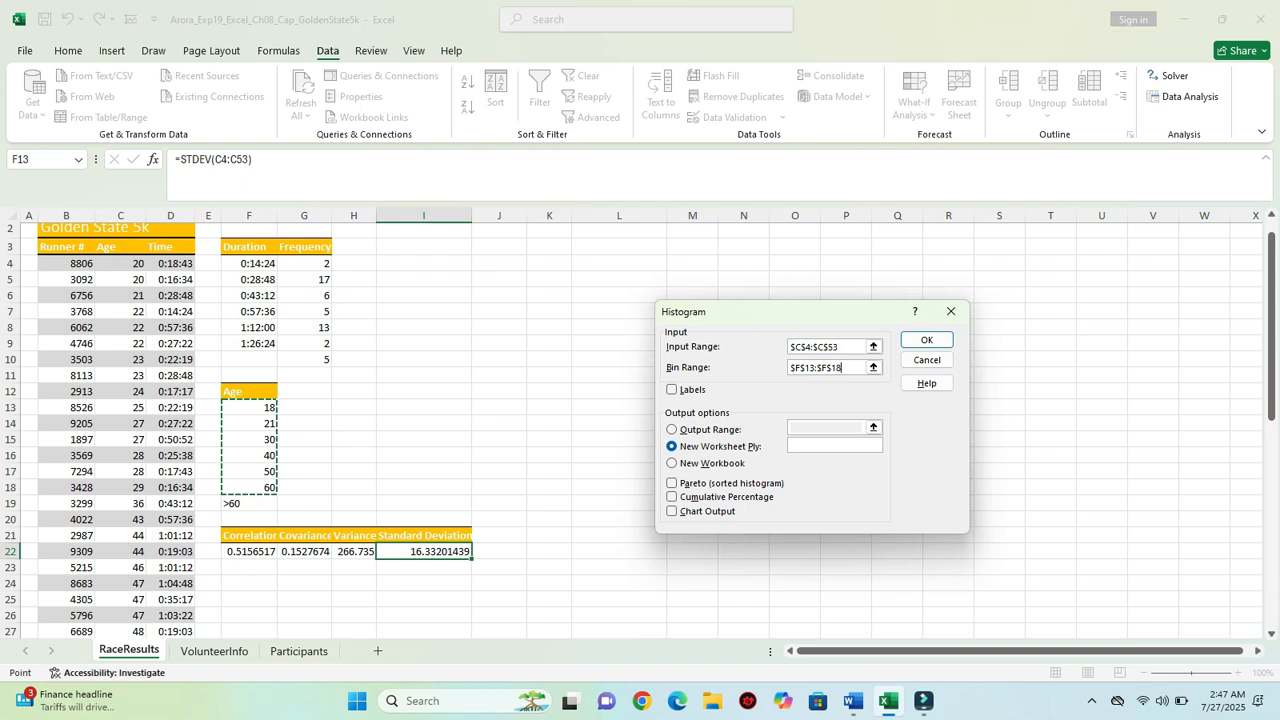
Enable Labels for the histogram and, after marking the output cell in Word's step 7, set the output range to $H$12.
key("alt+l")
key("alt+o")
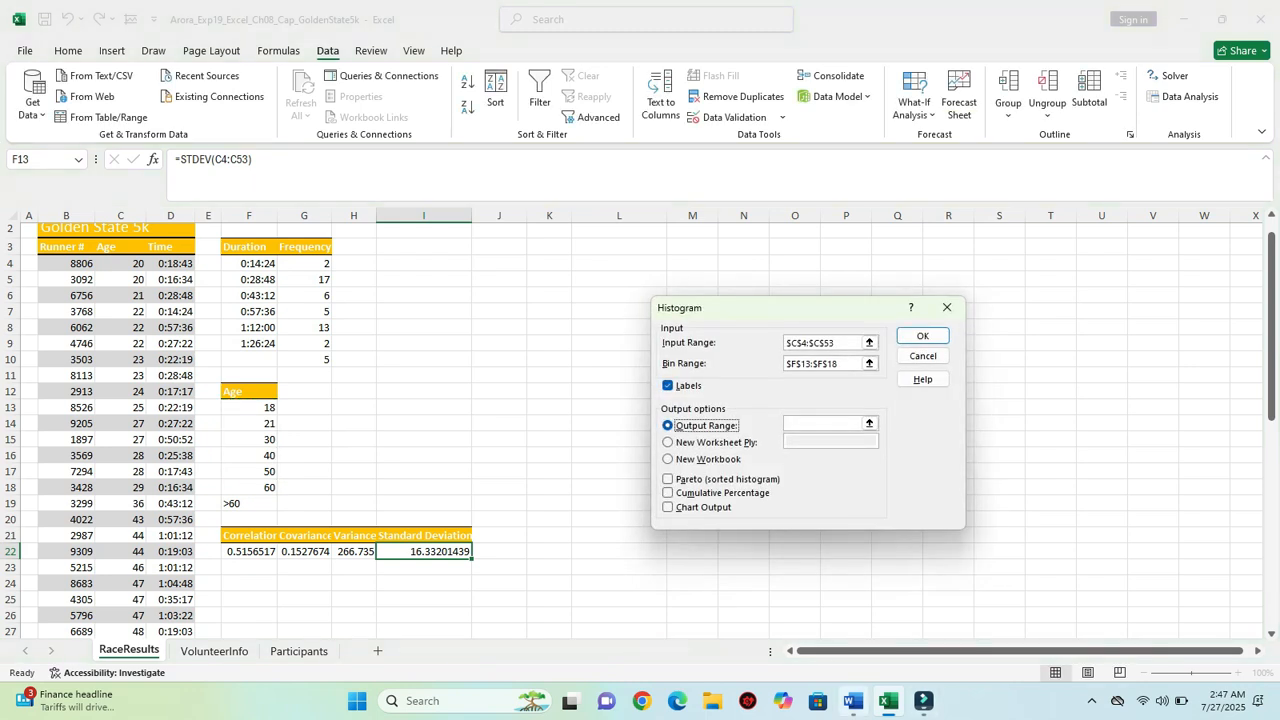
left_click(852, 700)
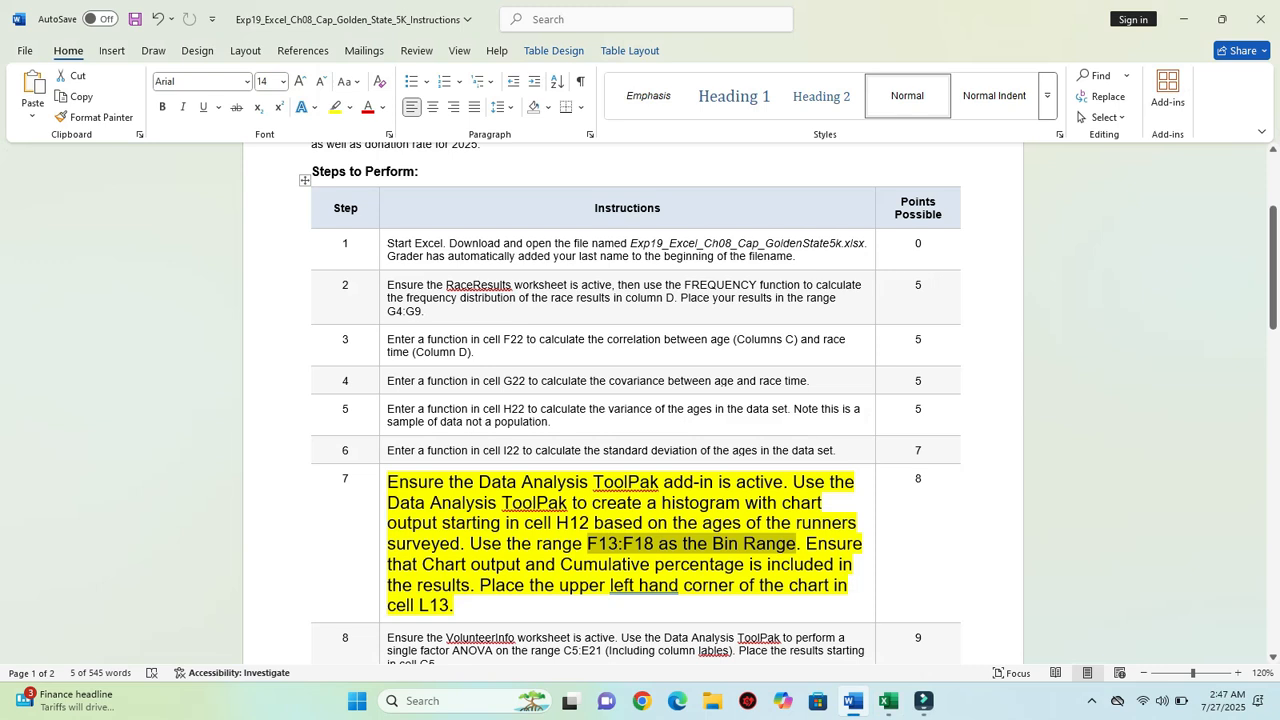
left_click_drag(557, 524, 589, 524)
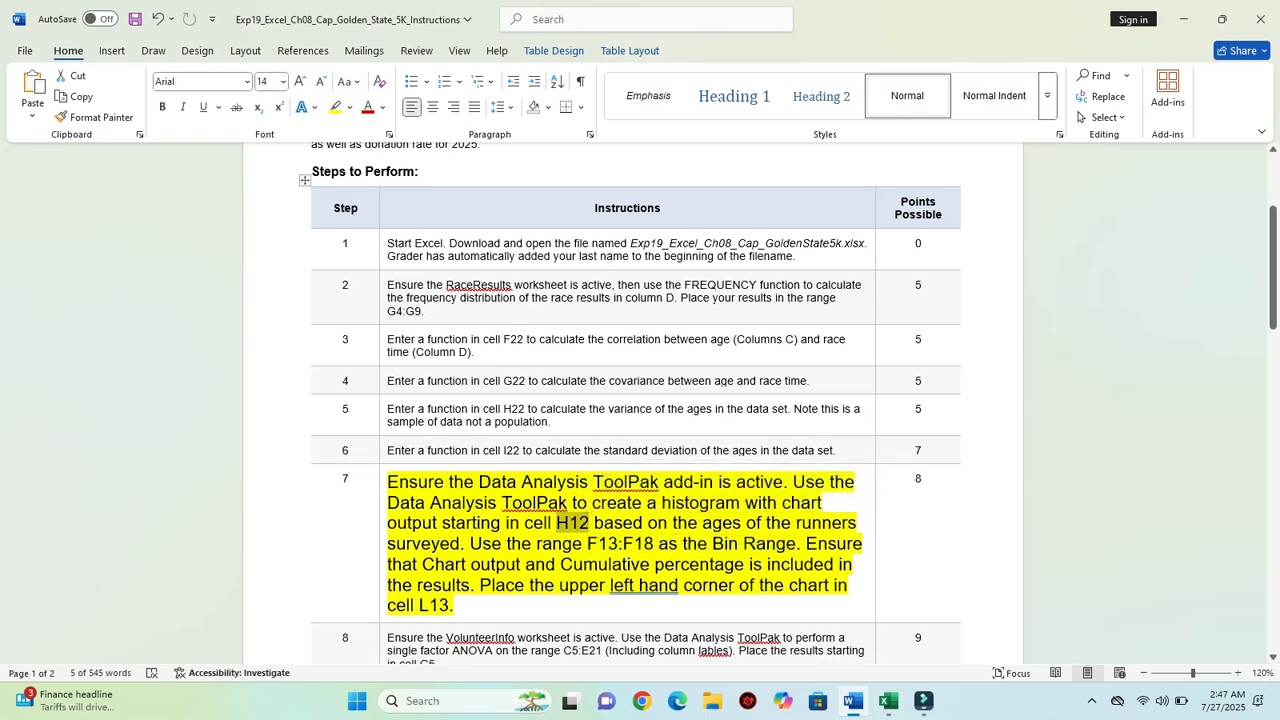
left_click(887, 700)
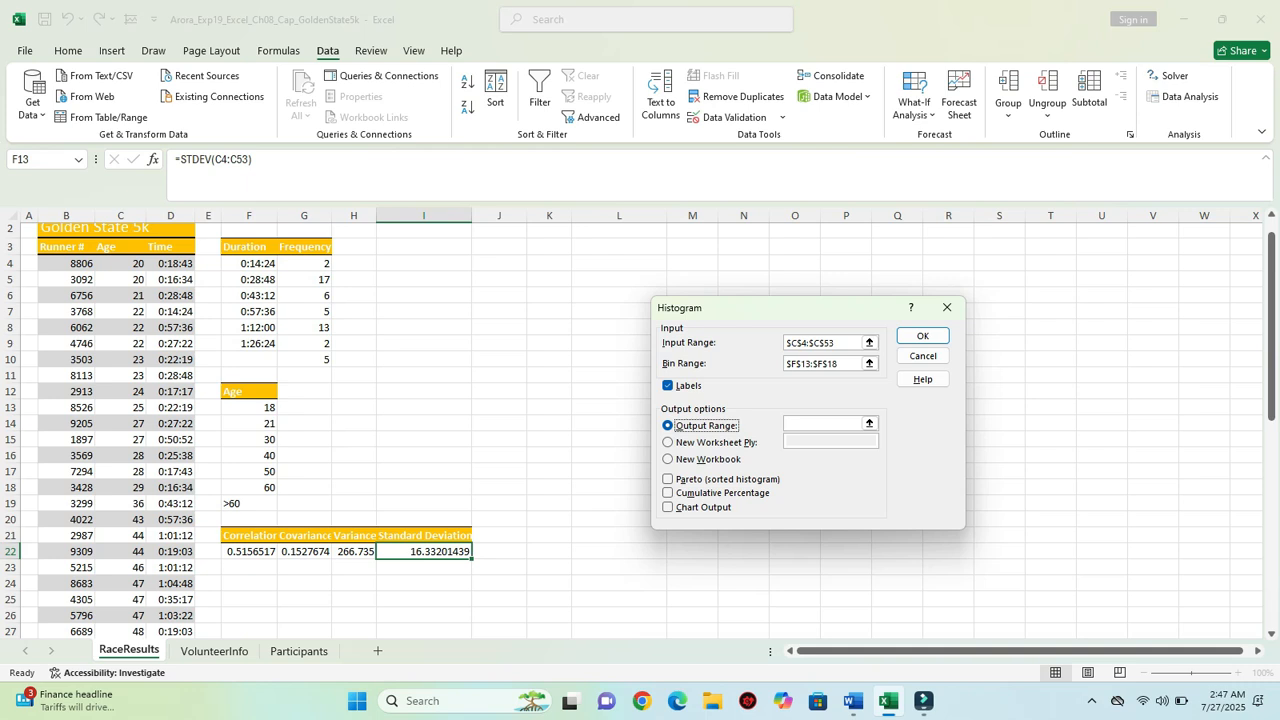
left_click(823, 424)
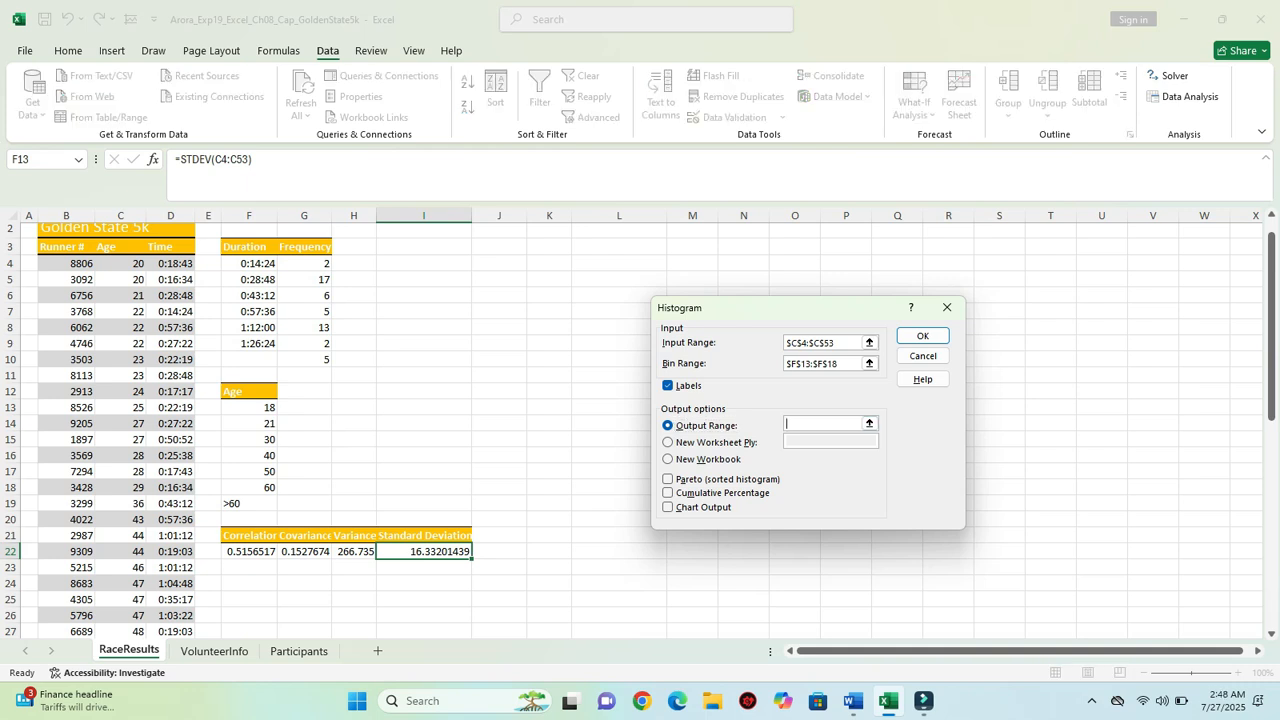
left_click(354, 392)
Enable Chart Output and Cumulative Percentage for the histogram, checking the step 7 instruction in Word.
left_click(852, 700)
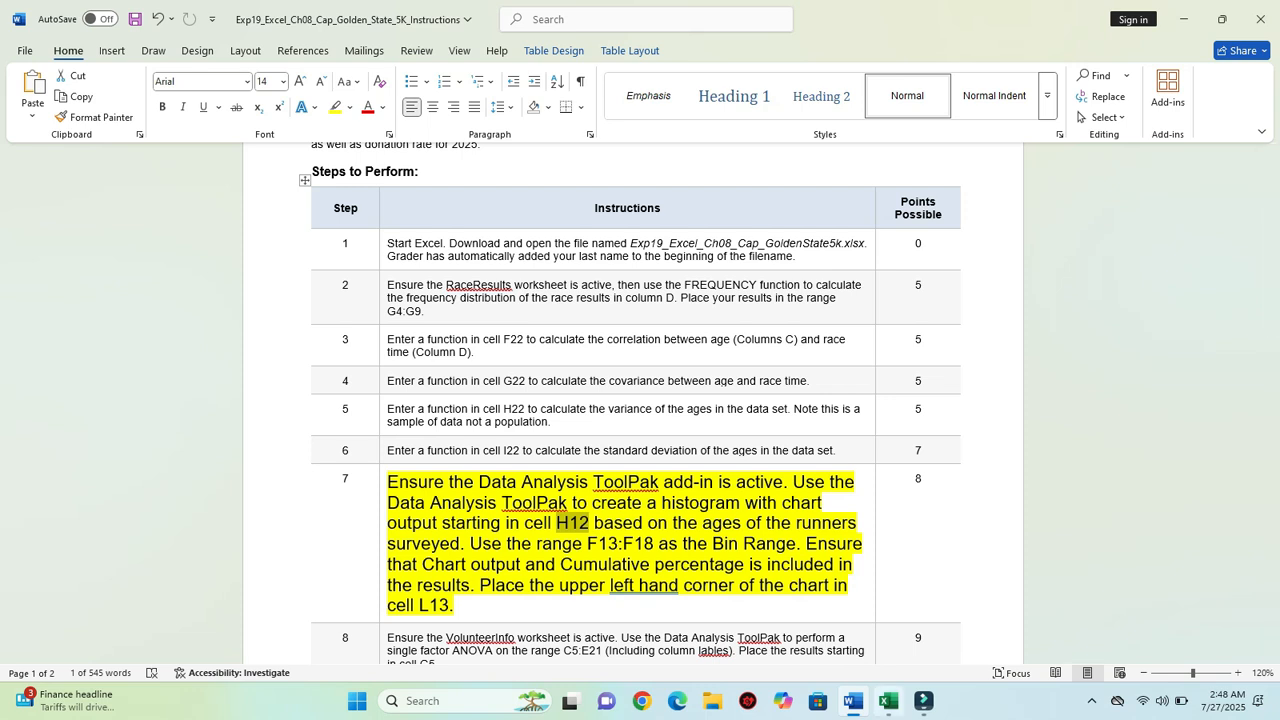
left_click(887, 700)
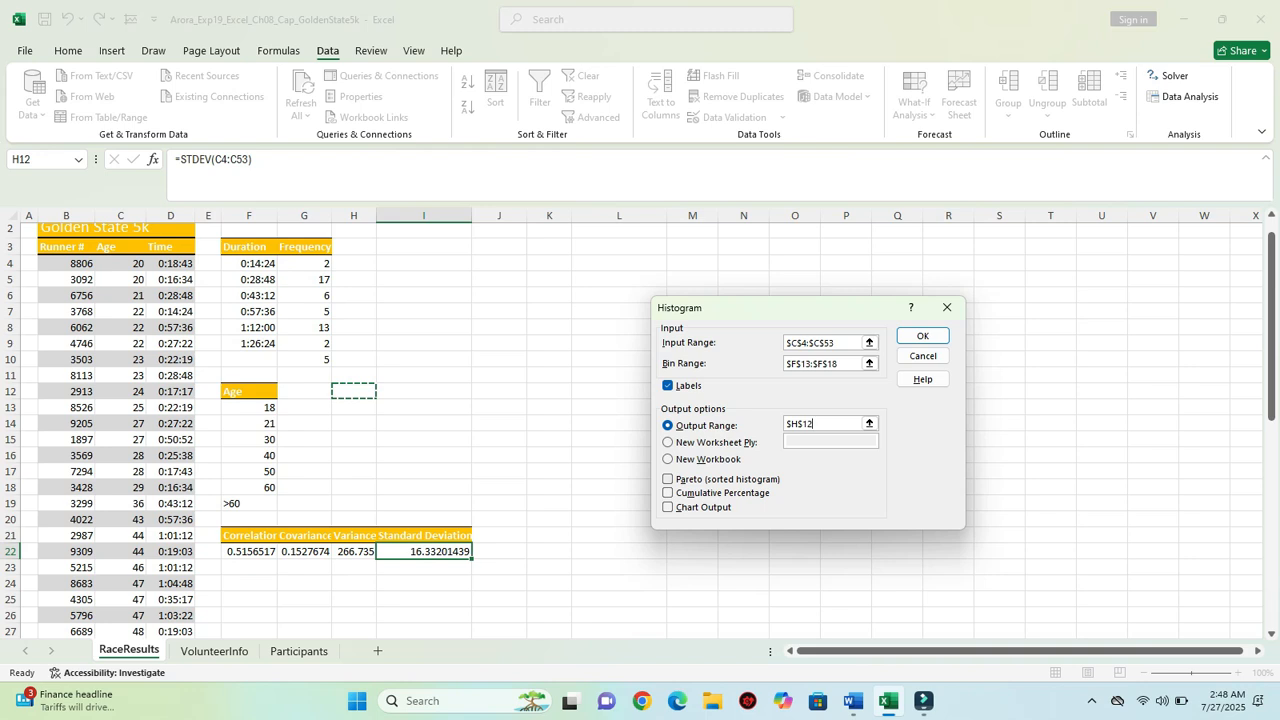
left_click(668, 507)
left_click(668, 493)
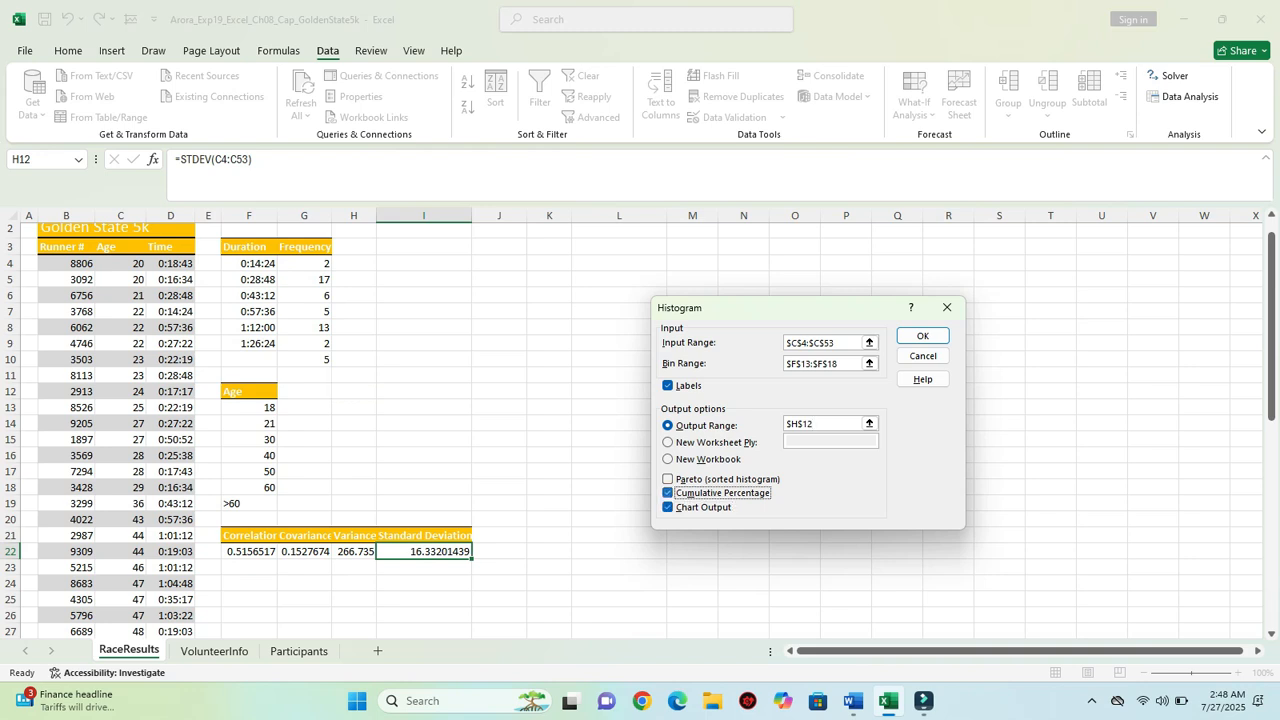
left_click(852, 700)
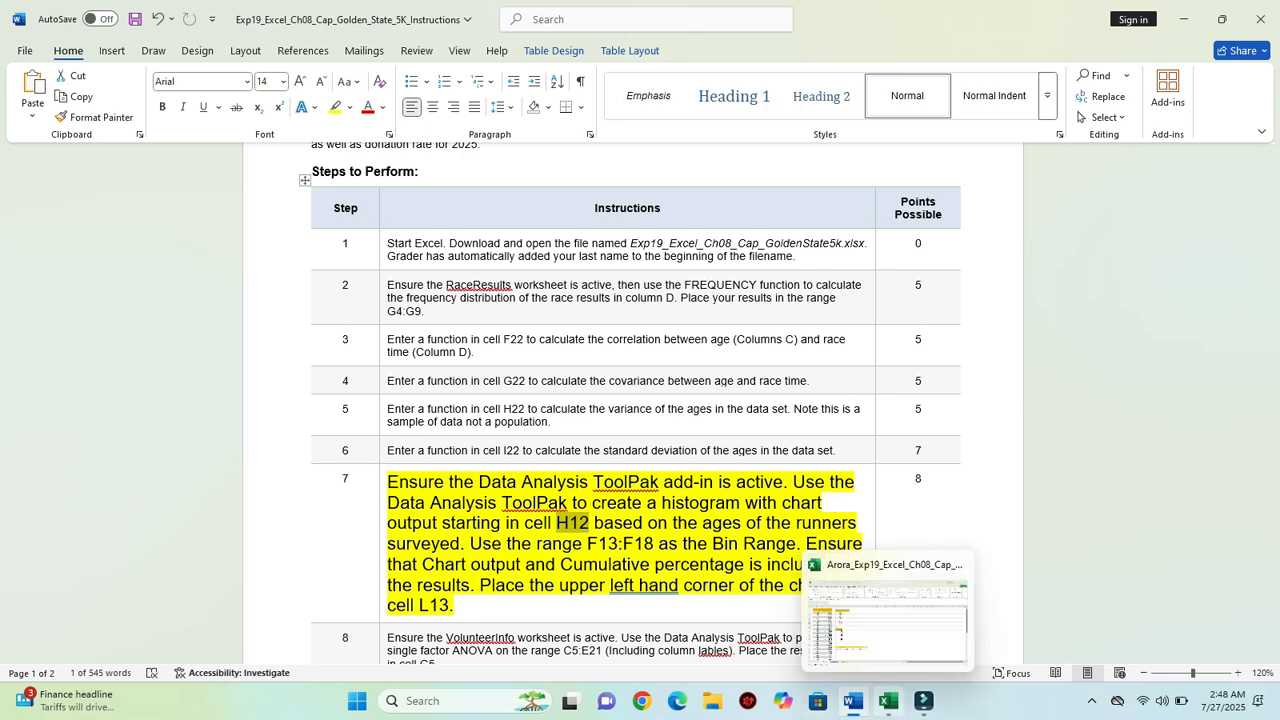
left_click(887, 700)
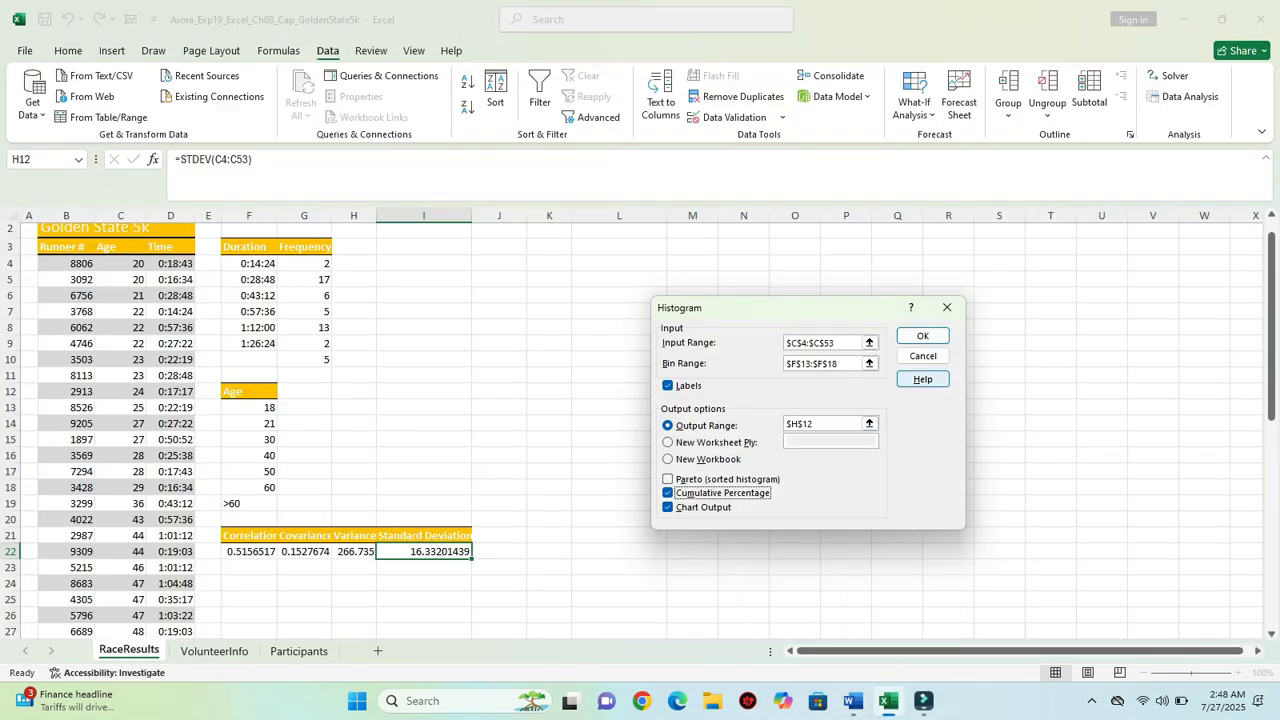
Generate the histogram and move its chart so the upper-left corner sits in cell L13.
left_click(922, 336)
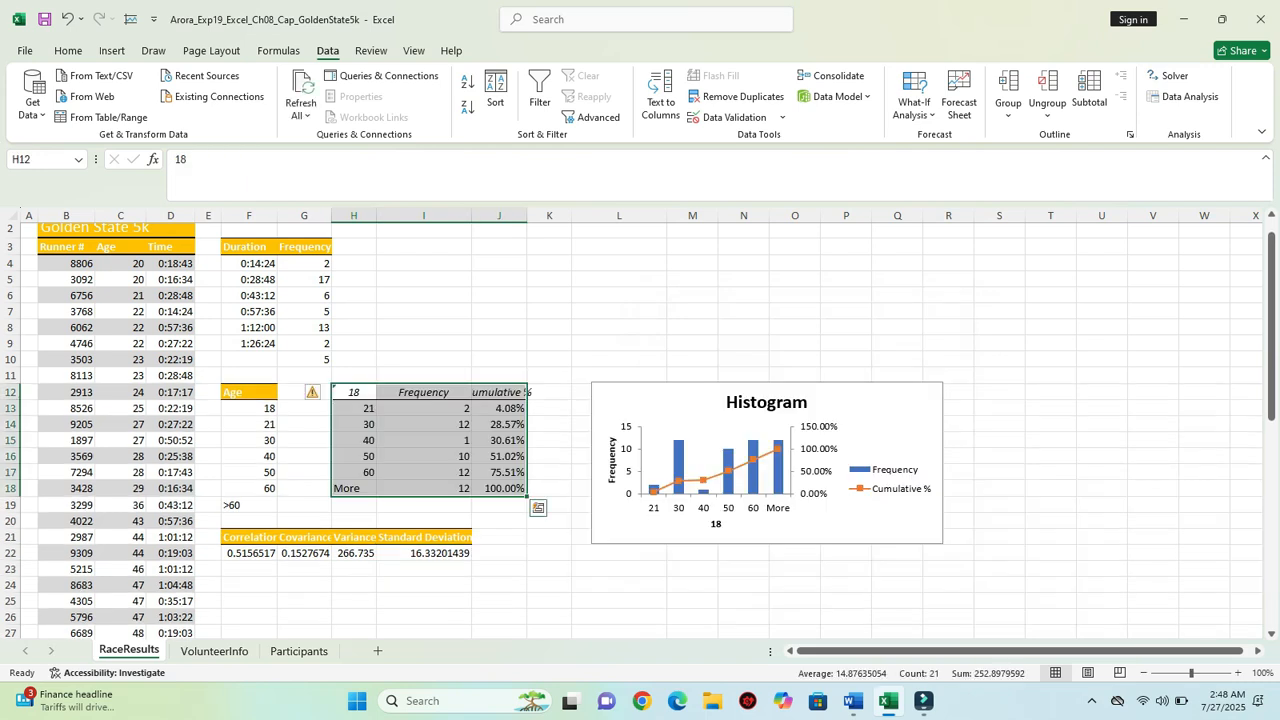
mouse_move(615, 405)
left_mouse_down()
mouse_move(615, 423)
mouse_move(598, 424)
left_mouse_up()
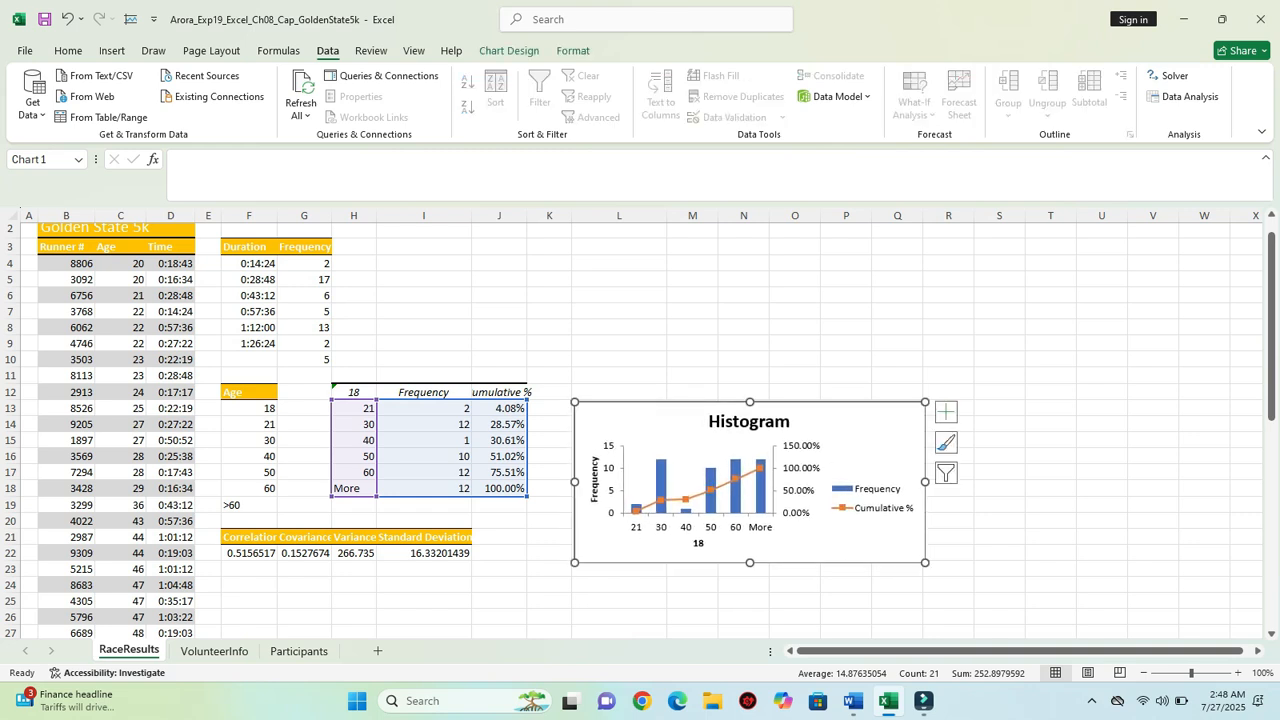
left_click(846, 359)
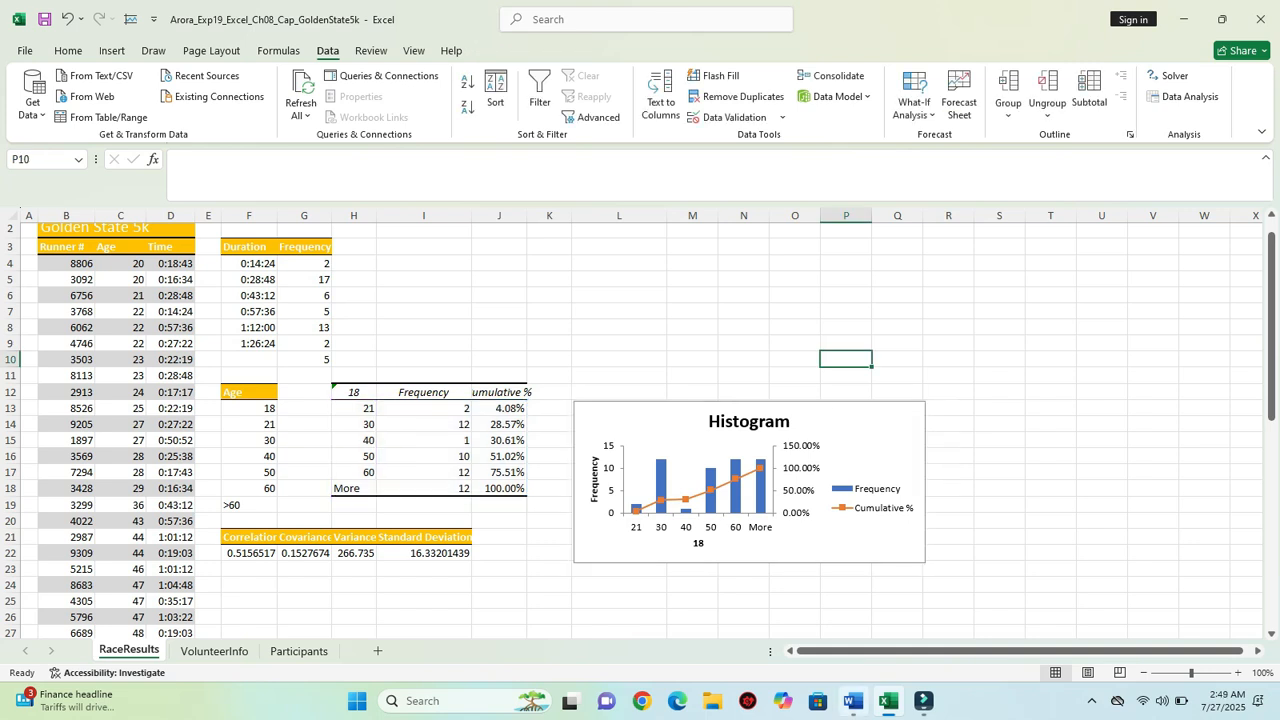
Switch to Word and return the step 7 instruction text to 9 pt without highlighting.
left_click(852, 700)
left_click_drag(455, 606, 387, 481)
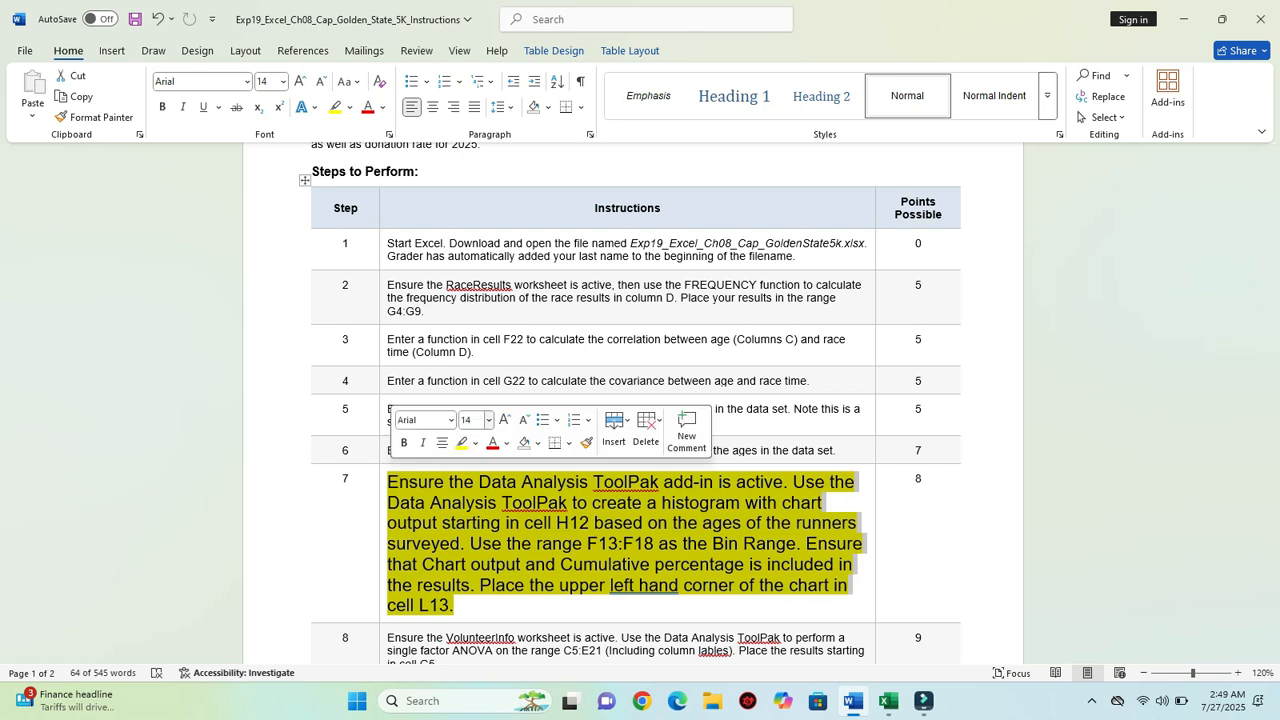
left_click(488, 420)
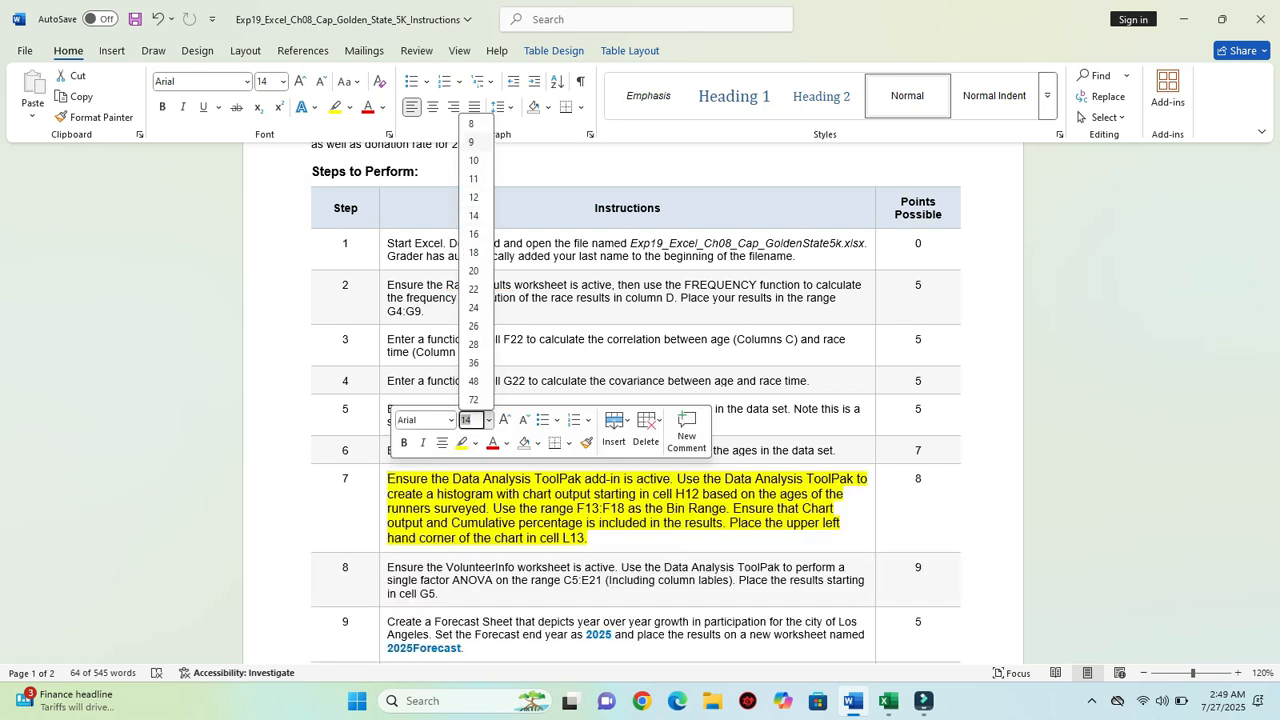
left_click(471, 142)
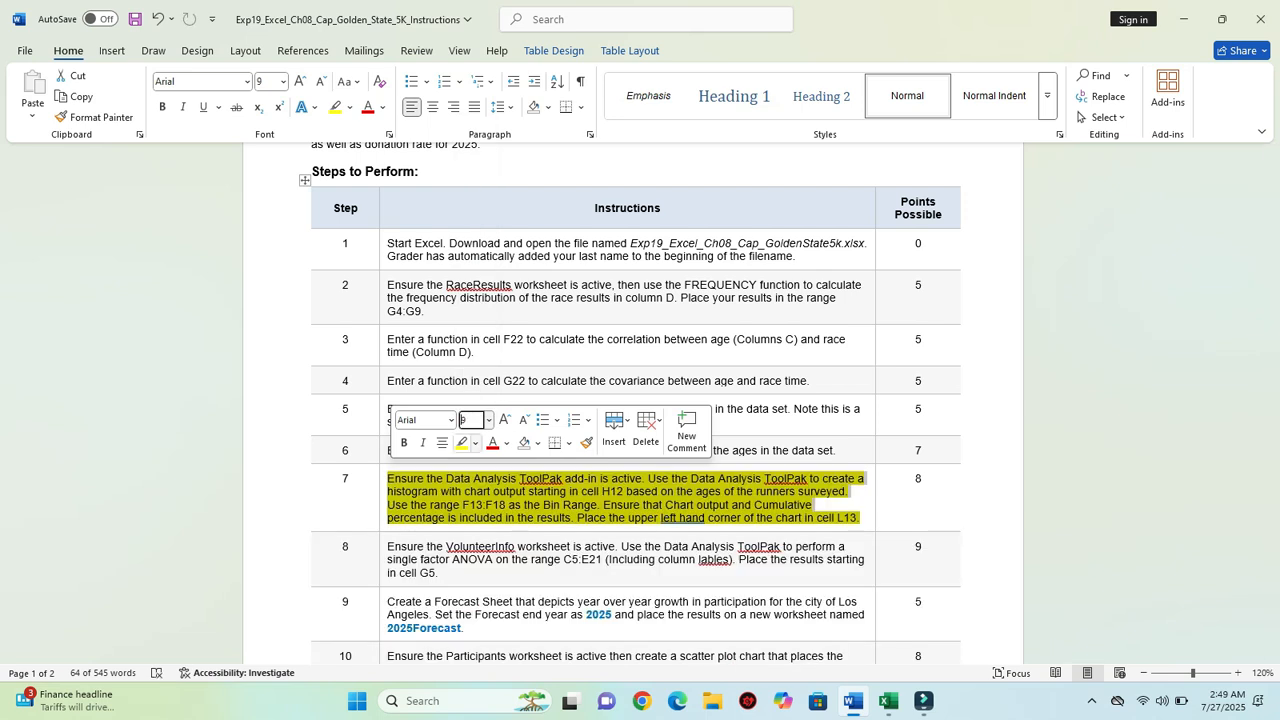
left_click(475, 443)
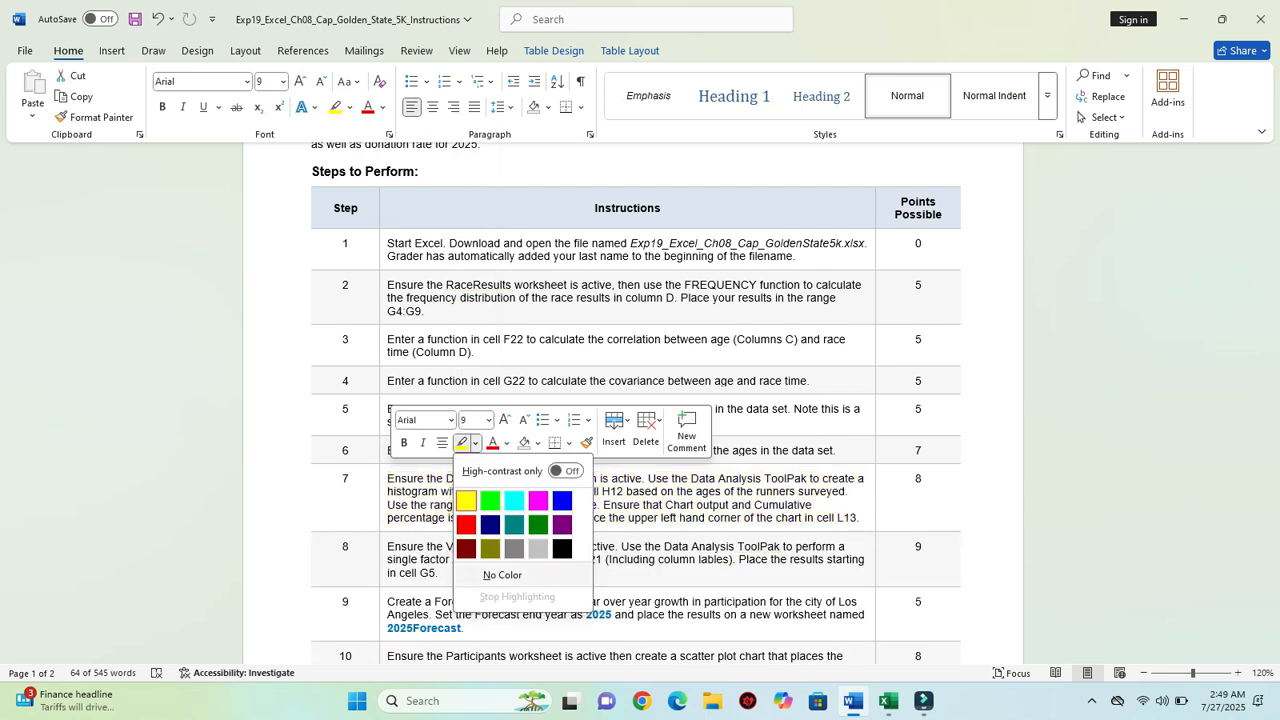
left_click(502, 575)
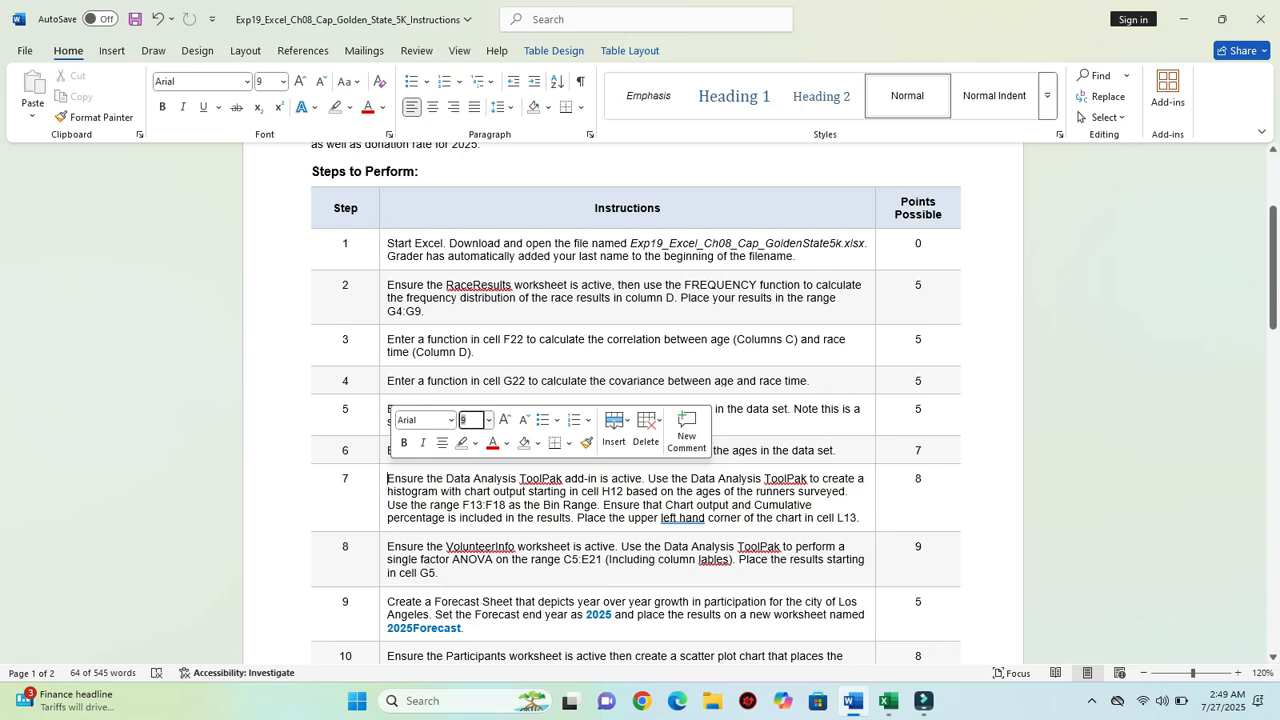
Examine the step 8 VolunteerInfo ANOVA instruction and look over the remaining project steps, ending at the start of the document.
left_click_drag(388, 547, 436, 573)
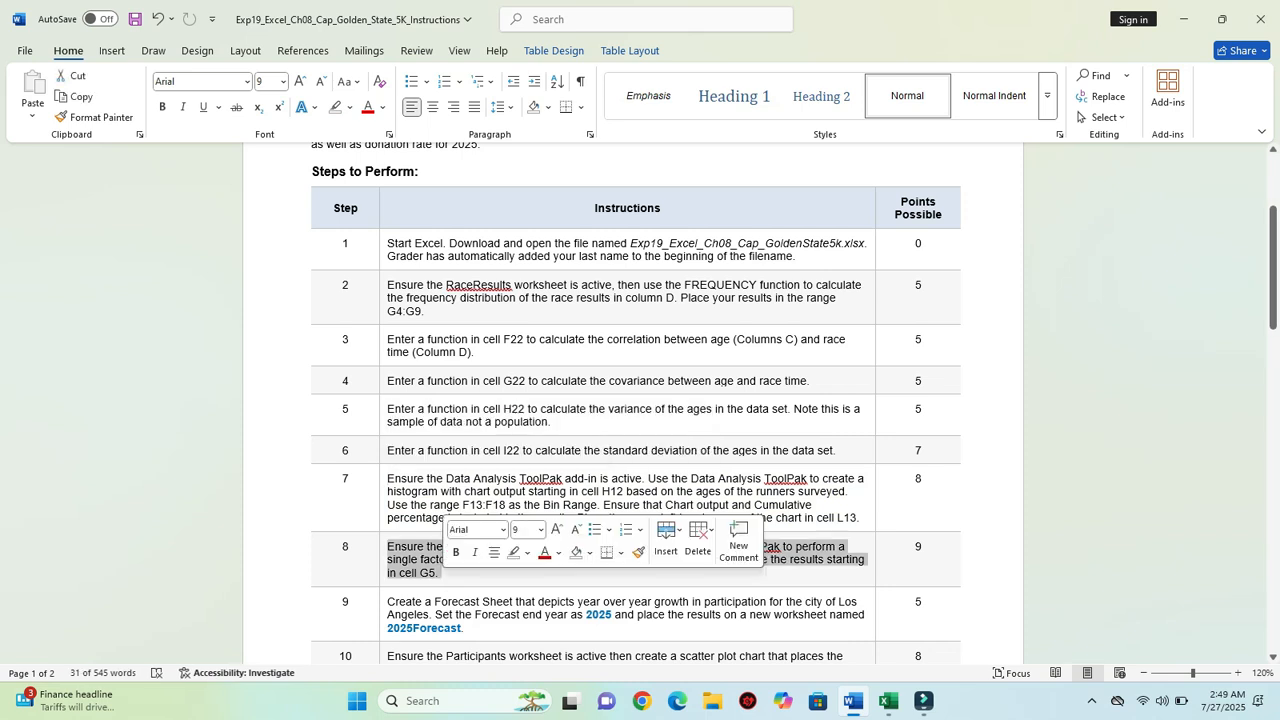
left_click(540, 529)
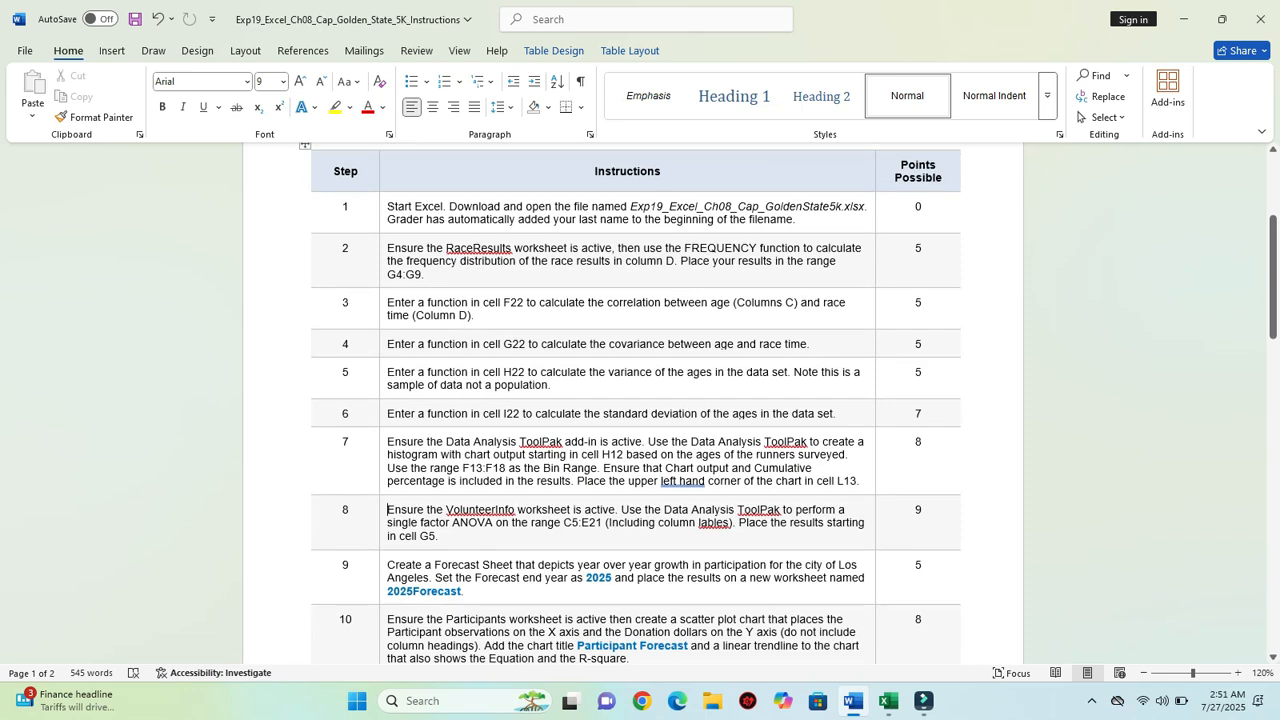
scroll(660, 400, "down", 1)
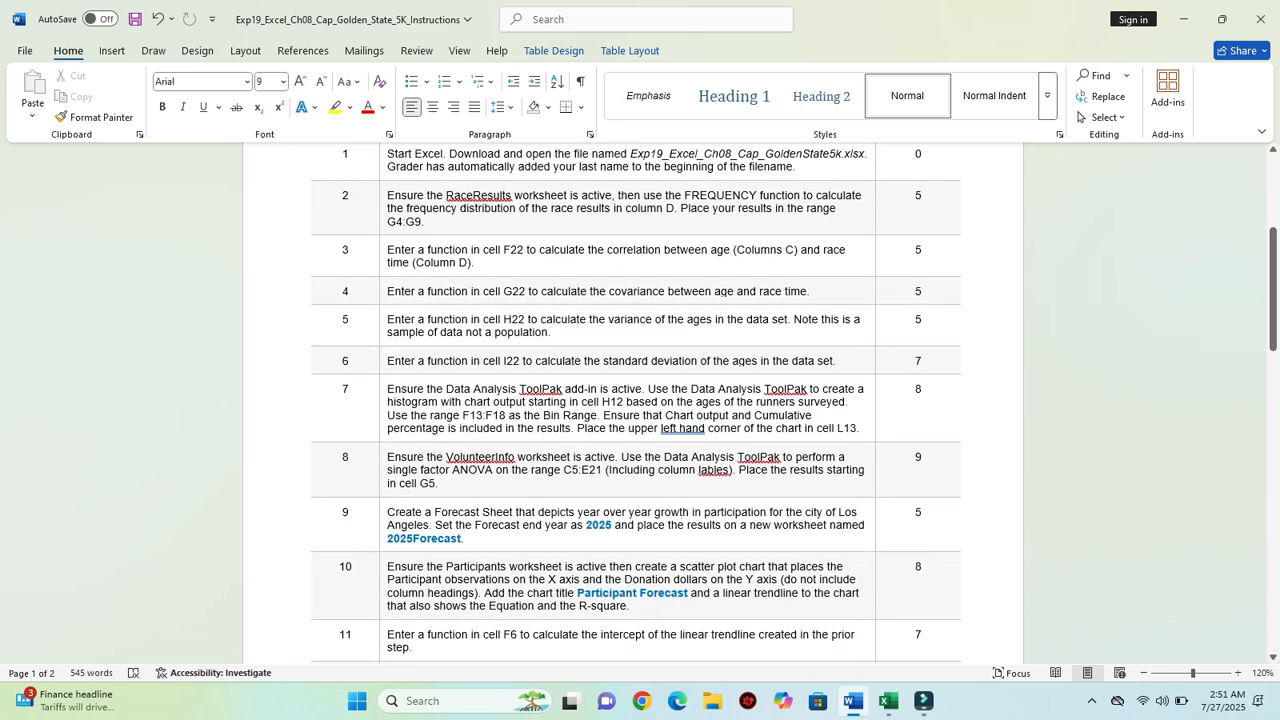
scroll(633, 400, "down", 10)
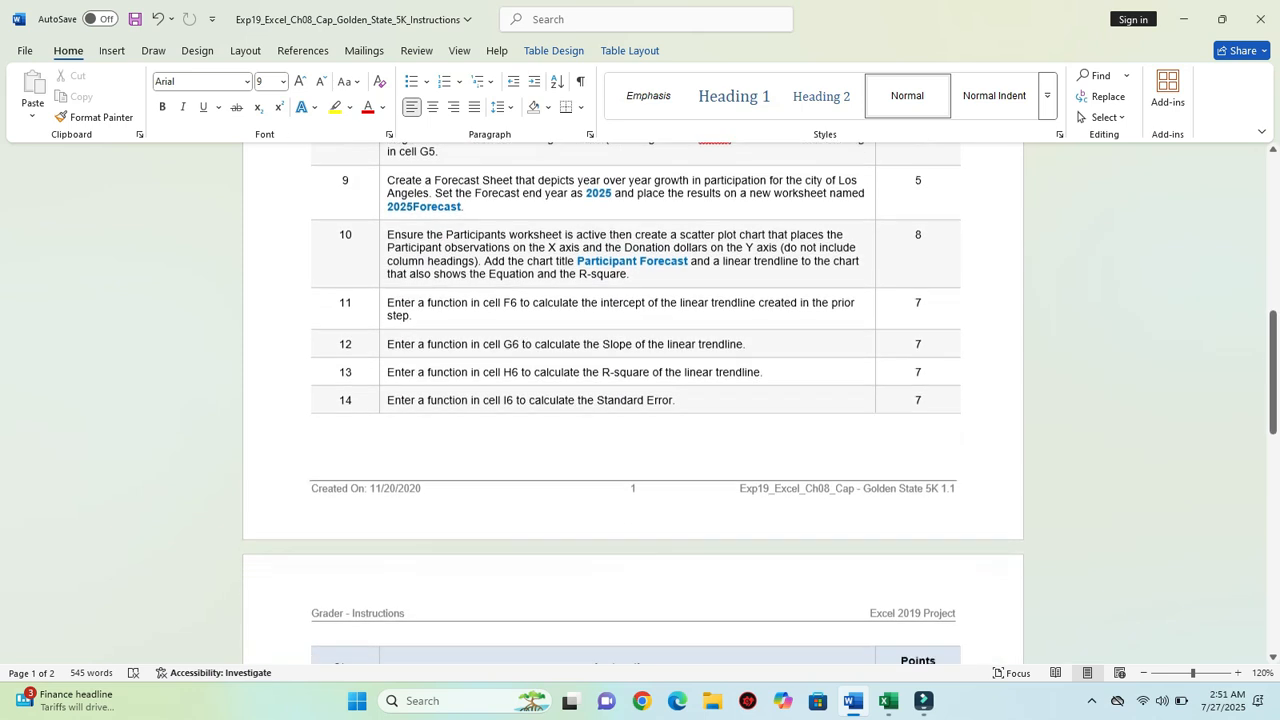
scroll(633, 400, "down", 5)
scroll(633, 400, "up", 15)
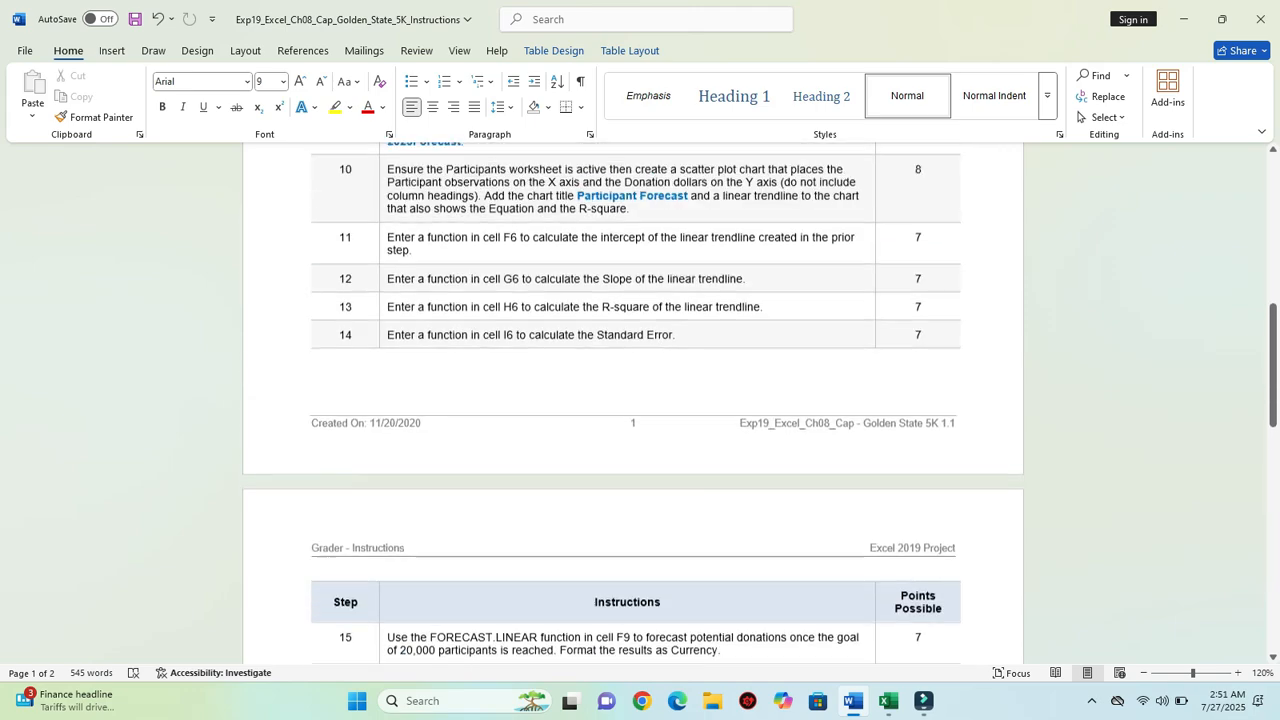
scroll(633, 400, "up", 1)
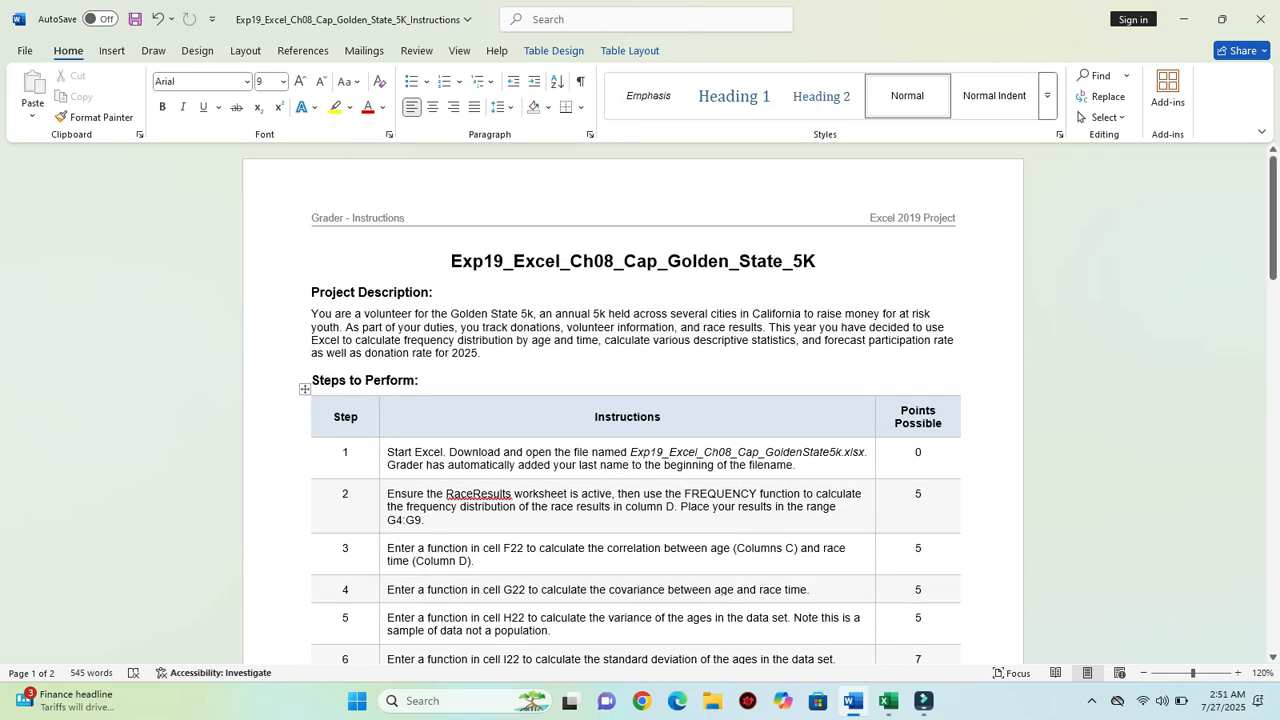